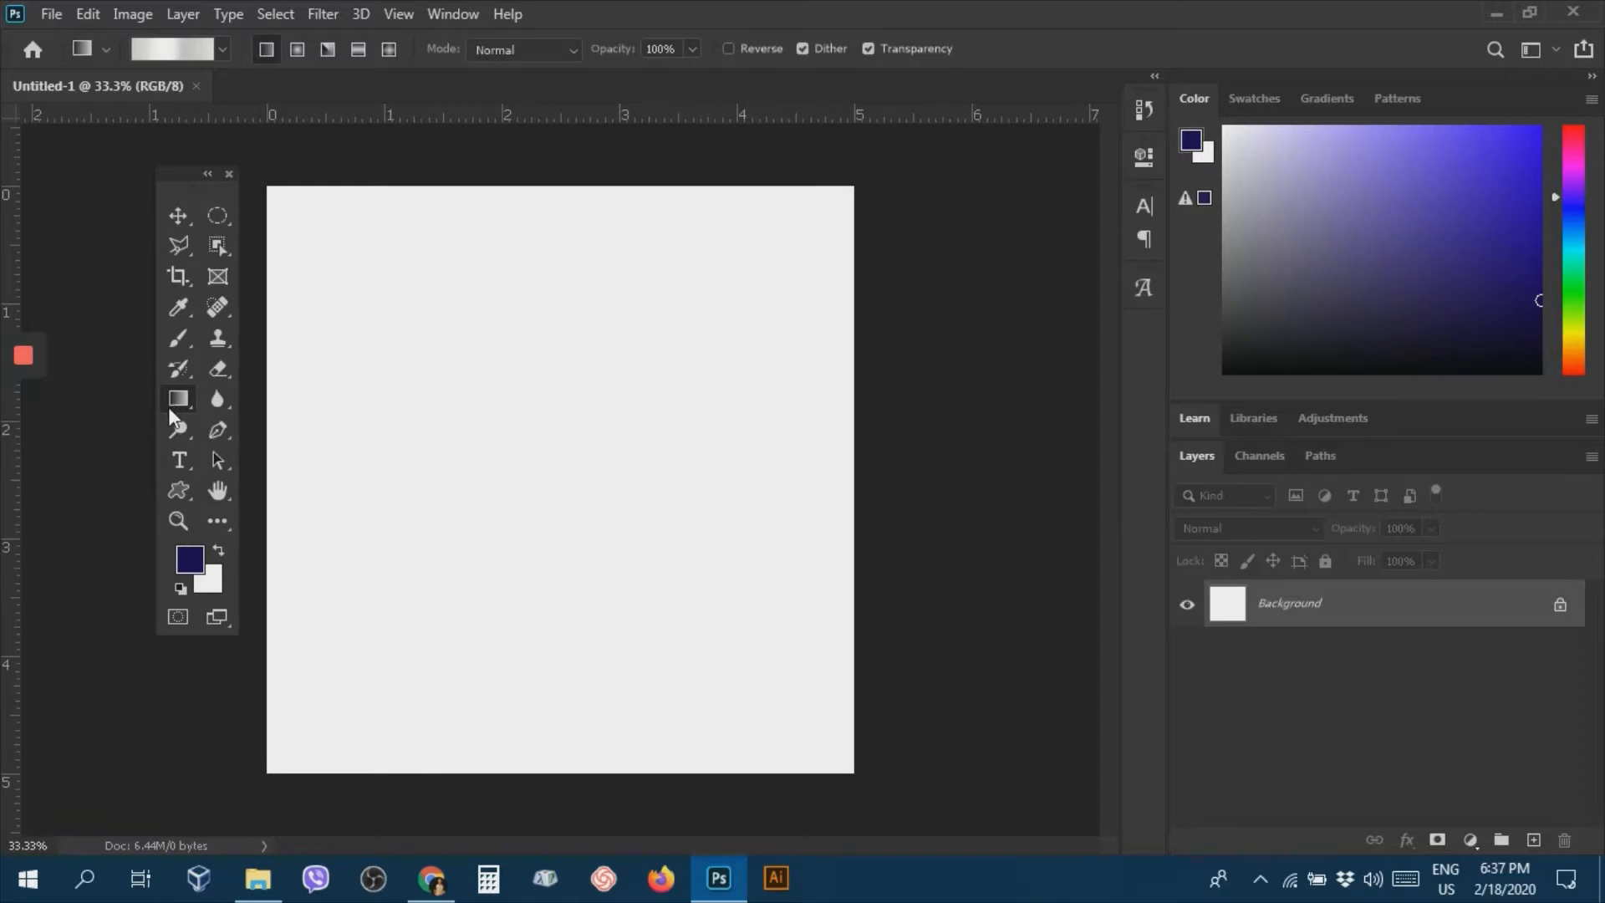
Examine the Blur, Sharpen and Smudge tool group, leaving the Blur tool active.
{"action": "left_click", "coordinate": [219, 399]}
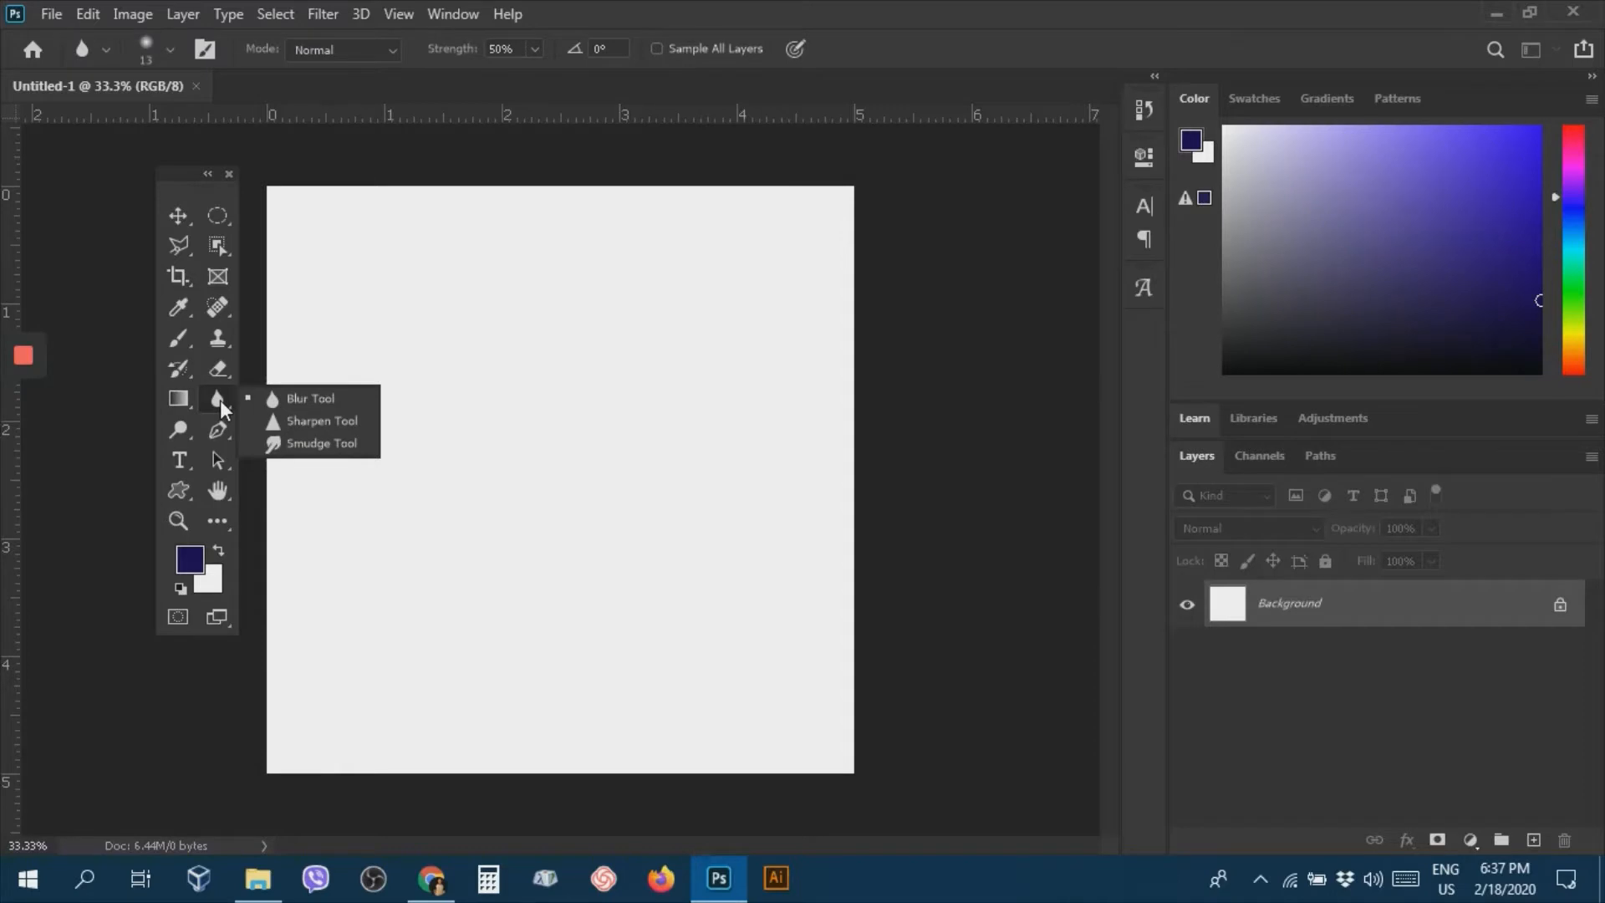
{"action": "left_click", "coordinate": [178, 399]}
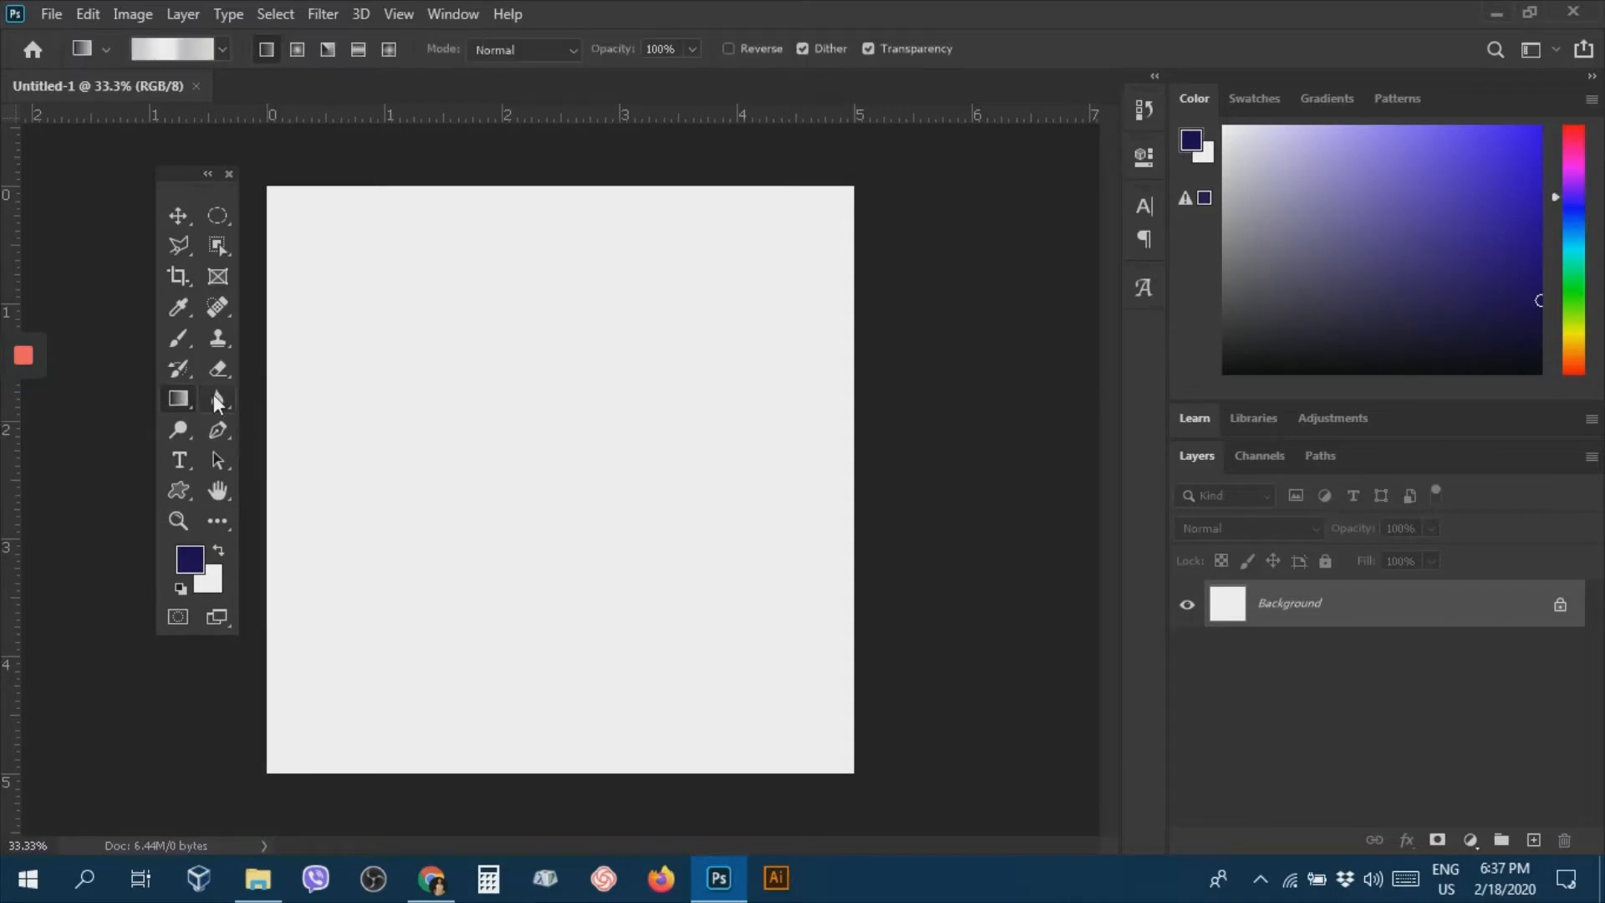
{"action": "left_click", "coordinate": [214, 394]}
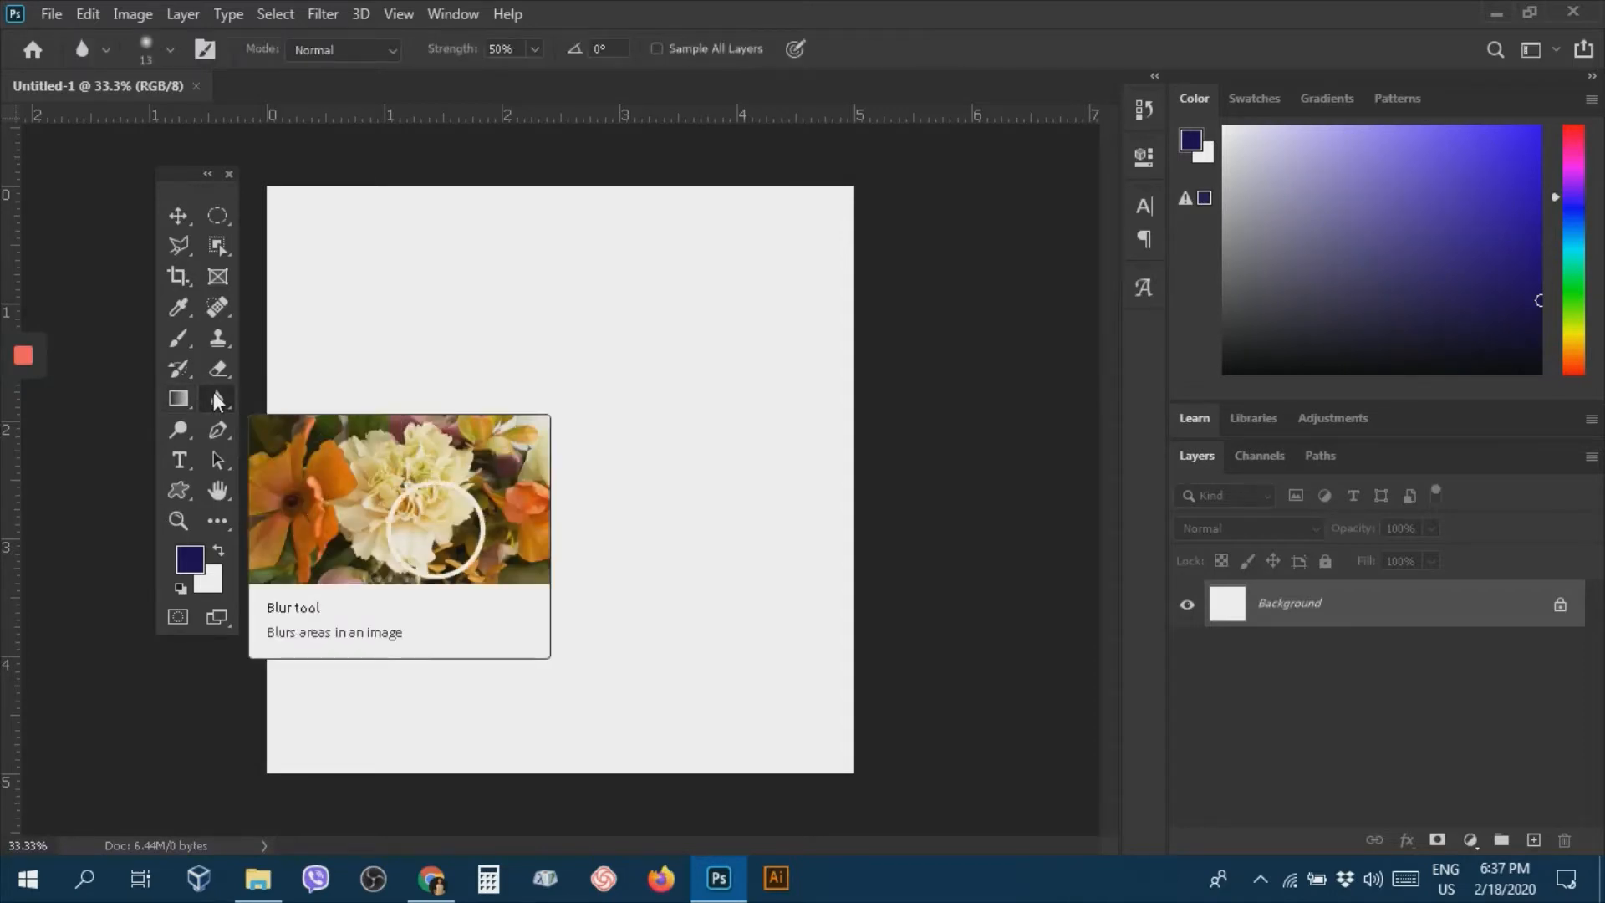
{"action": "left_click", "coordinate": [213, 393]}
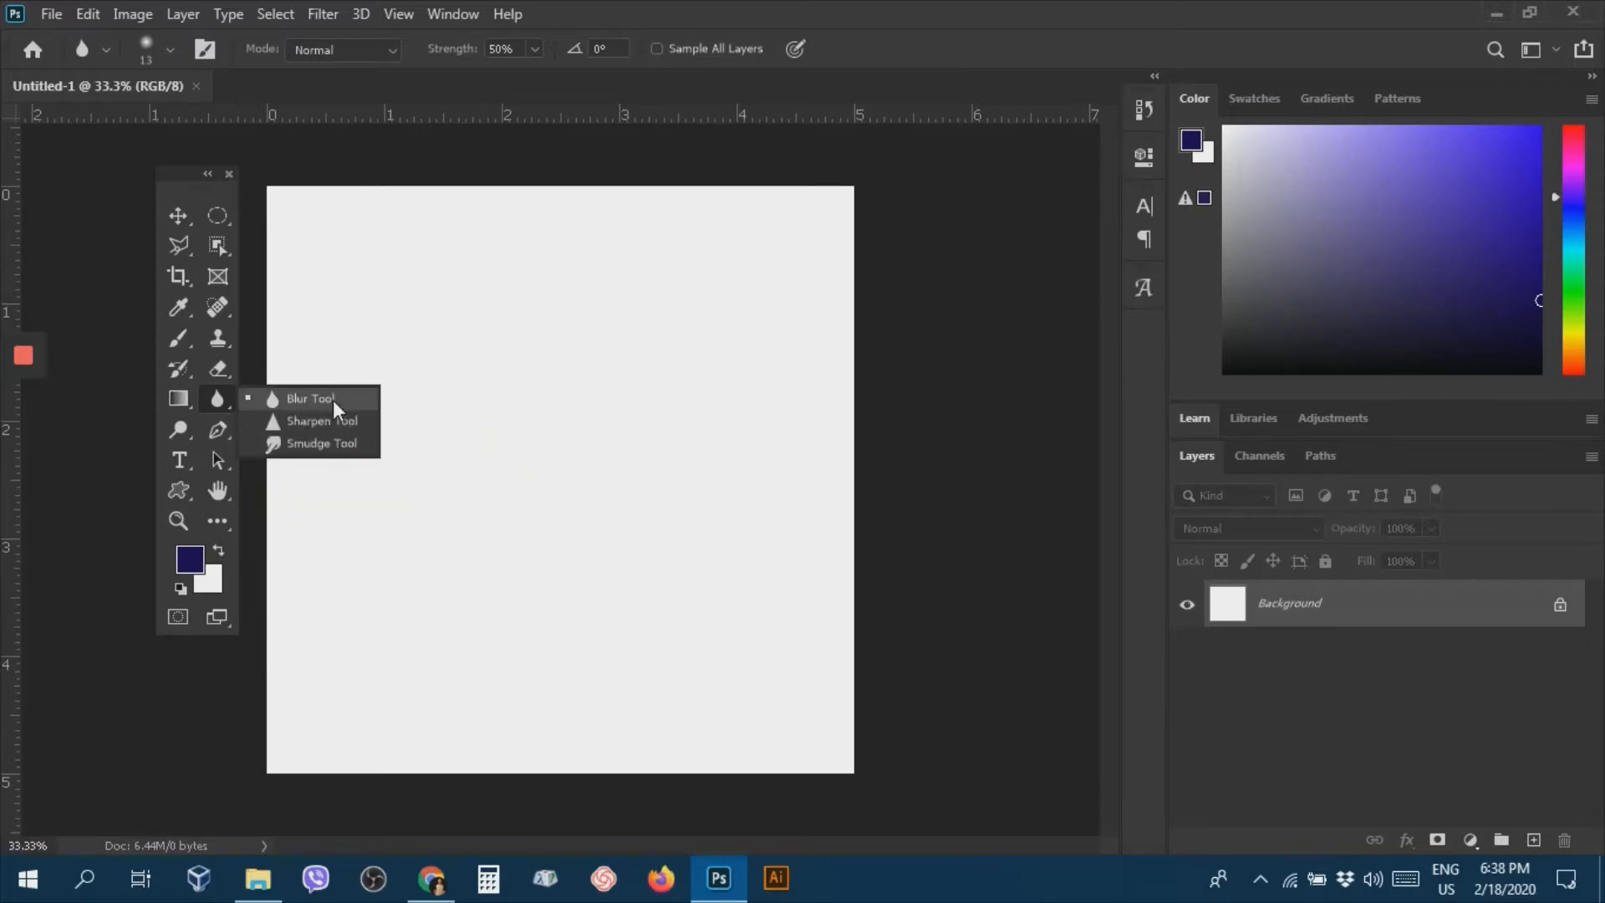
{"action": "left_click", "coordinate": [217, 396]}
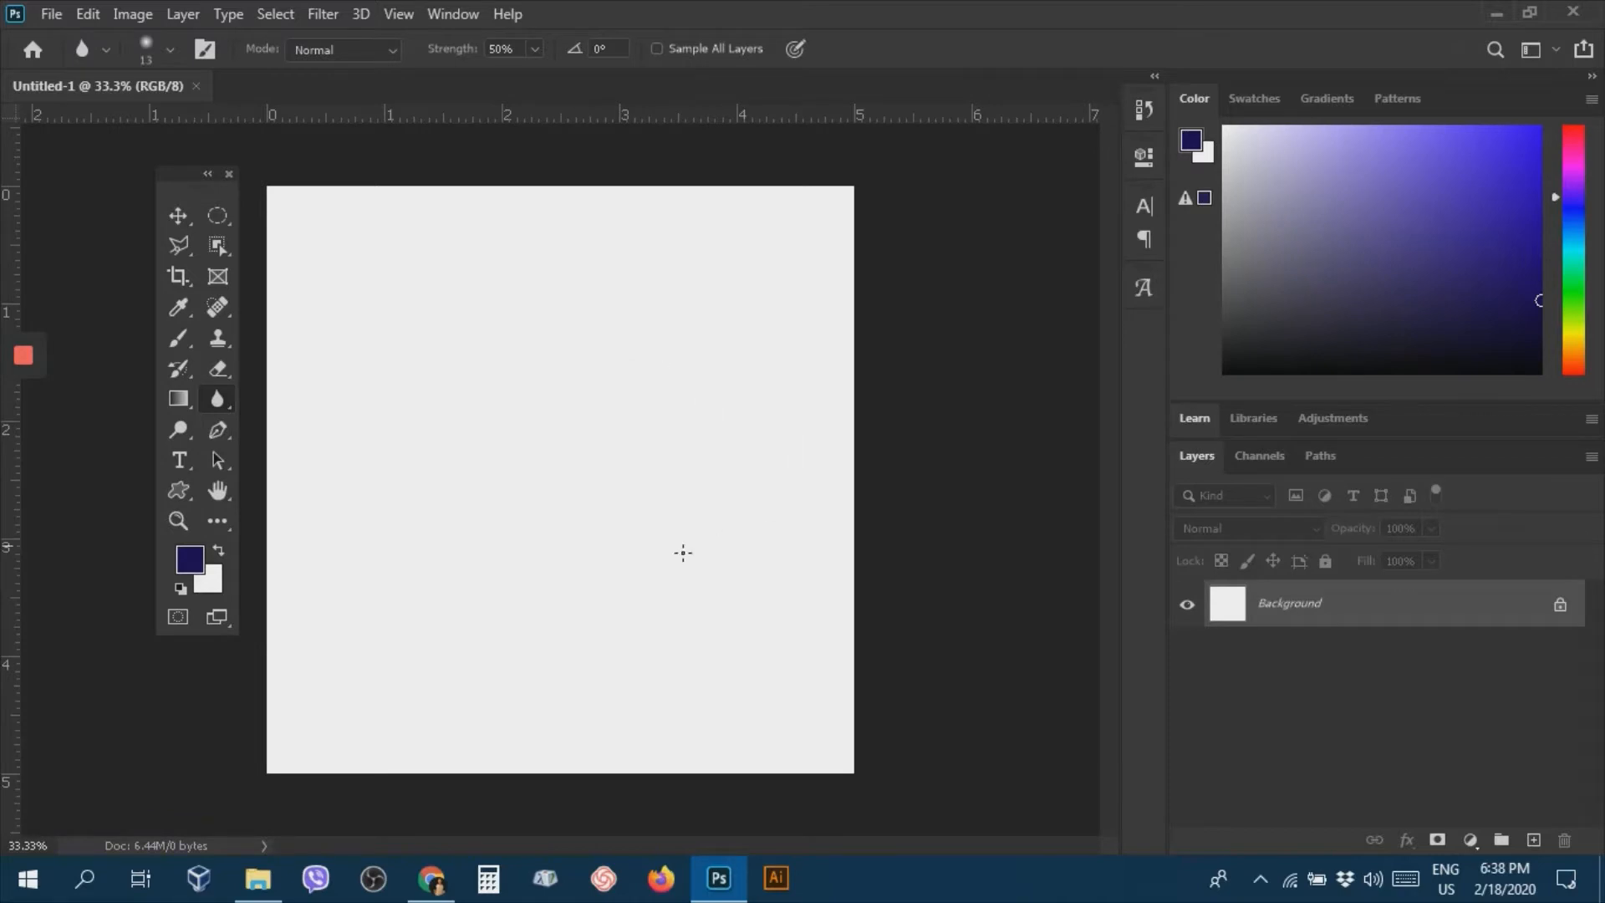
Place the TN Logo image into the blank document as an embedded object.
{"action": "left_click", "coordinate": [51, 14]}
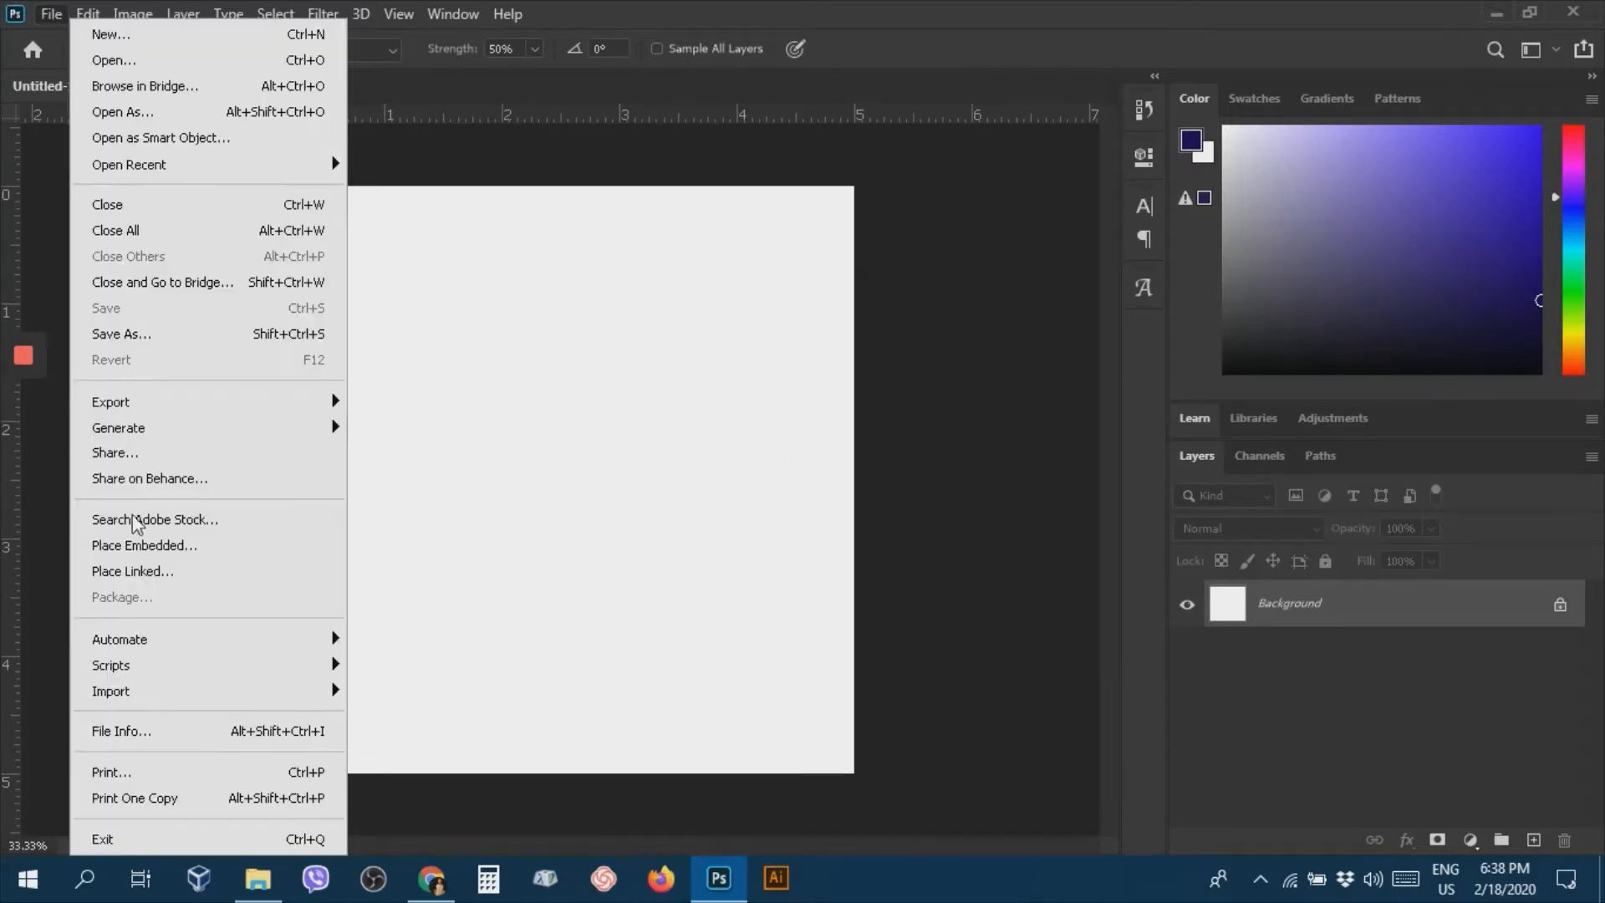
{"action": "left_click", "coordinate": [117, 547]}
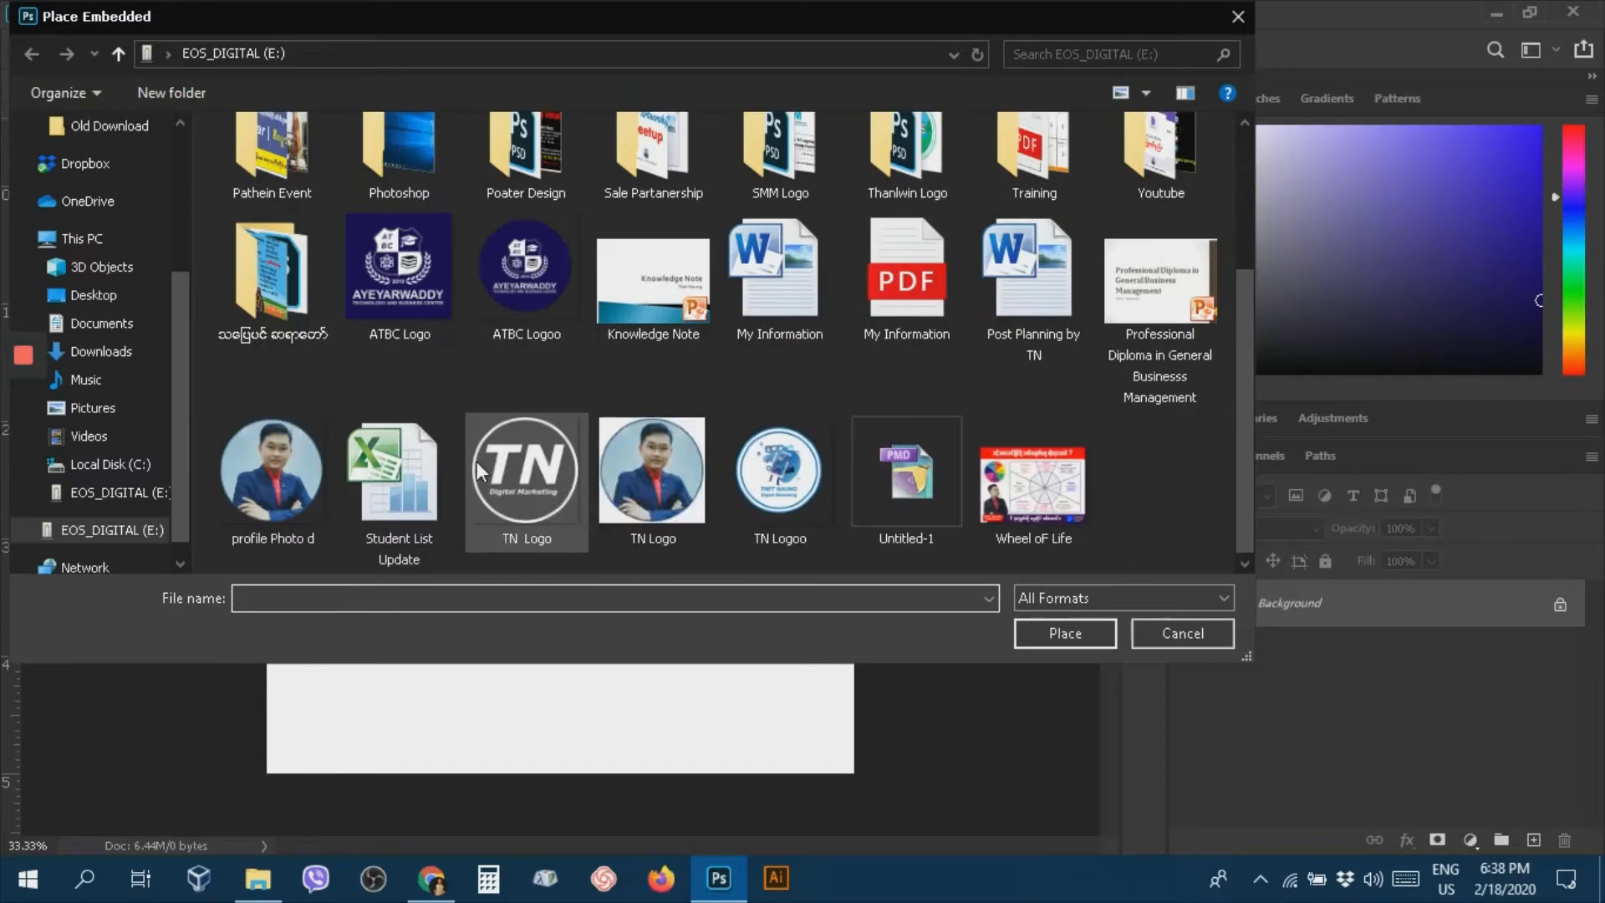
{"action": "double_click", "coordinate": [660, 460]}
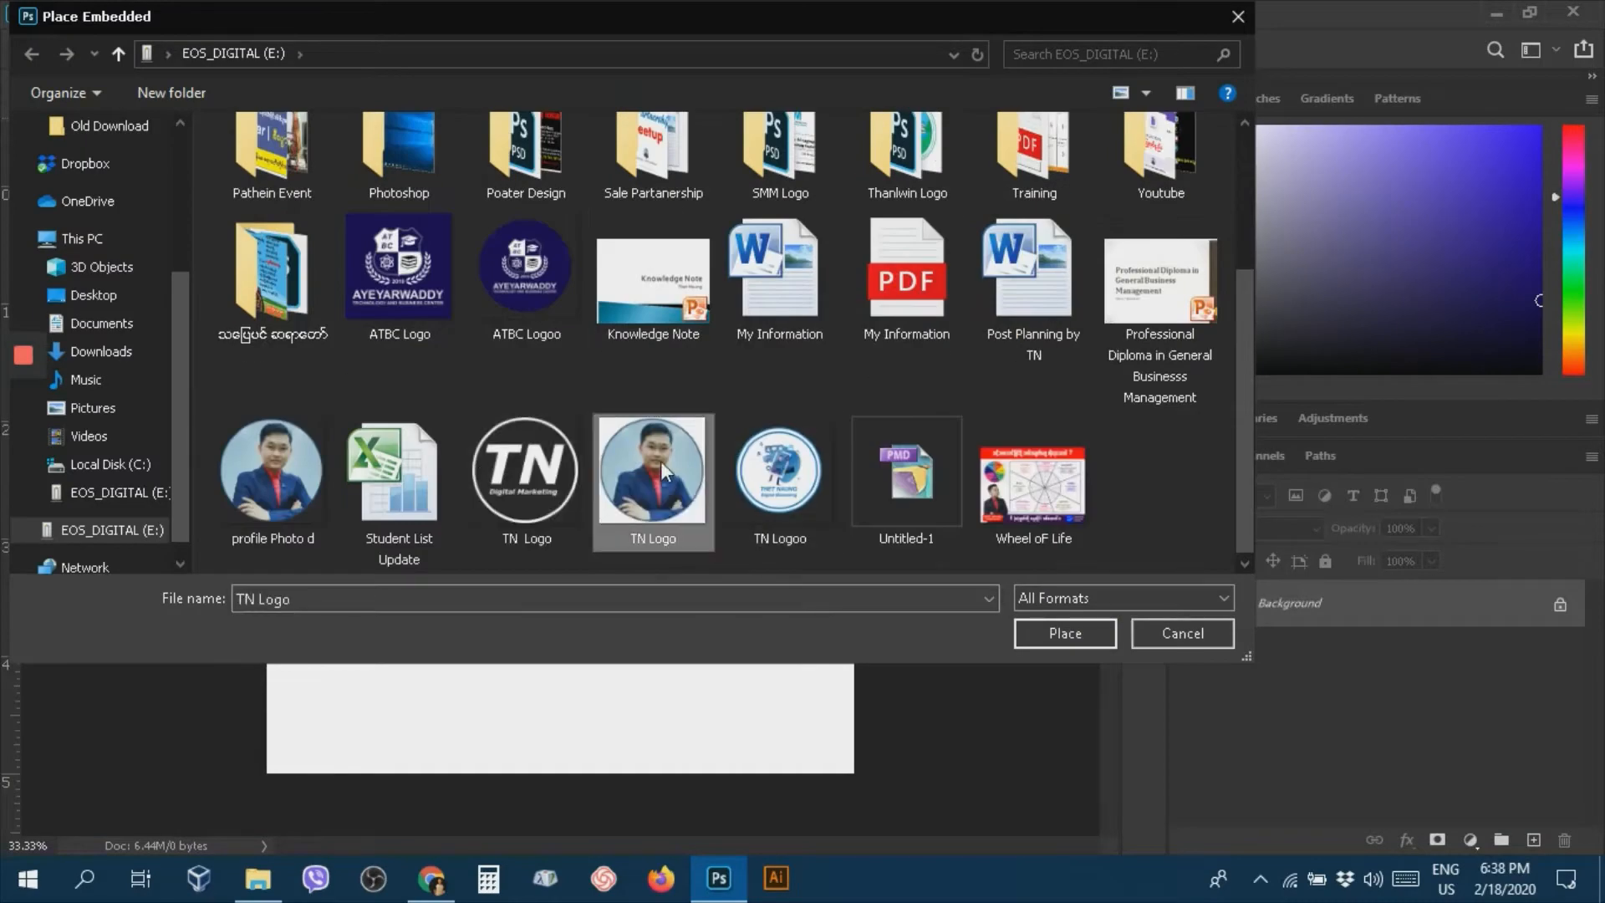
{"action": "key", "text": "Return"}
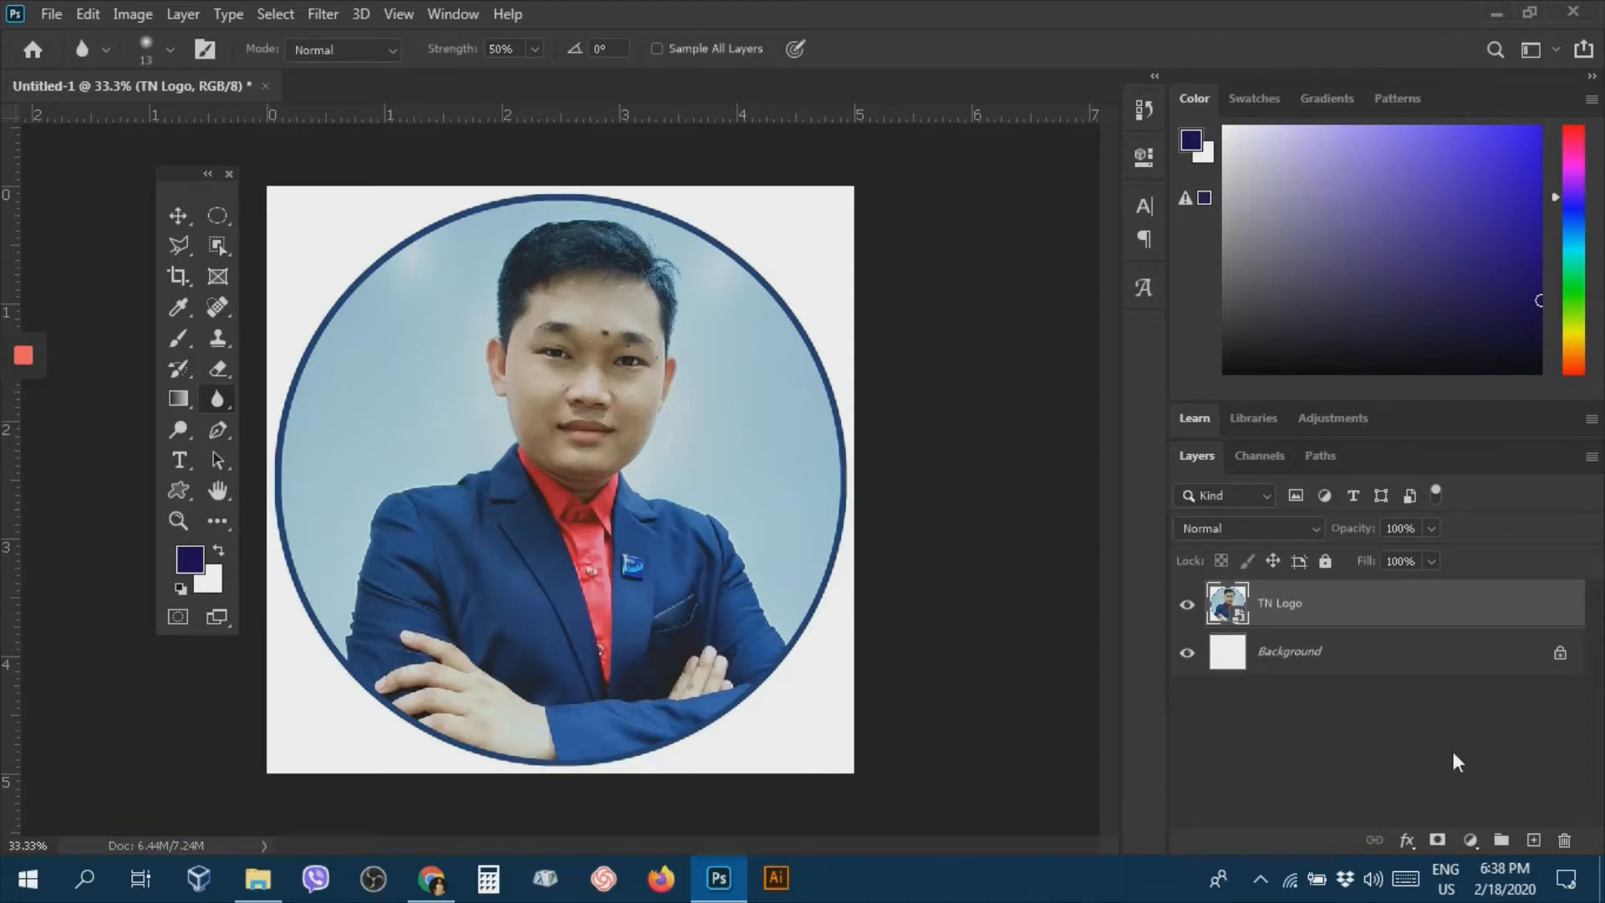
Scale the TN Logo layer down about its centre to roughly half its size and rasterize it.
{"action": "left_click", "coordinate": [1291, 656]}
{"action": "left_click", "coordinate": [1290, 597]}
{"action": "key", "text": "ctrl+t"}
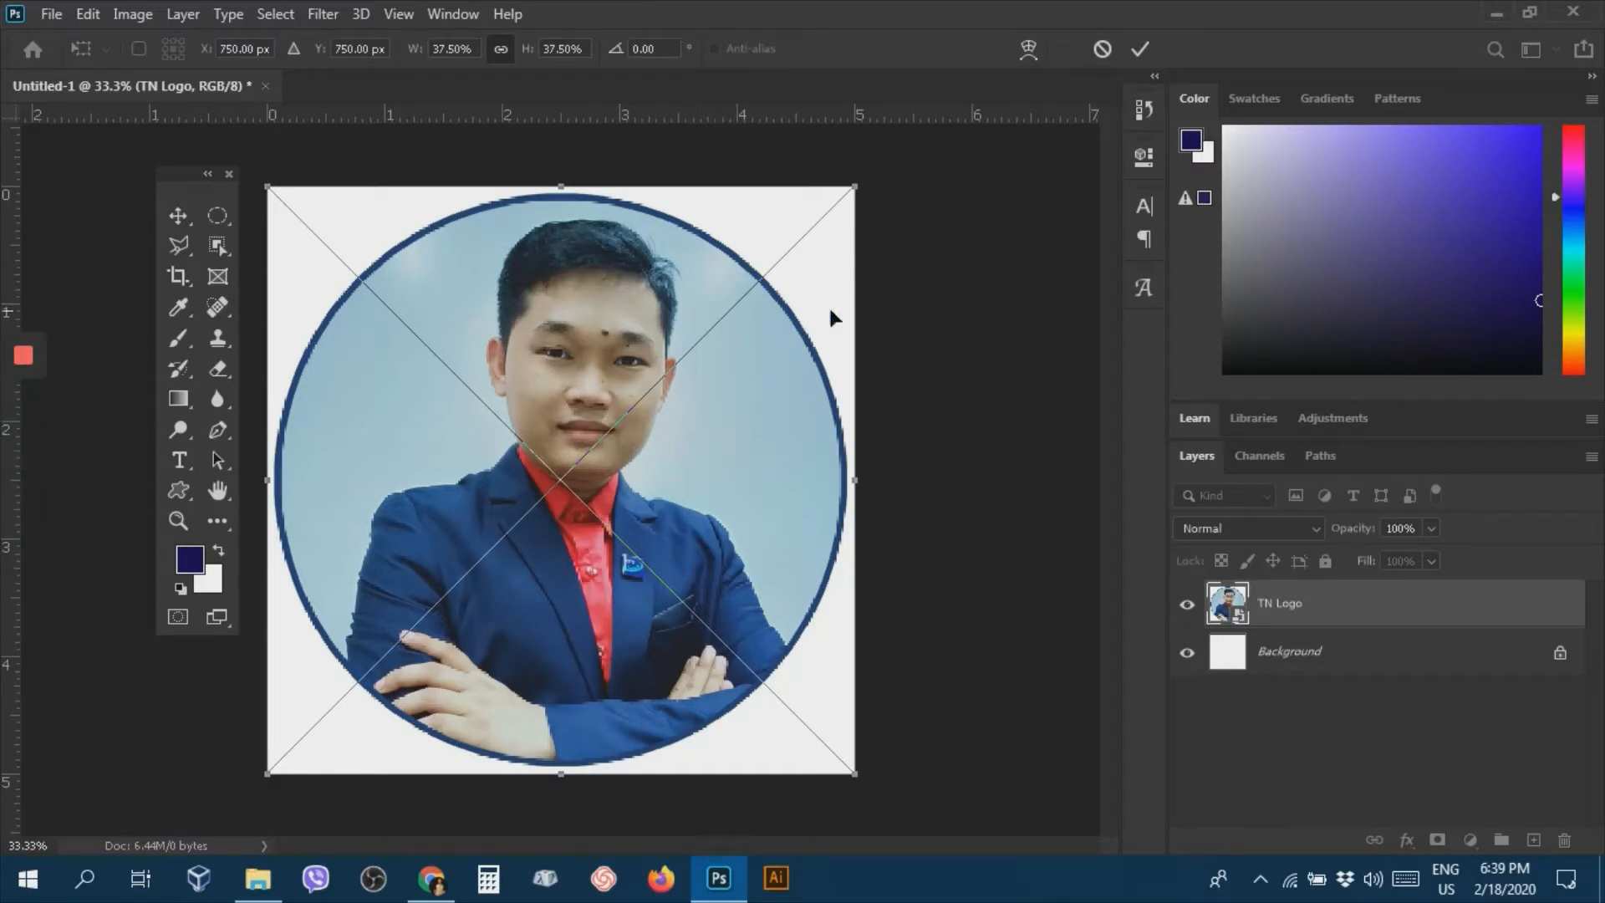
{"action": "left_click_drag", "start_coordinate": [856, 178], "coordinate": [721, 349]}
{"action": "key", "text": "Return"}
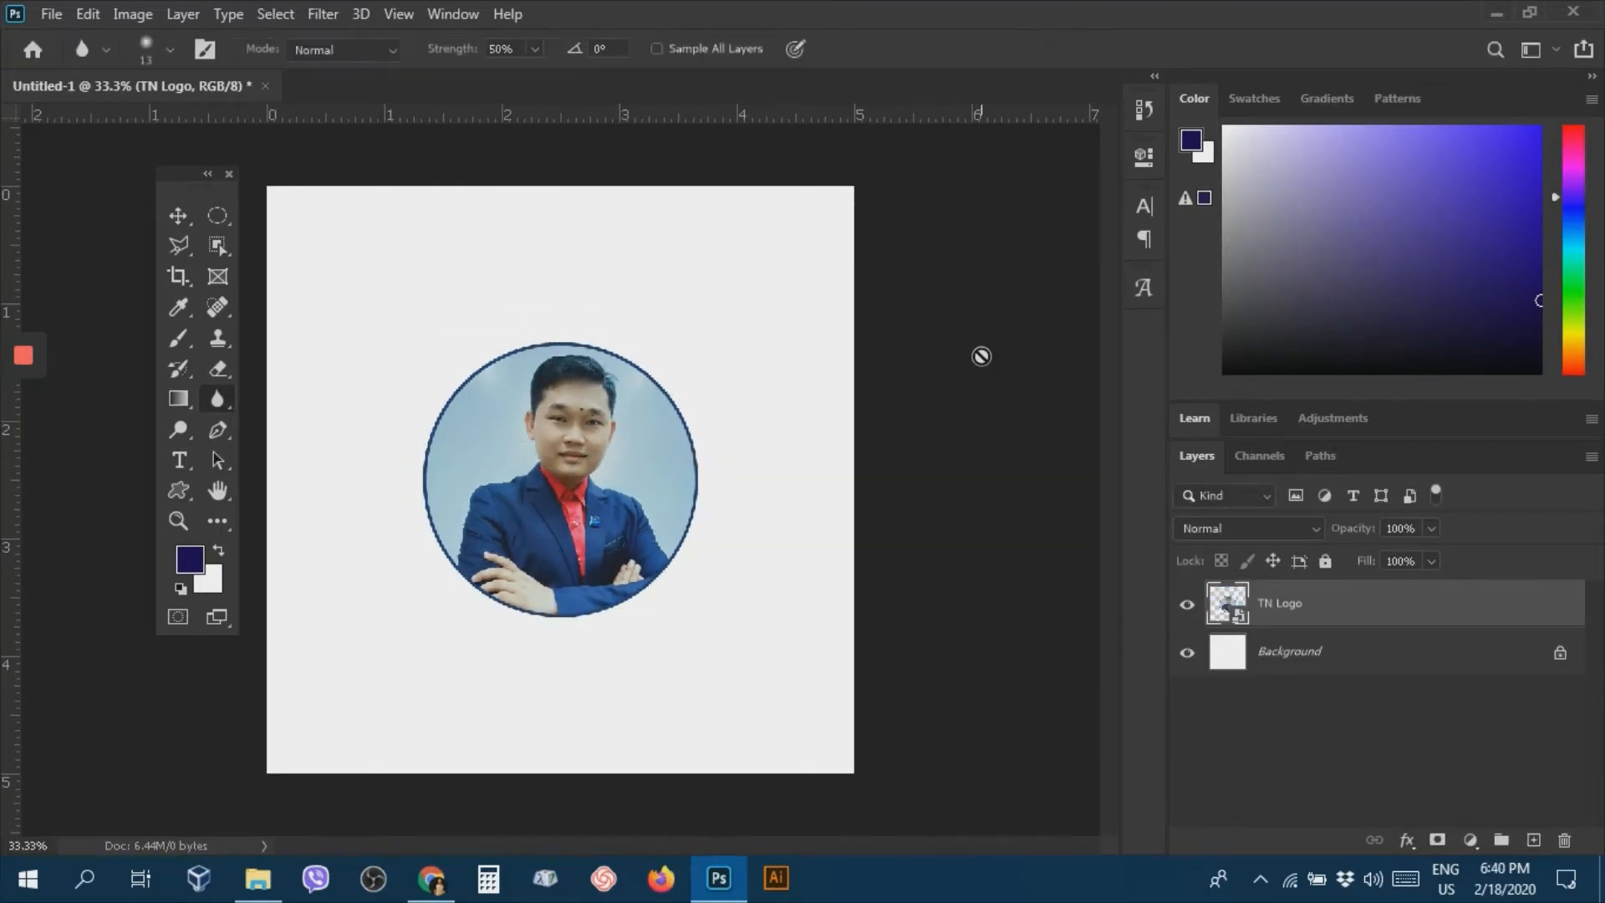
{"action": "right_click", "coordinate": [1350, 603]}
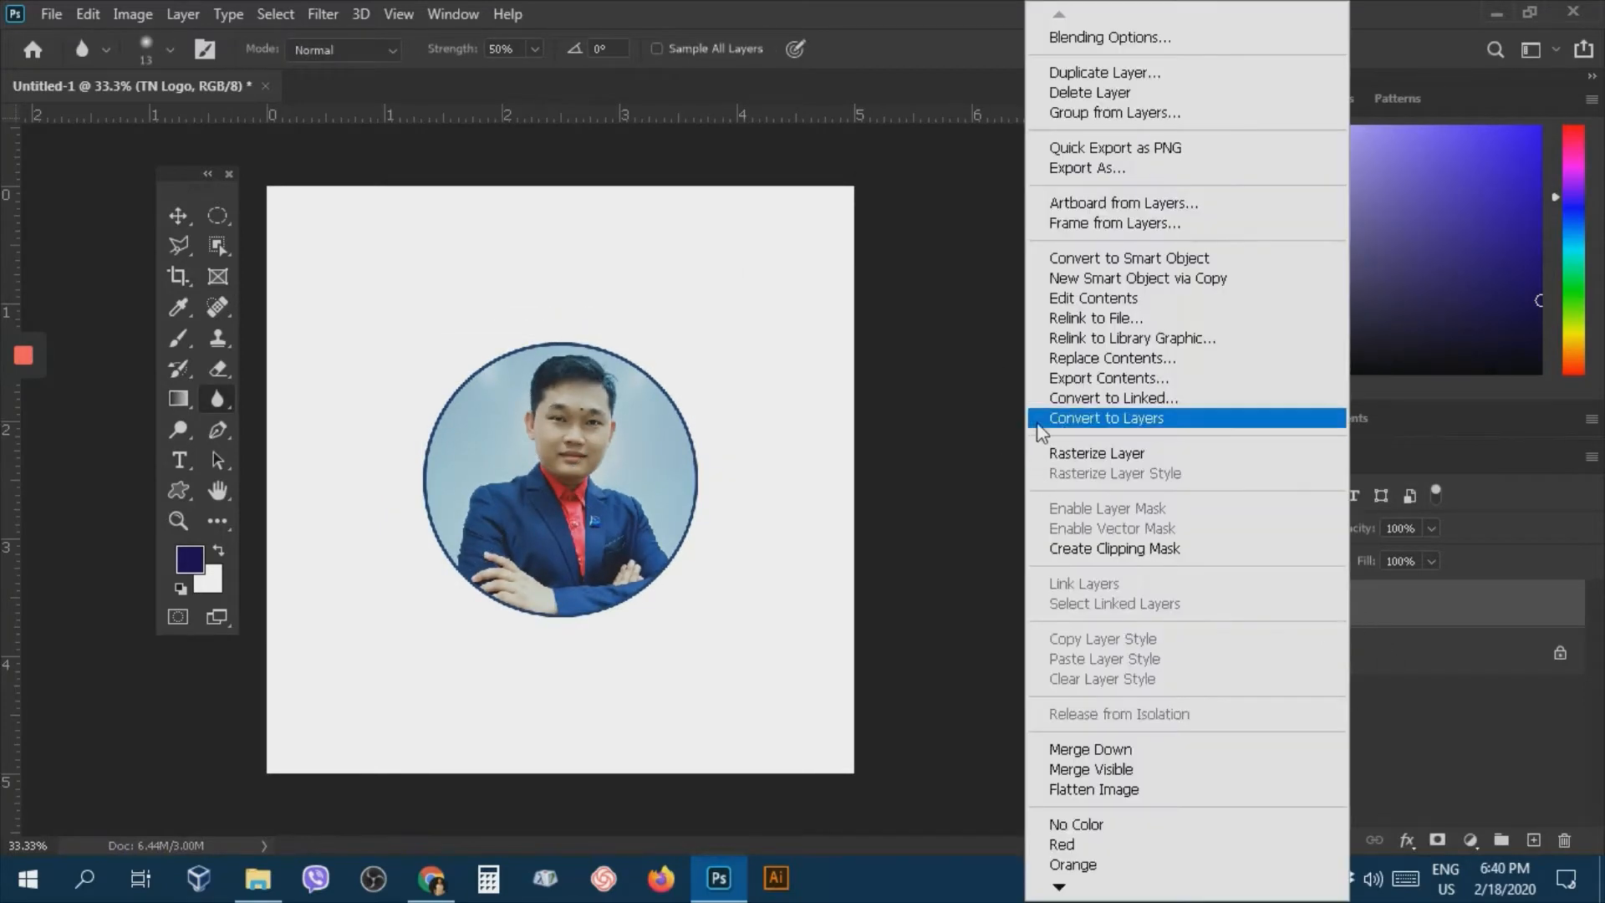
{"action": "left_click", "coordinate": [1304, 452]}
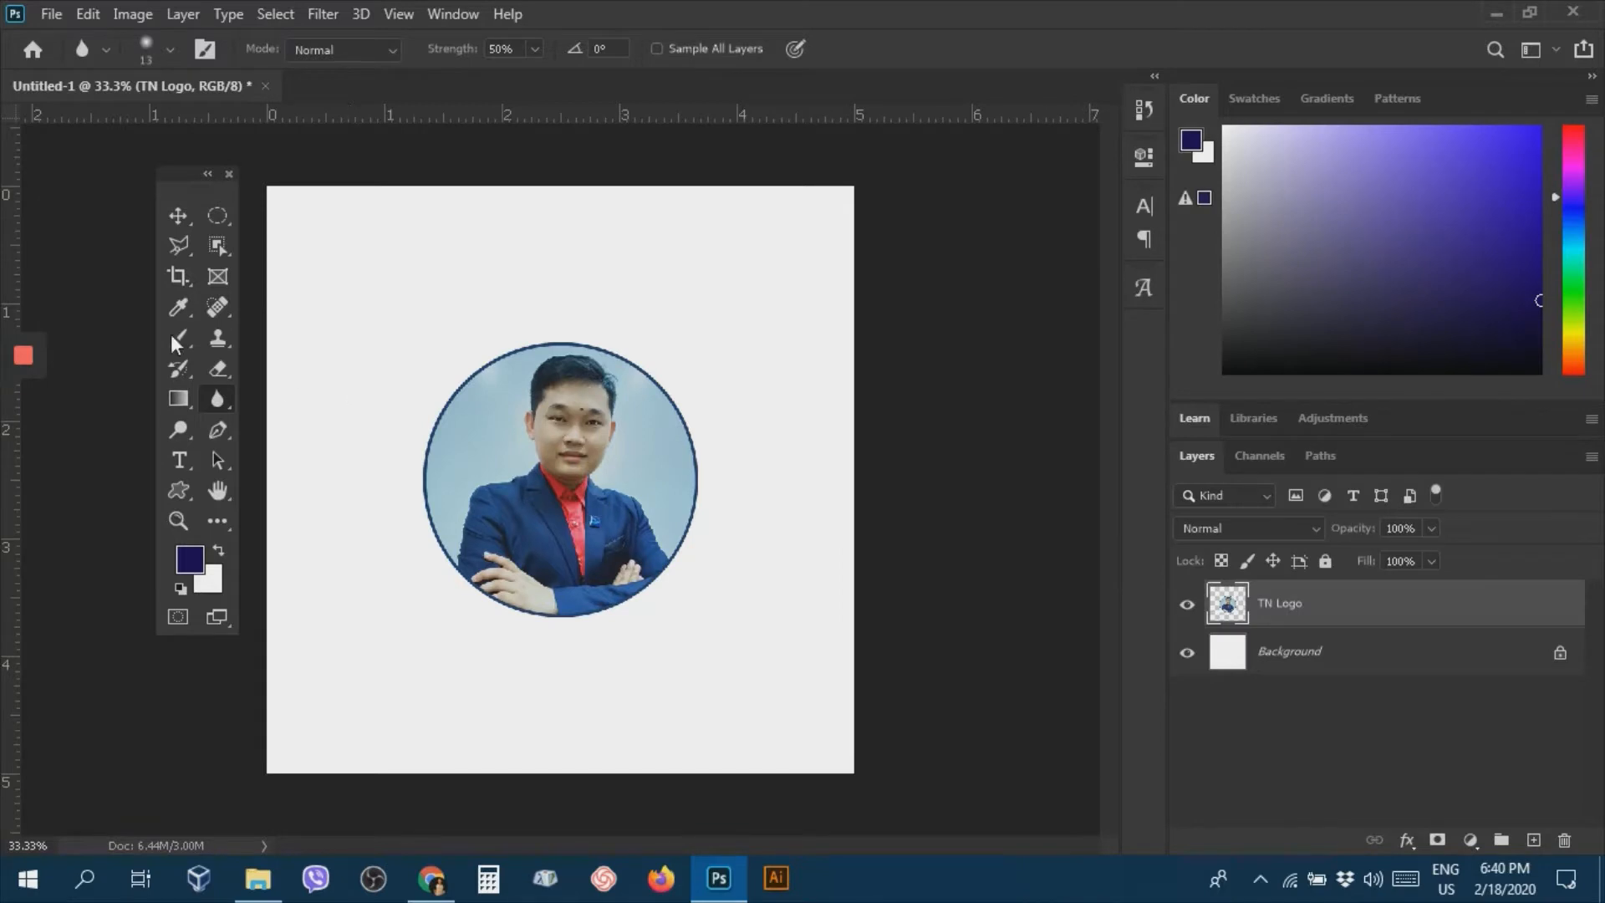
Activate the Blur tool and set its brush size to 200 px.
{"action": "left_click", "coordinate": [178, 219]}
{"action": "left_click", "coordinate": [218, 394]}
{"action": "right_click", "coordinate": [217, 394]}
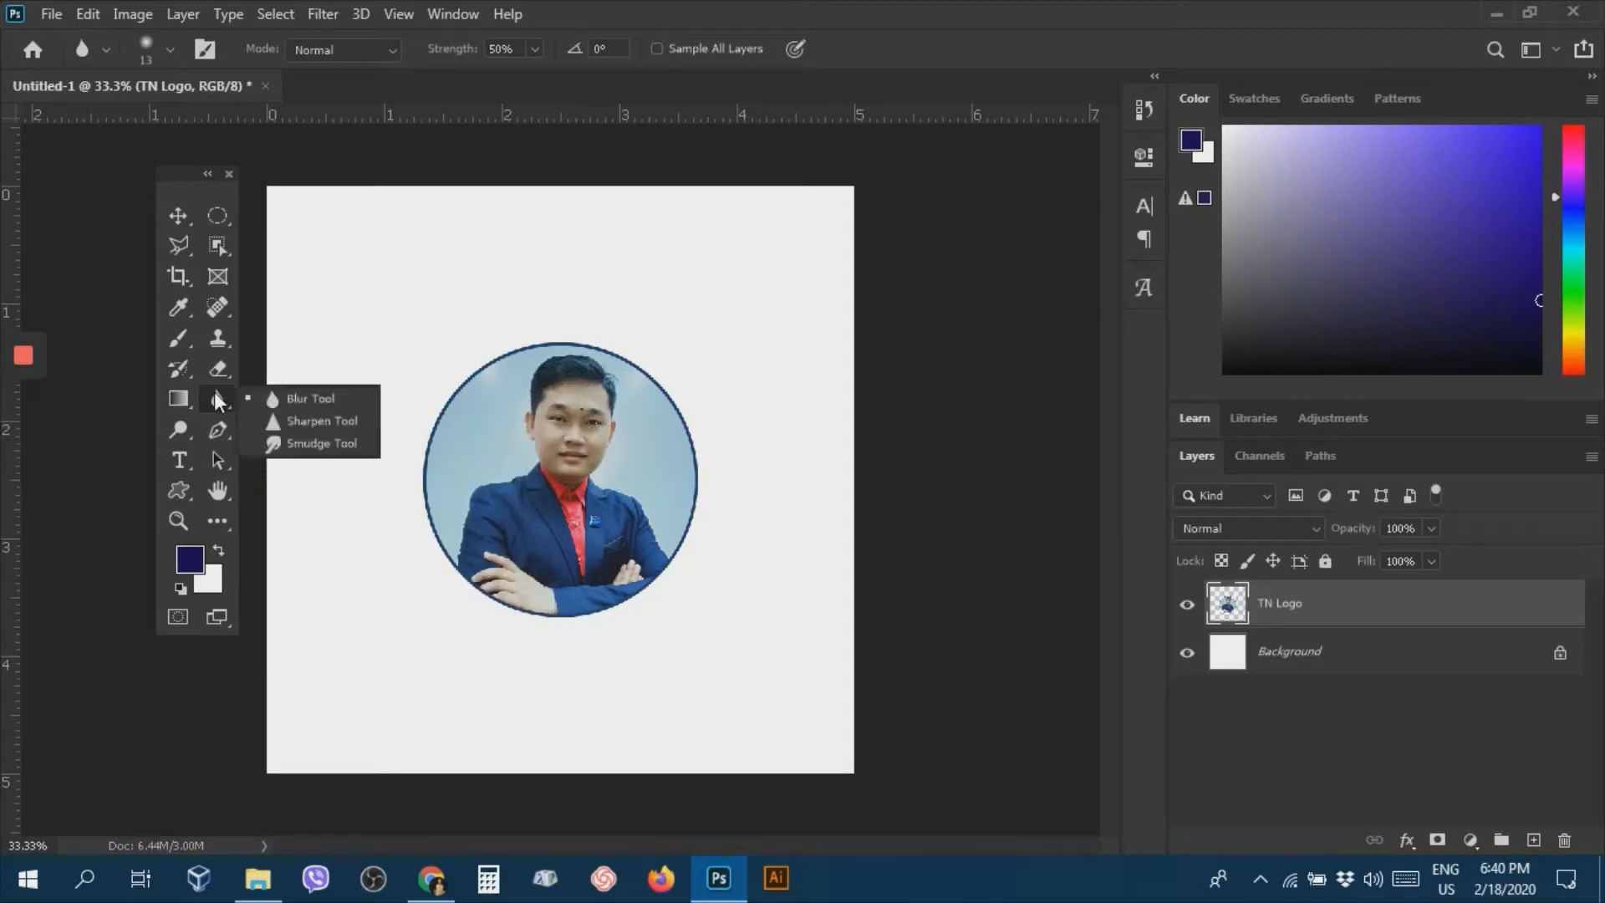
{"action": "left_click", "coordinate": [315, 398]}
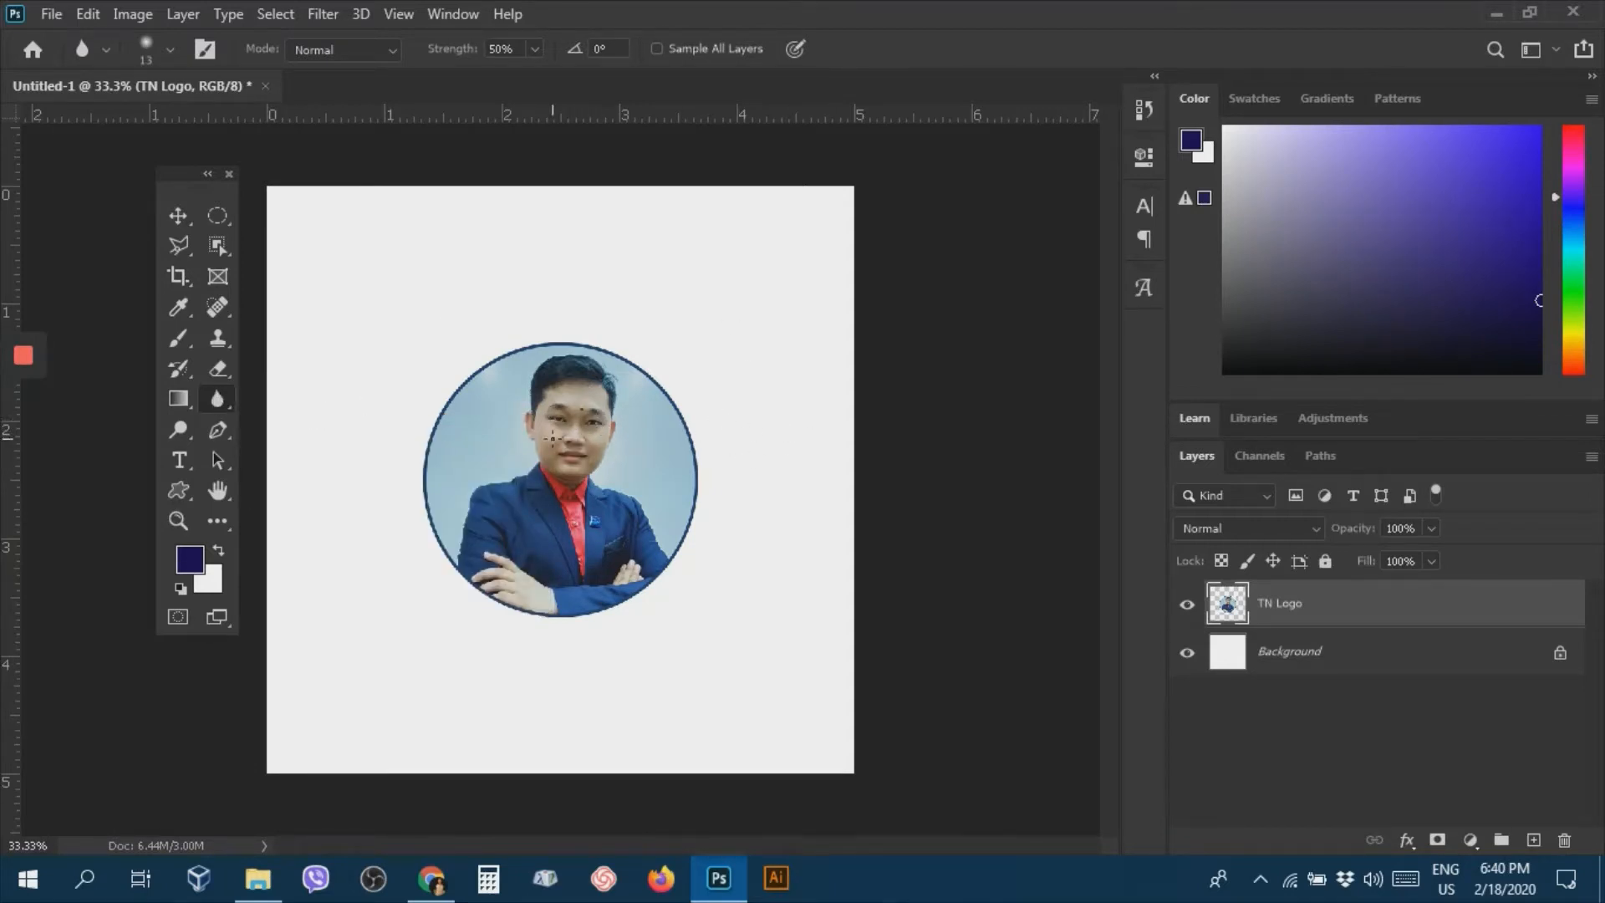
{"action": "key", "text": "bracketright"}
{"action": "key", "text": "bracketright"}
{"action": "key", "text": "bracketright"}
{"action": "key", "text": "bracketright"}
{"action": "key", "text": "bracketright"}
{"action": "key", "text": "bracketright"}
{"action": "key", "text": "bracketright"}
{"action": "key", "text": "bracketright"}
{"action": "key", "text": "bracketright"}
{"action": "key", "text": "bracketright"}
{"action": "key", "text": "bracketright"}
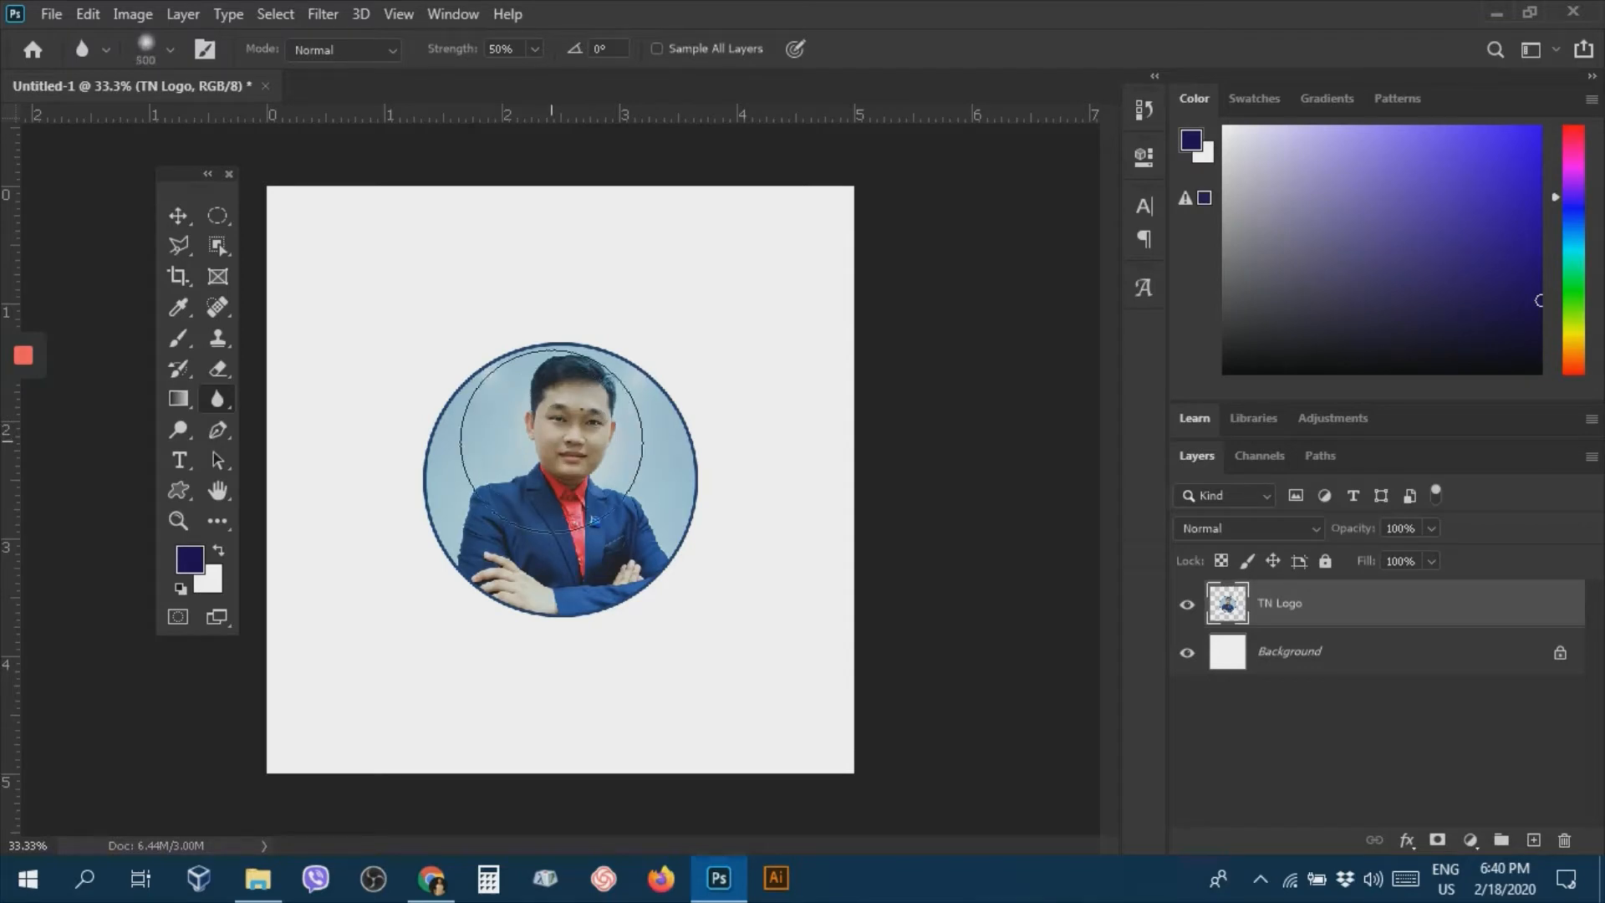
{"action": "key", "text": "bracketleft"}
{"action": "key", "text": "bracketleft"}
{"action": "key", "text": "bracketleft"}
{"action": "key", "text": "bracketleft"}
{"action": "key", "text": "bracketleft"}
Choose a soft round brush tip and blur the man's face at 50% strength.
{"action": "left_click", "coordinate": [172, 51]}
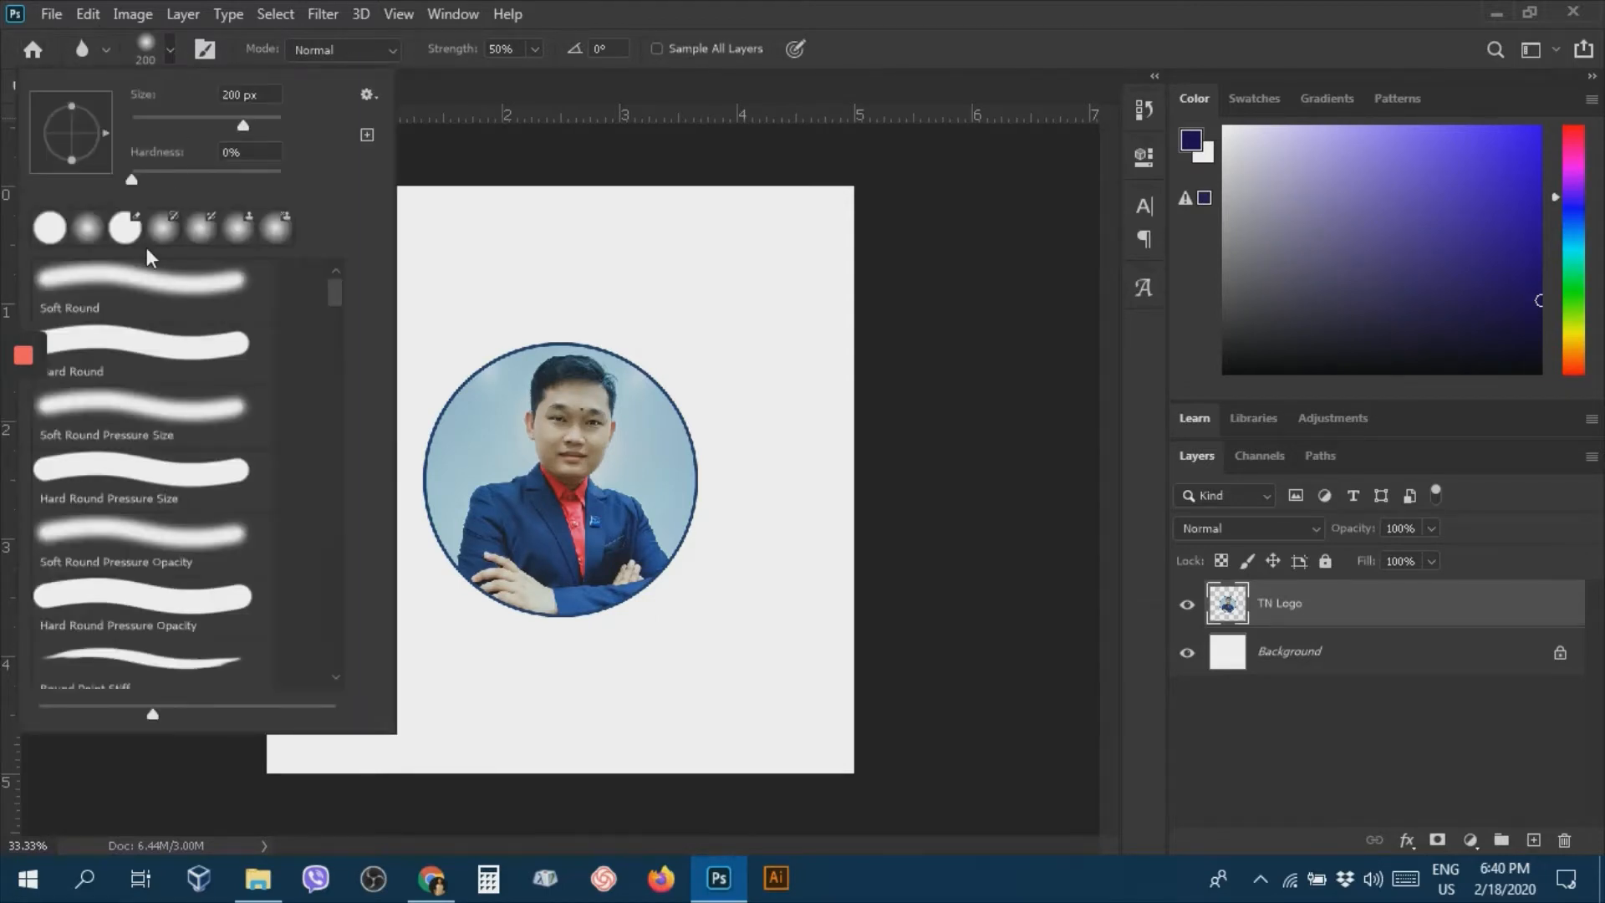
{"action": "scroll", "coordinate": [150, 602], "scroll_direction": "down", "scroll_amount": 10}
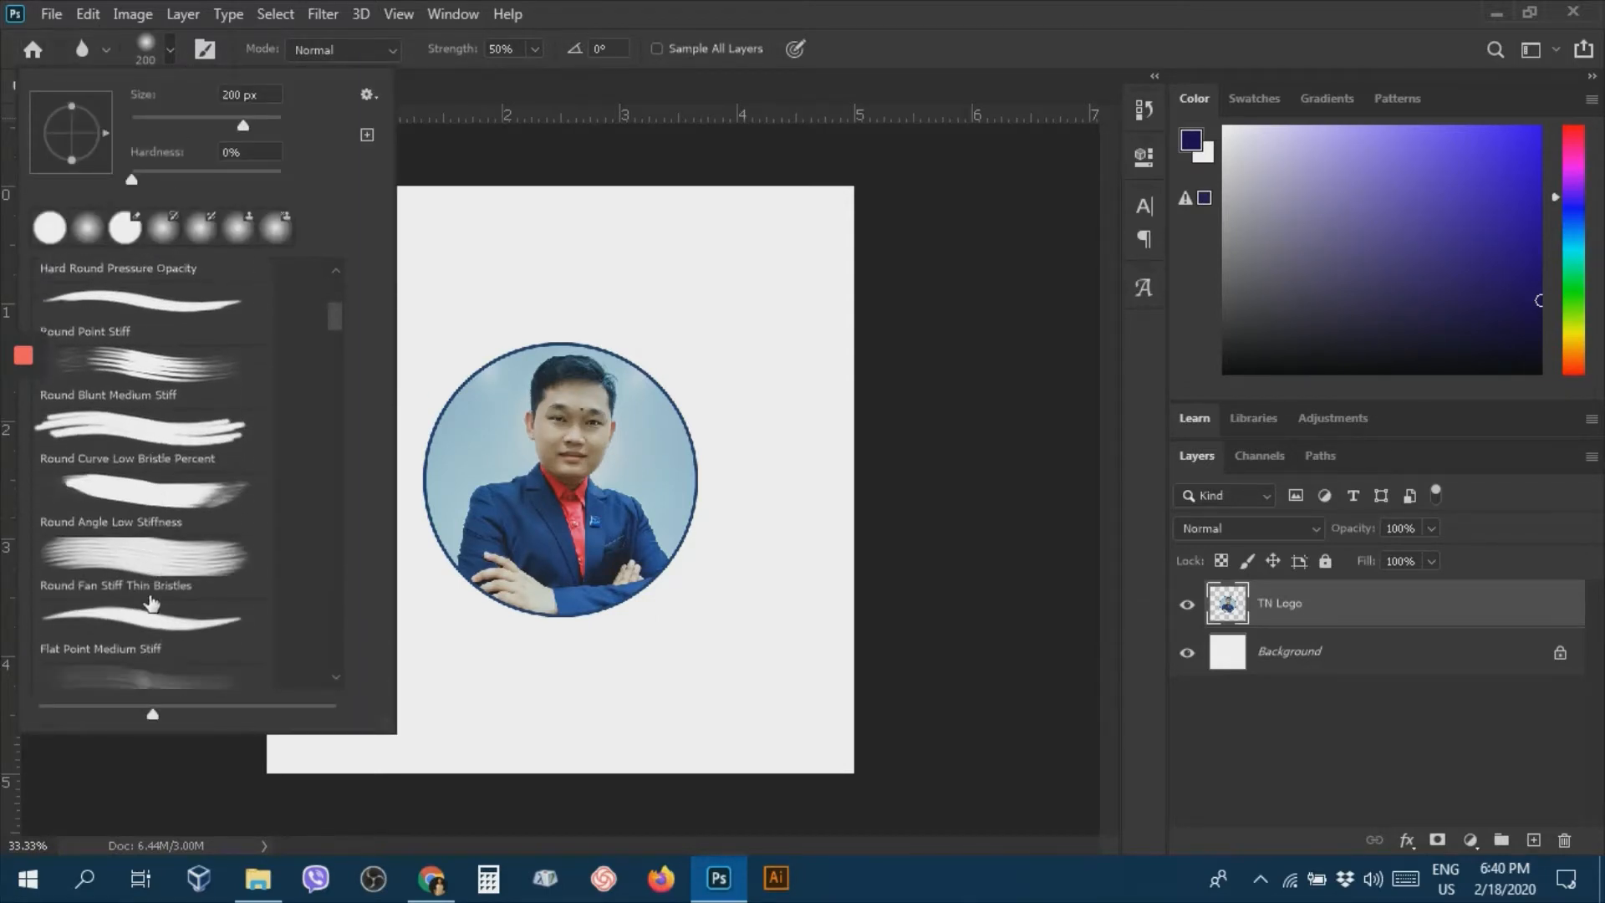
{"action": "scroll", "coordinate": [166, 575], "scroll_direction": "up", "scroll_amount": 6}
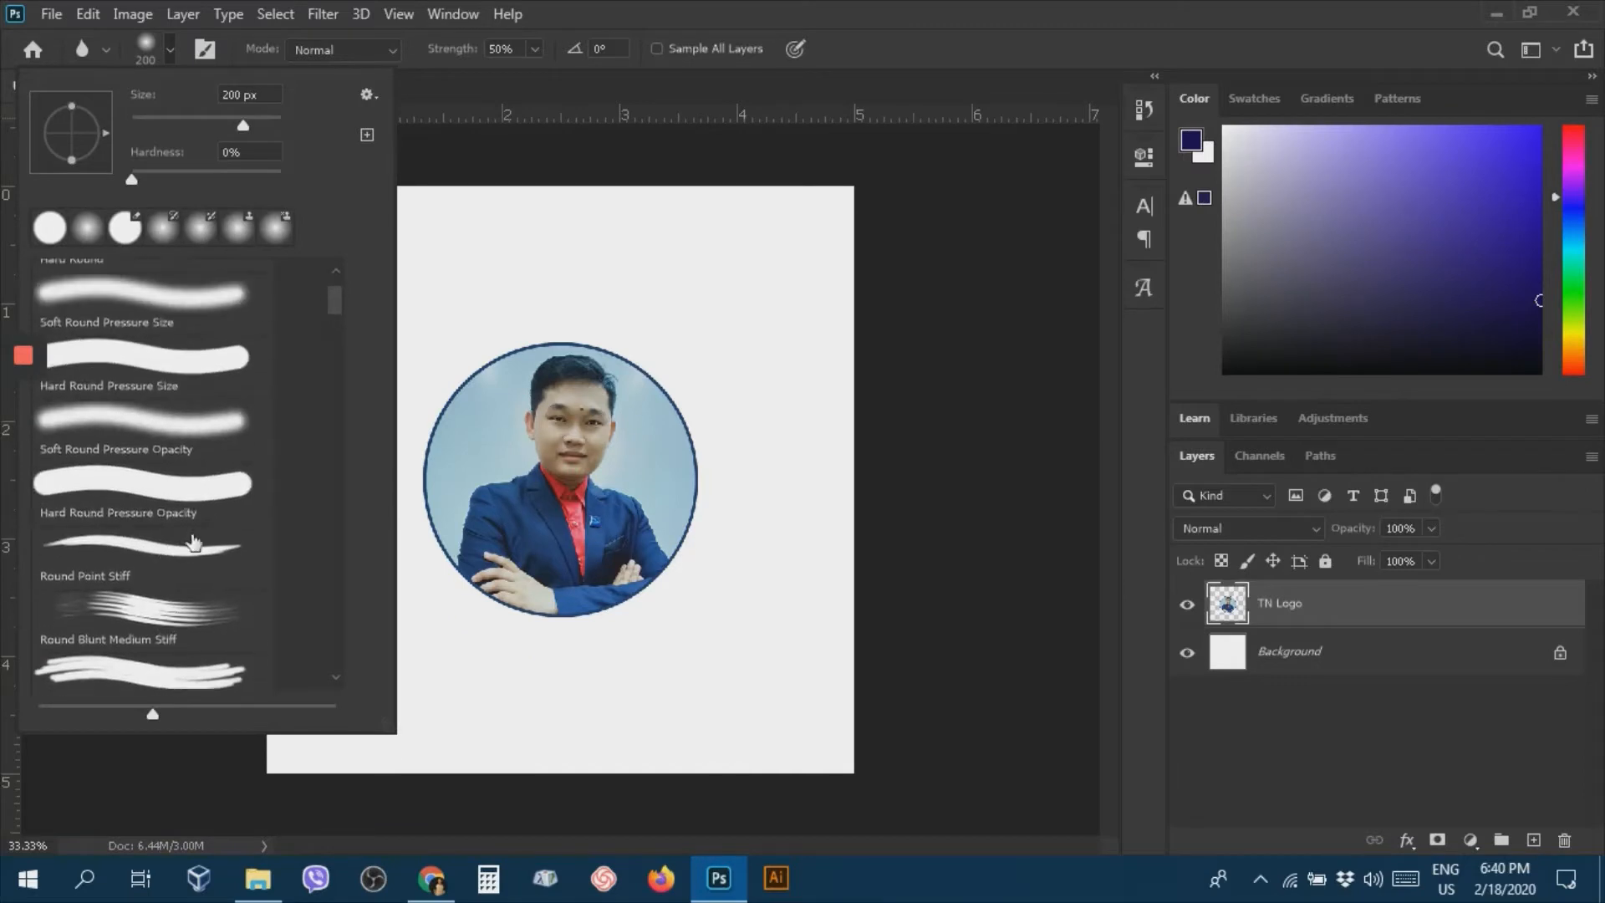
{"action": "left_click", "coordinate": [89, 237]}
{"action": "left_click", "coordinate": [922, 41]}
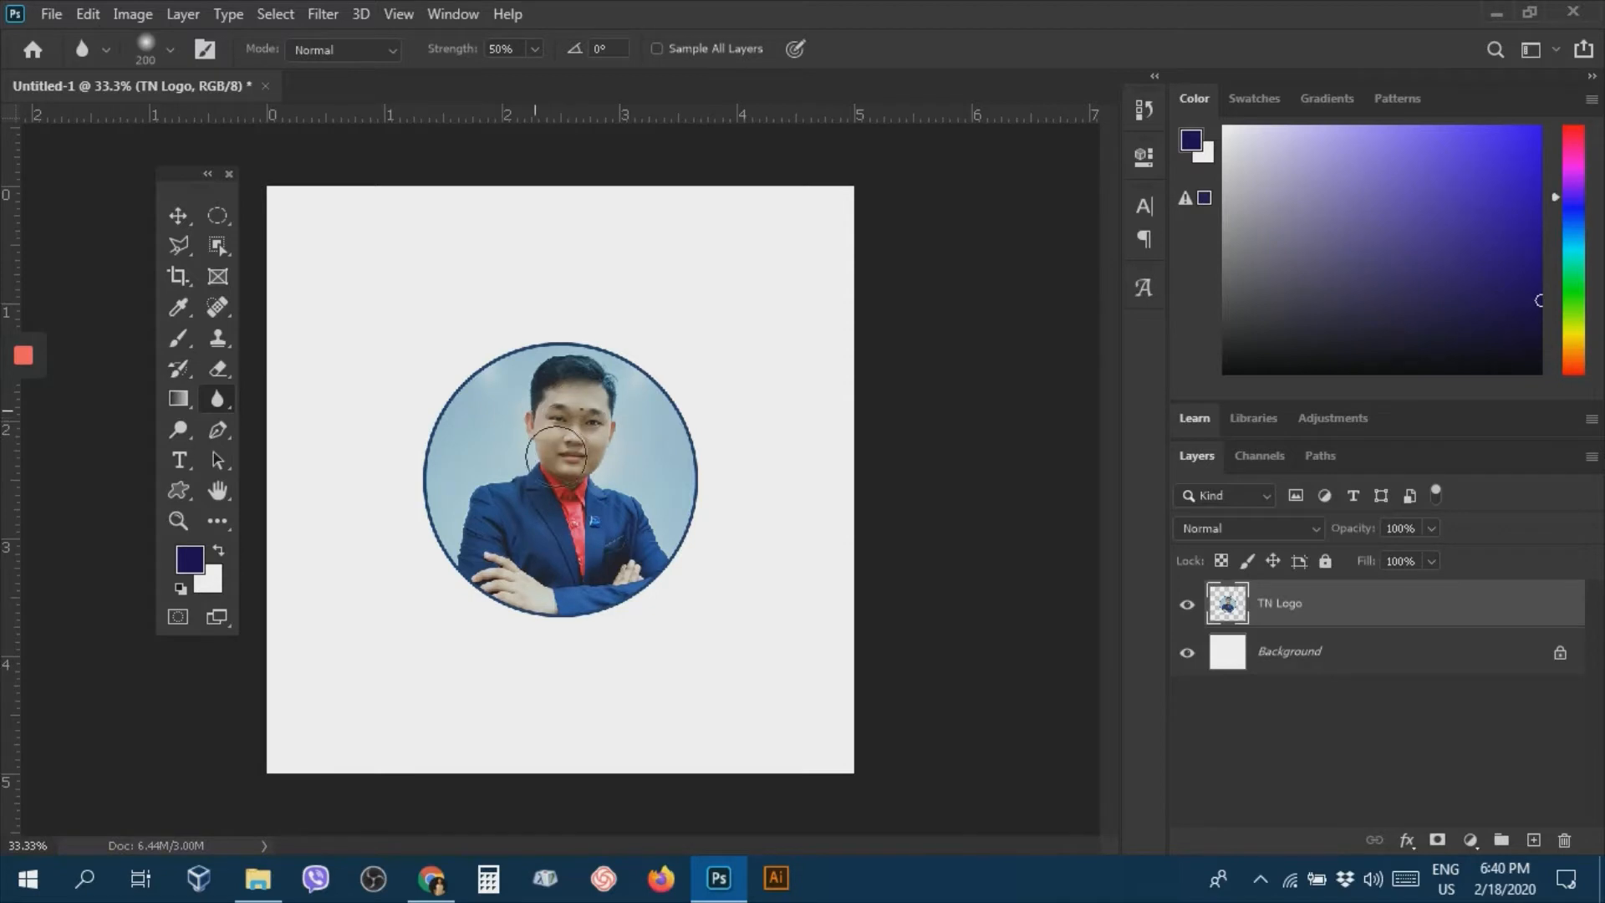
{"action": "mouse_move", "coordinate": [555, 457]}
{"action": "left_mouse_down"}
{"action": "mouse_move", "coordinate": [540, 428]}
{"action": "mouse_move", "coordinate": [552, 403]}
{"action": "mouse_move", "coordinate": [580, 401]}
{"action": "mouse_move", "coordinate": [549, 391]}
{"action": "mouse_move", "coordinate": [571, 439]}
{"action": "mouse_move", "coordinate": [539, 413]}
{"action": "mouse_move", "coordinate": [603, 401]}
{"action": "mouse_move", "coordinate": [593, 388]}
{"action": "mouse_move", "coordinate": [617, 412]}
{"action": "mouse_move", "coordinate": [593, 453]}
{"action": "mouse_move", "coordinate": [584, 421]}
{"action": "mouse_move", "coordinate": [668, 502]}
{"action": "mouse_move", "coordinate": [592, 505]}
{"action": "mouse_move", "coordinate": [548, 418]}
{"action": "mouse_move", "coordinate": [573, 423]}
{"action": "mouse_move", "coordinate": [550, 448]}
{"action": "mouse_move", "coordinate": [542, 435]}
{"action": "mouse_move", "coordinate": [584, 459]}
{"action": "mouse_move", "coordinate": [564, 416]}
{"action": "mouse_move", "coordinate": [571, 457]}
{"action": "mouse_move", "coordinate": [561, 424]}
{"action": "mouse_move", "coordinate": [545, 432]}
{"action": "mouse_move", "coordinate": [590, 463]}
{"action": "mouse_move", "coordinate": [576, 399]}
{"action": "mouse_move", "coordinate": [536, 469]}
{"action": "mouse_move", "coordinate": [573, 441]}
{"action": "left_mouse_up"}
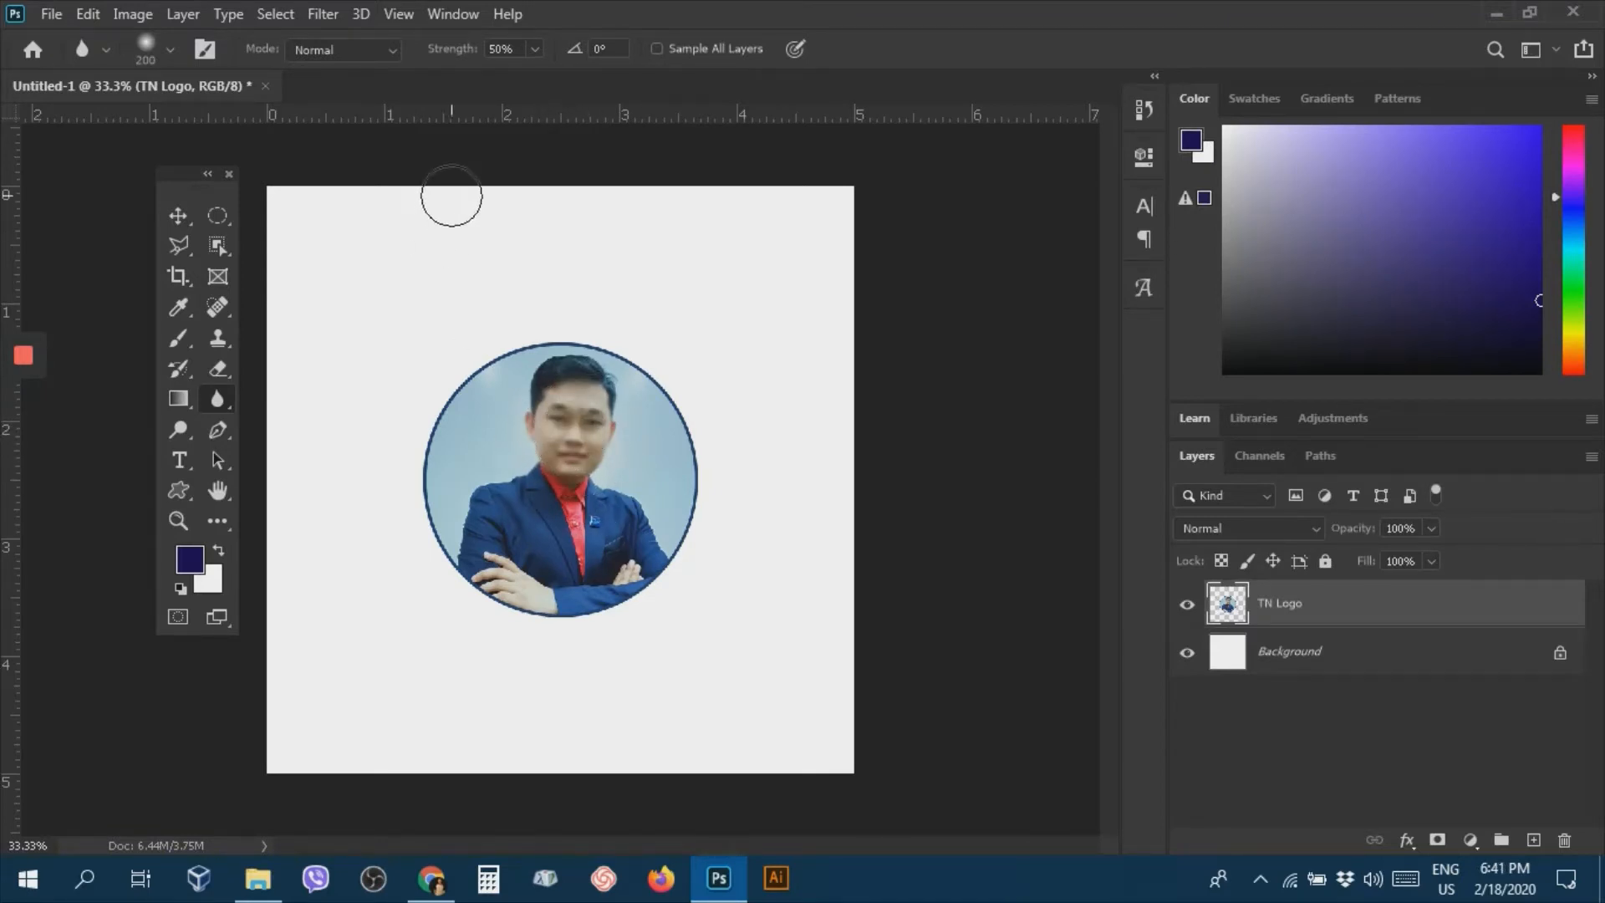
Raise the Blur tool's strength to 100% and blur the portrait's face again.
{"action": "left_click", "coordinate": [533, 50]}
{"action": "left_click_drag", "start_coordinate": [535, 77], "coordinate": [649, 87]}
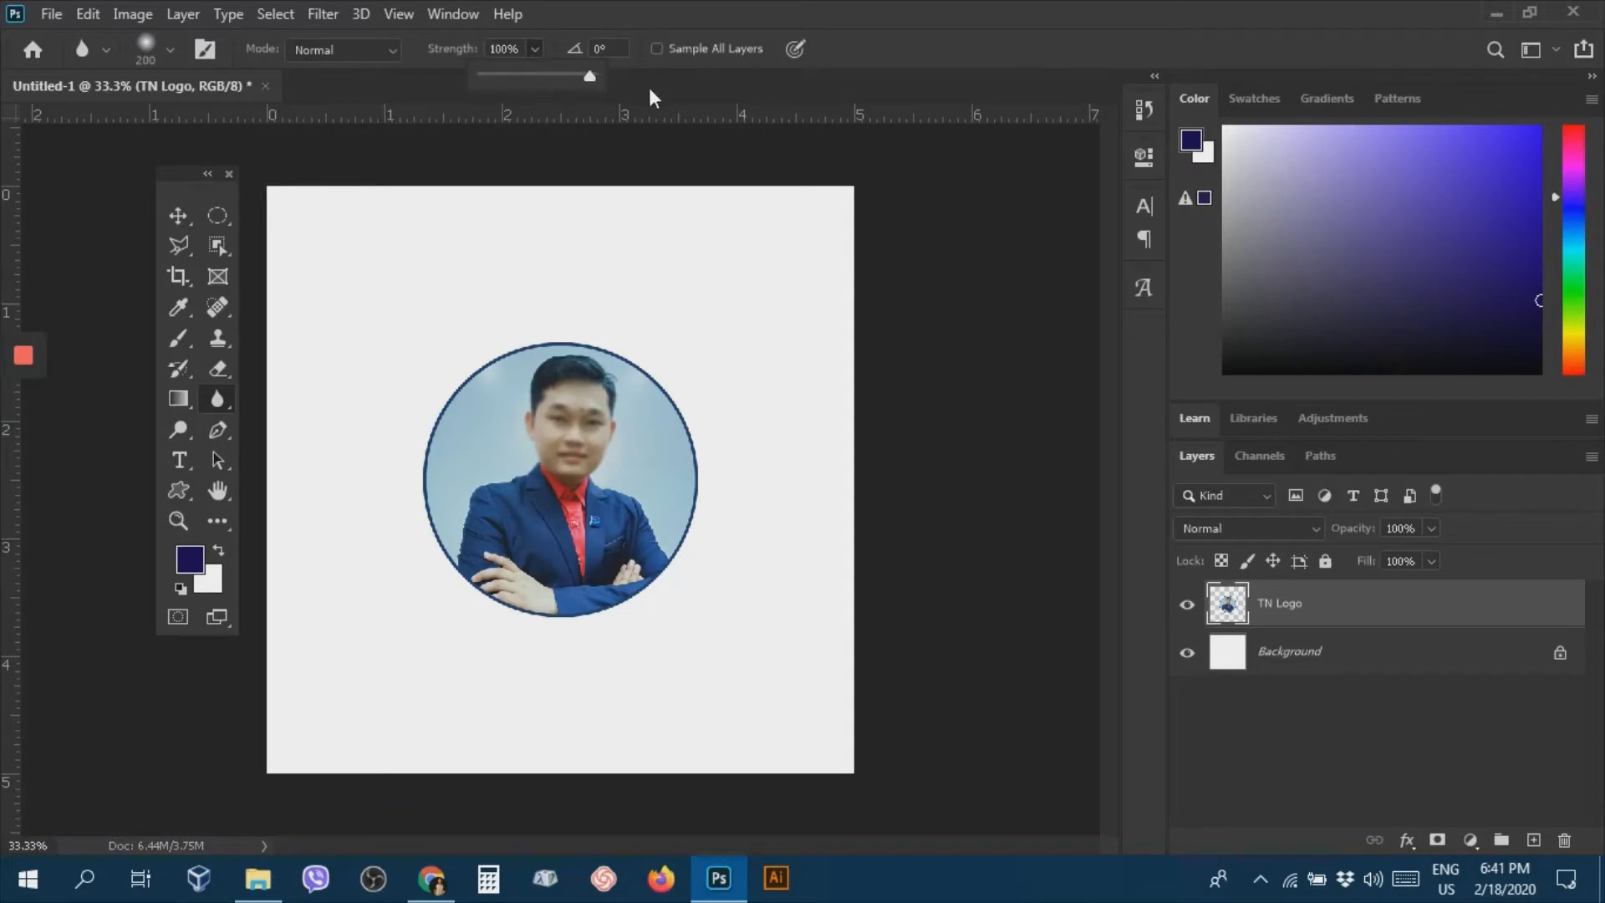
{"action": "mouse_move", "coordinate": [579, 409]}
{"action": "left_mouse_down"}
{"action": "mouse_move", "coordinate": [531, 466]}
{"action": "mouse_move", "coordinate": [587, 439]}
{"action": "mouse_move", "coordinate": [527, 472]}
{"action": "left_mouse_up"}
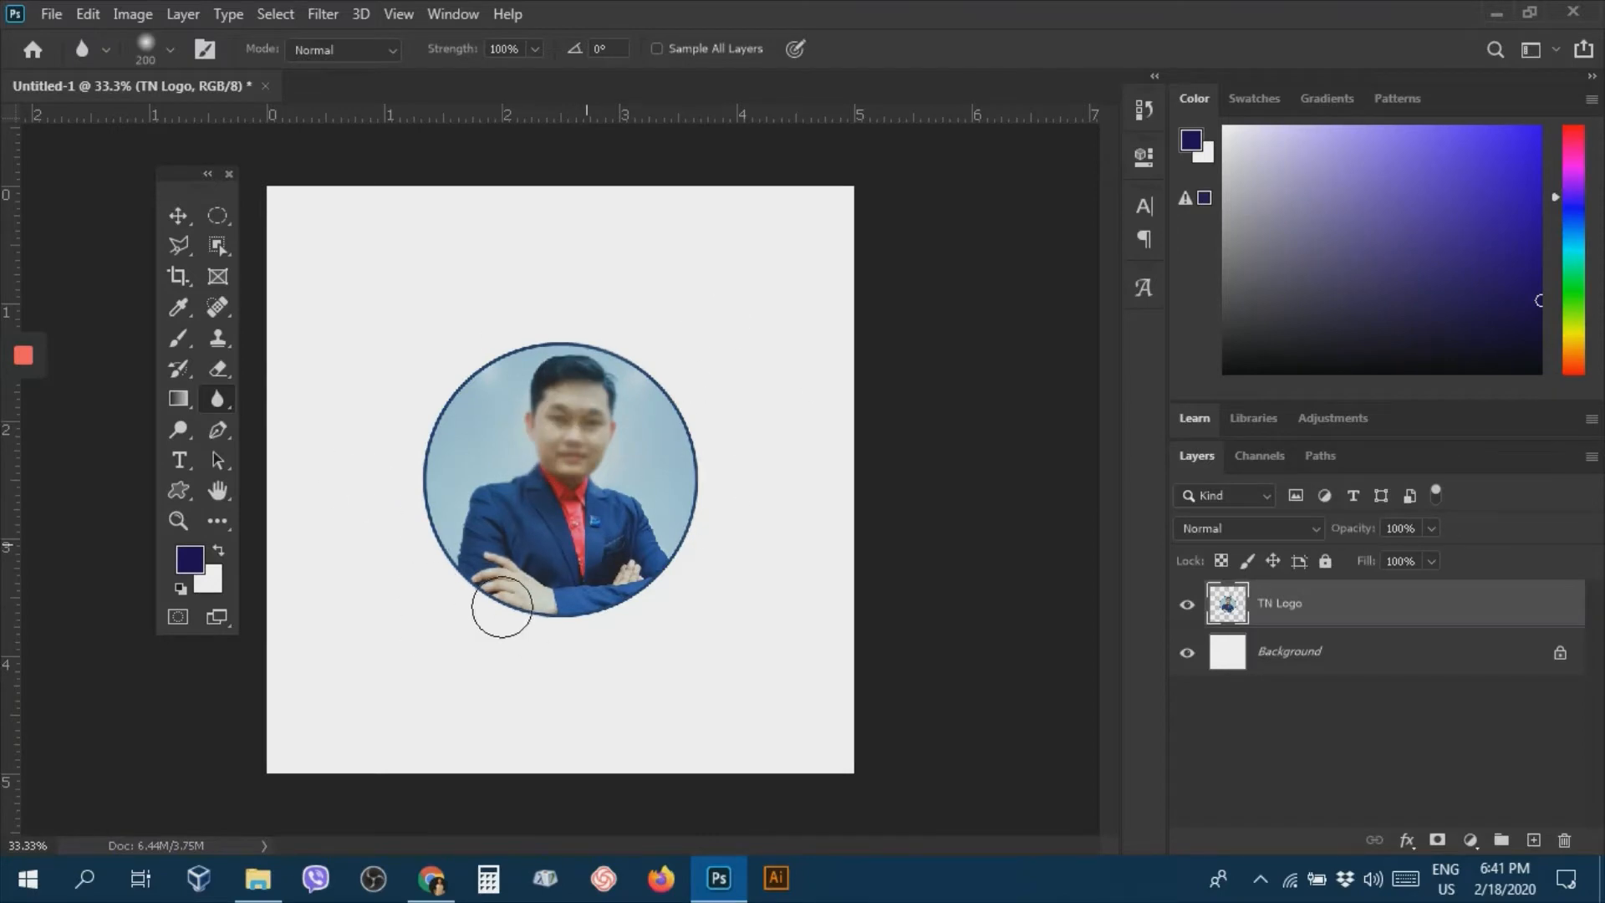
Sharpen the area around the eyes and nose using the Sharpen tool with a 100 px brush at 50% strength.
{"action": "right_click", "coordinate": [219, 398]}
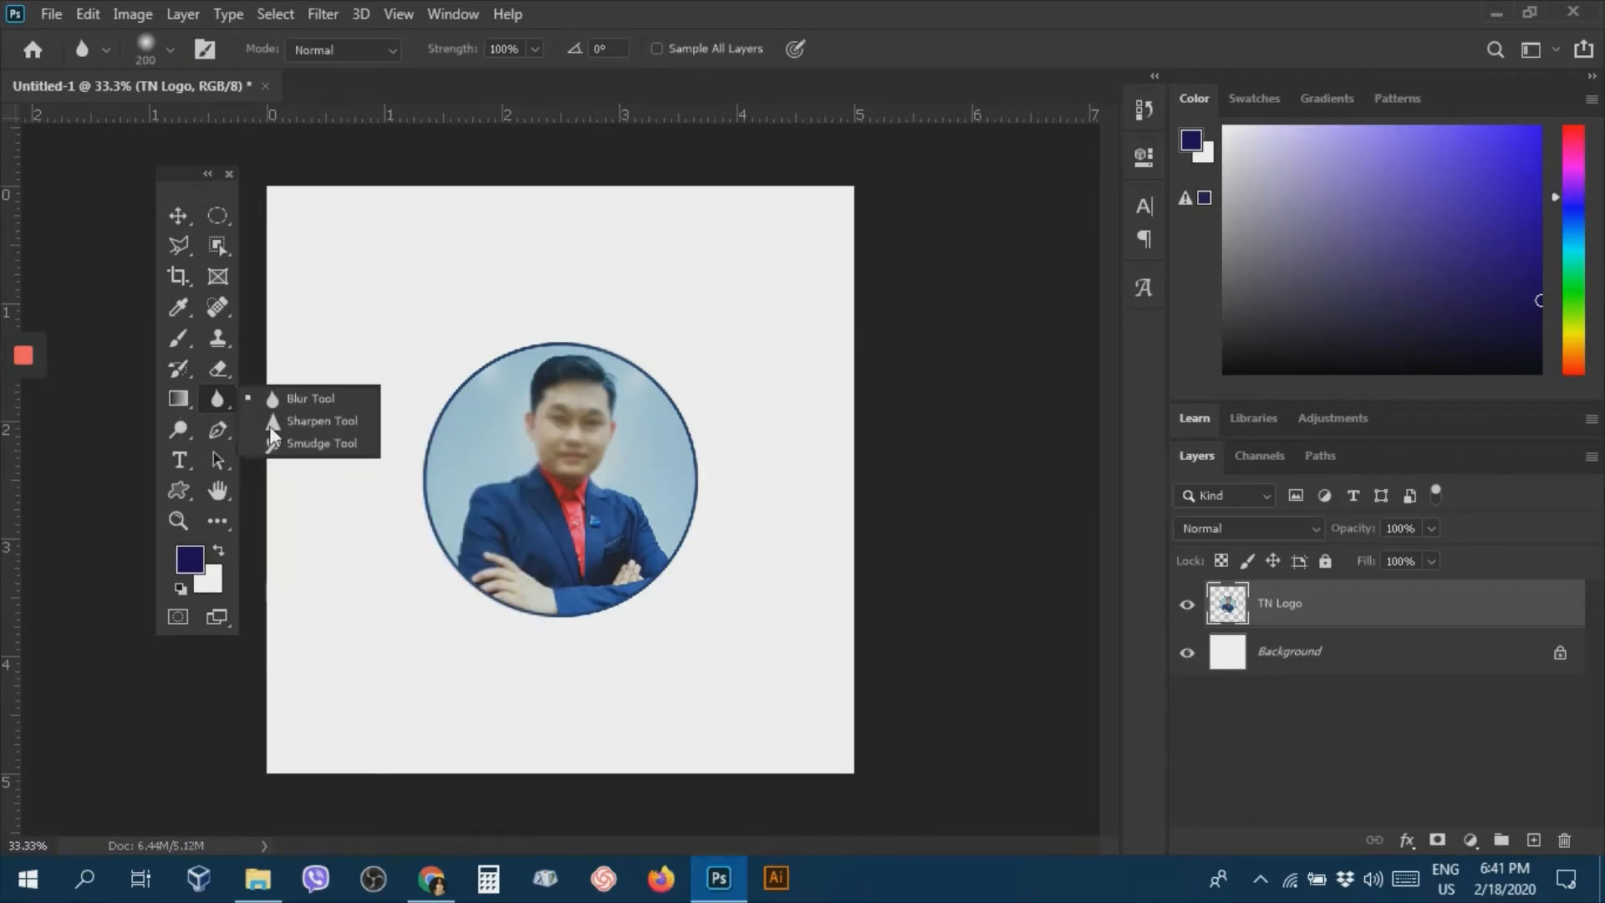
{"action": "left_click", "coordinate": [315, 419]}
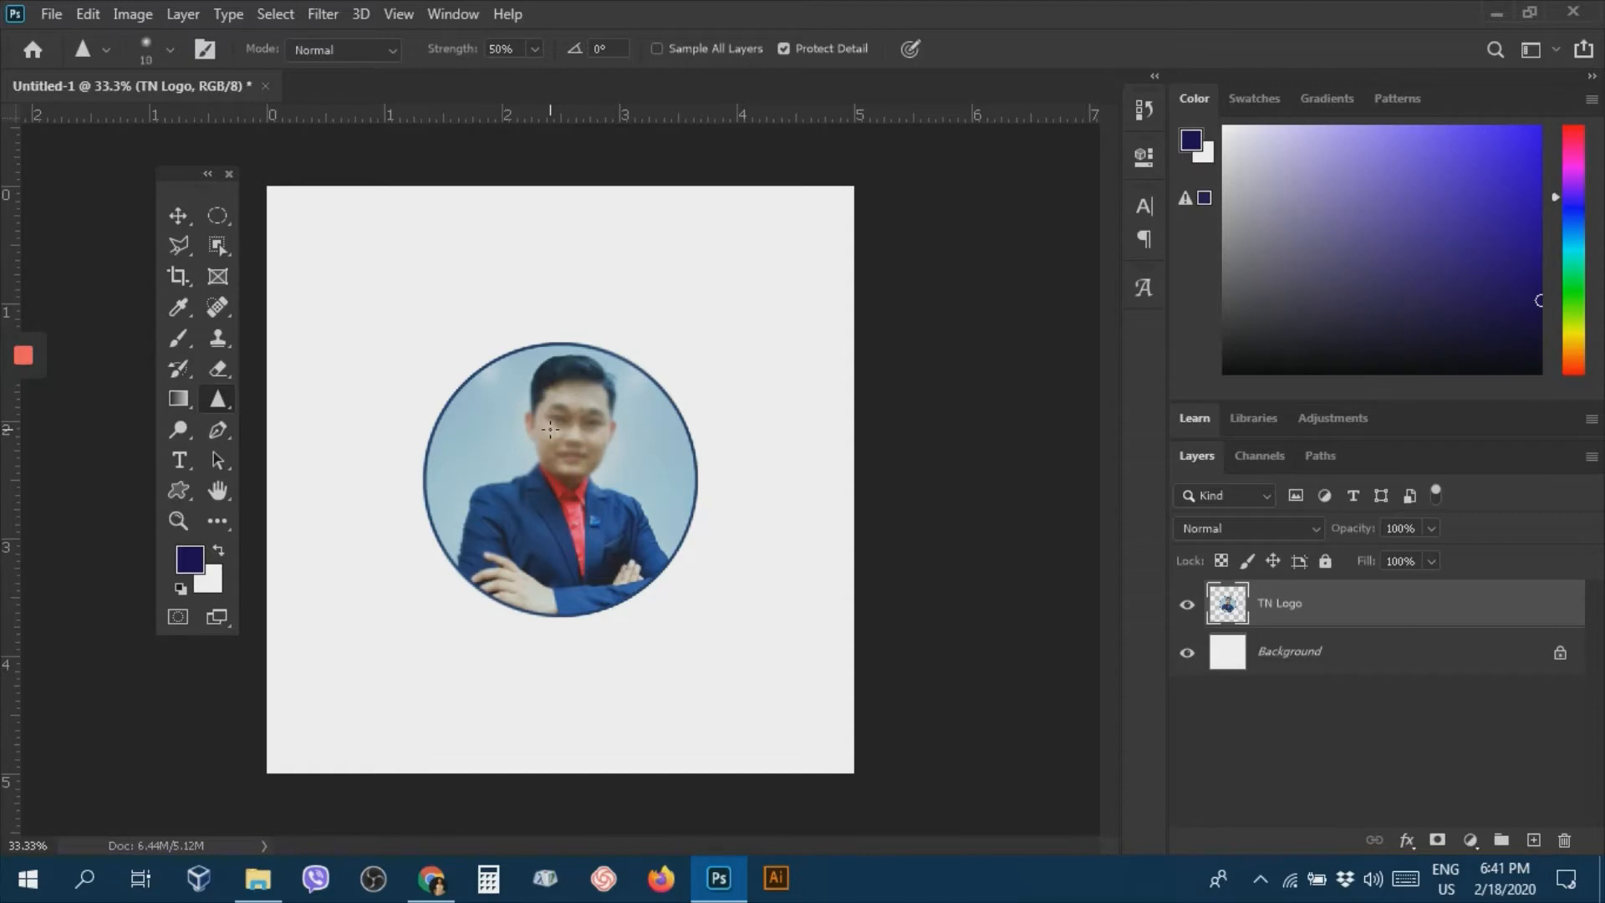
{"action": "key", "text": "bracketright"}
{"action": "key", "text": "bracketright"}
{"action": "key", "text": "bracketright"}
{"action": "key", "text": "bracketright"}
{"action": "key", "text": "bracketright"}
{"action": "key", "text": "ctrl+1"}
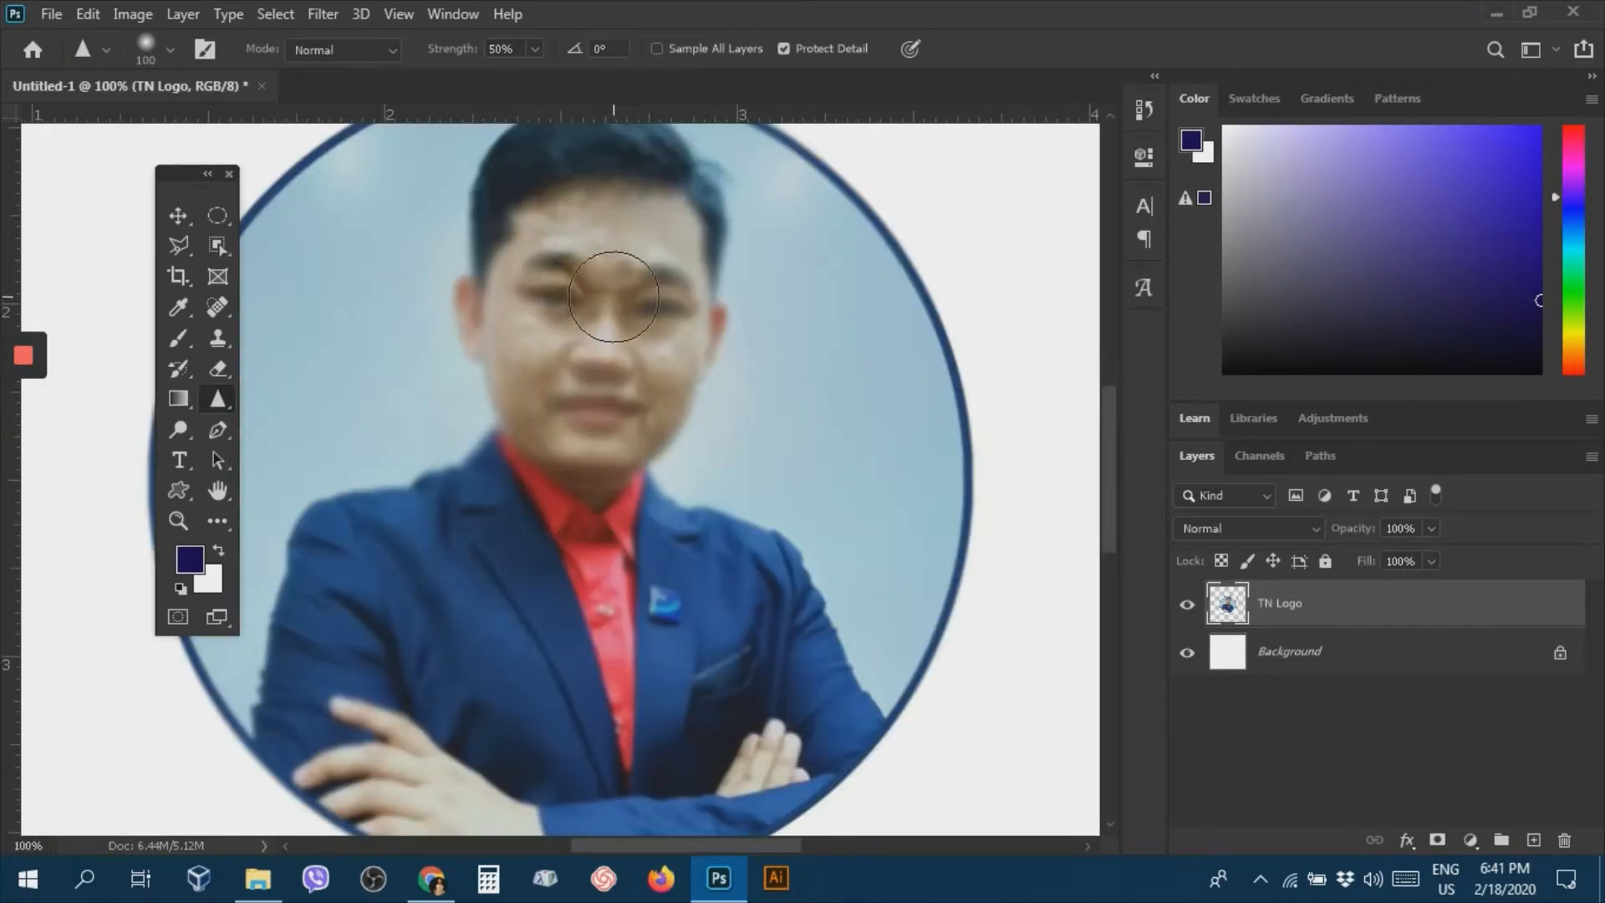
{"action": "mouse_move", "coordinate": [614, 296]}
{"action": "left_mouse_down"}
{"action": "mouse_move", "coordinate": [519, 314]}
{"action": "mouse_move", "coordinate": [680, 384]}
{"action": "mouse_move", "coordinate": [543, 359]}
{"action": "mouse_move", "coordinate": [541, 227]}
{"action": "mouse_move", "coordinate": [489, 417]}
{"action": "mouse_move", "coordinate": [681, 391]}
{"action": "mouse_move", "coordinate": [654, 279]}
{"action": "mouse_move", "coordinate": [612, 295]}
{"action": "mouse_move", "coordinate": [684, 323]}
{"action": "mouse_move", "coordinate": [709, 288]}
{"action": "mouse_move", "coordinate": [617, 307]}
{"action": "mouse_move", "coordinate": [495, 262]}
{"action": "mouse_move", "coordinate": [657, 333]}
{"action": "mouse_move", "coordinate": [640, 506]}
{"action": "mouse_move", "coordinate": [592, 427]}
{"action": "mouse_move", "coordinate": [576, 468]}
{"action": "left_mouse_up"}
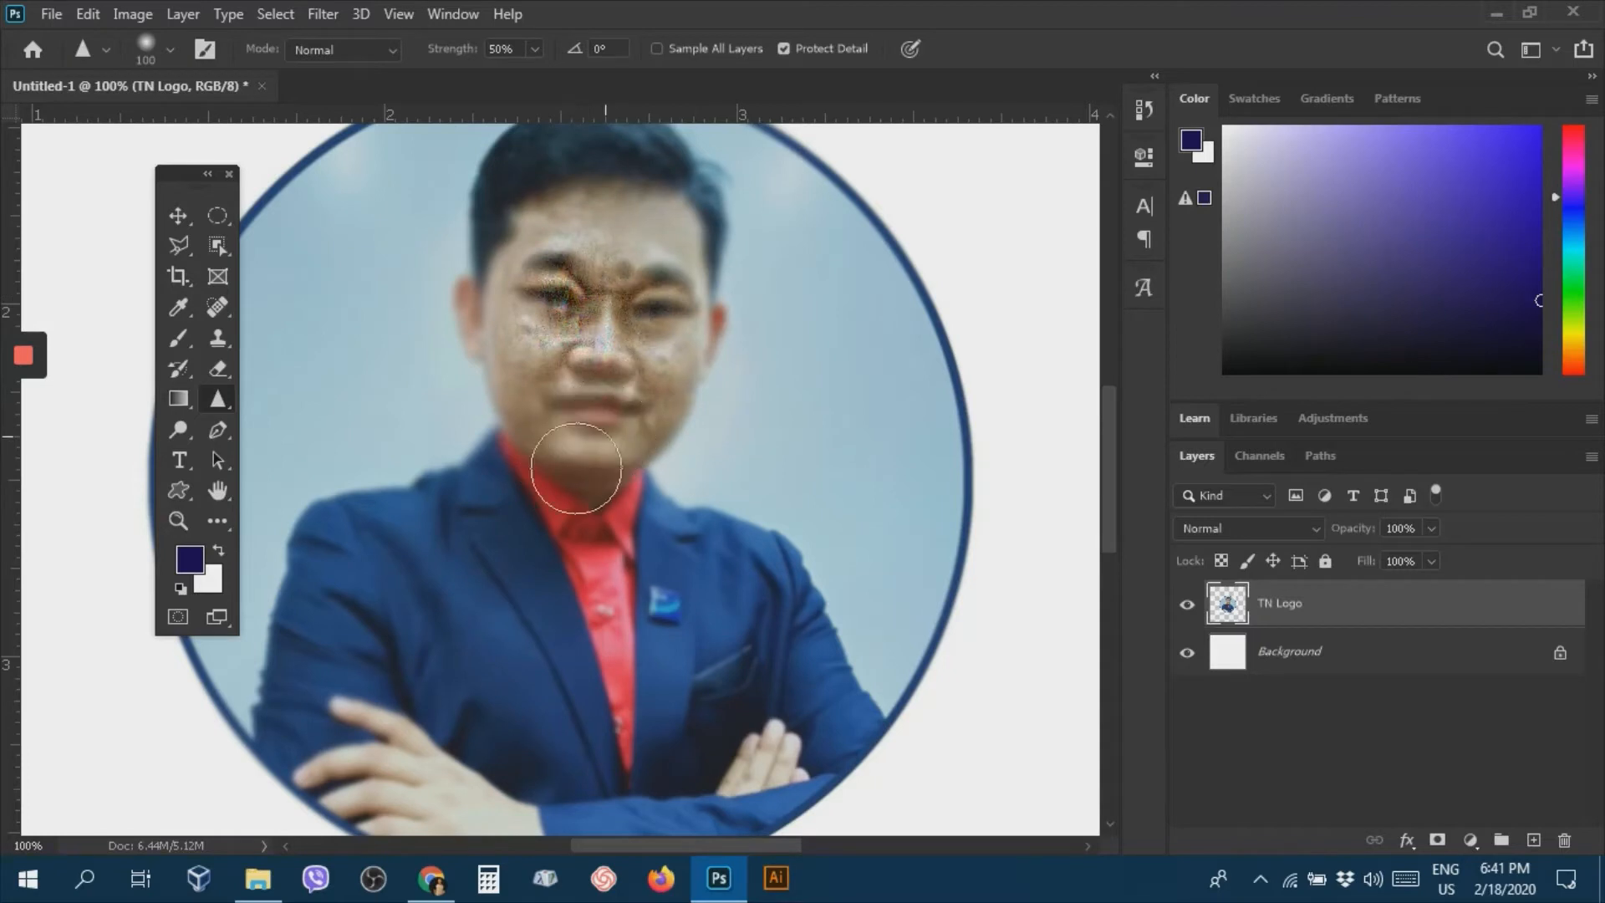
Continue with the Sharpen tool over the mouth and the middle of the face.
{"action": "right_click", "coordinate": [223, 396]}
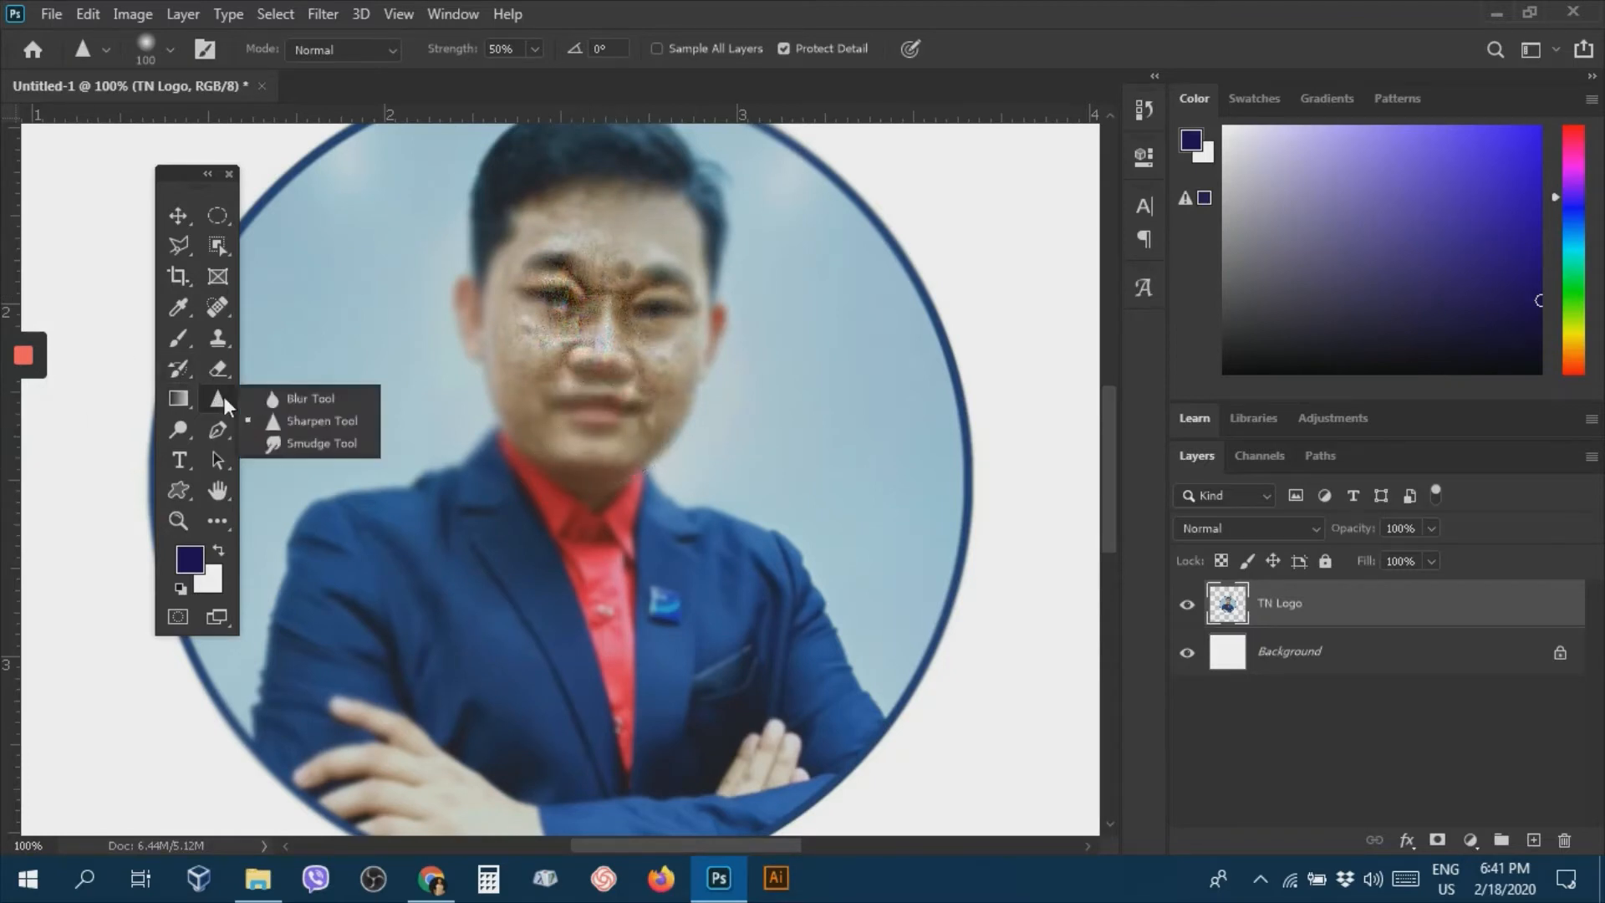
{"action": "left_click", "coordinate": [293, 421]}
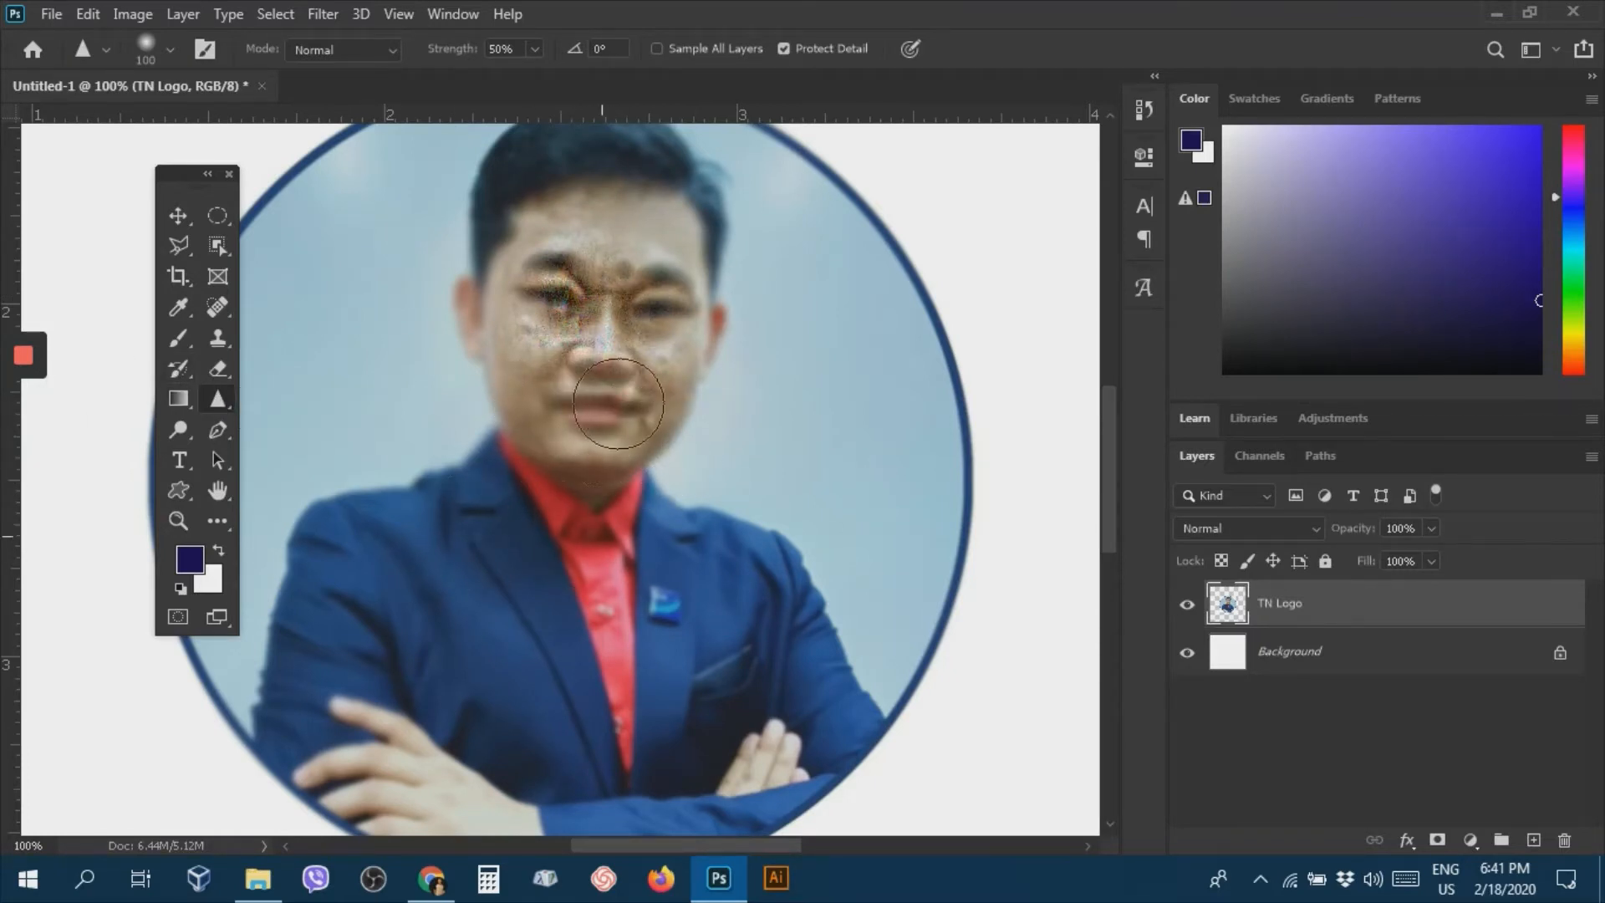
{"action": "mouse_move", "coordinate": [617, 404]}
{"action": "left_mouse_down"}
{"action": "mouse_move", "coordinate": [581, 449]}
{"action": "mouse_move", "coordinate": [666, 402]}
{"action": "mouse_move", "coordinate": [617, 227]}
{"action": "mouse_move", "coordinate": [580, 282]}
{"action": "mouse_move", "coordinate": [664, 426]}
{"action": "mouse_move", "coordinate": [675, 295]}
{"action": "mouse_move", "coordinate": [504, 271]}
{"action": "mouse_move", "coordinate": [584, 291]}
{"action": "mouse_move", "coordinate": [558, 366]}
{"action": "mouse_move", "coordinate": [699, 392]}
{"action": "left_mouse_up"}
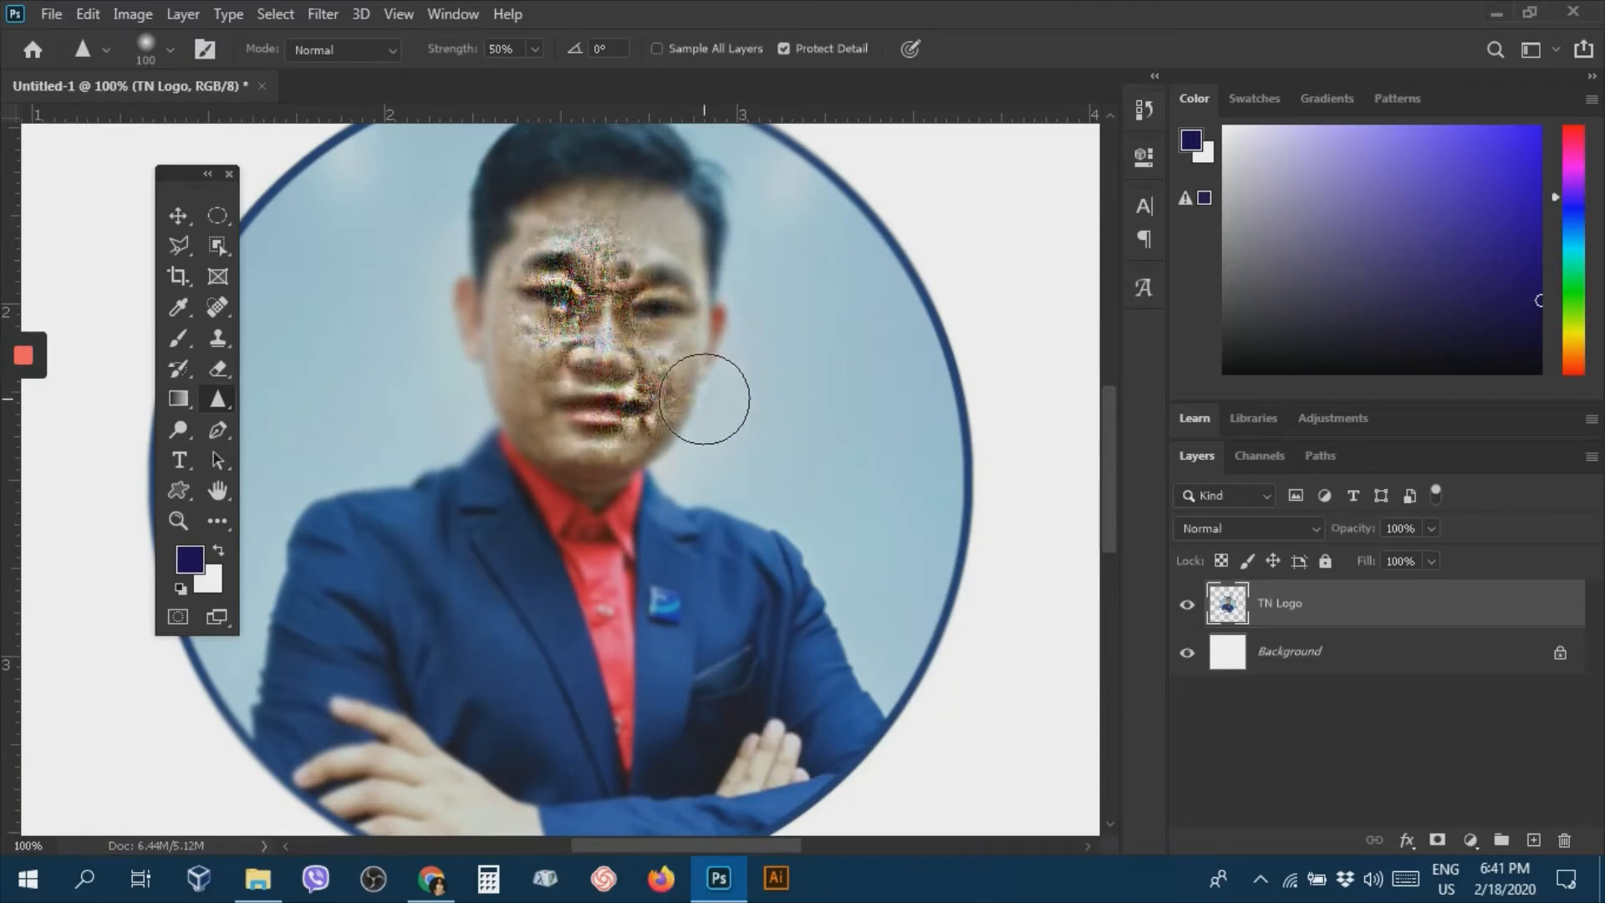
Replace the retouched TN Logo layer with a fresh embedded copy of the TN Logo image, and activate the Move tool.
{"action": "key", "text": "Delete"}
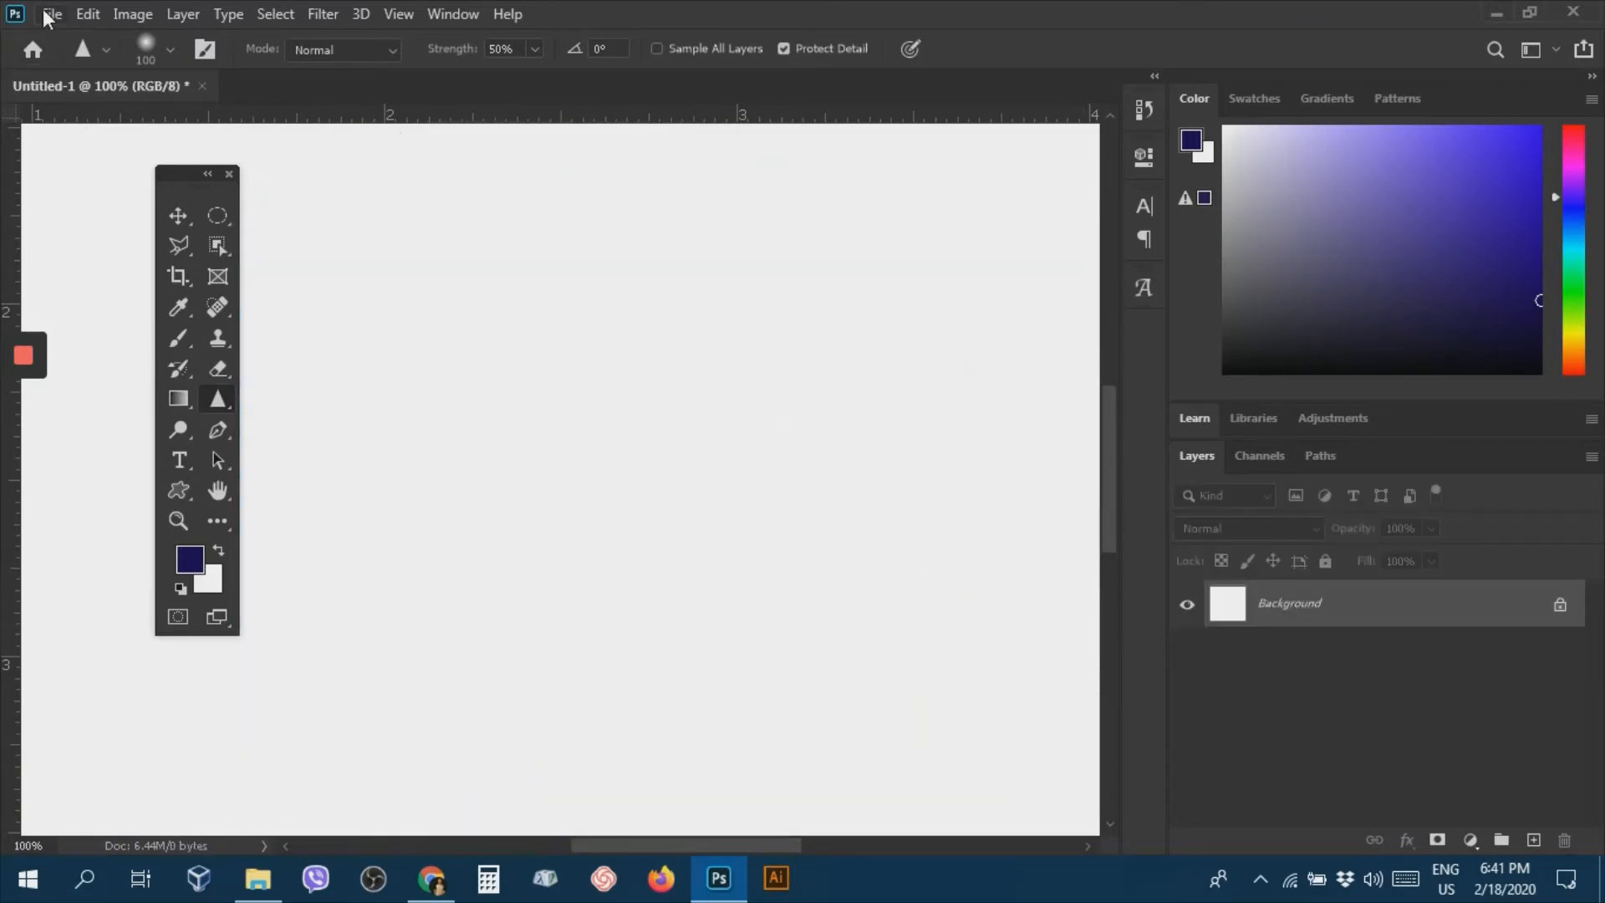
{"action": "left_click", "coordinate": [49, 15]}
{"action": "left_click", "coordinate": [154, 543]}
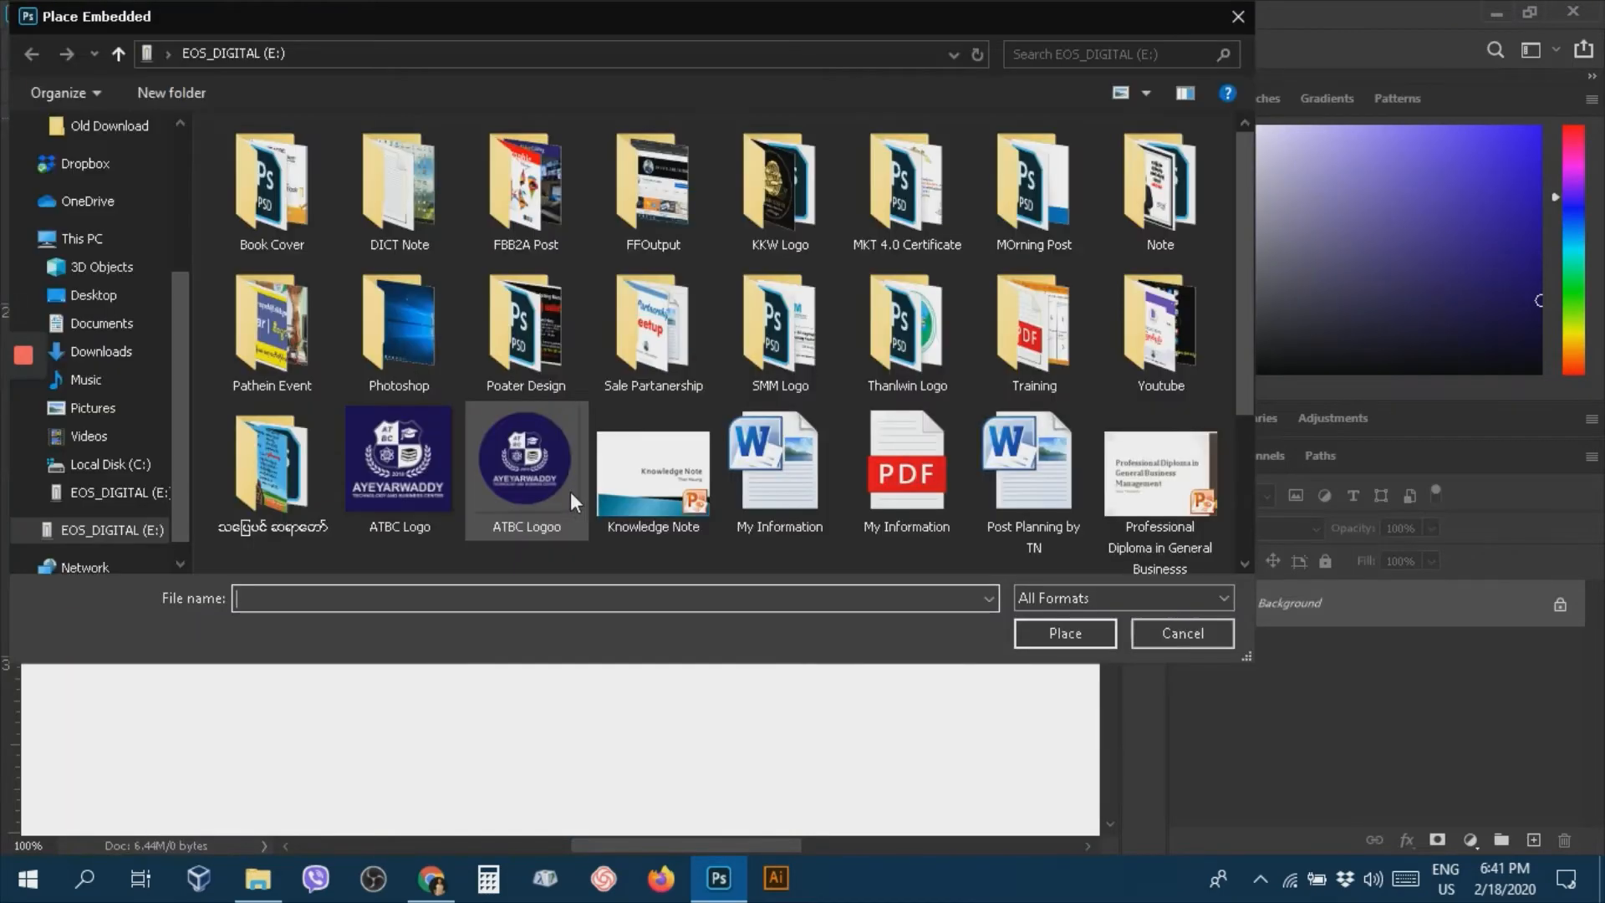
{"action": "scroll", "coordinate": [639, 480], "scroll_direction": "down", "scroll_amount": 2}
{"action": "left_click", "coordinate": [660, 465]}
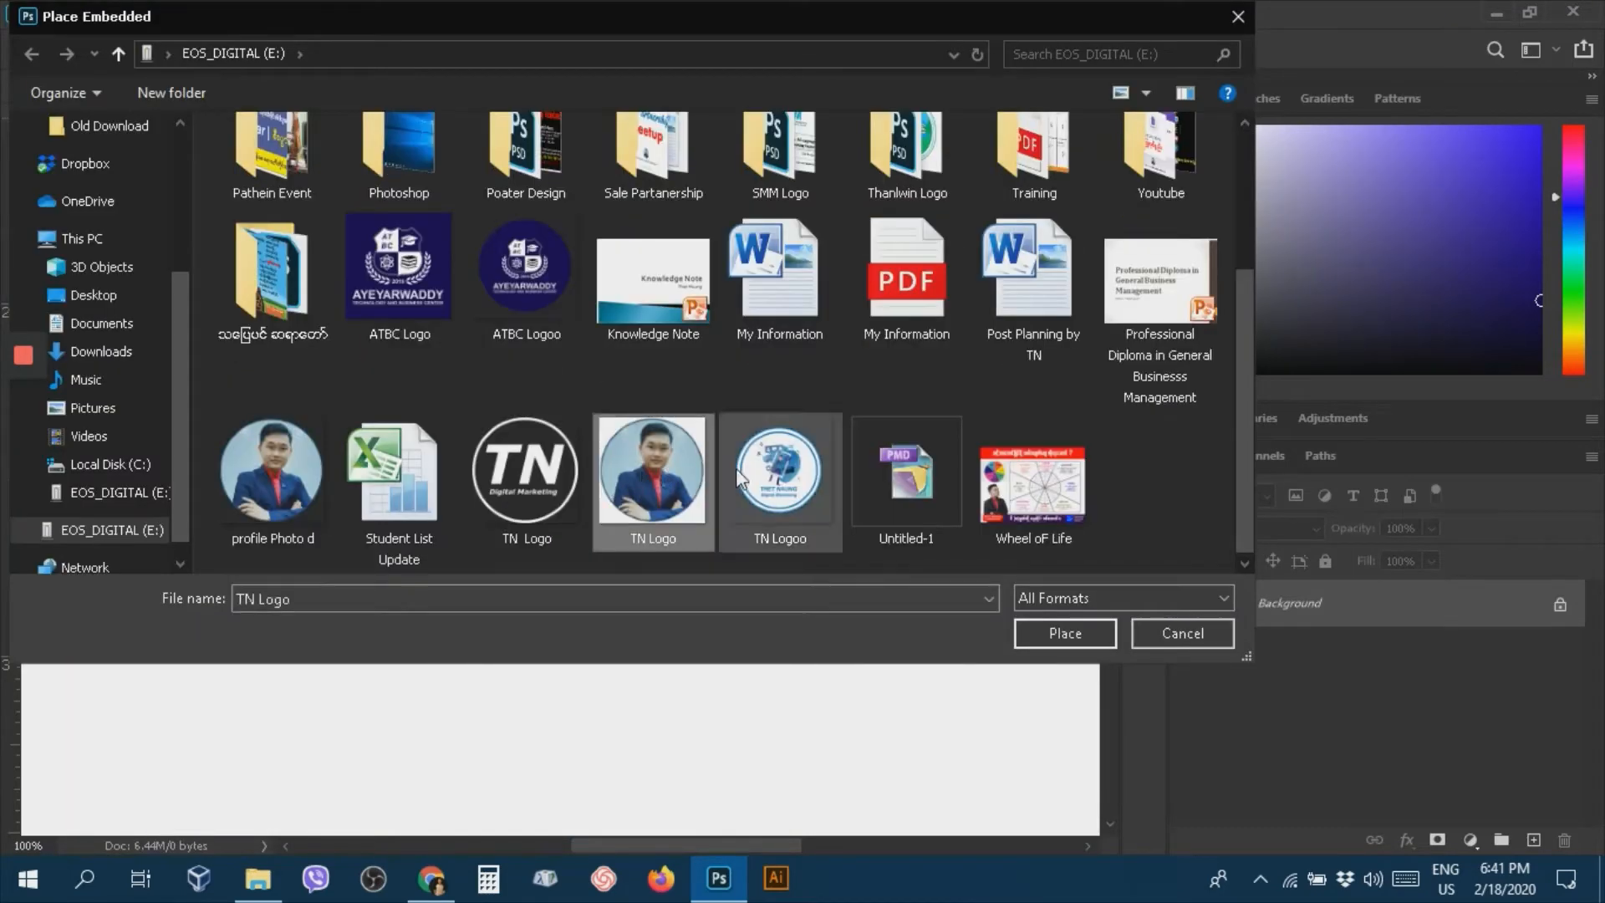
{"action": "key", "text": "Return"}
{"action": "key", "text": "Return"}
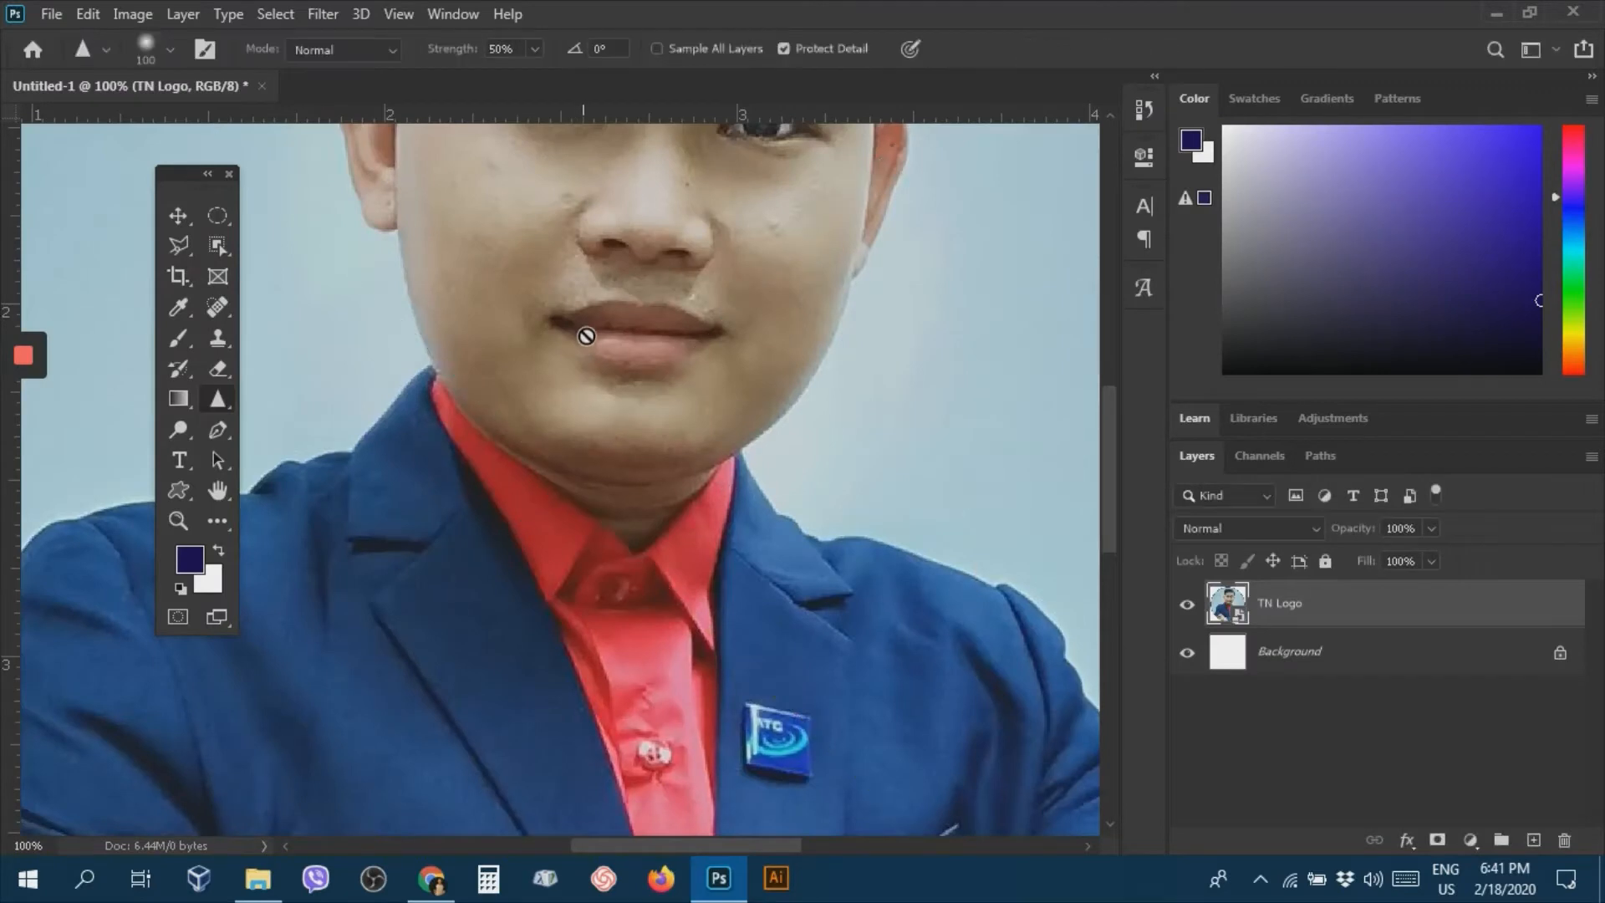
{"action": "key", "text": "v"}
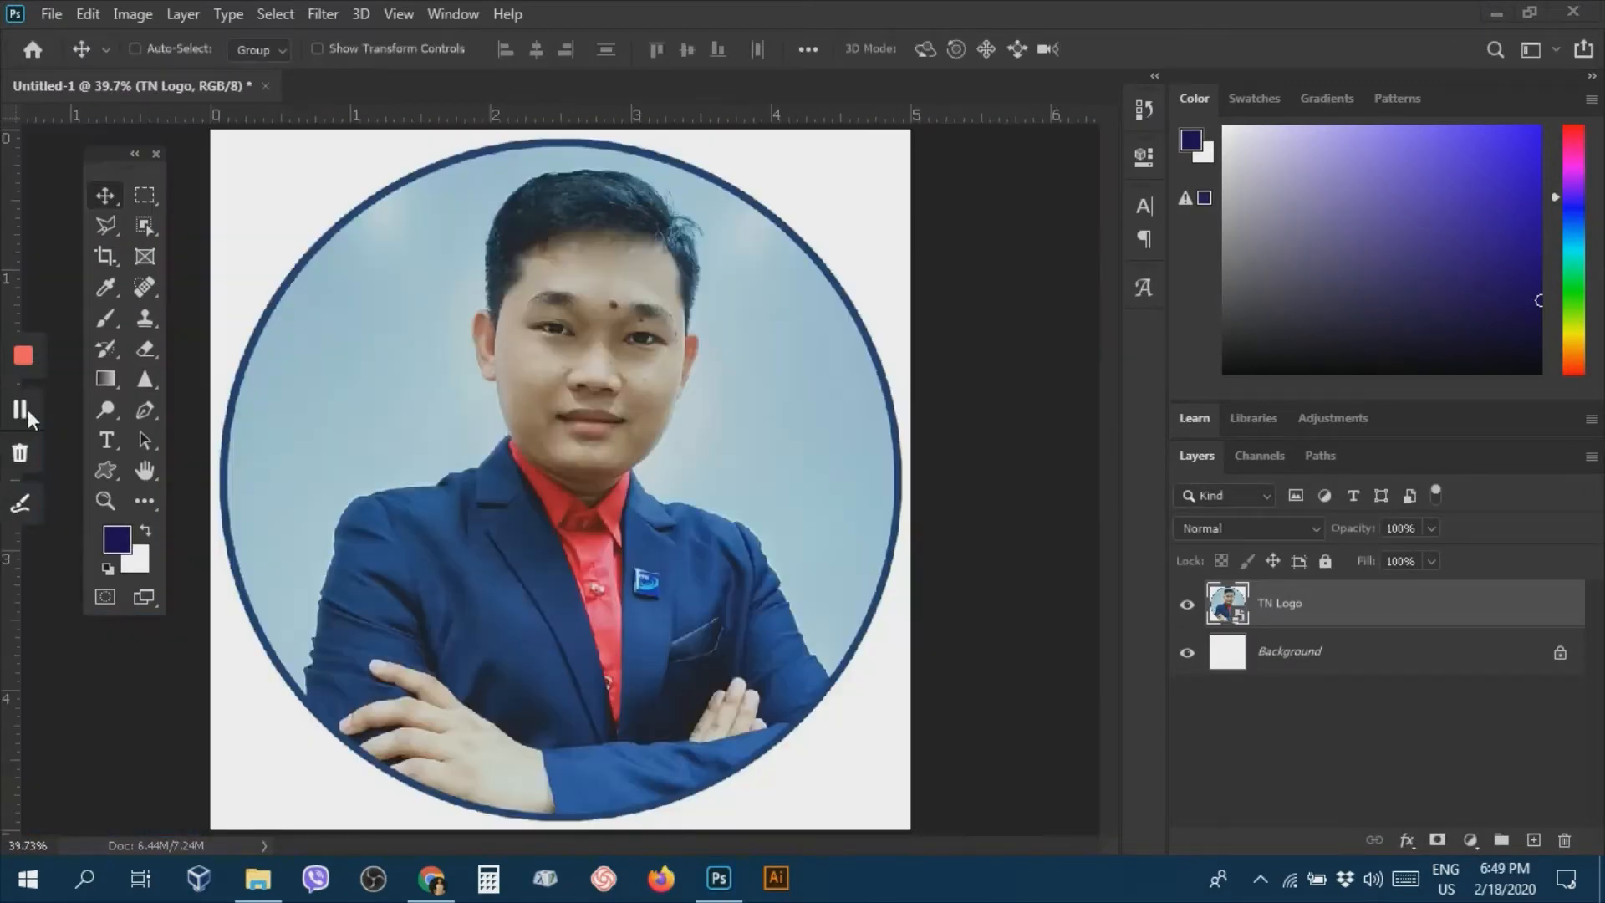
Activate the Blur tool and rasterize the TN Logo layer.
{"action": "left_click", "coordinate": [103, 378]}
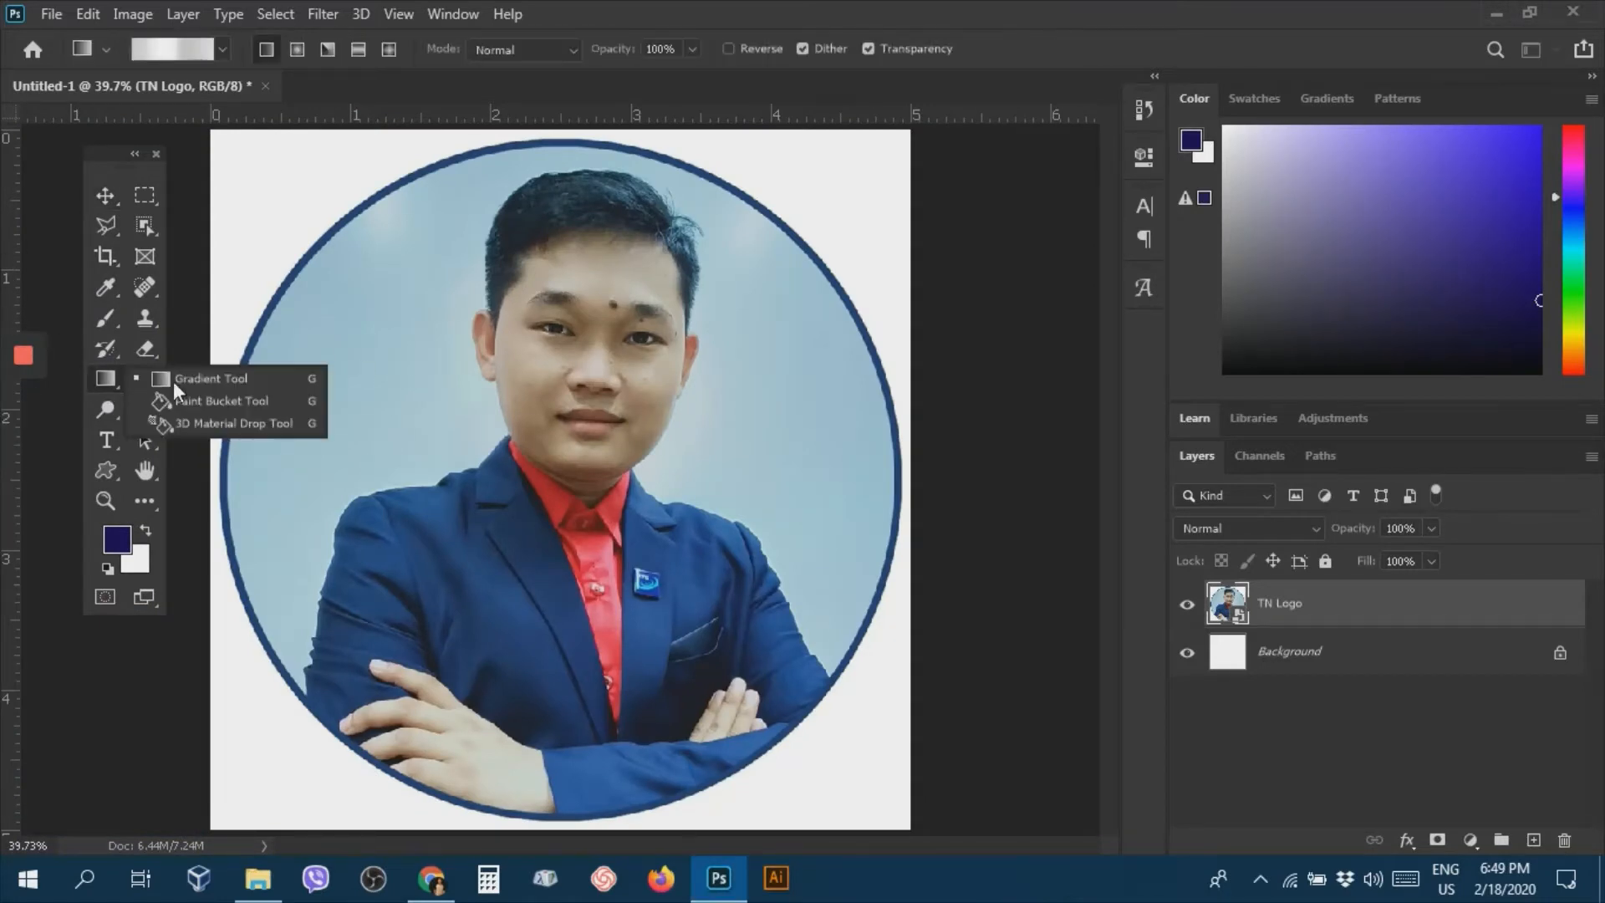
{"action": "left_click", "coordinate": [218, 381]}
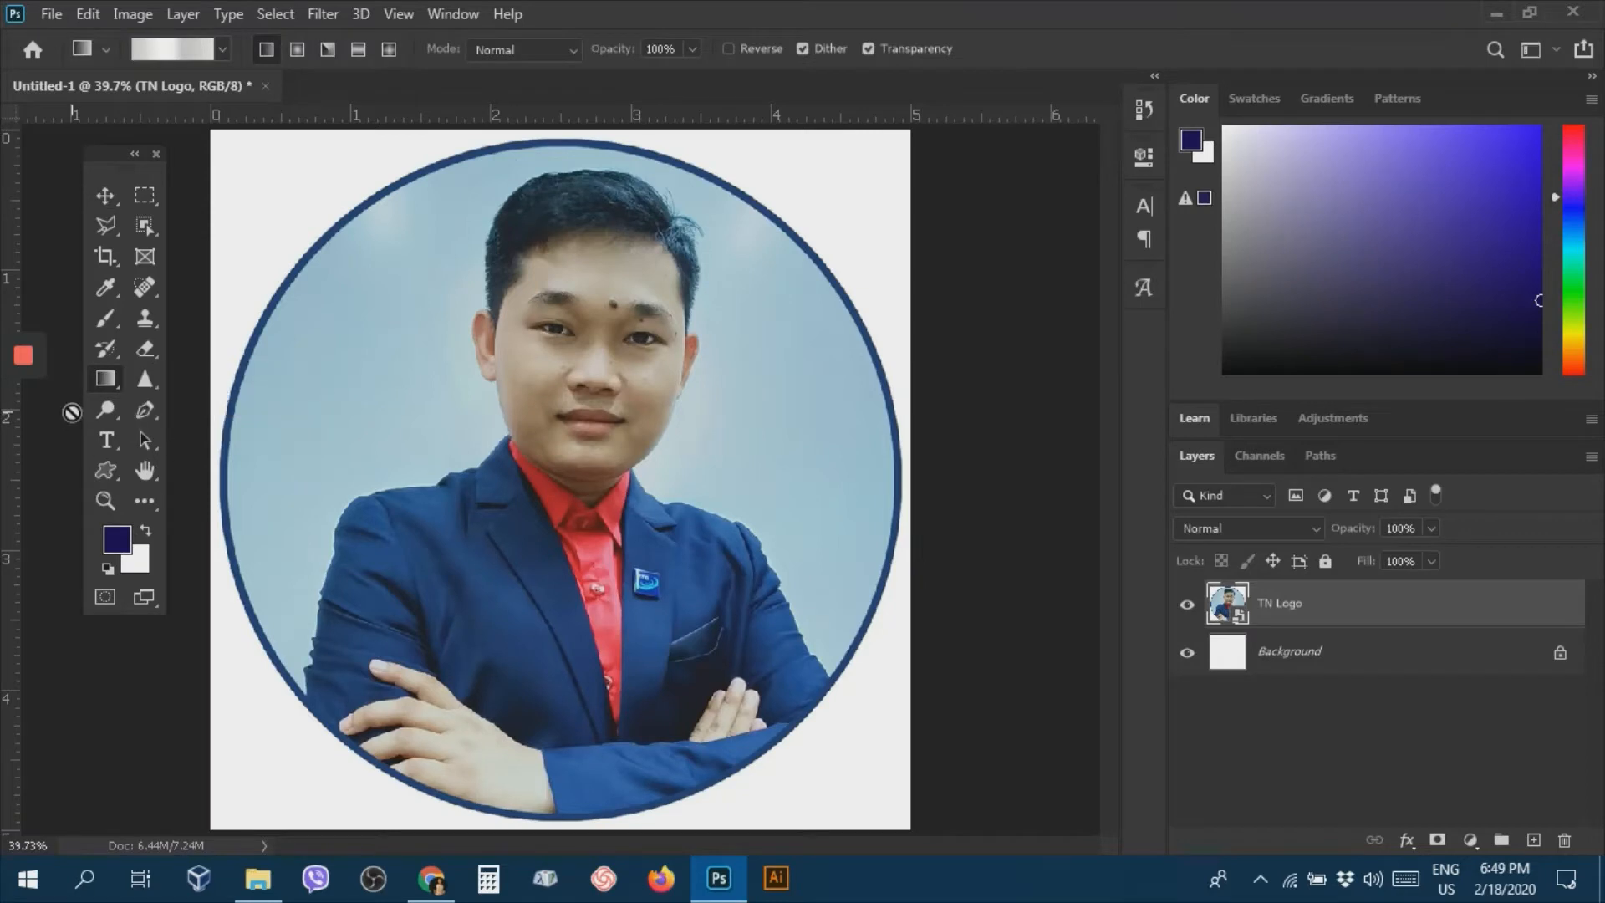
{"action": "left_click", "coordinate": [136, 375]}
{"action": "left_click", "coordinate": [214, 376]}
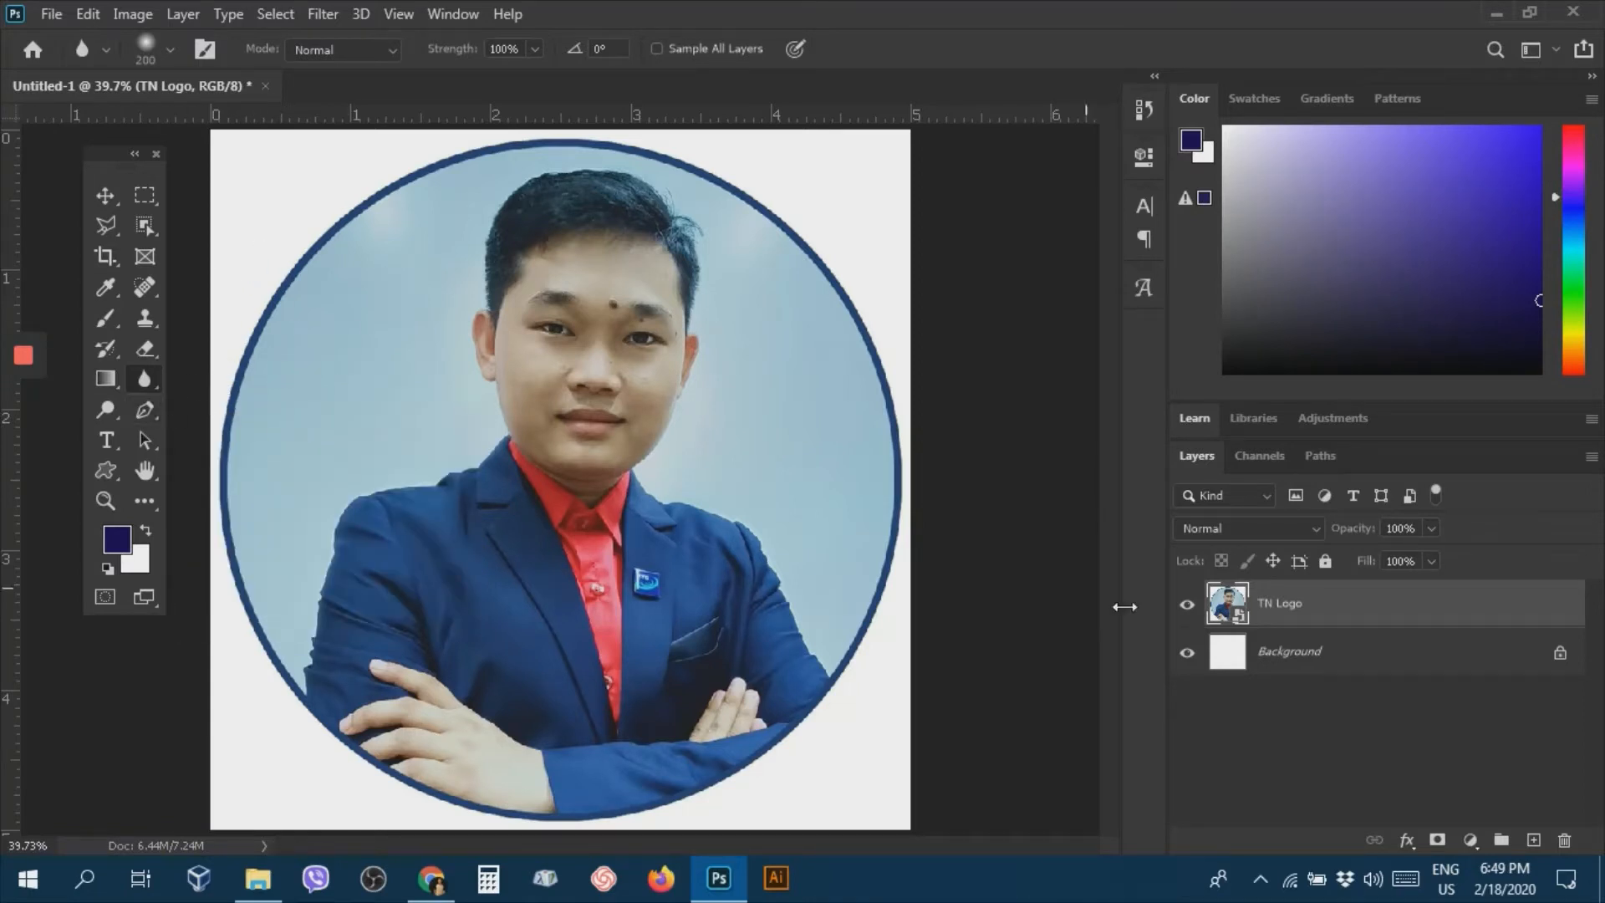
{"action": "left_click", "coordinate": [1305, 662]}
{"action": "left_click", "coordinate": [1278, 603]}
{"action": "right_click", "coordinate": [1288, 603]}
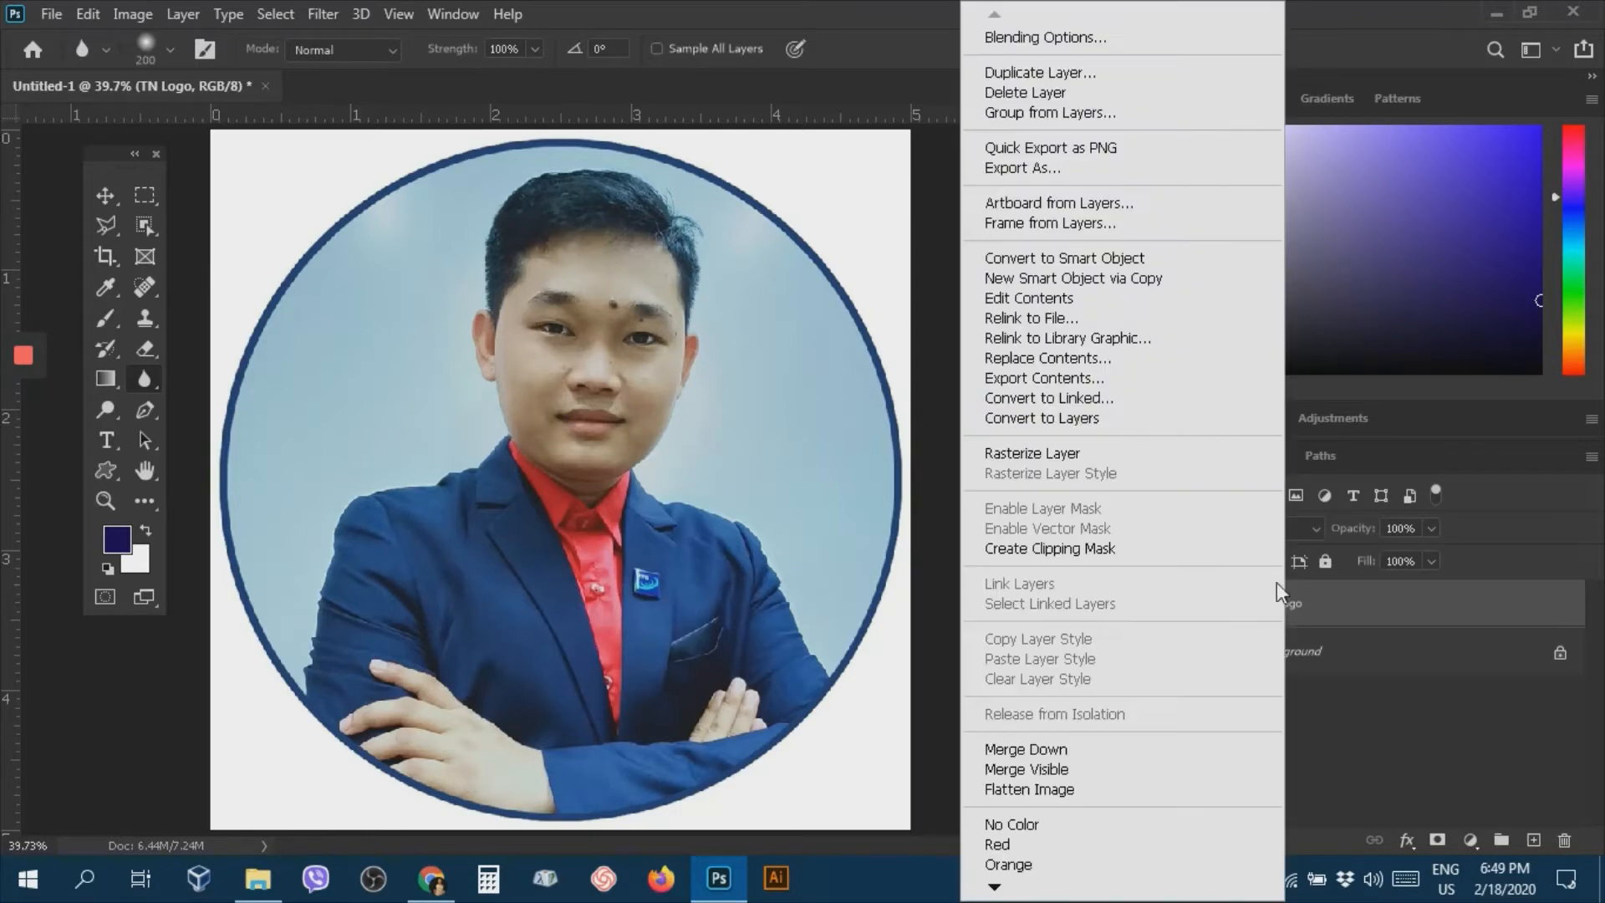
{"action": "left_click", "coordinate": [1055, 453]}
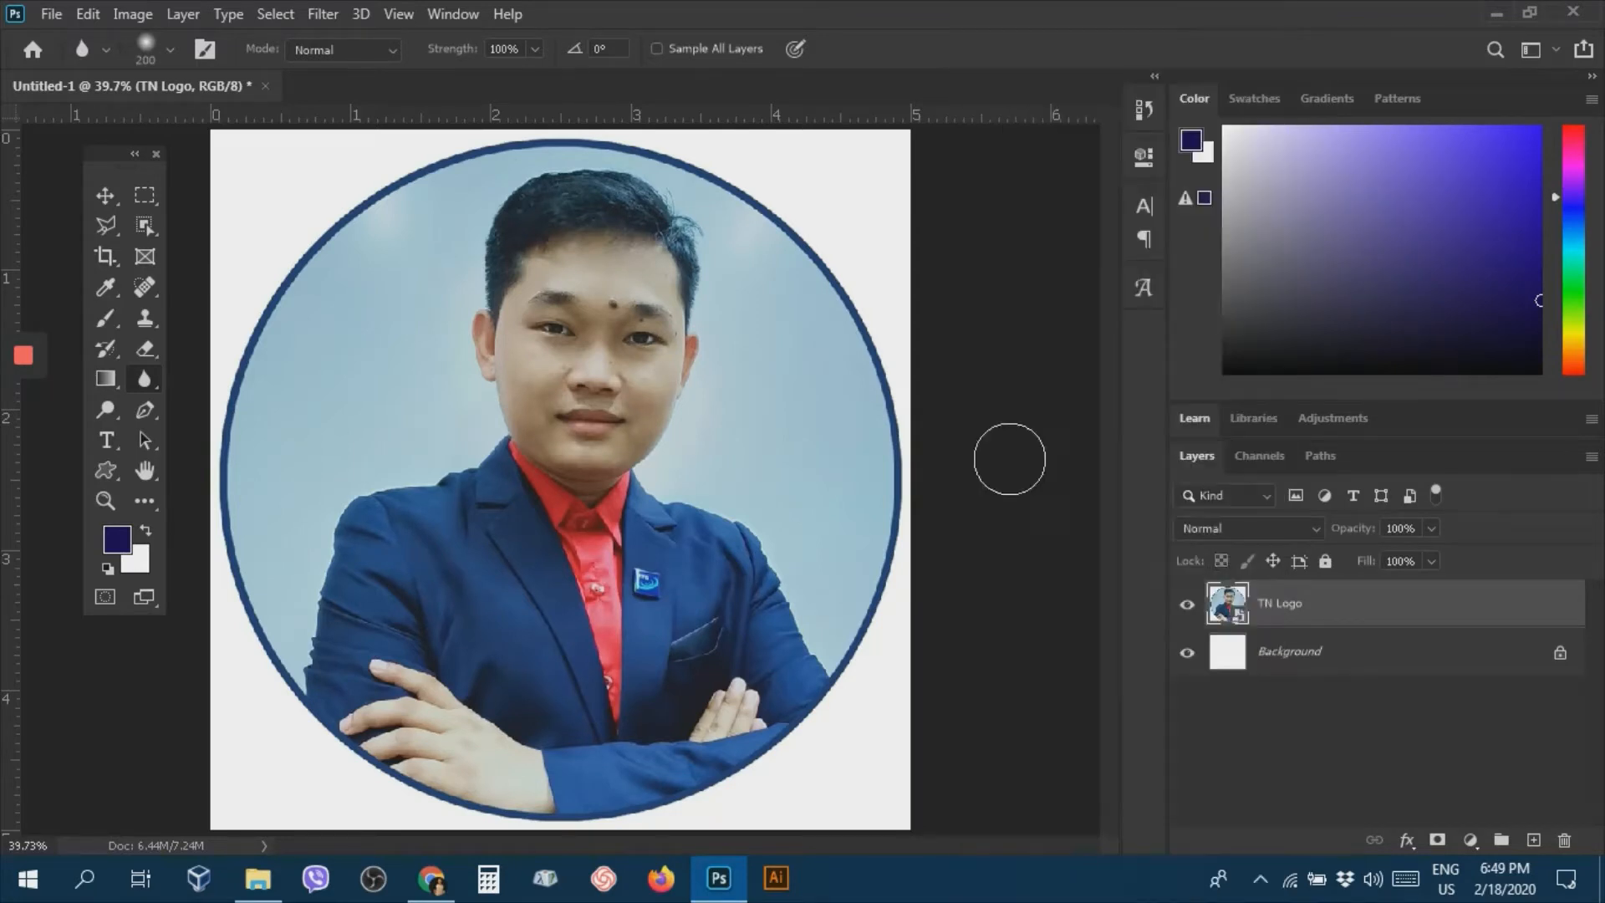
Blur the portrait's face using the Blur tool with a 200 px brush at 100% strength.
{"action": "right_click", "coordinate": [142, 385]}
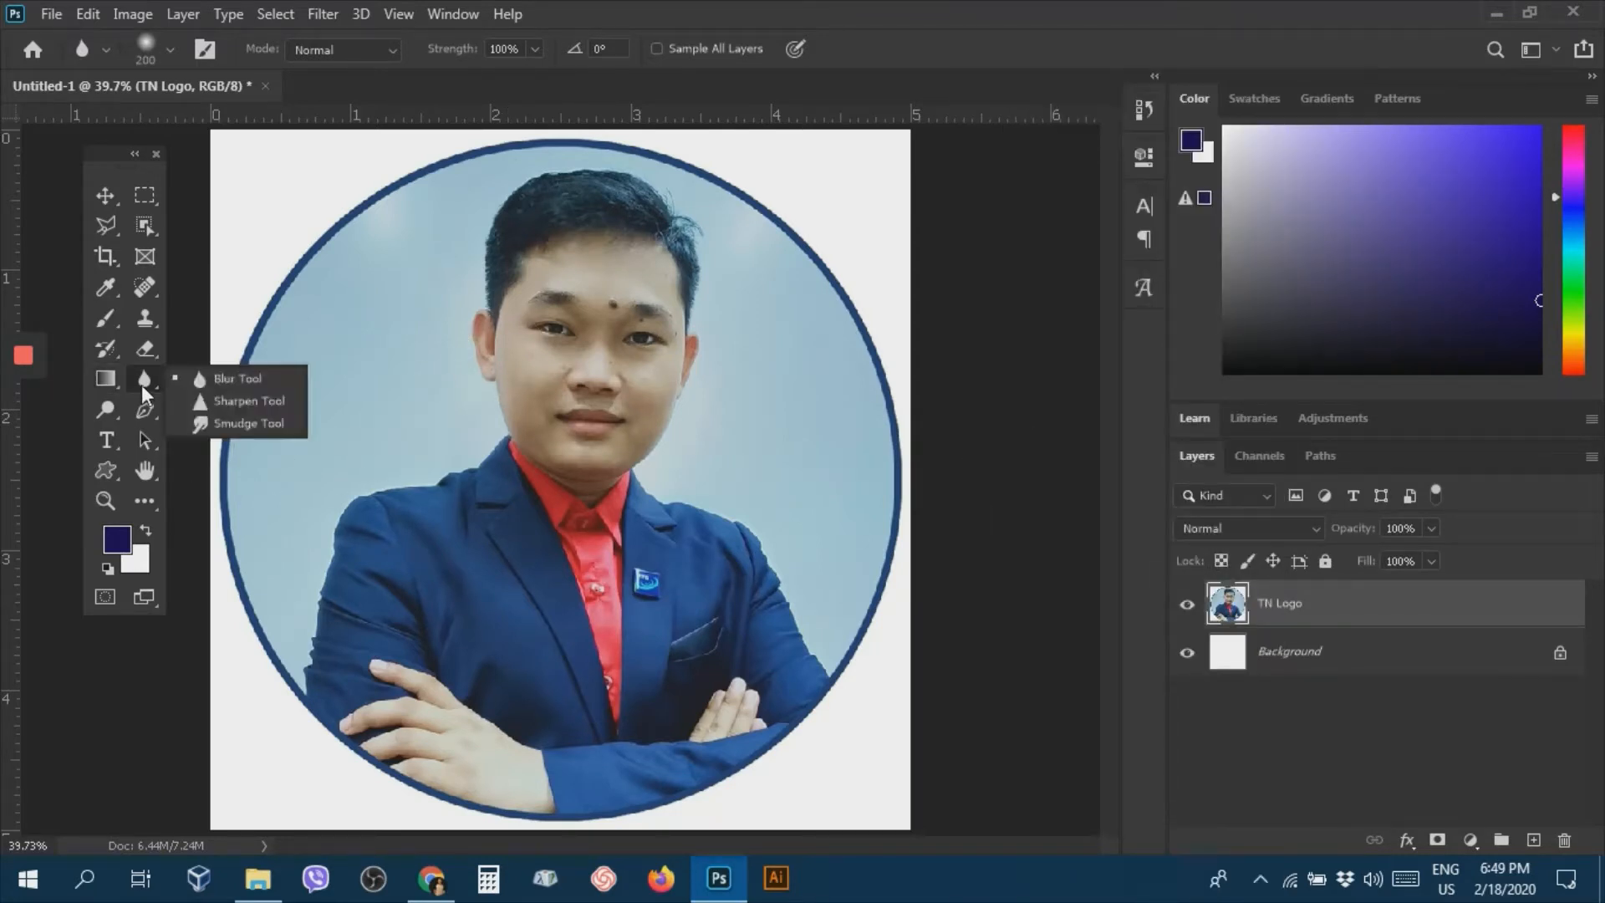
{"action": "left_click", "coordinate": [235, 379]}
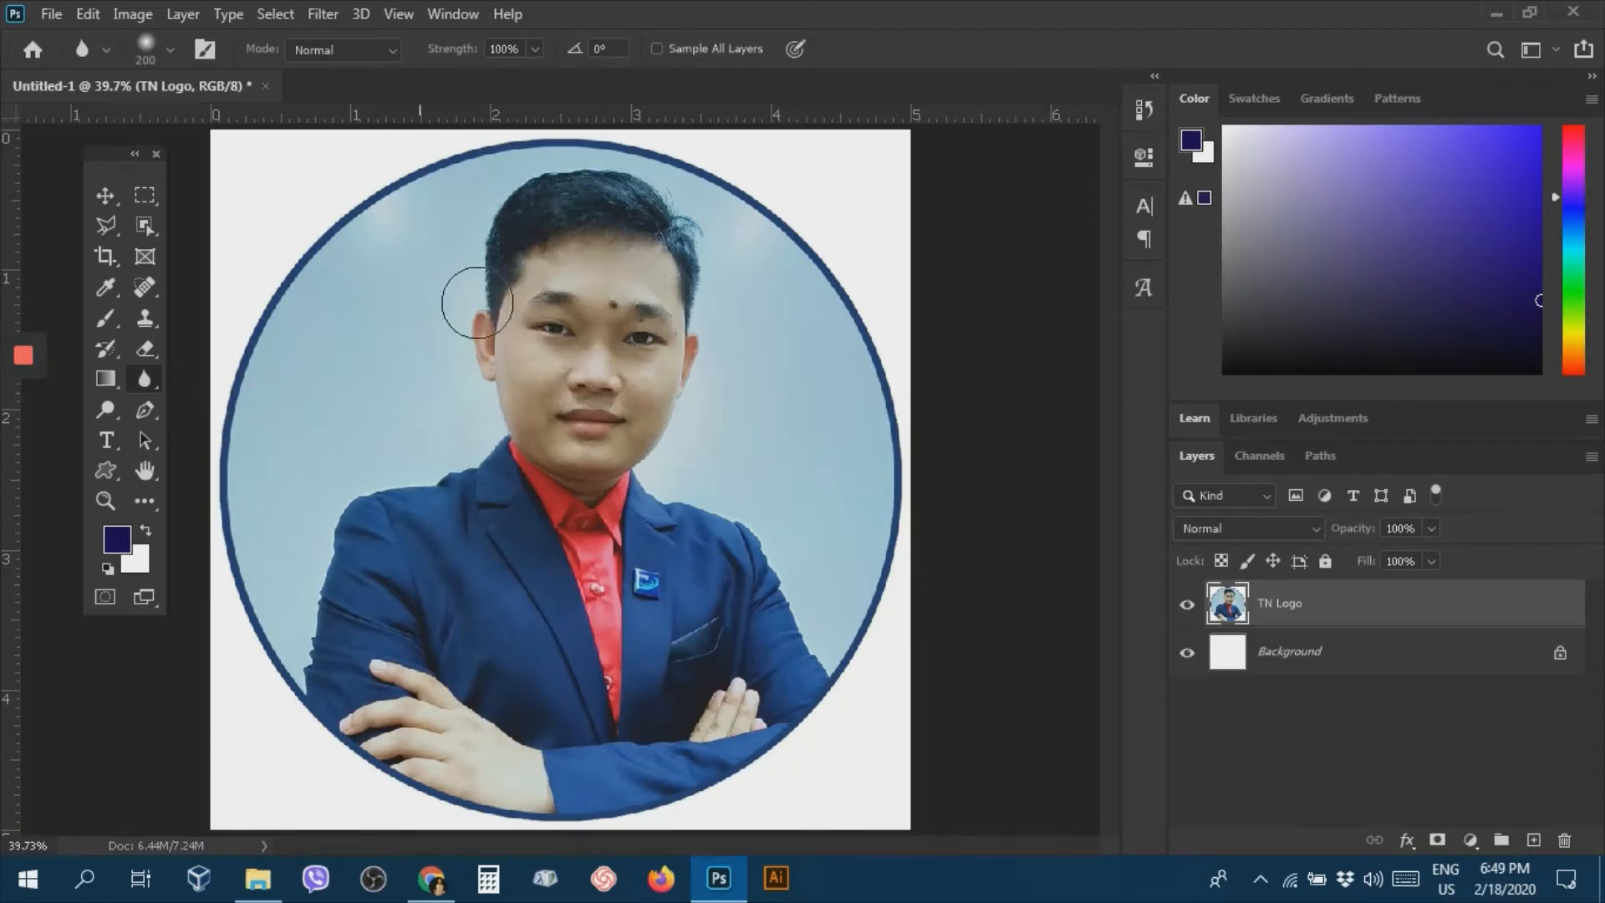
{"action": "right_click", "coordinate": [142, 380]}
{"action": "left_click", "coordinate": [223, 376]}
{"action": "mouse_move", "coordinate": [603, 389]}
{"action": "left_mouse_down"}
{"action": "mouse_move", "coordinate": [627, 318]}
{"action": "mouse_move", "coordinate": [593, 327]}
{"action": "left_mouse_up"}
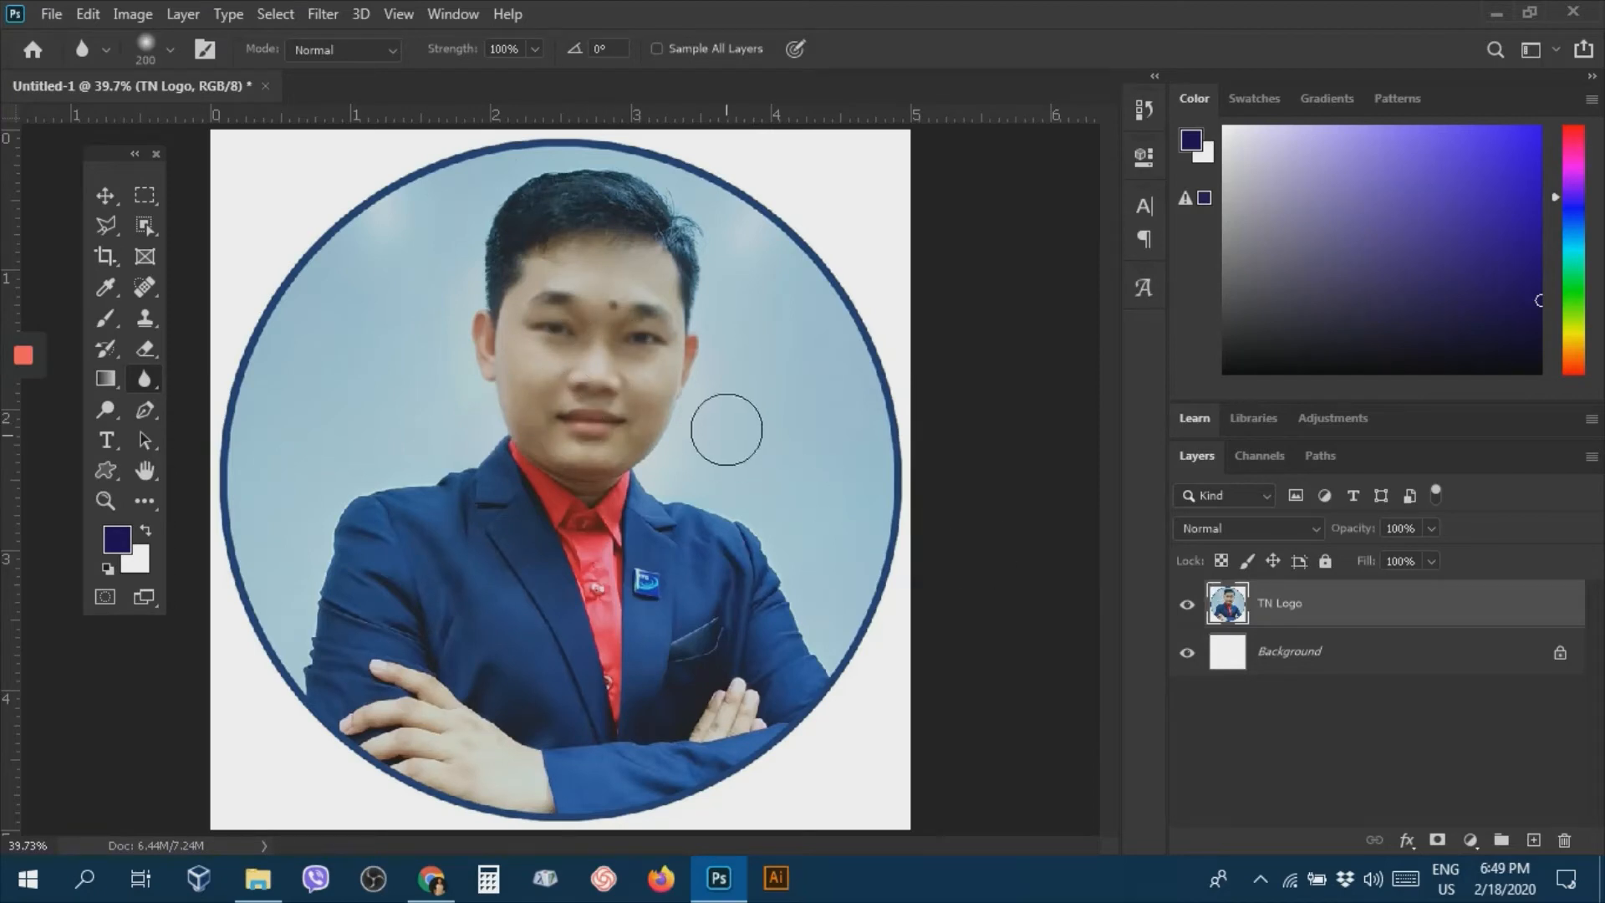
Sharpen the blurred face heavily using the Sharpen tool with a 500 px brush at 50% strength.
{"action": "left_click", "coordinate": [142, 379]}
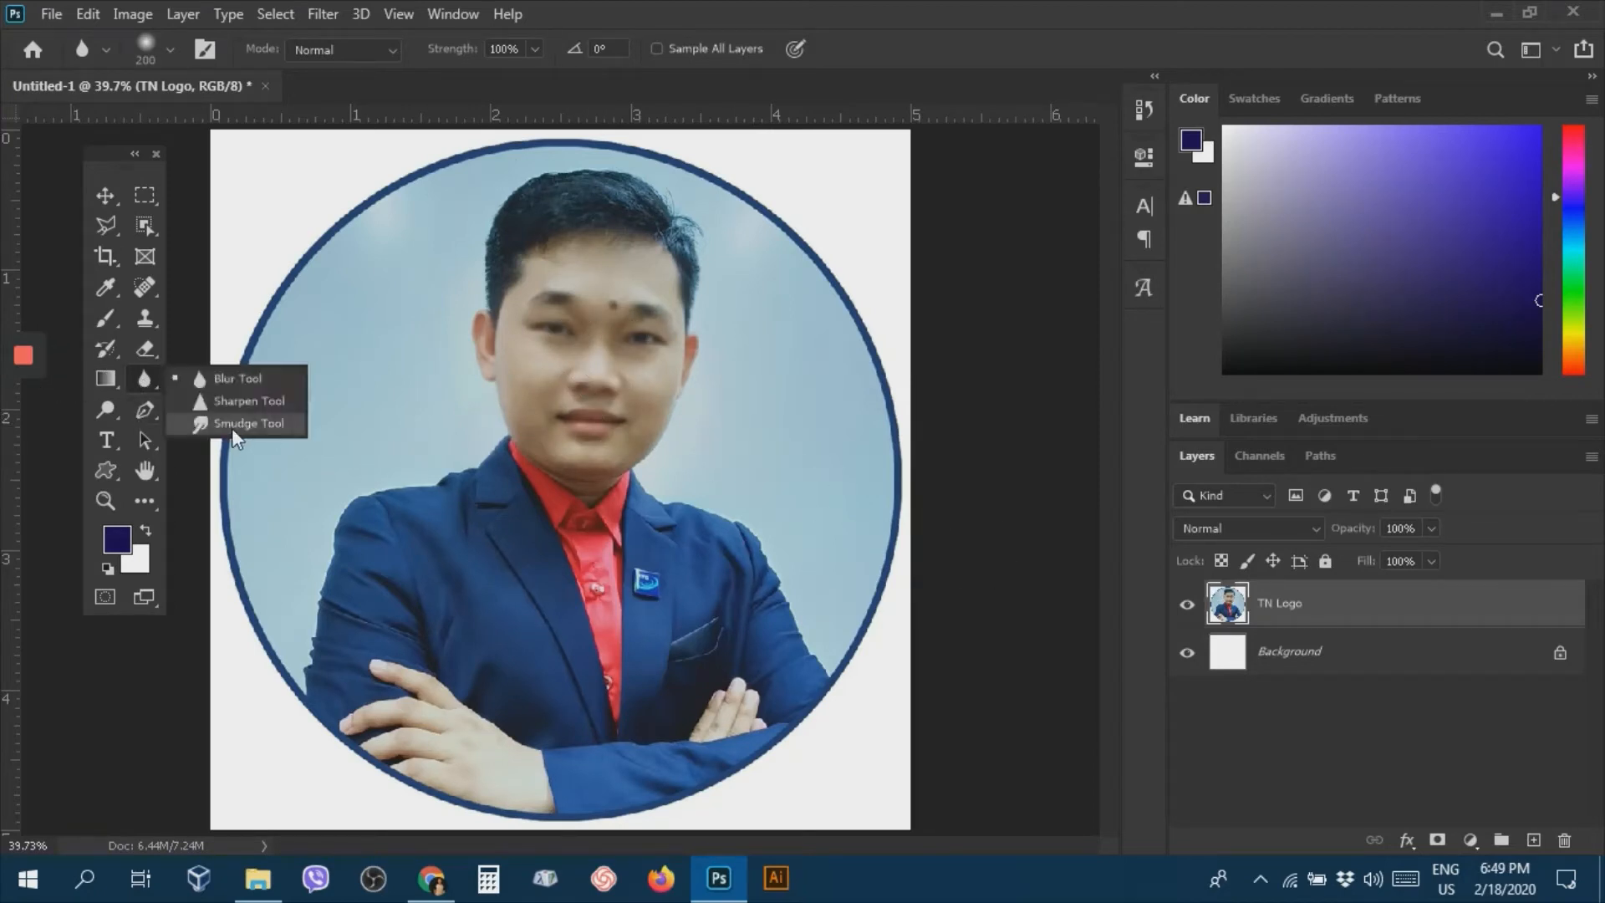
{"action": "left_click", "coordinate": [254, 408]}
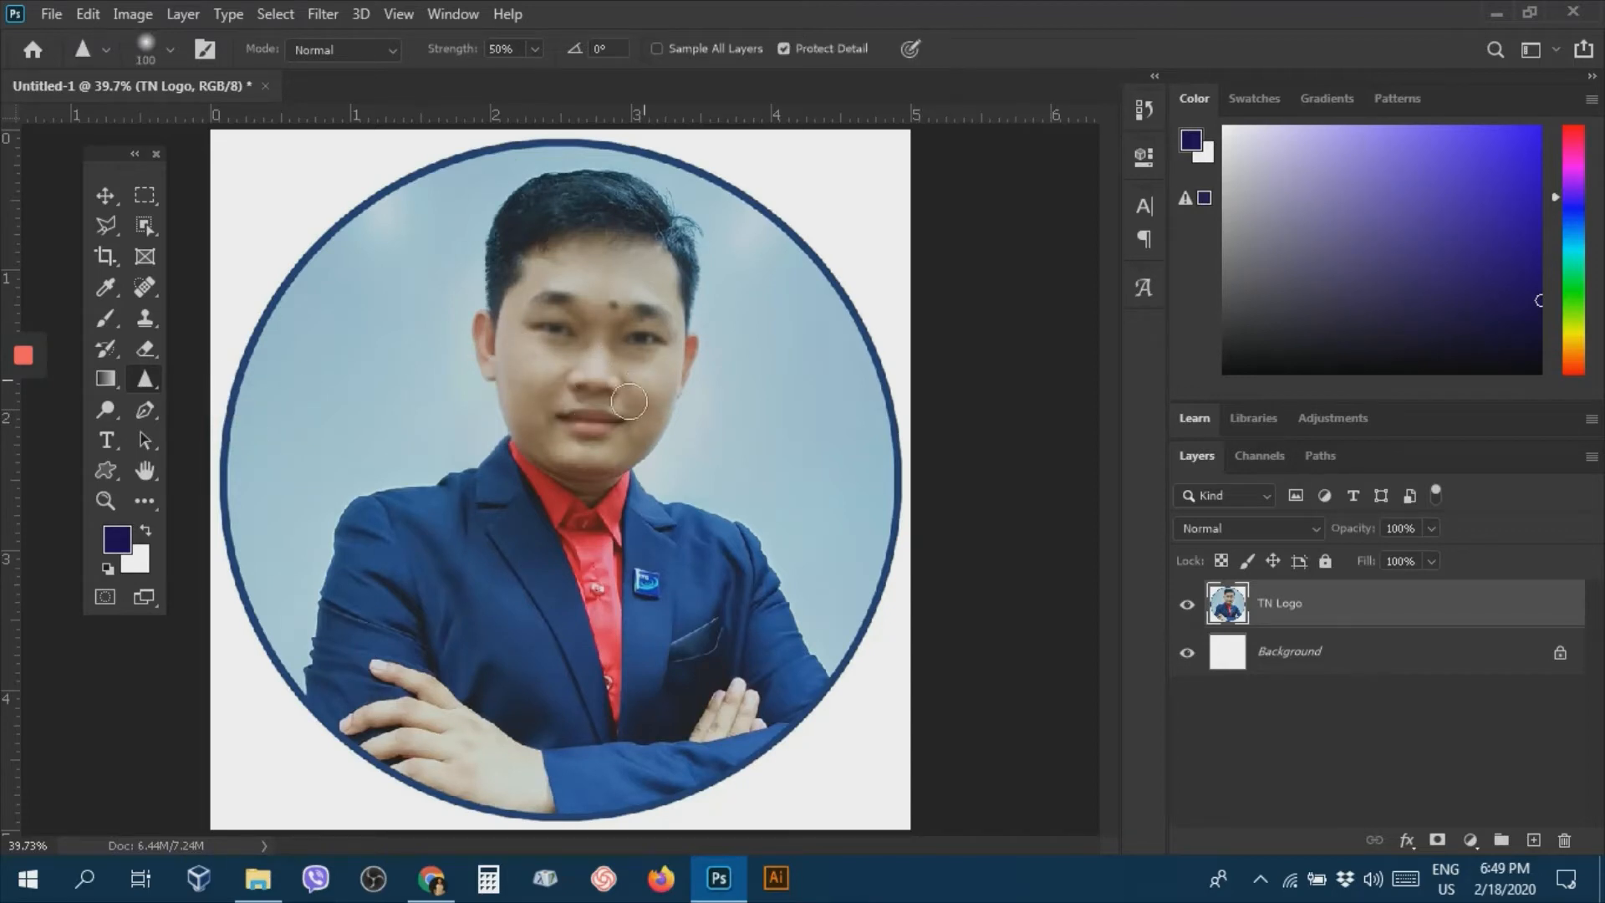
{"action": "key", "text": "bracketright"}
{"action": "key", "text": "bracketright"}
{"action": "key", "text": "bracketright"}
{"action": "key", "text": "bracketright"}
{"action": "key", "text": "bracketright"}
{"action": "key", "text": "bracketright"}
{"action": "key", "text": "bracketright"}
{"action": "key", "text": "bracketright"}
{"action": "mouse_move", "coordinate": [562, 413]}
{"action": "left_mouse_down"}
{"action": "mouse_move", "coordinate": [647, 344]}
{"action": "mouse_move", "coordinate": [592, 322]}
{"action": "mouse_move", "coordinate": [462, 427]}
{"action": "mouse_move", "coordinate": [554, 380]}
{"action": "mouse_move", "coordinate": [564, 355]}
{"action": "mouse_move", "coordinate": [558, 385]}
{"action": "mouse_move", "coordinate": [598, 344]}
{"action": "mouse_move", "coordinate": [599, 389]}
{"action": "left_mouse_up"}
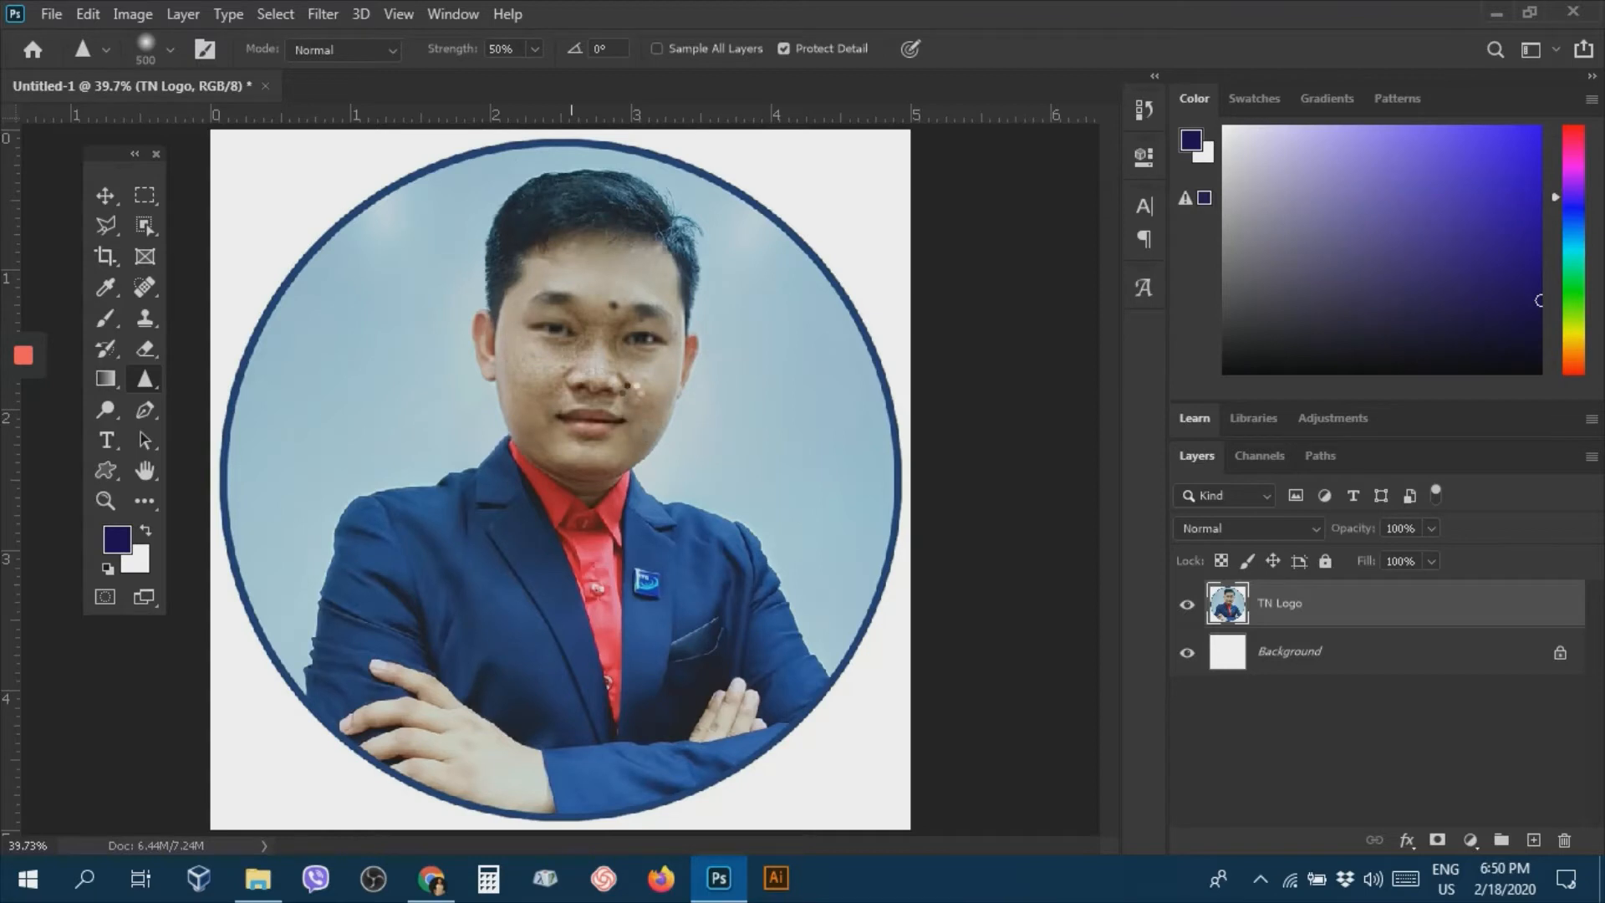
{"action": "mouse_move", "coordinate": [505, 321]}
{"action": "left_mouse_down"}
{"action": "mouse_move", "coordinate": [650, 432]}
{"action": "mouse_move", "coordinate": [725, 396]}
{"action": "left_mouse_up"}
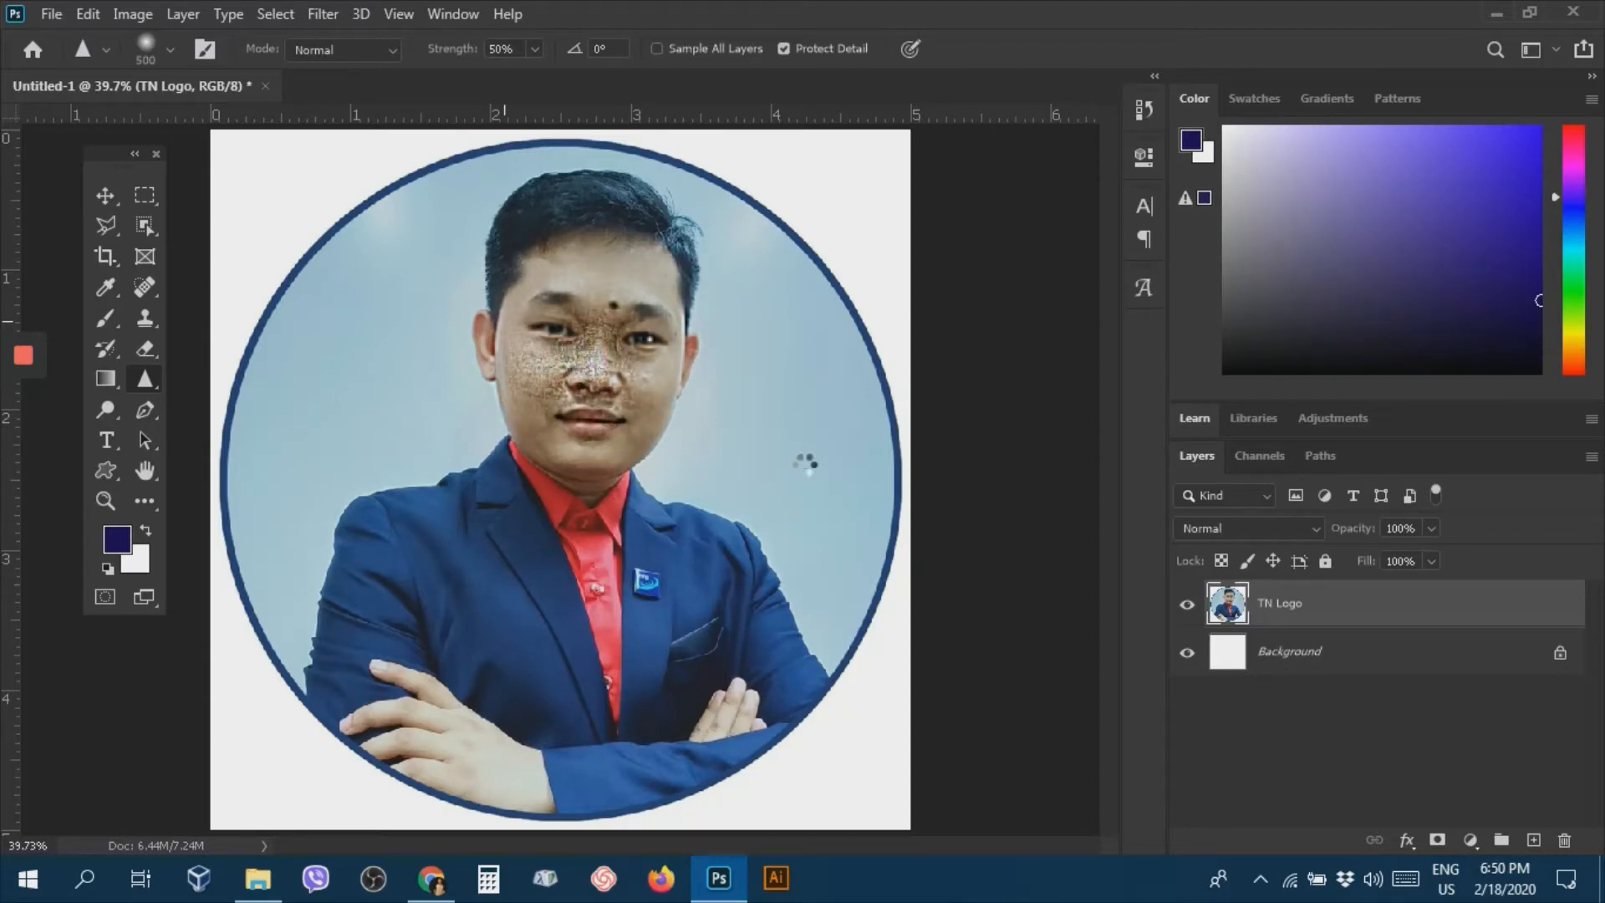
Delete the retouched TN Logo layer and place a fresh embedded copy of the TN Logo image.
{"action": "key", "text": "Delete"}
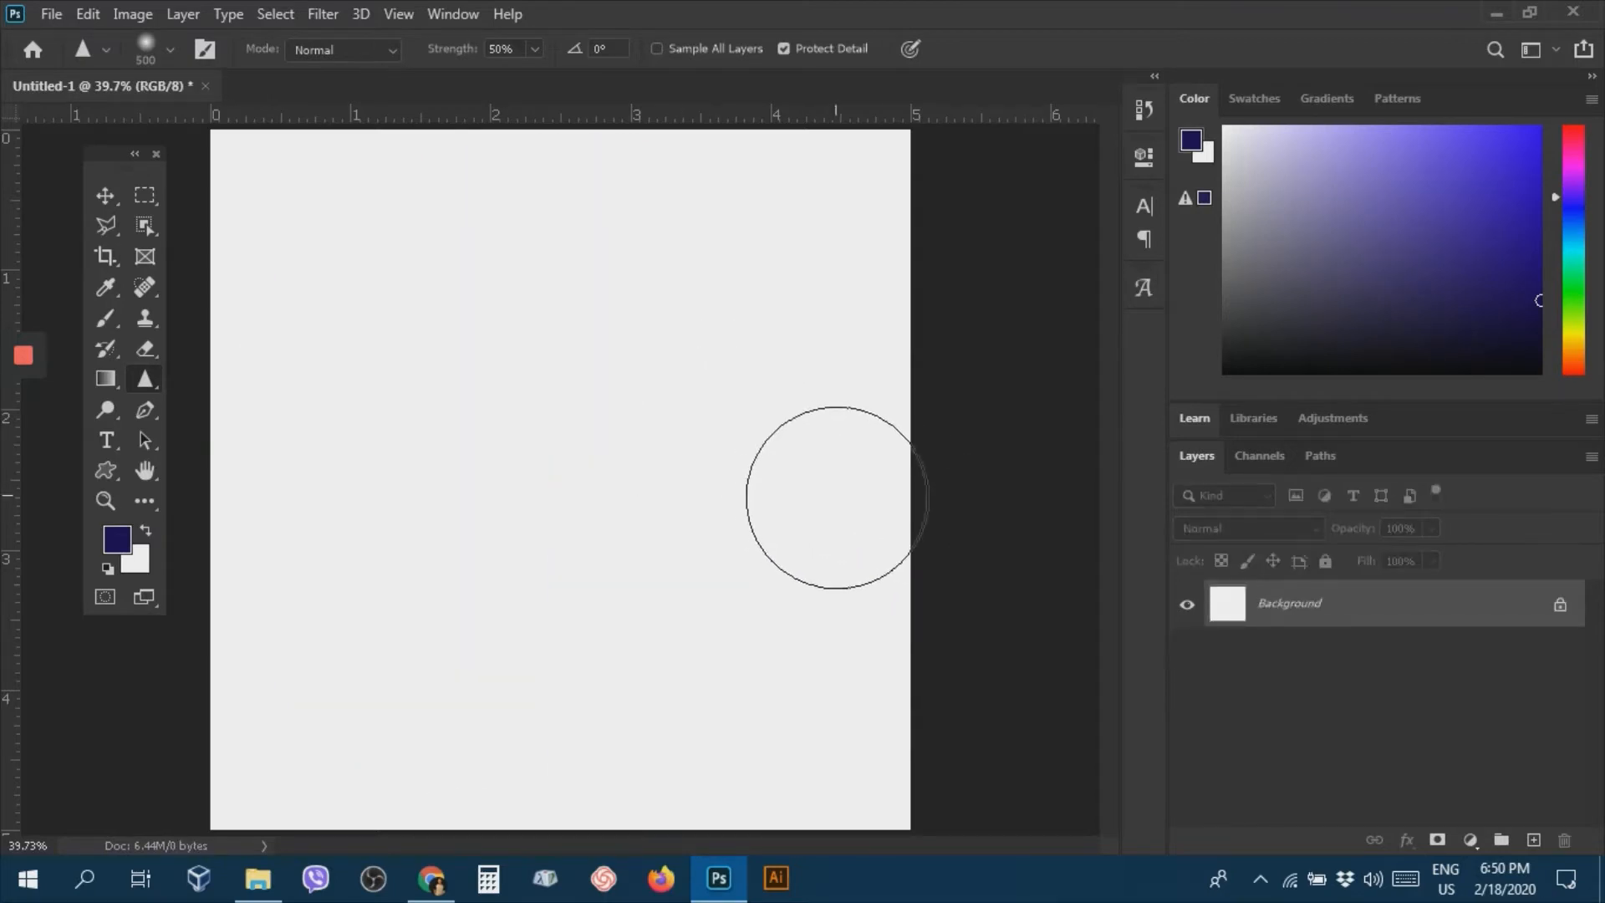
{"action": "left_click", "coordinate": [52, 15]}
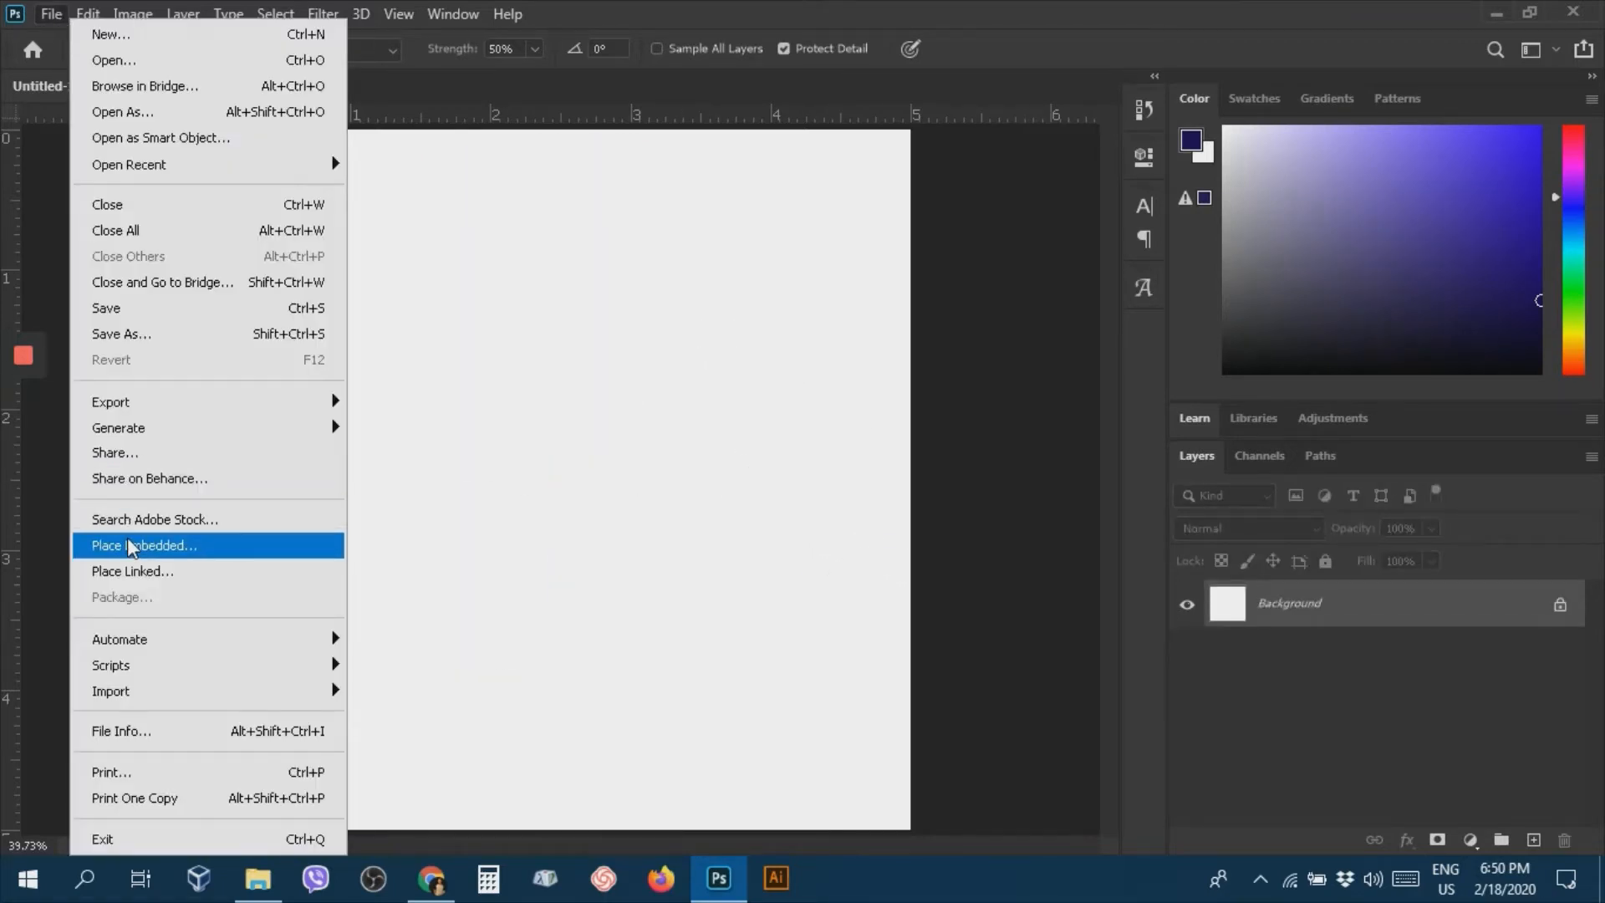
{"action": "left_click", "coordinate": [130, 545]}
{"action": "left_click", "coordinate": [528, 463]}
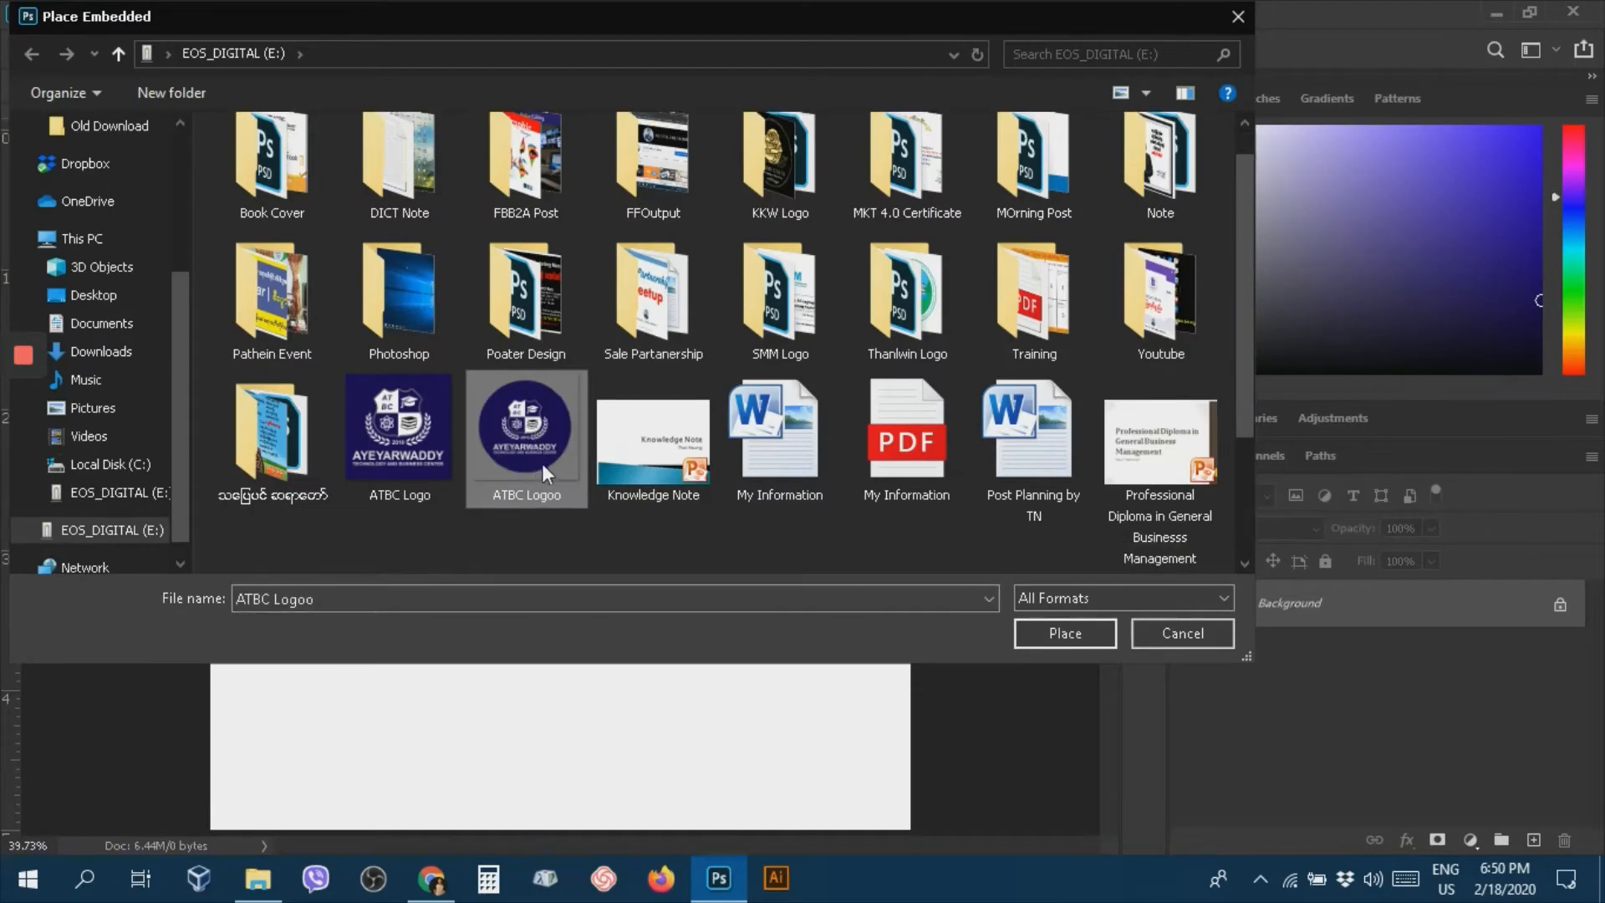
{"action": "scroll", "coordinate": [541, 463], "scroll_direction": "down", "scroll_amount": 2}
{"action": "left_click", "coordinate": [659, 454]}
{"action": "double_click", "coordinate": [660, 453]}
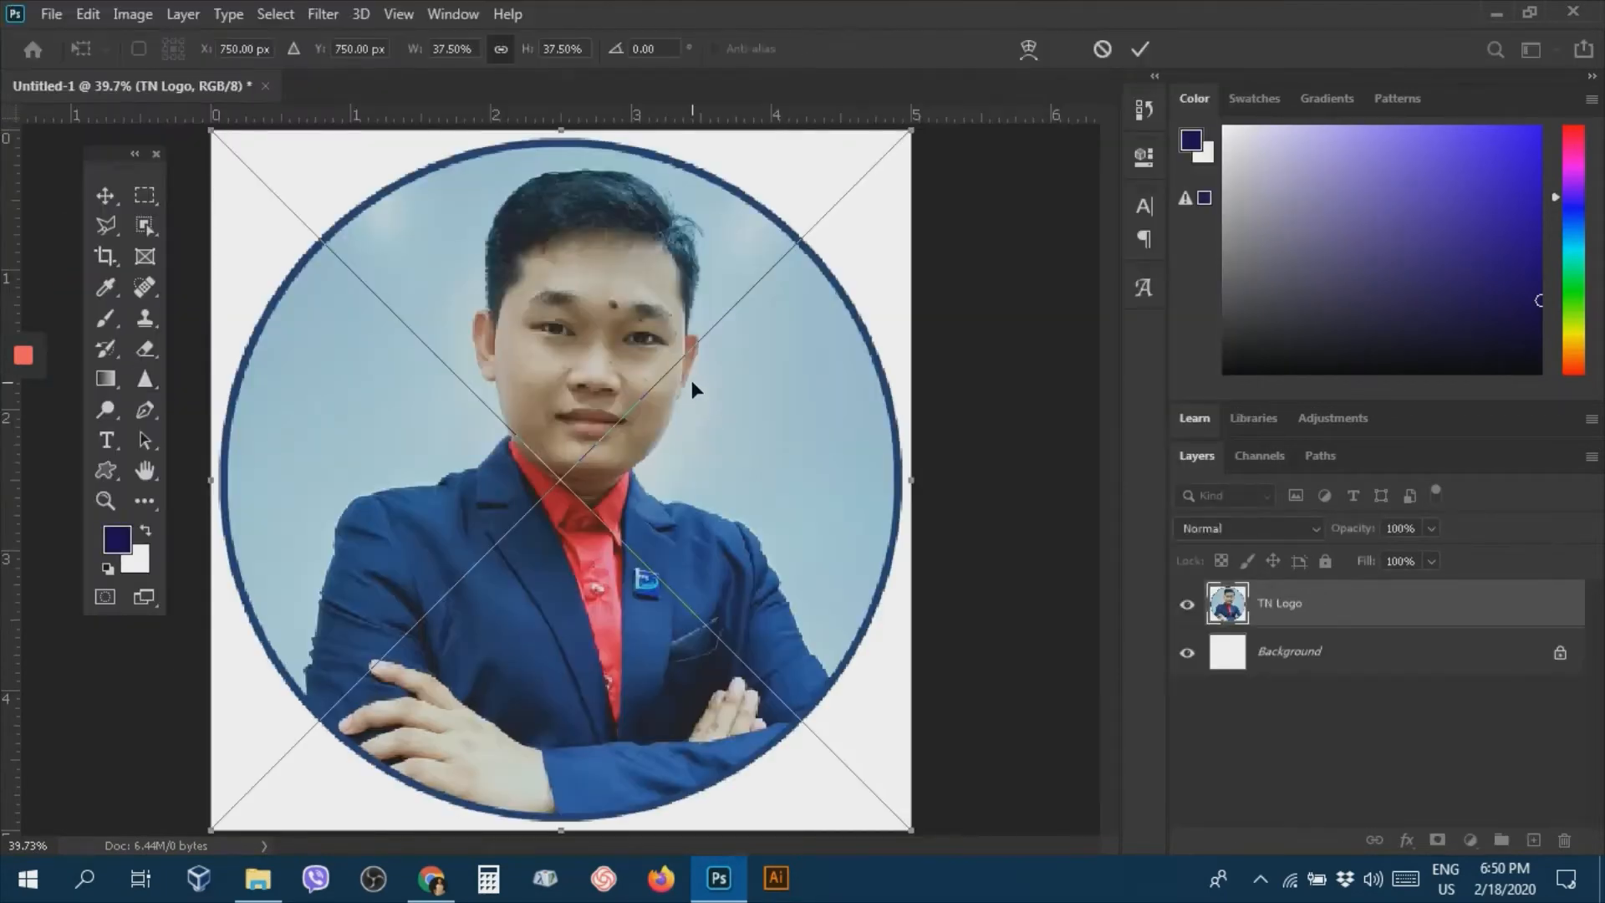
{"action": "key", "text": "Return"}
Activate the Smudge tool and rasterize the newly placed TN Logo layer.
{"action": "left_click", "coordinate": [142, 375]}
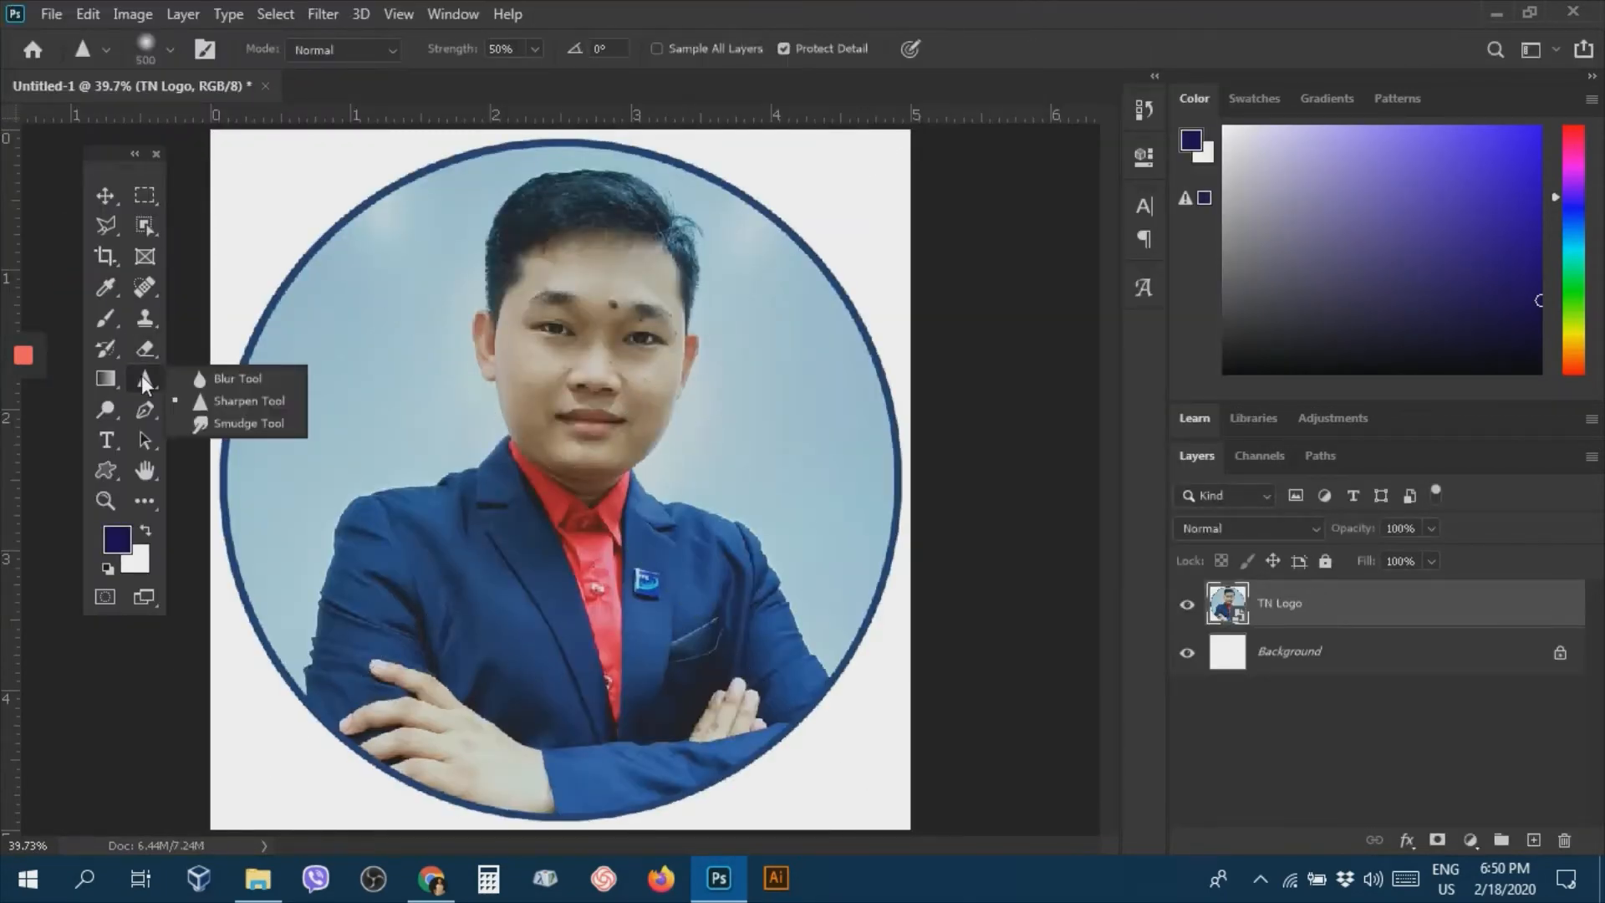
{"action": "left_click", "coordinate": [238, 426]}
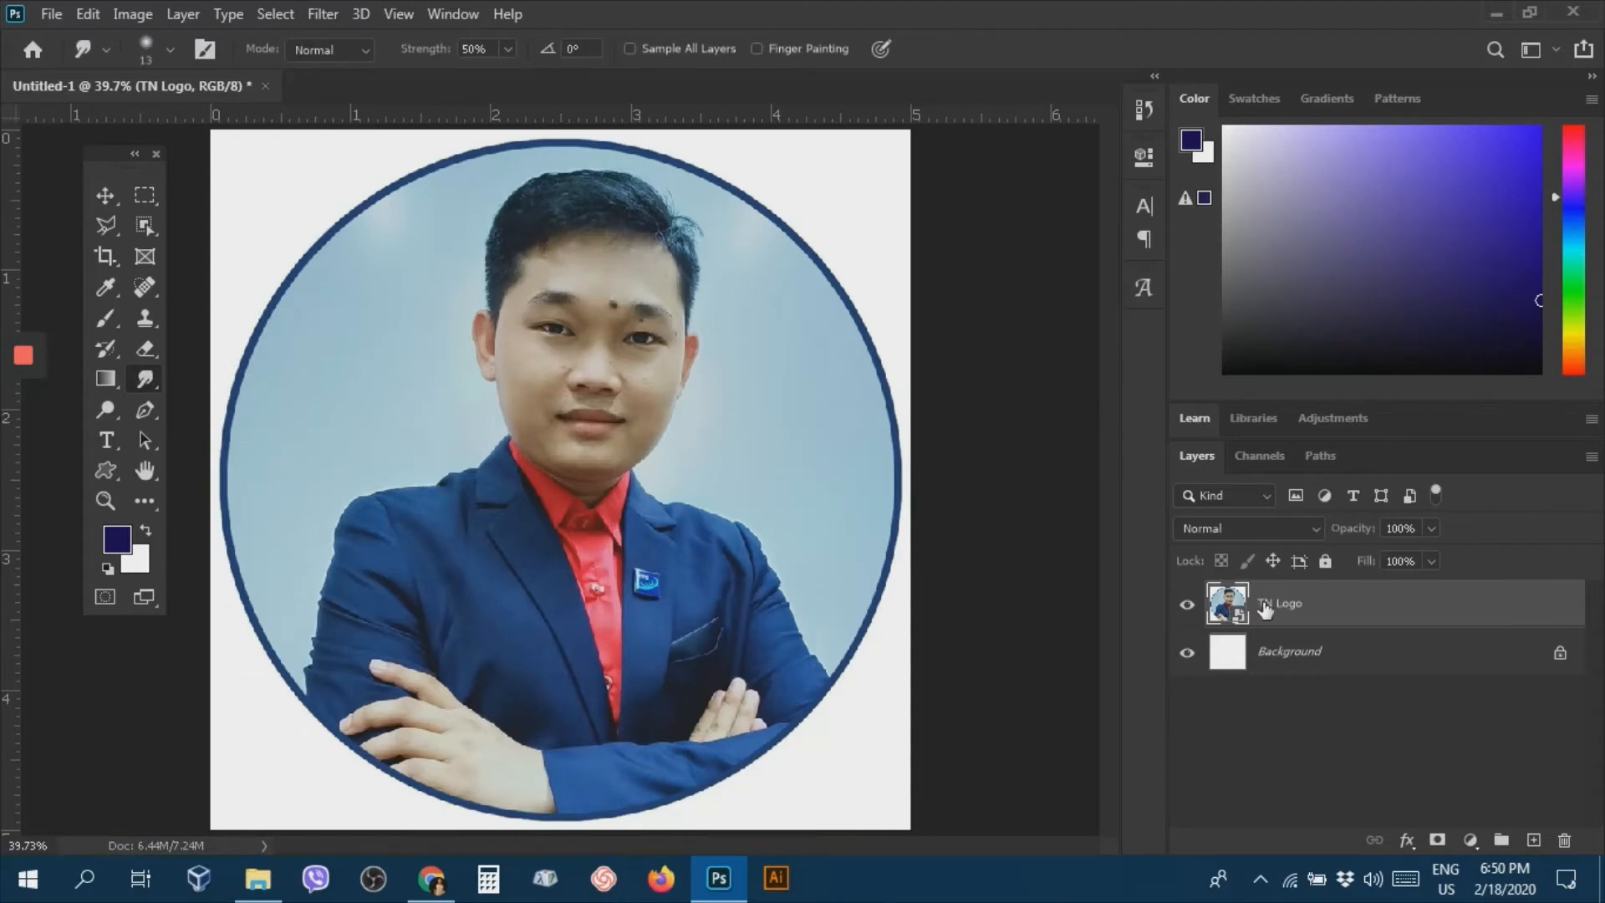
{"action": "right_click", "coordinate": [1228, 603]}
{"action": "left_click", "coordinate": [1320, 457]}
Enlarge the Smudge brush to 600 px and smudge the portrait's face and jacket at 50% strength.
{"action": "key", "text": "bracketright"}
{"action": "key", "text": "bracketright"}
{"action": "key", "text": "bracketright"}
{"action": "key", "text": "bracketright"}
{"action": "key", "text": "bracketright"}
{"action": "key", "text": "bracketright"}
{"action": "key", "text": "bracketright"}
{"action": "key", "text": "bracketright"}
{"action": "key", "text": "bracketright"}
{"action": "key", "text": "bracketright"}
{"action": "key", "text": "bracketright"}
{"action": "key", "text": "bracketright"}
{"action": "key", "text": "bracketright"}
{"action": "key", "text": "bracketright"}
{"action": "key", "text": "bracketright"}
{"action": "key", "text": "bracketright"}
{"action": "key", "text": "bracketright"}
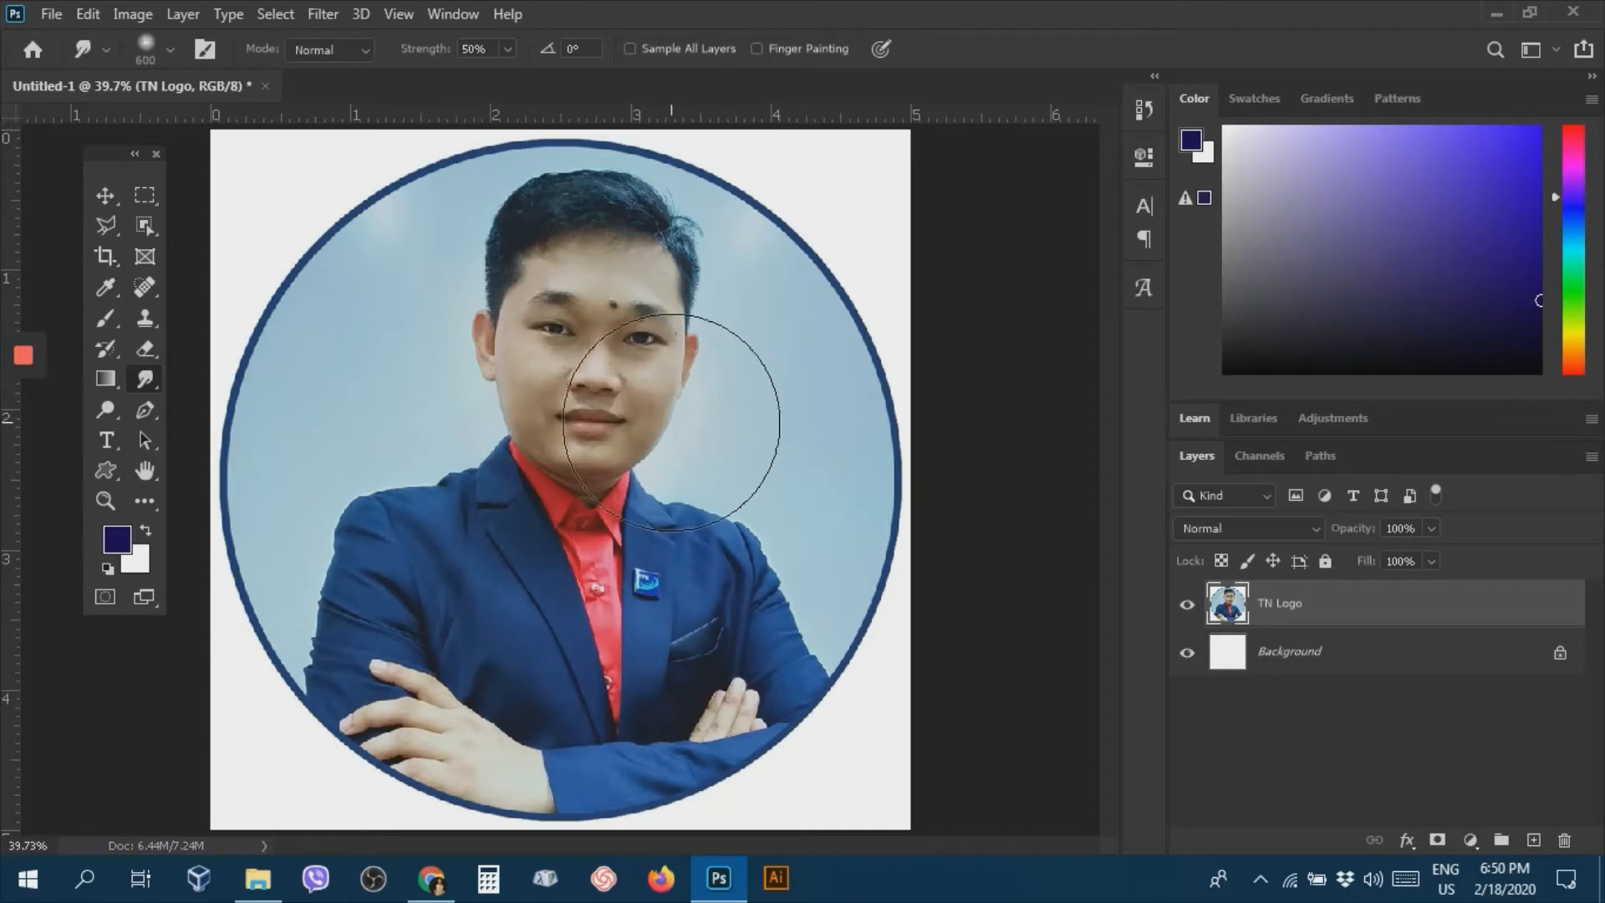
{"action": "left_click_drag", "start_coordinate": [755, 424], "coordinate": [641, 439]}
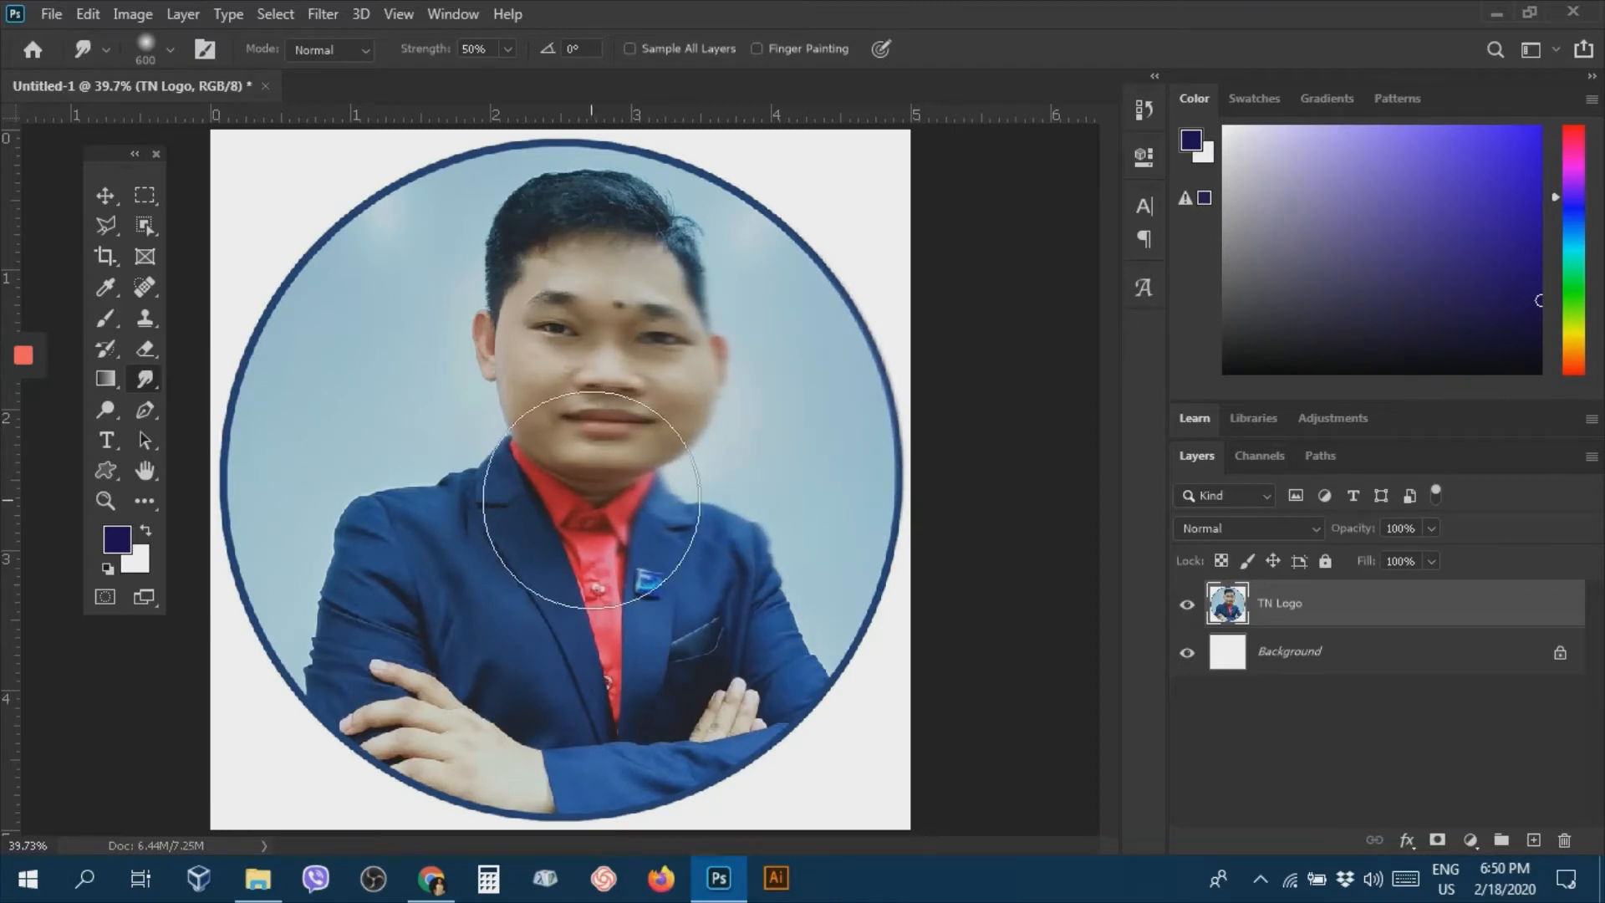
Reduce the Smudge tool's brush size to 70 px.
{"action": "right_click", "coordinate": [147, 381]}
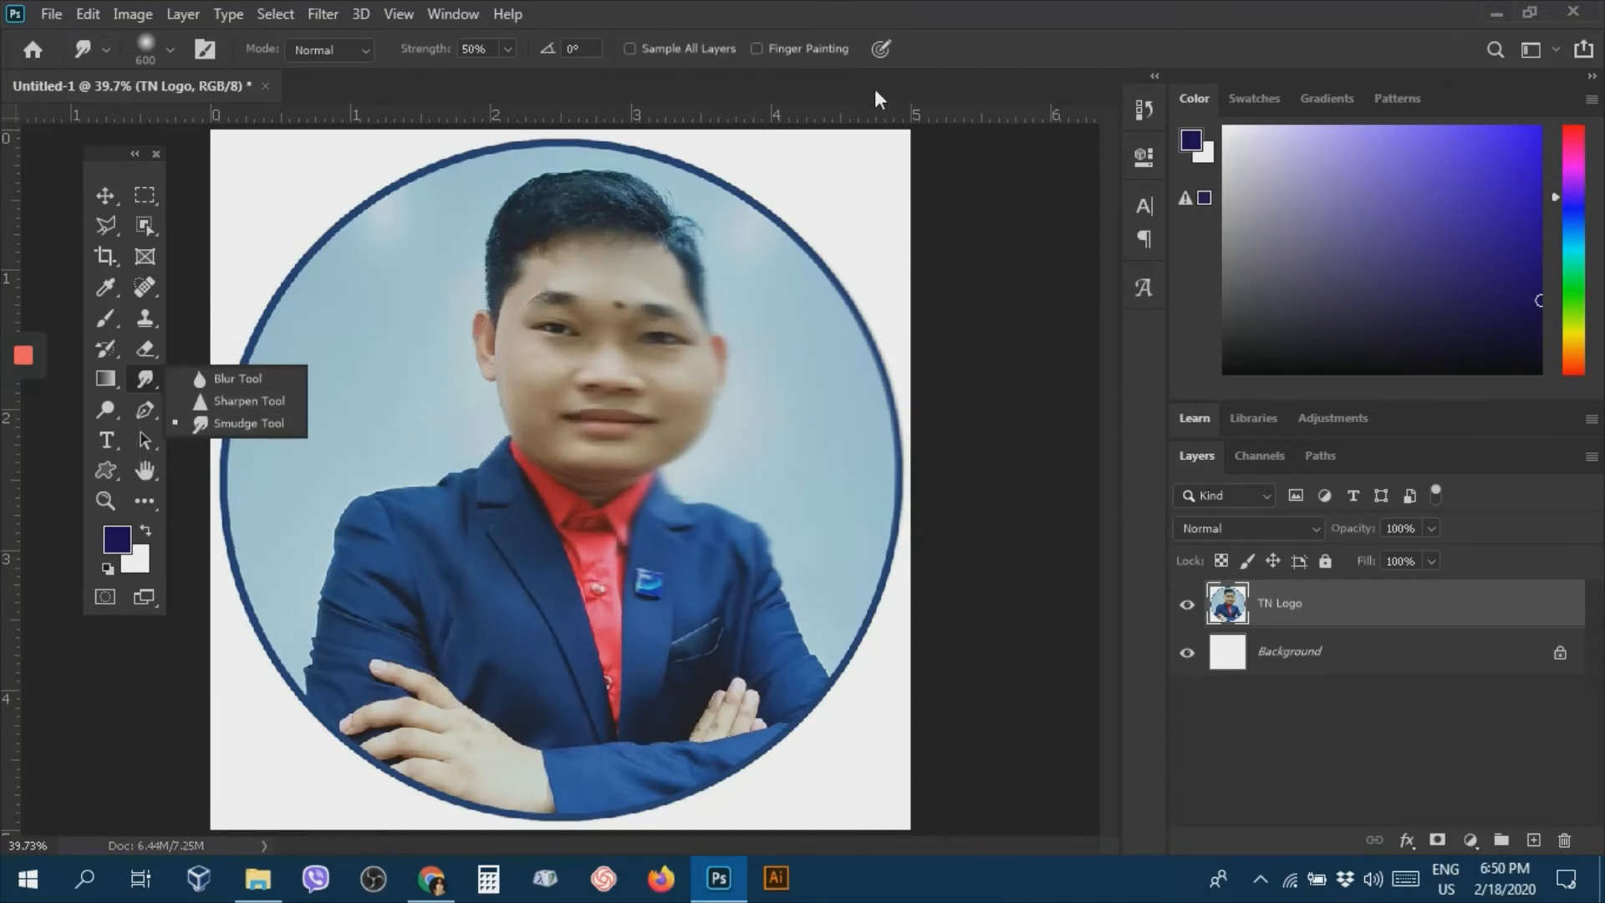
{"action": "left_click", "coordinate": [927, 20]}
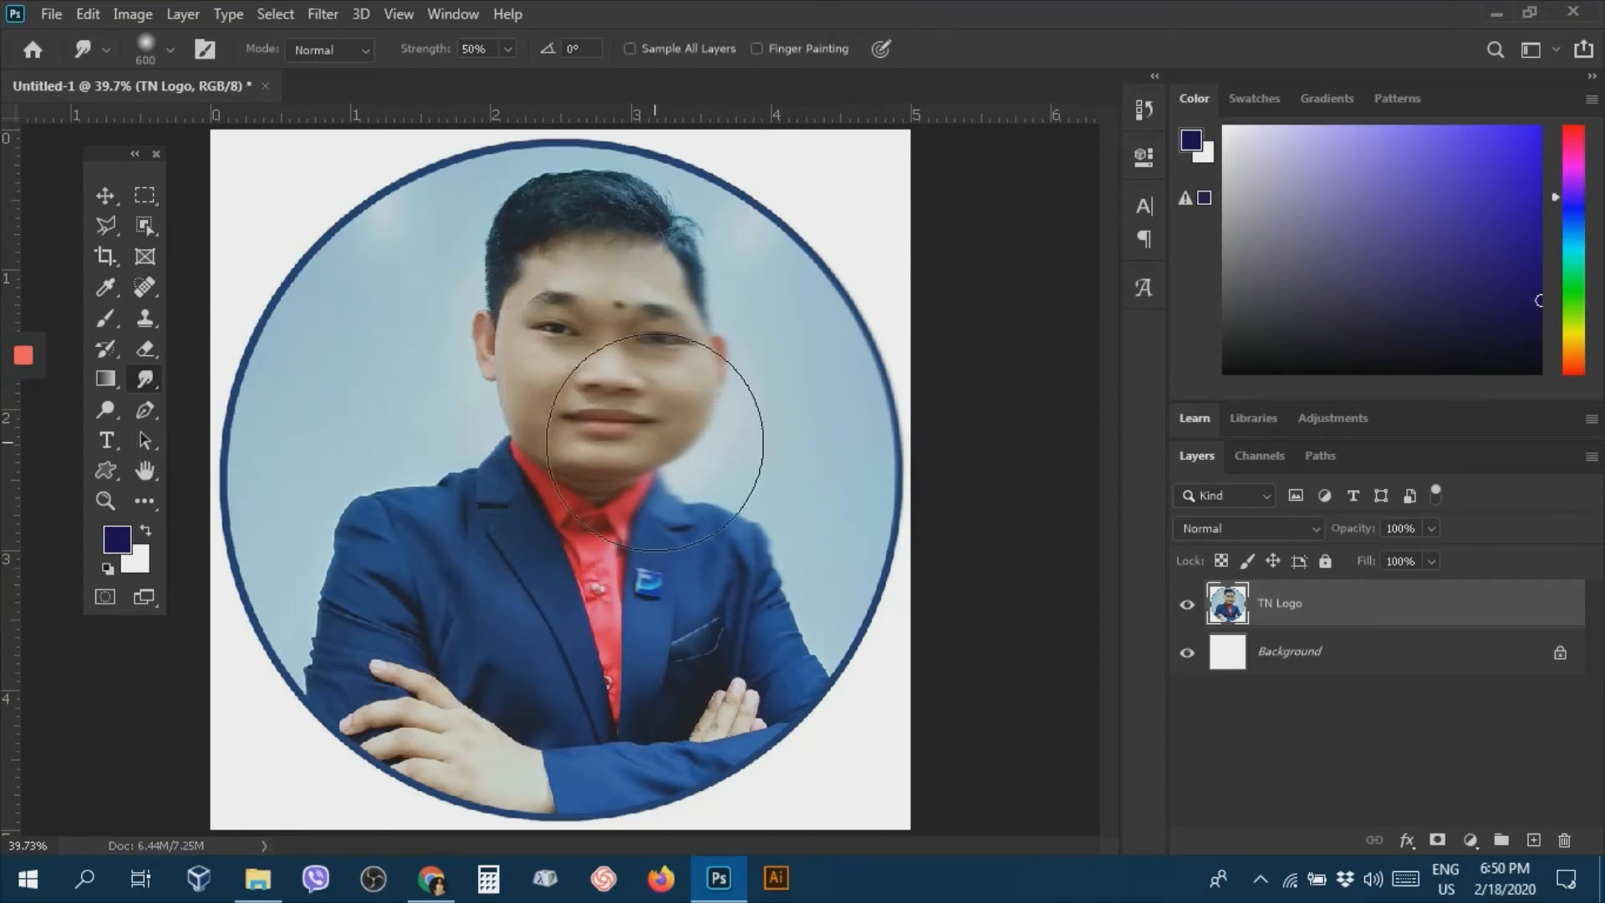
{"action": "key", "text": "bracketleft"}
{"action": "key", "text": "bracketleft"}
{"action": "key", "text": "bracketleft"}
{"action": "key", "text": "bracketleft"}
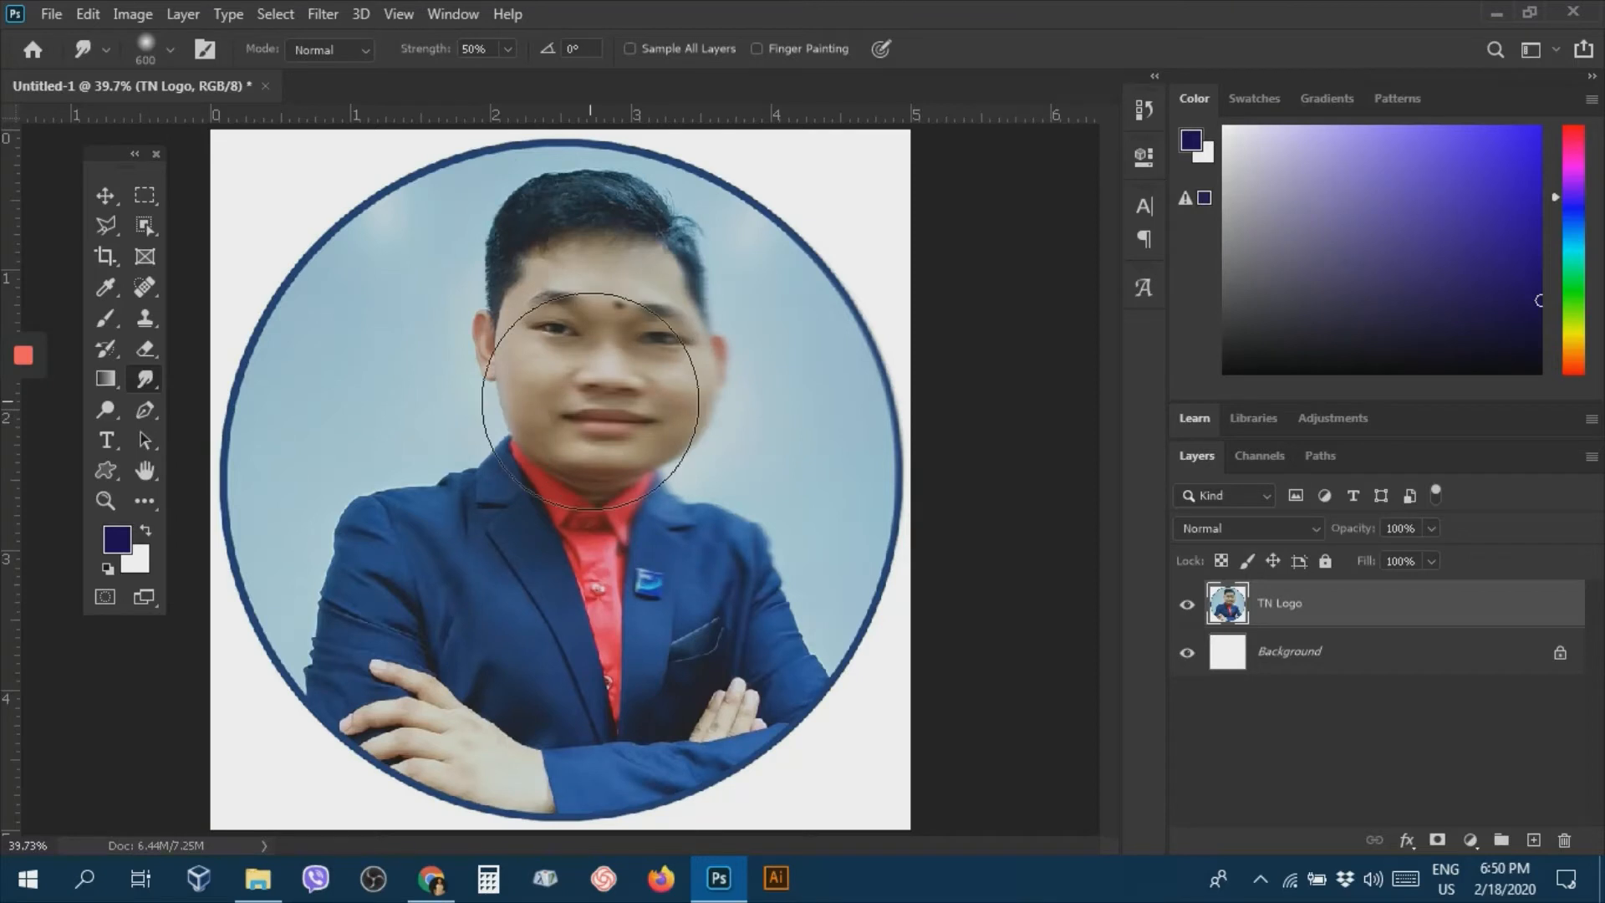
{"action": "key", "text": "bracketleft"}
{"action": "key", "text": "bracketleft"}
{"action": "key", "text": "bracketleft"}
{"action": "key", "text": "bracketleft"}
{"action": "key", "text": "bracketleft"}
{"action": "key", "text": "bracketleft"}
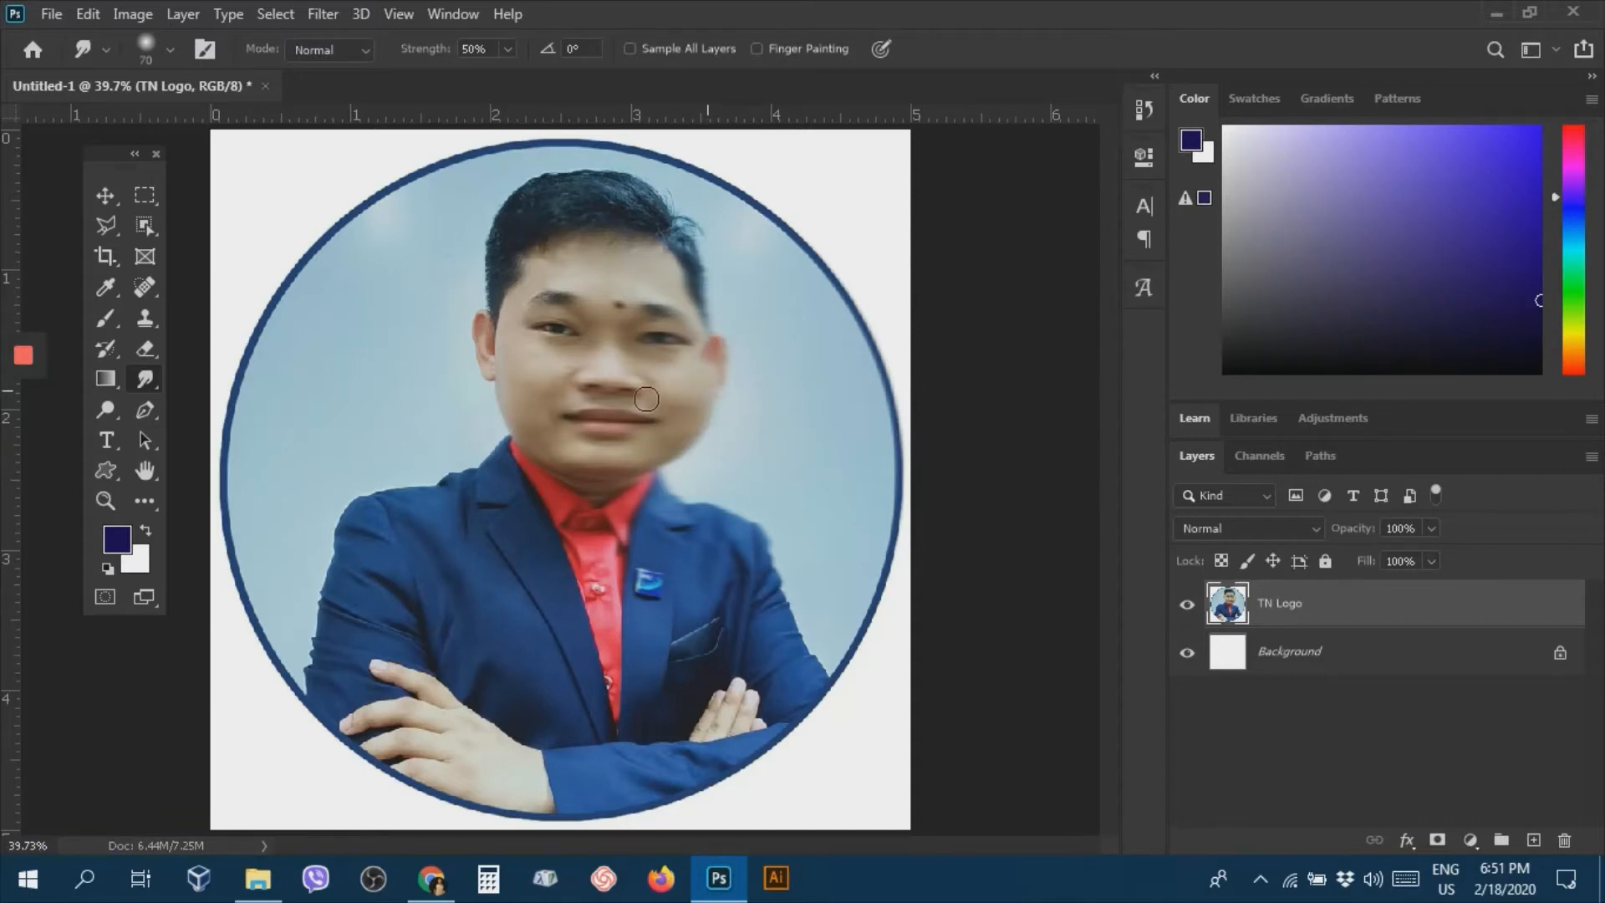
Delete the smudged TN Logo layer and activate the Move tool.
{"action": "key", "text": "Delete"}
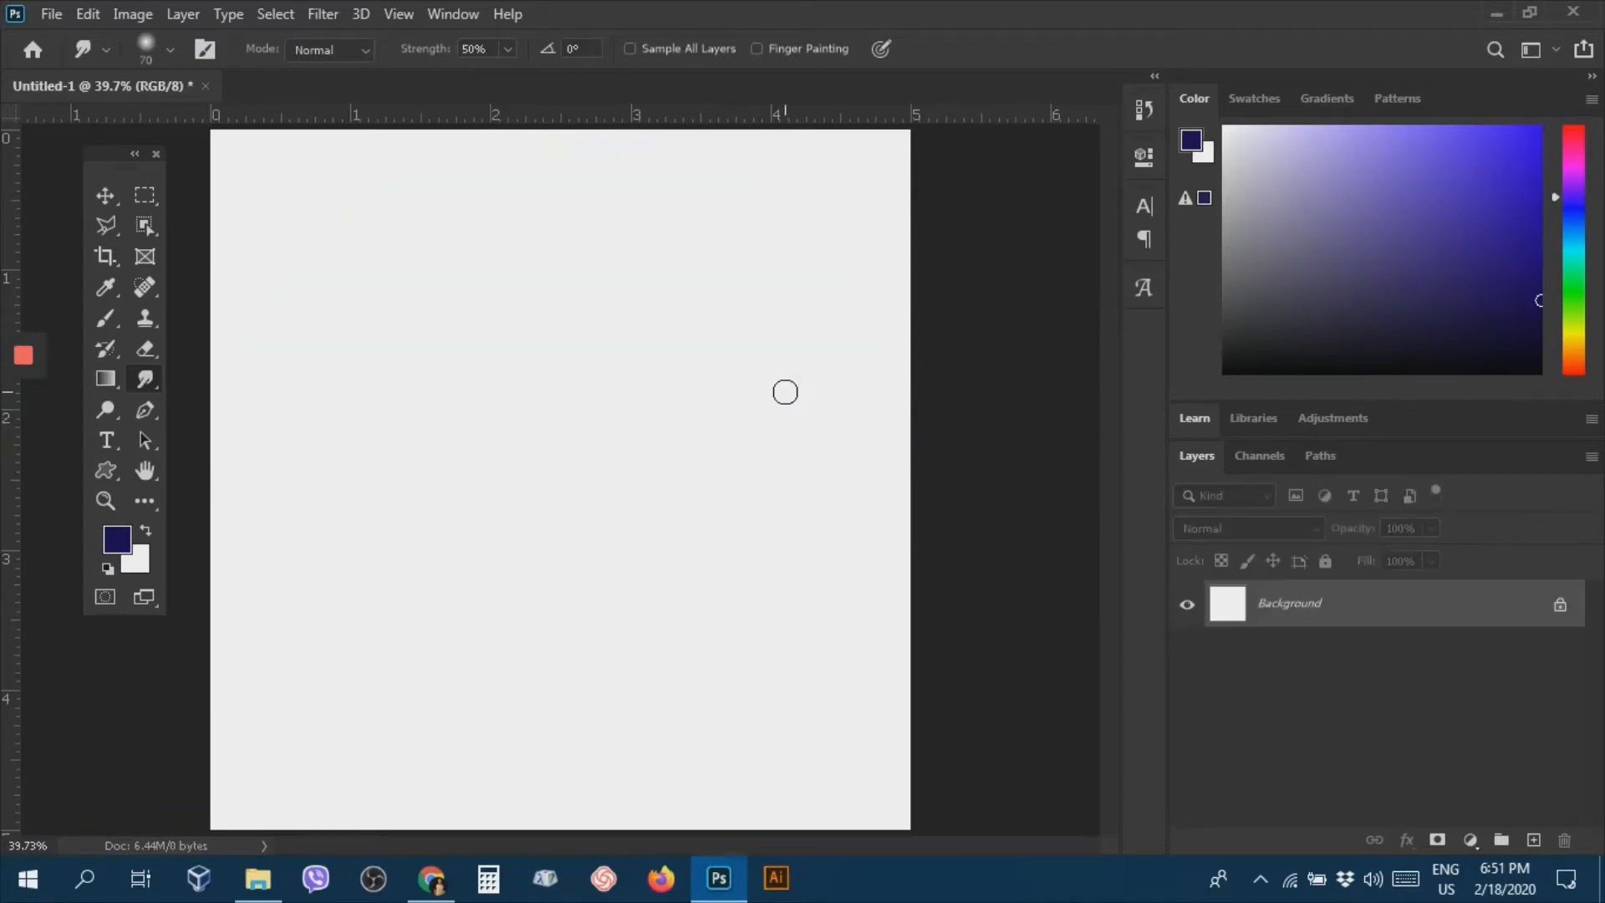
{"action": "mouse_move", "coordinate": [2, 423]}
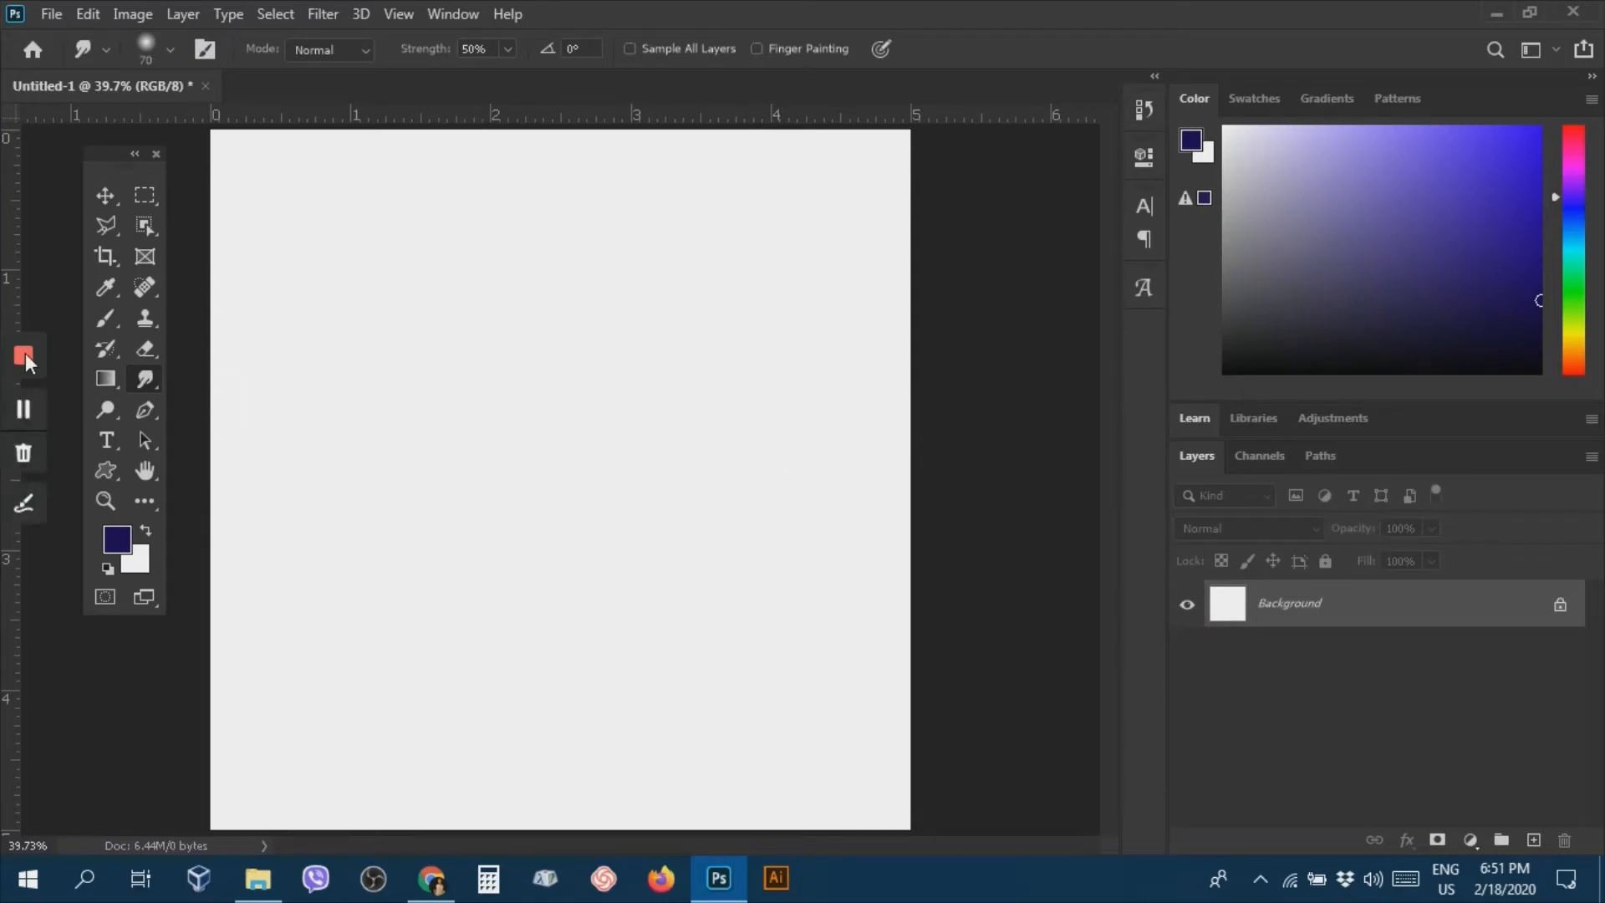
{"action": "left_click", "coordinate": [106, 199]}
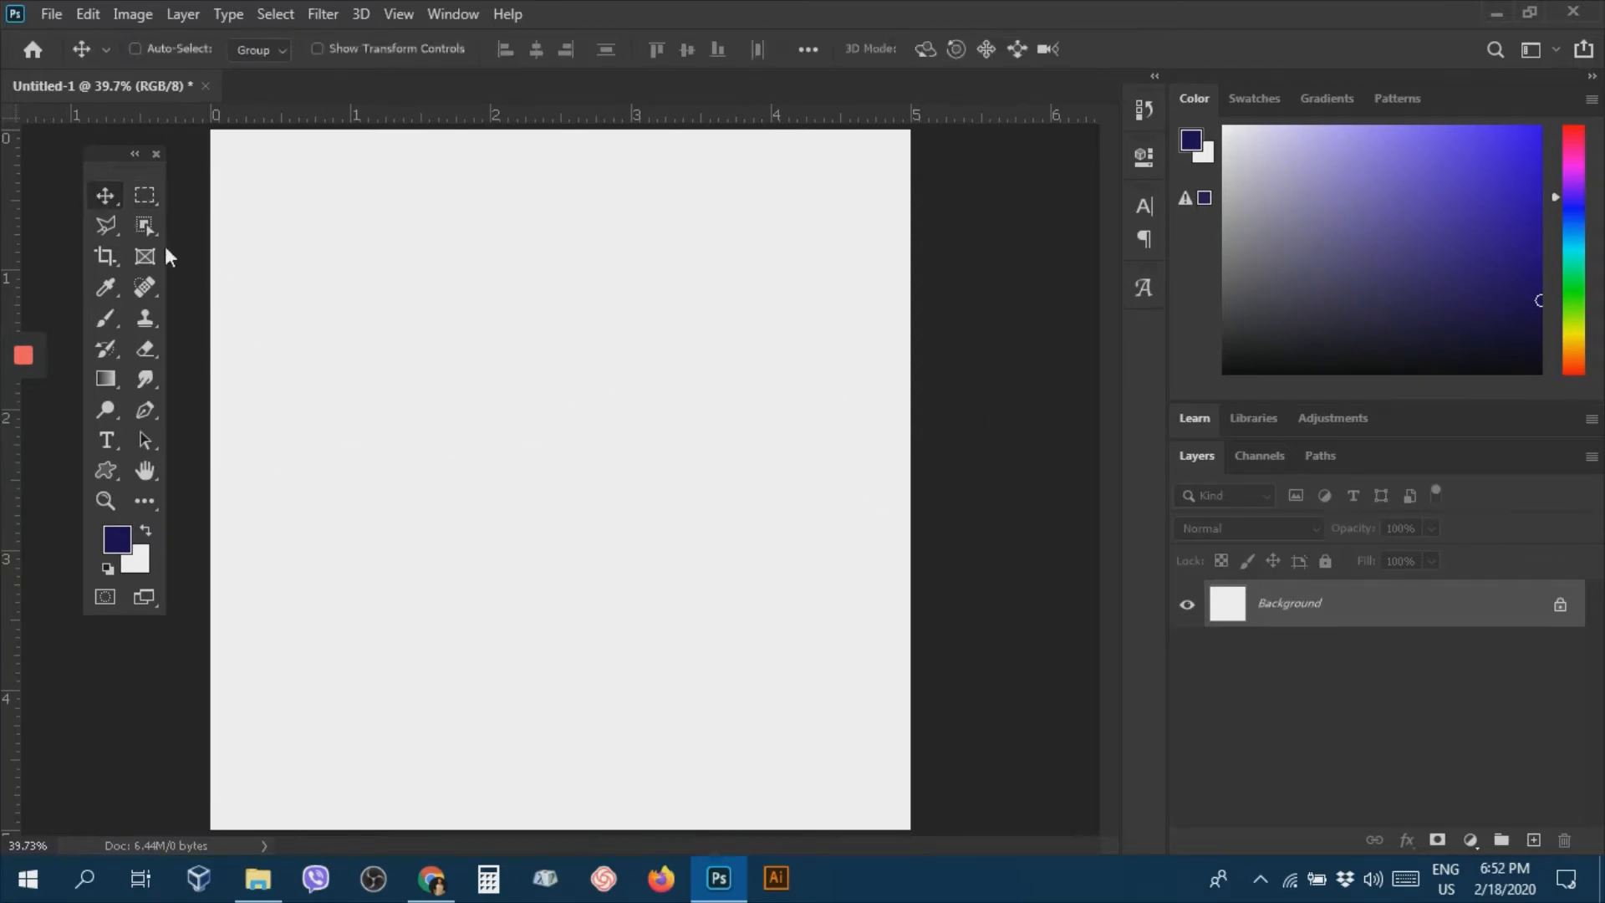
Switch from the Smudge tool back to the Blur tool, and activate the Dodge tool.
{"action": "left_click", "coordinate": [145, 379]}
{"action": "left_click", "coordinate": [184, 378]}
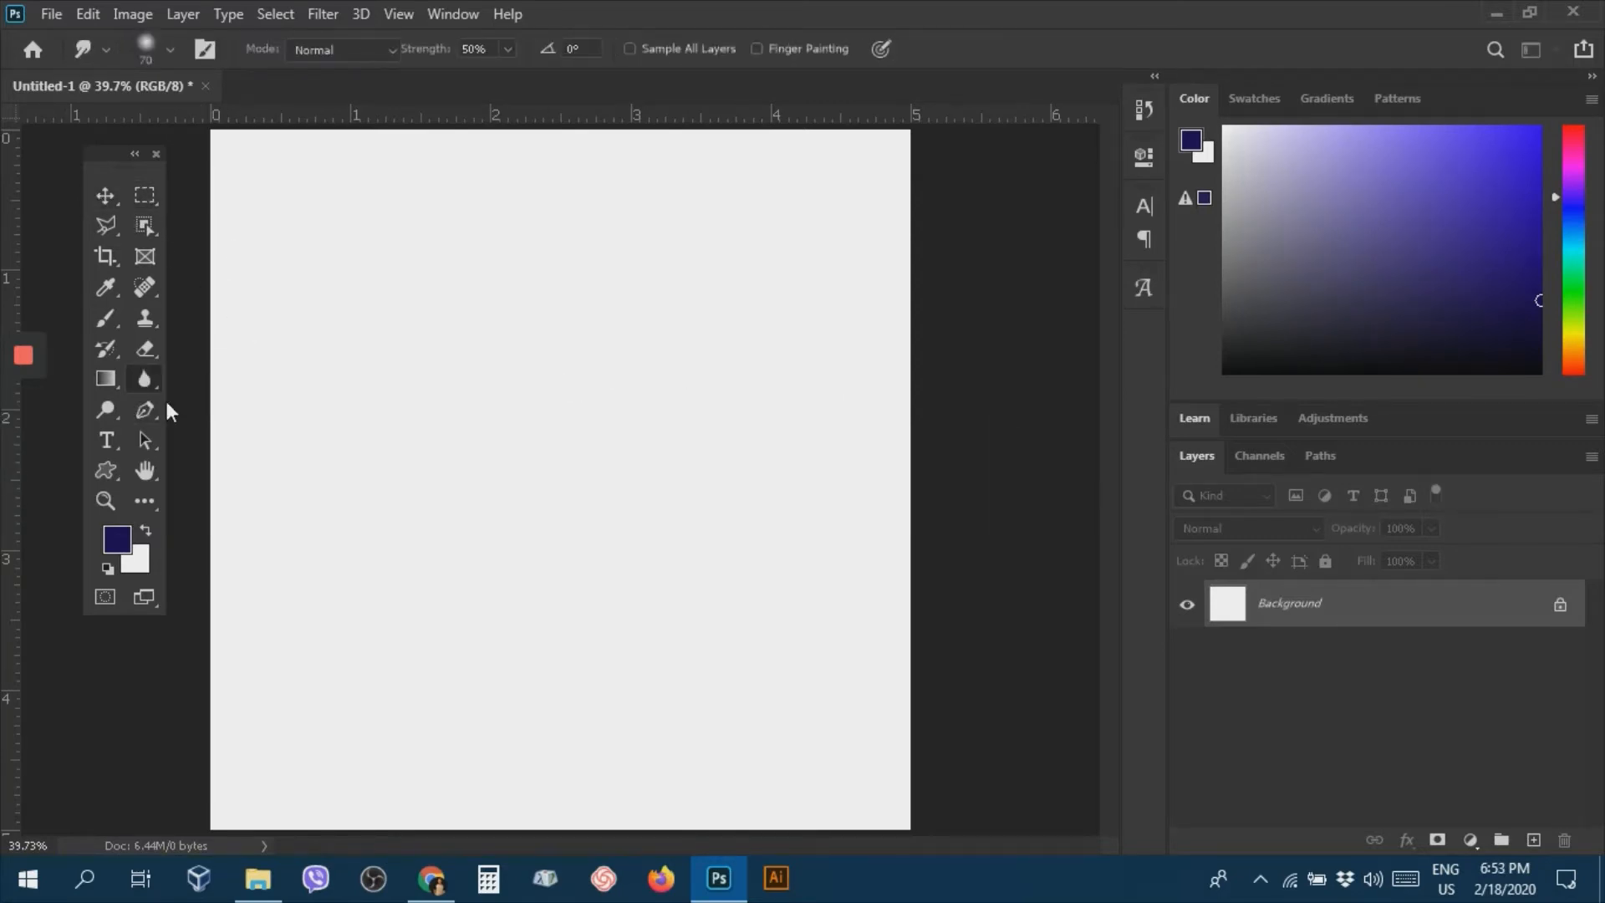
{"action": "left_click", "coordinate": [104, 405]}
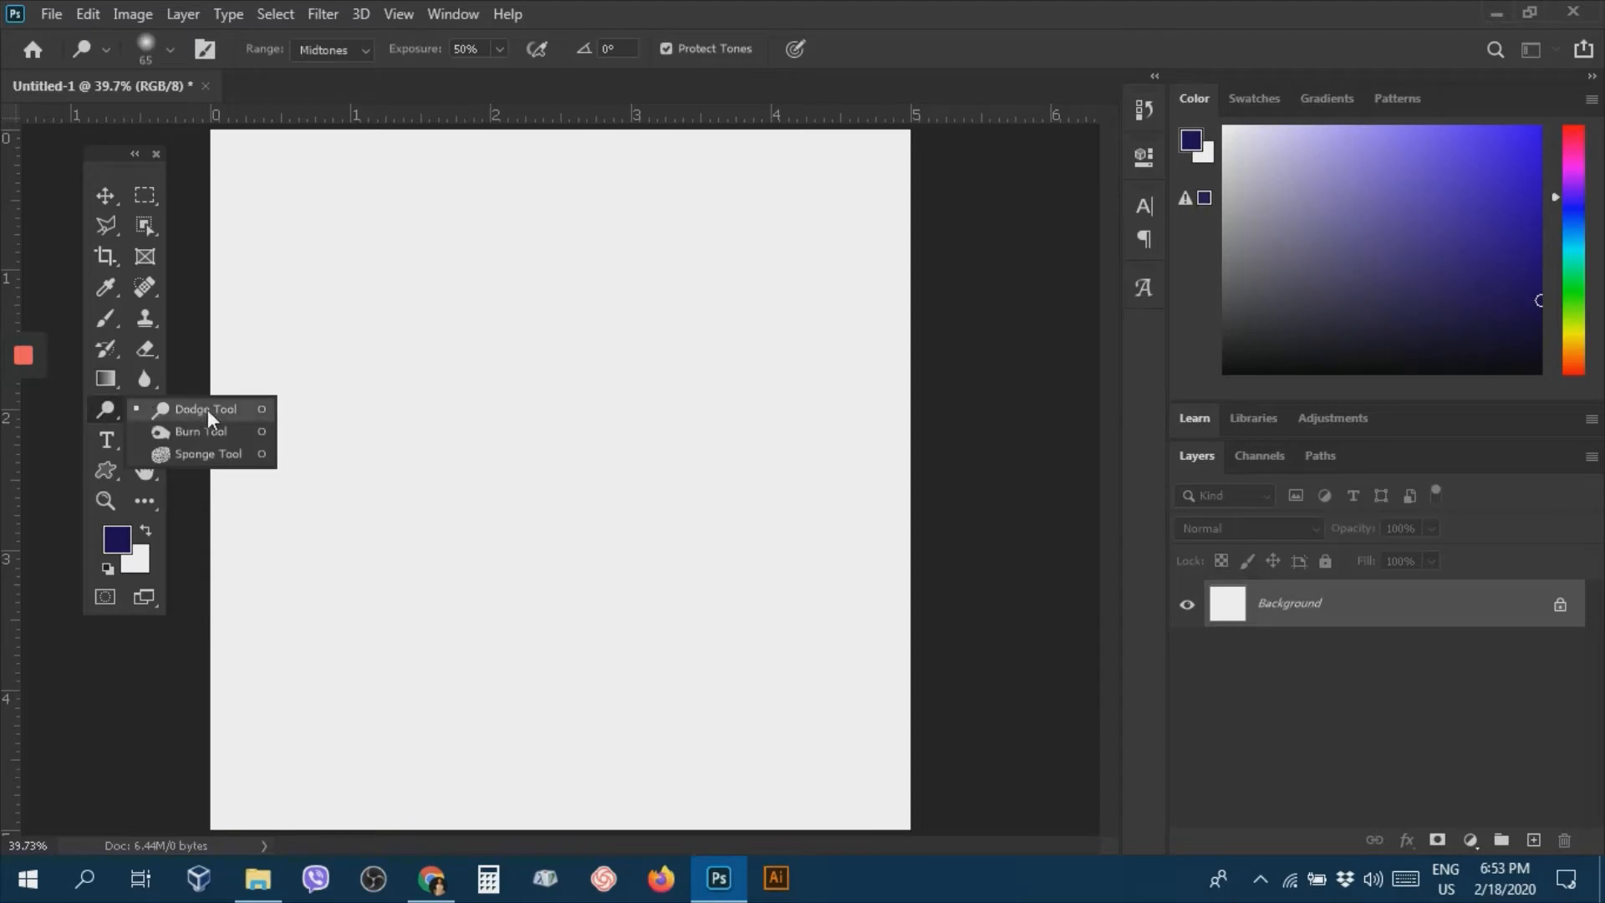
{"action": "left_click", "coordinate": [207, 409]}
Look through the Dodge, Burn and Sponge tools in the toning group and keep the Dodge tool active.
{"action": "left_click", "coordinate": [107, 410]}
{"action": "left_click", "coordinate": [188, 404]}
{"action": "left_click", "coordinate": [103, 409]}
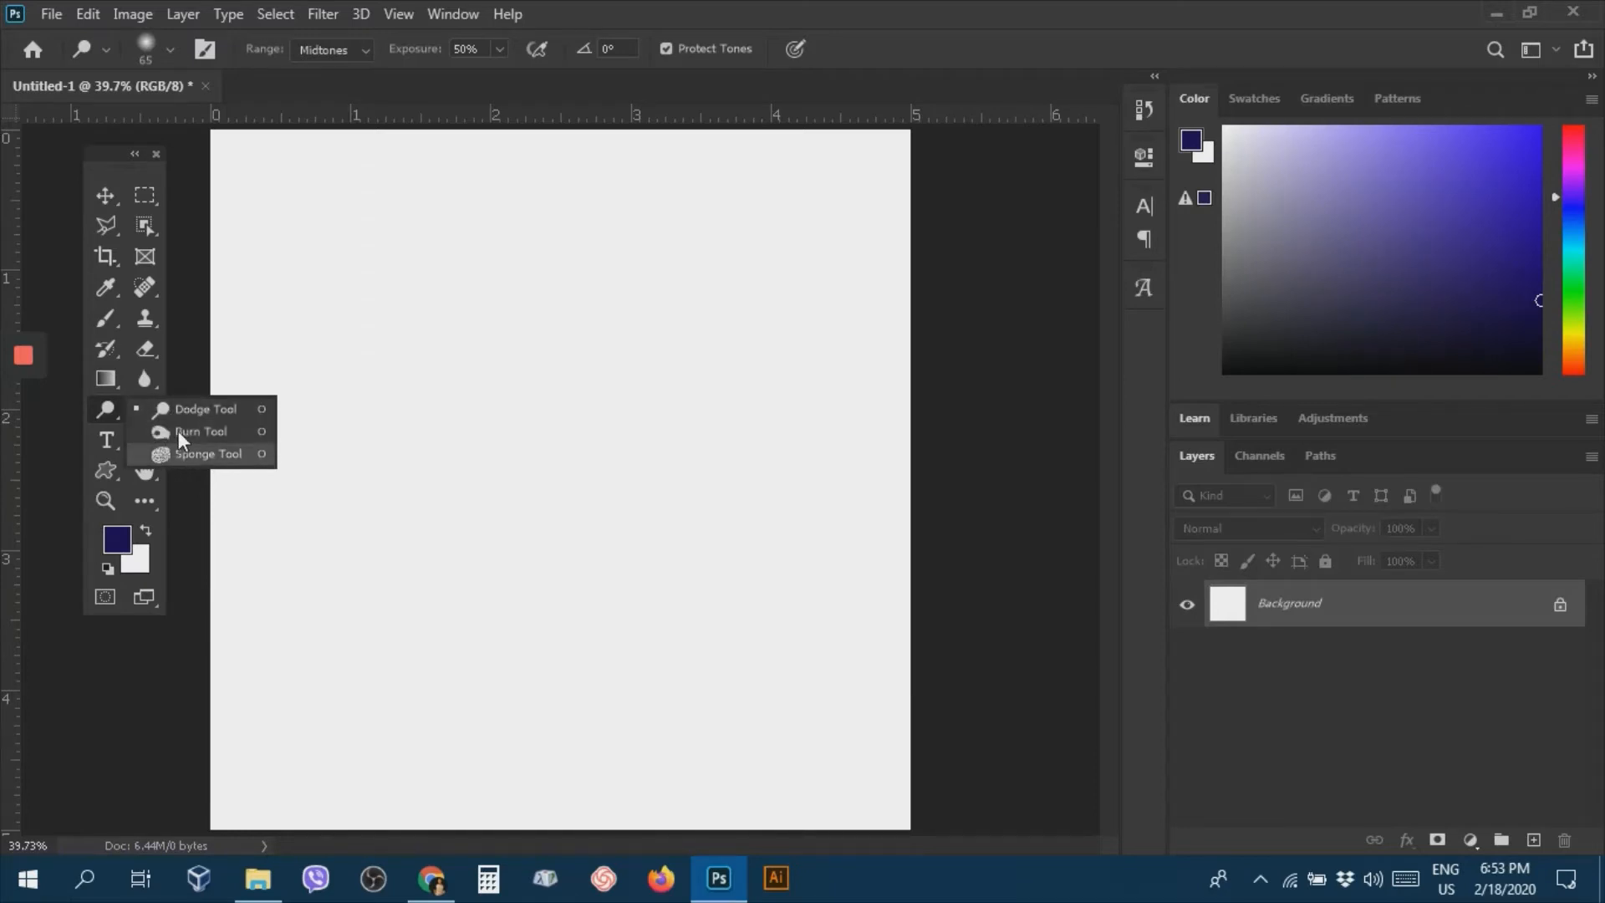
{"action": "left_click", "coordinate": [179, 431]}
{"action": "left_click", "coordinate": [107, 410]}
{"action": "left_click", "coordinate": [162, 410]}
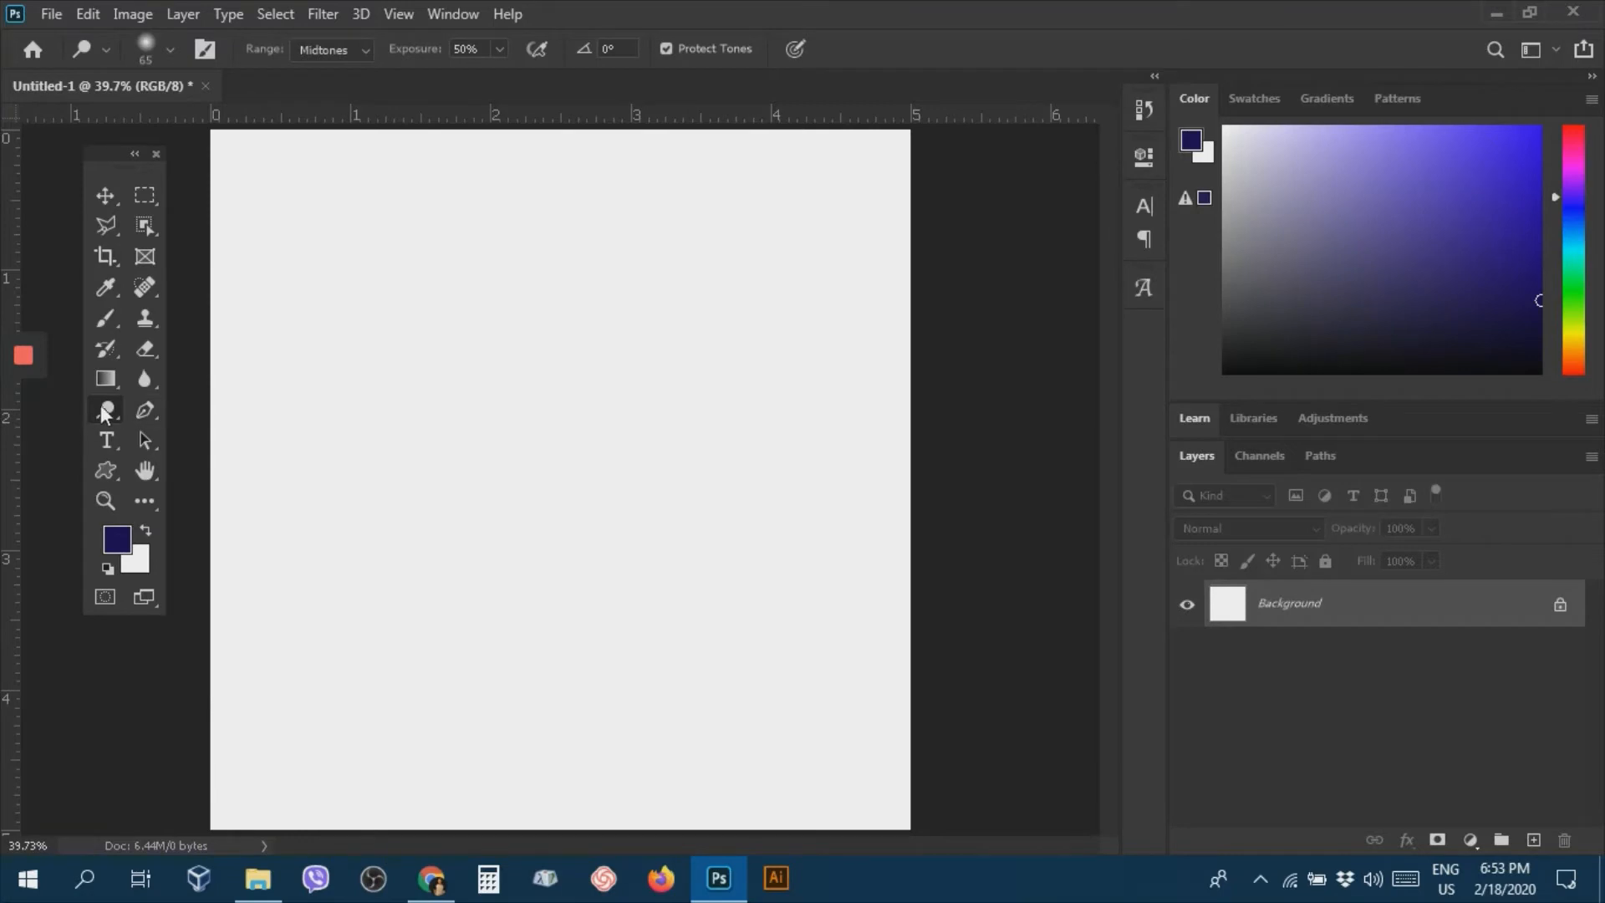
{"action": "left_click", "coordinate": [106, 410]}
{"action": "left_click", "coordinate": [188, 413]}
Place the 582950-grad-gift-guide image from the Old Download folder in Downloads as an embedded layer and rasterize it.
{"action": "left_click", "coordinate": [50, 14]}
{"action": "left_click", "coordinate": [134, 545]}
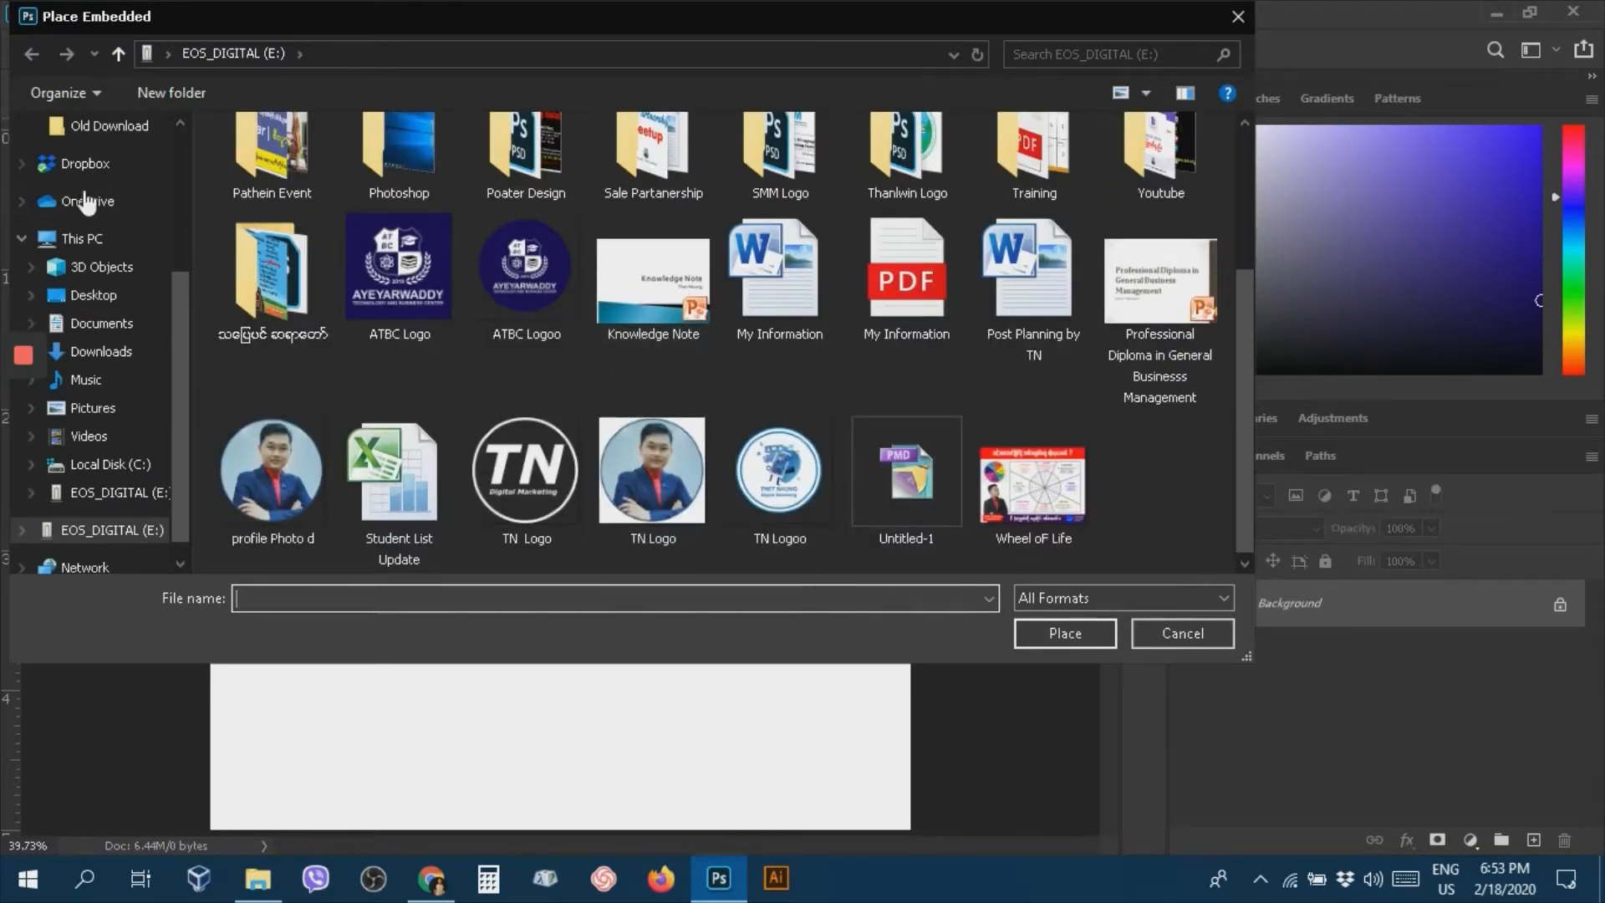
{"action": "left_click", "coordinate": [93, 358]}
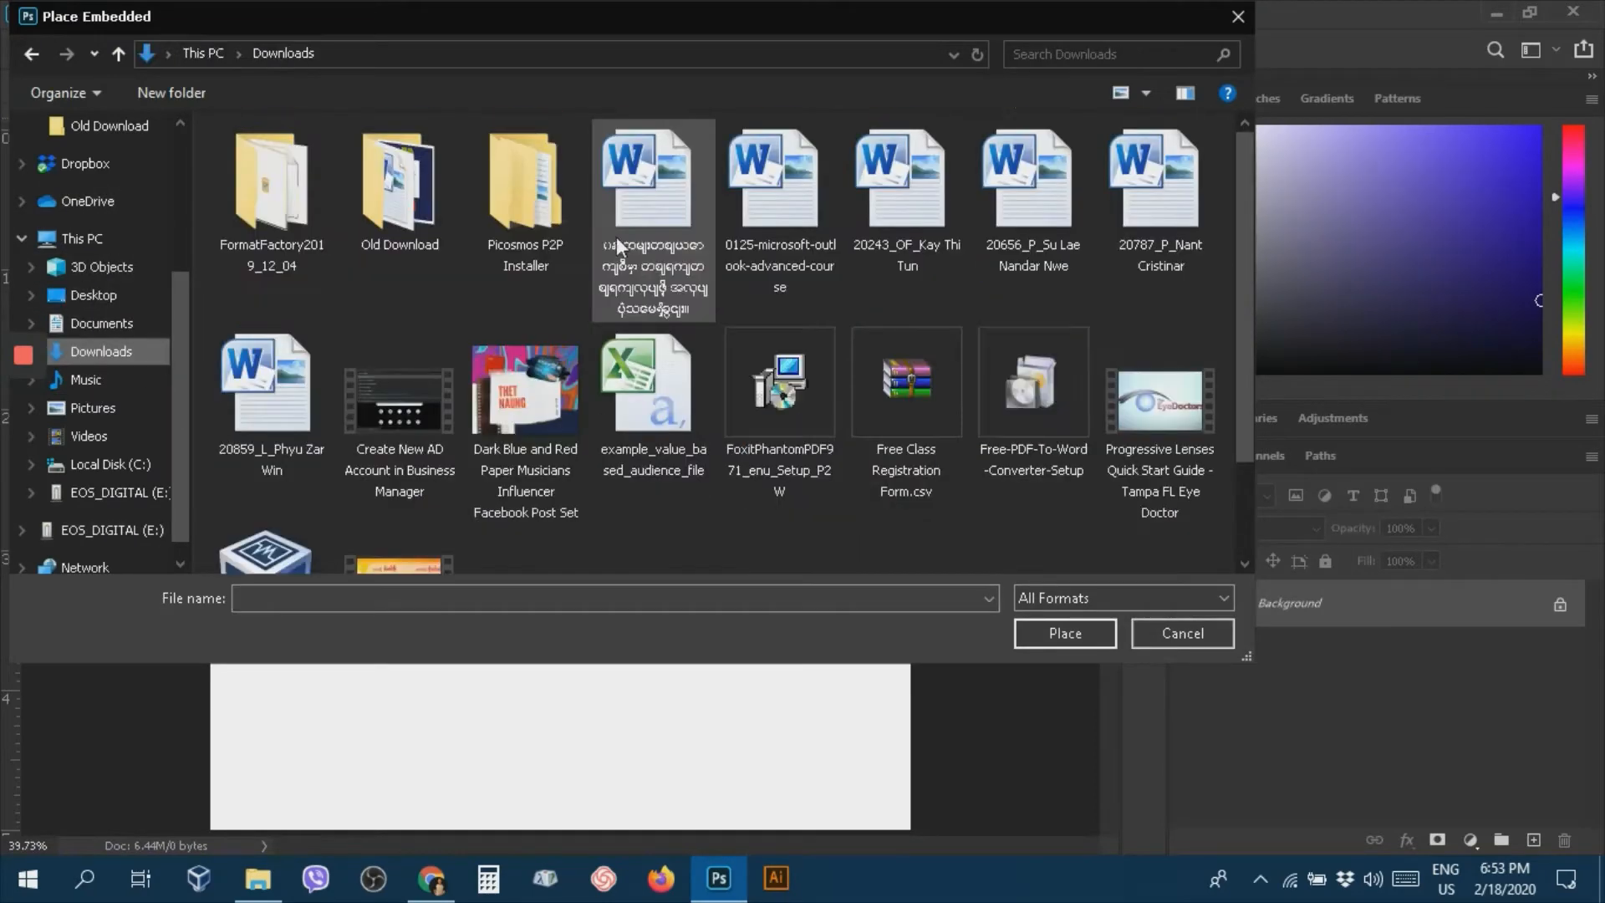
{"action": "double_click", "coordinate": [403, 223]}
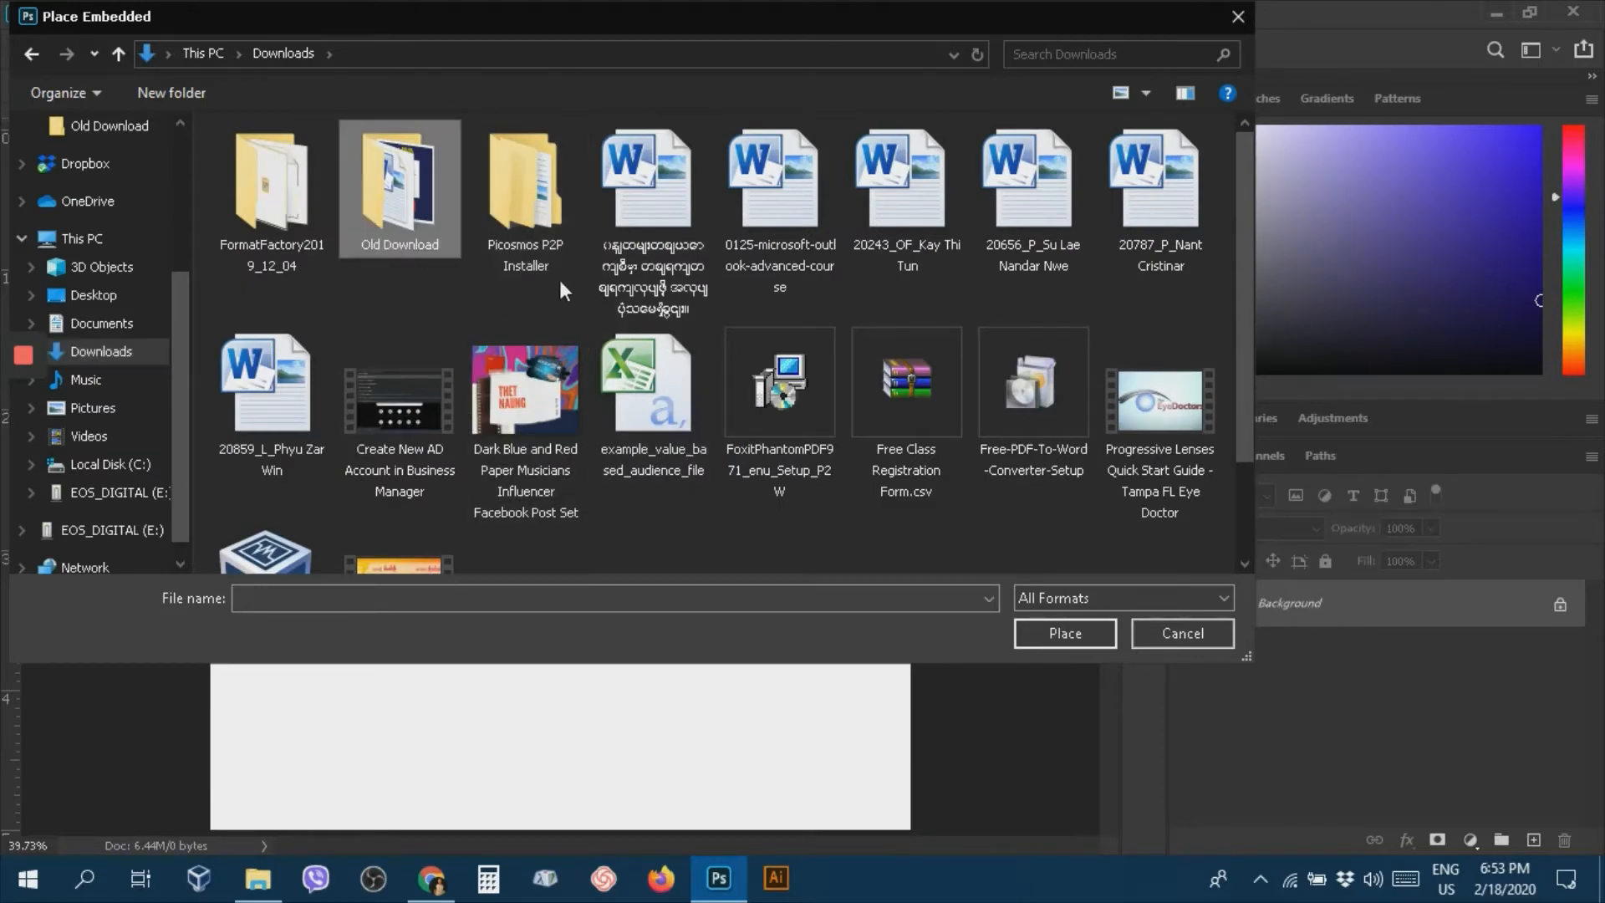
{"action": "scroll", "coordinate": [650, 404], "scroll_direction": "down", "scroll_amount": 4}
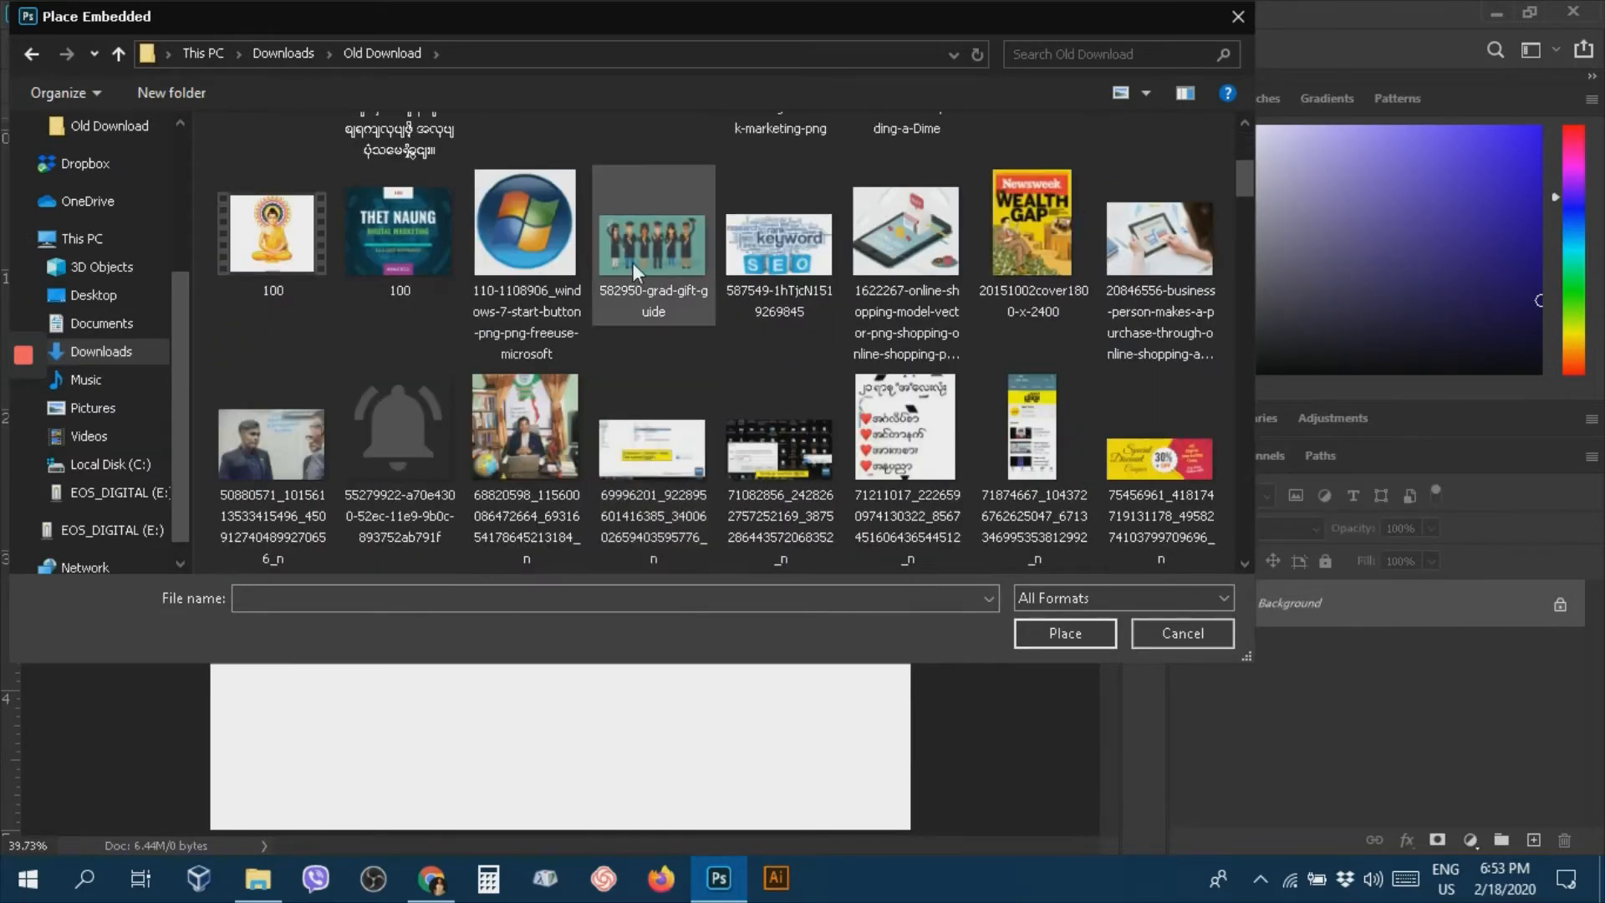
{"action": "double_click", "coordinate": [634, 262]}
{"action": "key", "text": "Return"}
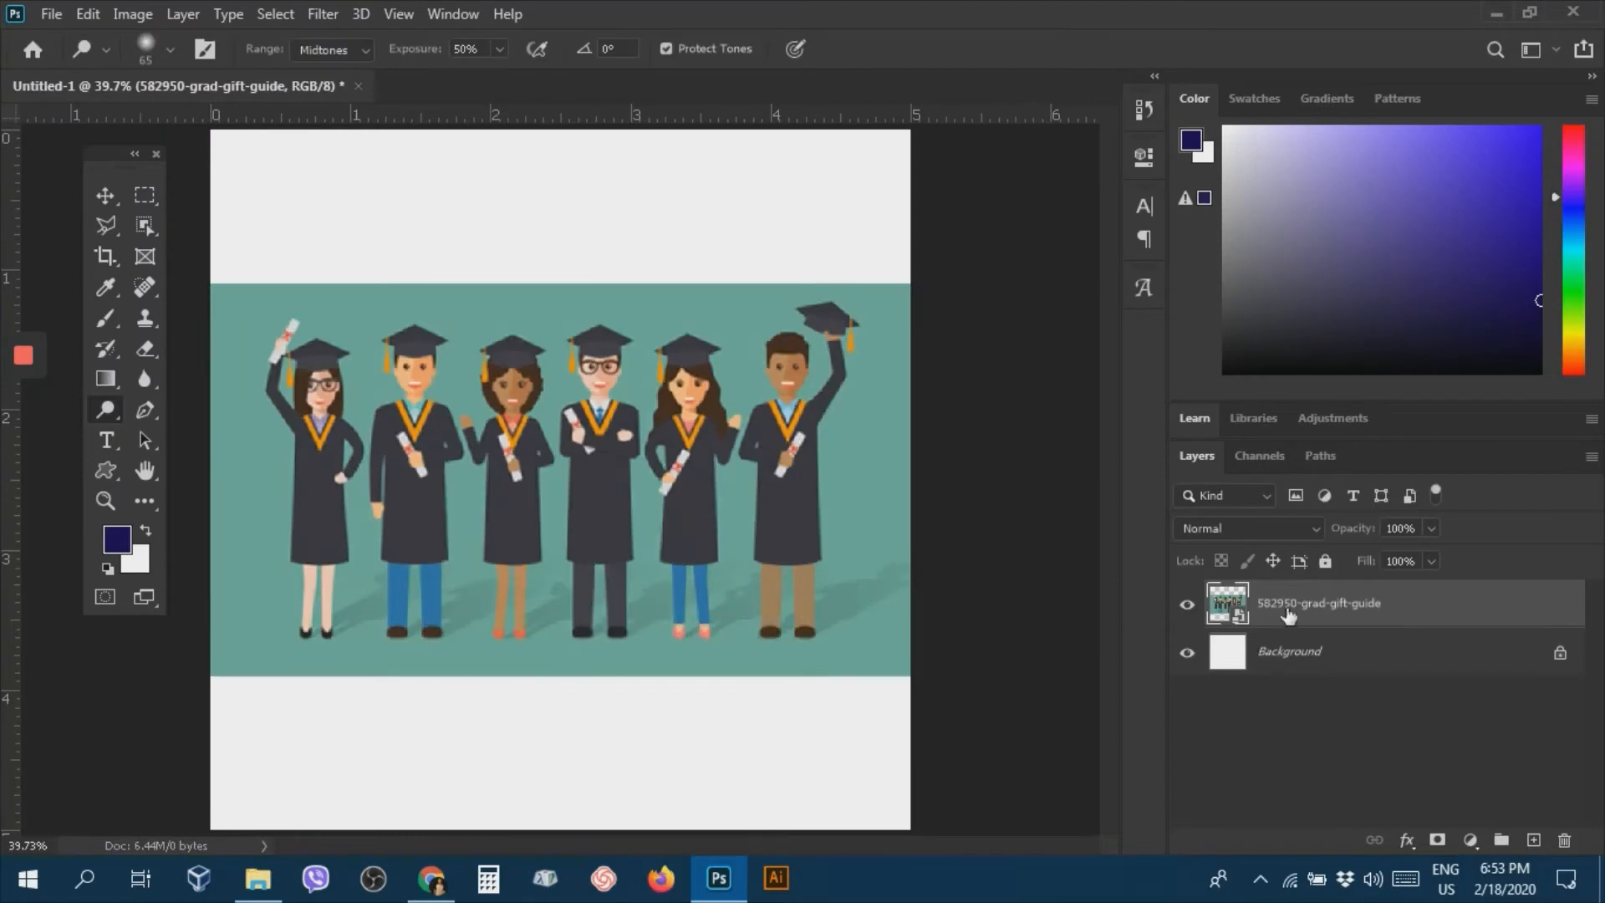
{"action": "right_click", "coordinate": [1295, 608]}
{"action": "left_click", "coordinate": [1048, 455]}
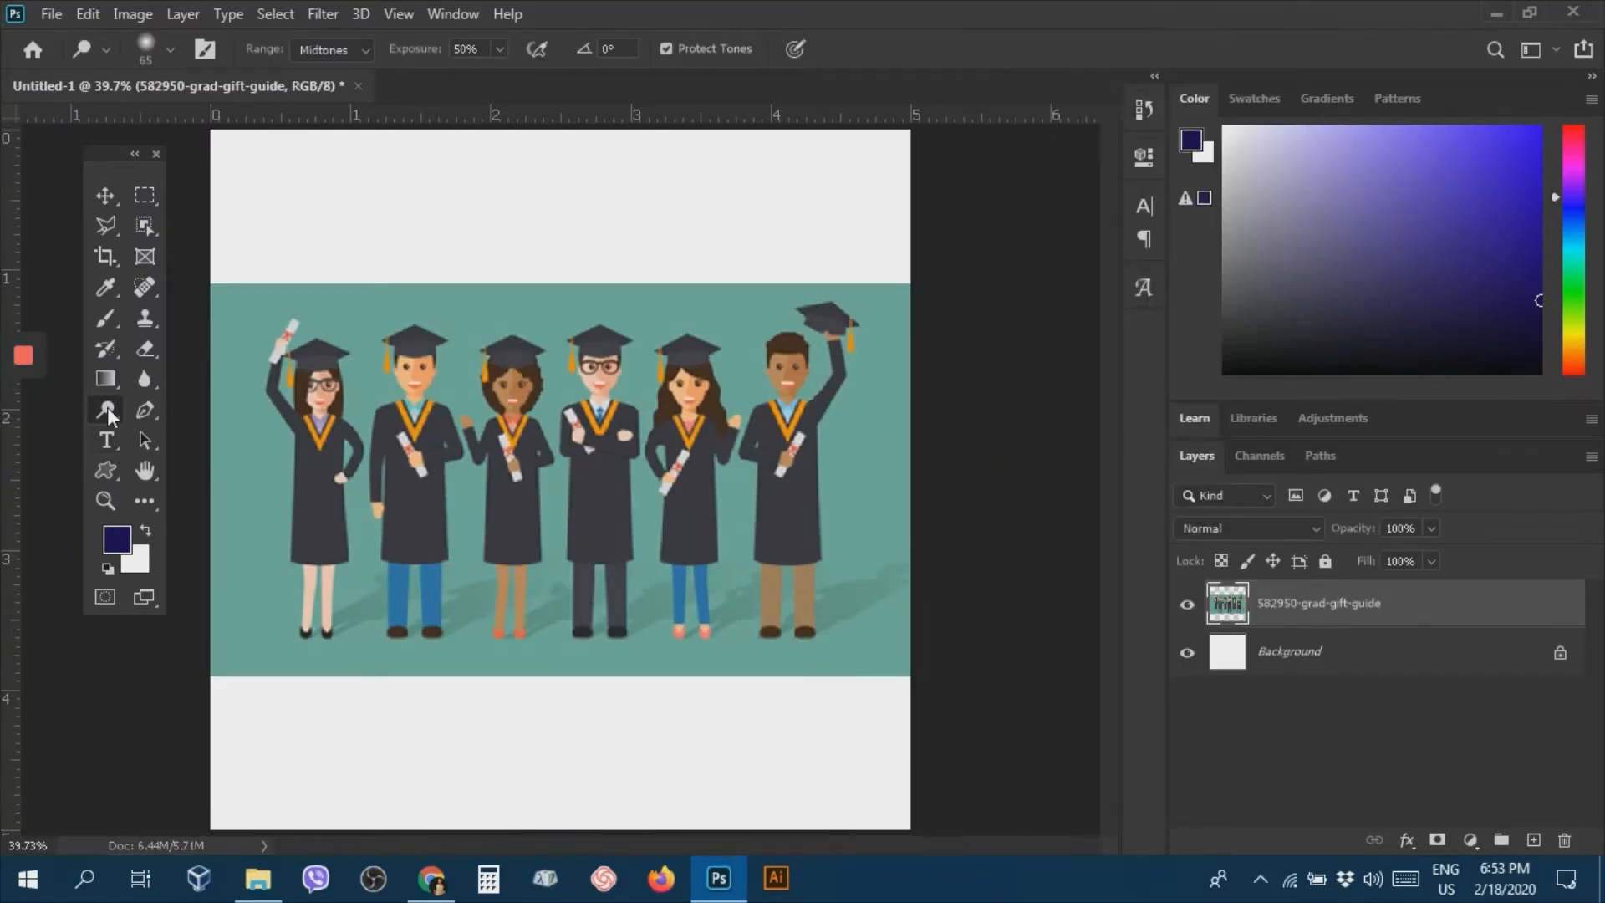
Lighten the areas around the second and third graduates' heads with the Dodge tool.
{"action": "right_click", "coordinate": [107, 408]}
{"action": "left_click", "coordinate": [159, 407]}
{"action": "mouse_move", "coordinate": [421, 377]}
{"action": "left_mouse_down"}
{"action": "mouse_move", "coordinate": [392, 393]}
{"action": "mouse_move", "coordinate": [421, 378]}
{"action": "mouse_move", "coordinate": [410, 365]}
{"action": "mouse_move", "coordinate": [437, 369]}
{"action": "mouse_move", "coordinate": [398, 361]}
{"action": "mouse_move", "coordinate": [451, 364]}
{"action": "mouse_move", "coordinate": [430, 333]}
{"action": "mouse_move", "coordinate": [388, 354]}
{"action": "left_mouse_up"}
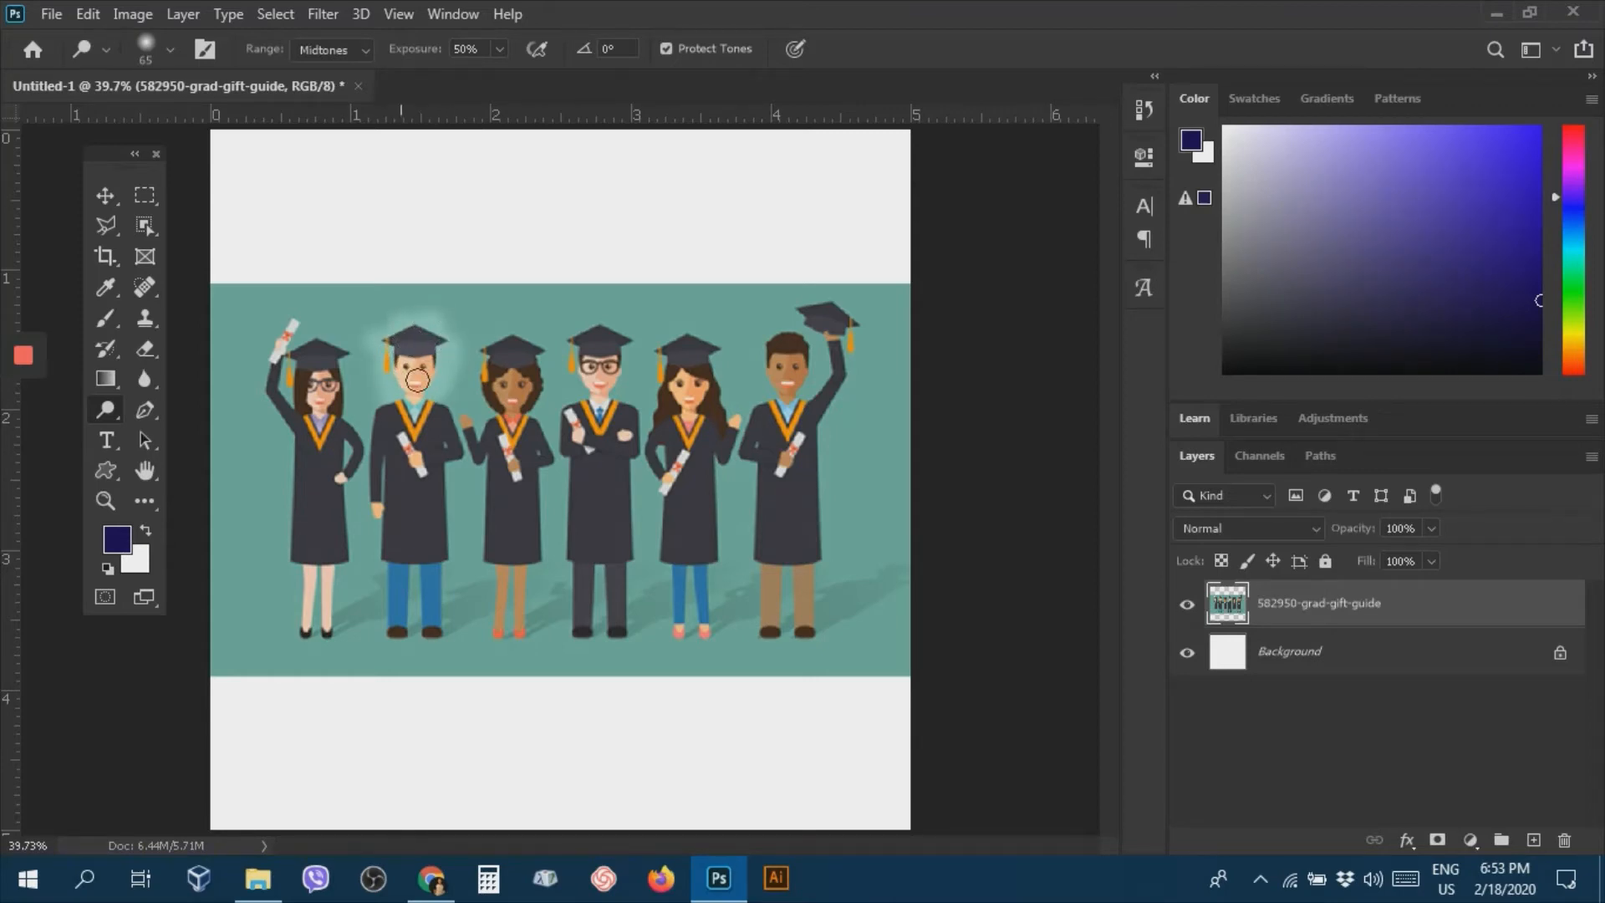
{"action": "key", "text": "ctrl+1"}
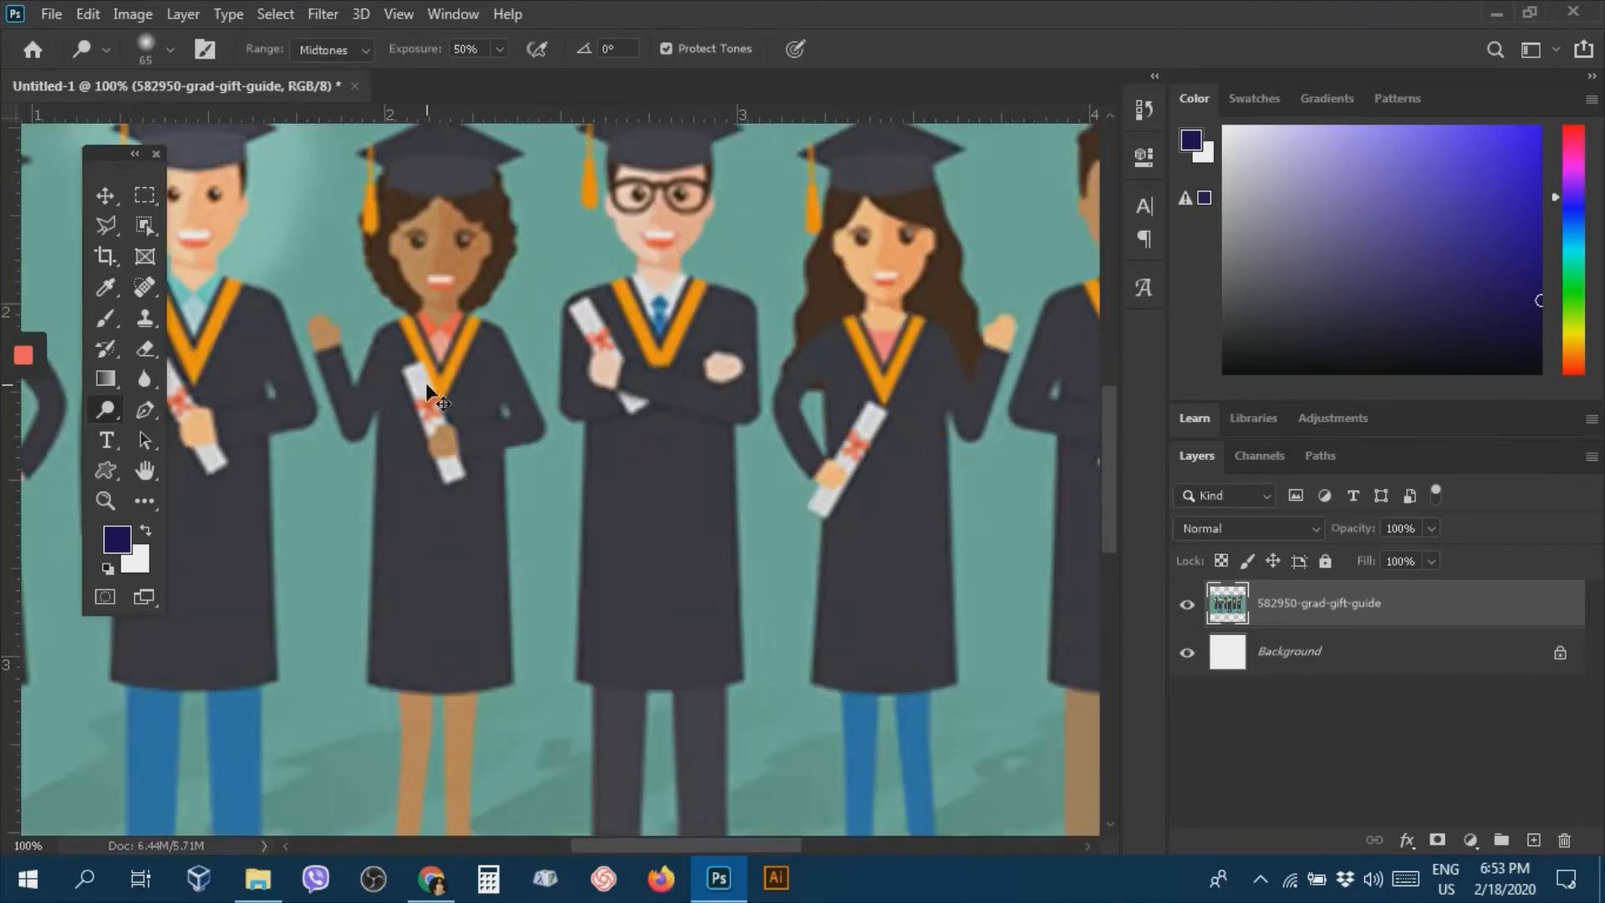
{"action": "left_click_drag", "start_coordinate": [324, 342], "coordinate": [695, 521]}
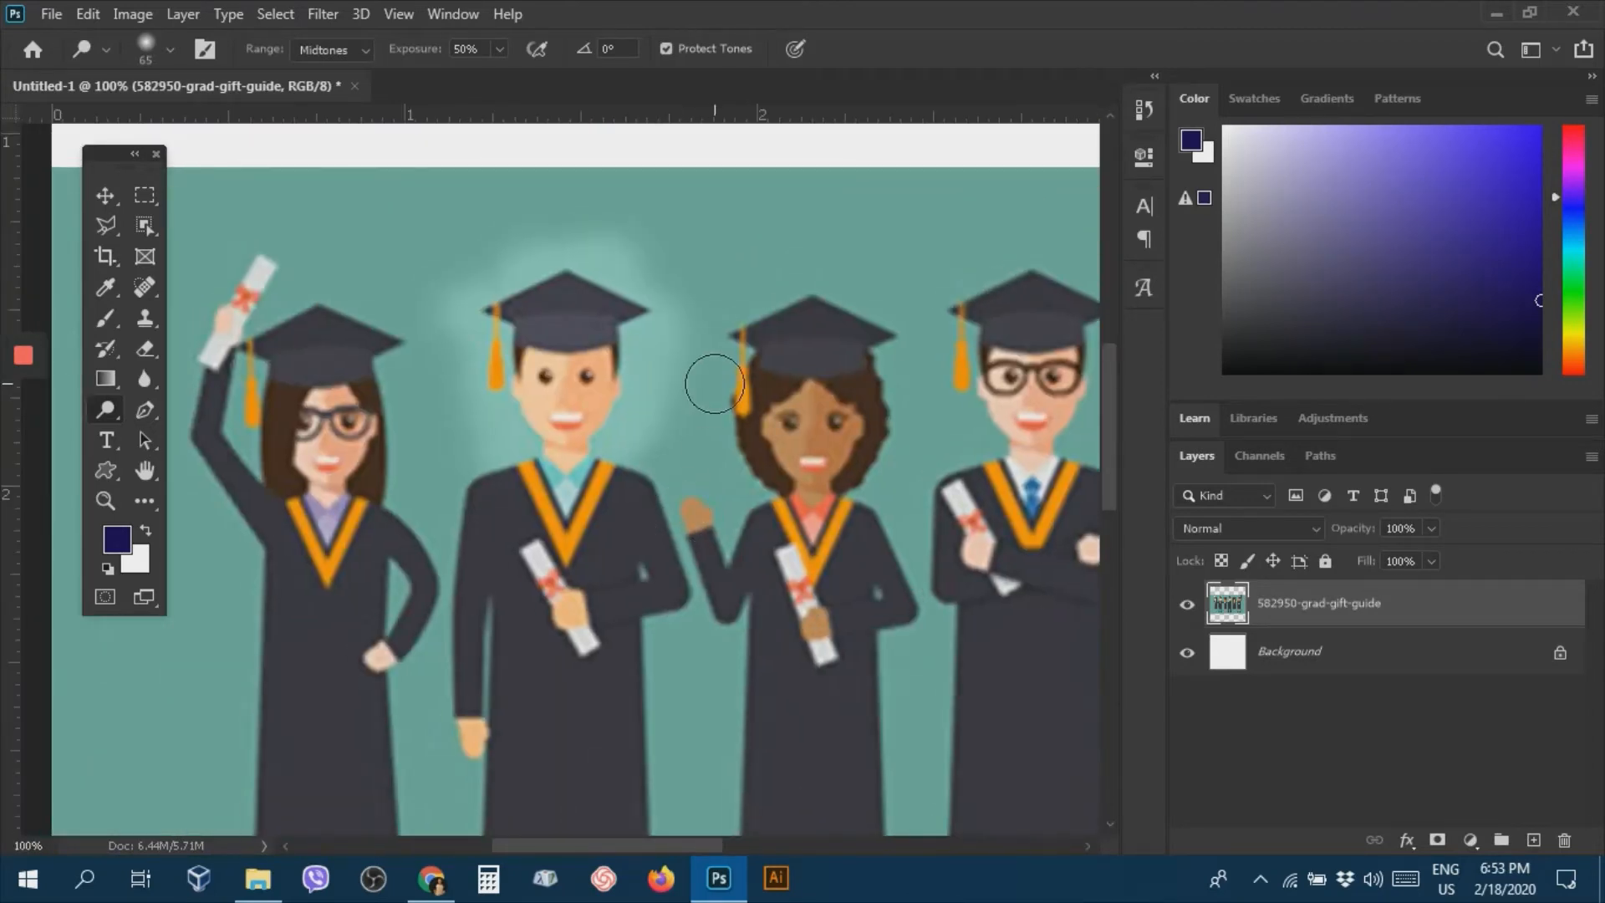
{"action": "mouse_move", "coordinate": [753, 369]}
{"action": "left_mouse_down"}
{"action": "mouse_move", "coordinate": [768, 478]}
{"action": "mouse_move", "coordinate": [877, 459]}
{"action": "mouse_move", "coordinate": [824, 357]}
{"action": "mouse_move", "coordinate": [766, 365]}
{"action": "mouse_move", "coordinate": [746, 306]}
{"action": "mouse_move", "coordinate": [855, 290]}
{"action": "mouse_move", "coordinate": [874, 340]}
{"action": "mouse_move", "coordinate": [860, 414]}
{"action": "mouse_move", "coordinate": [871, 458]}
{"action": "left_mouse_up"}
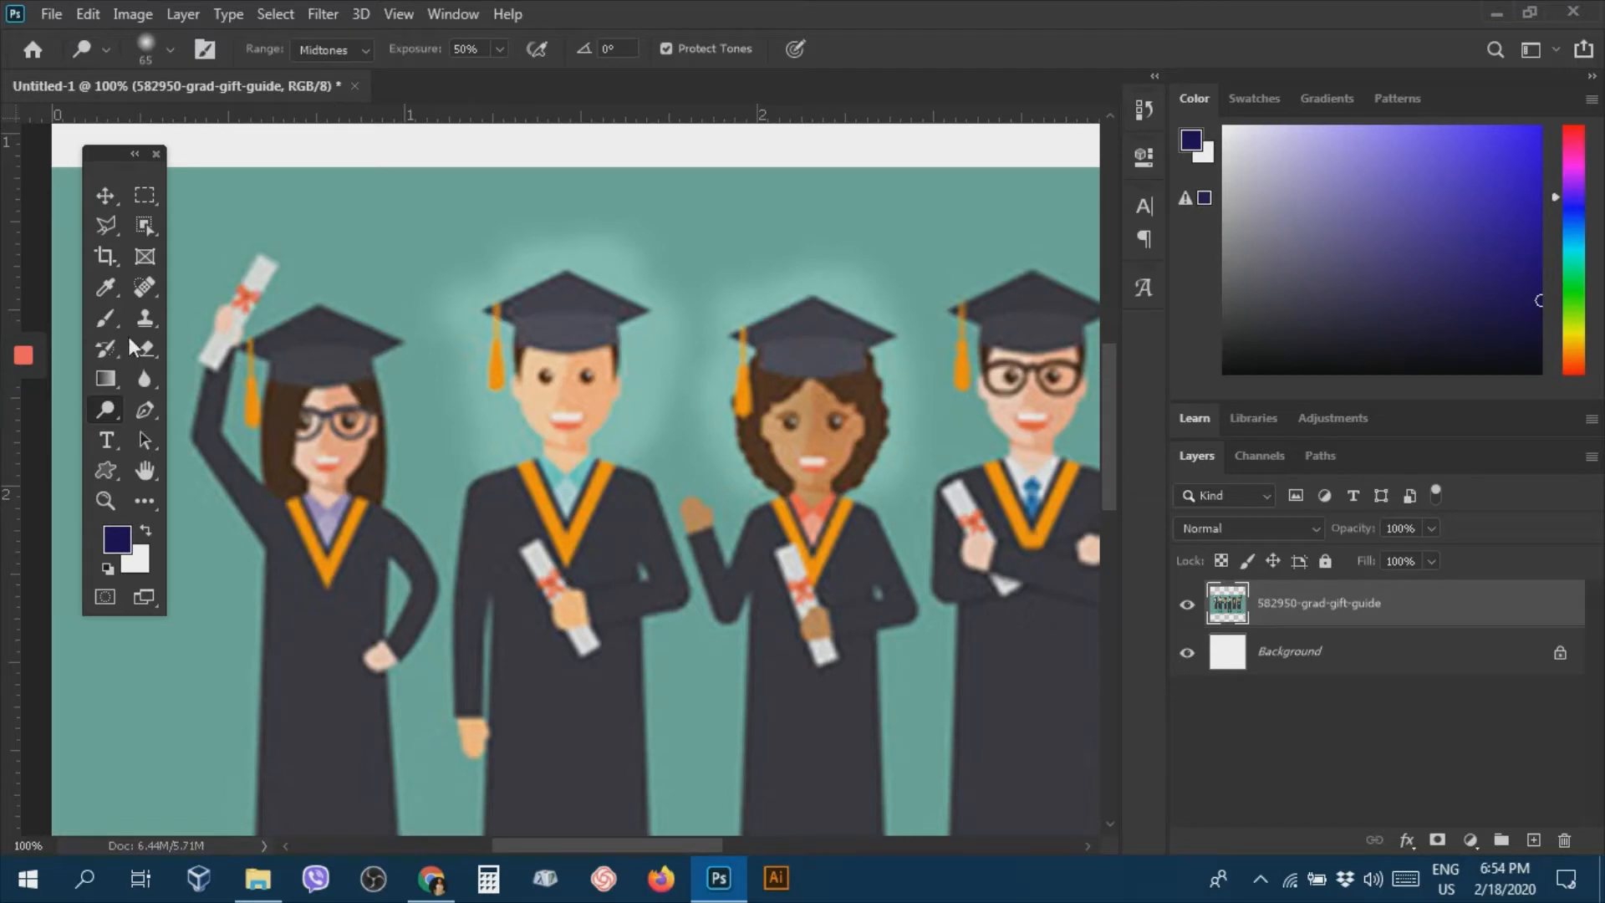
Darken the second graduate's face and the area around it with the Burn tool.
{"action": "left_click", "coordinate": [99, 410]}
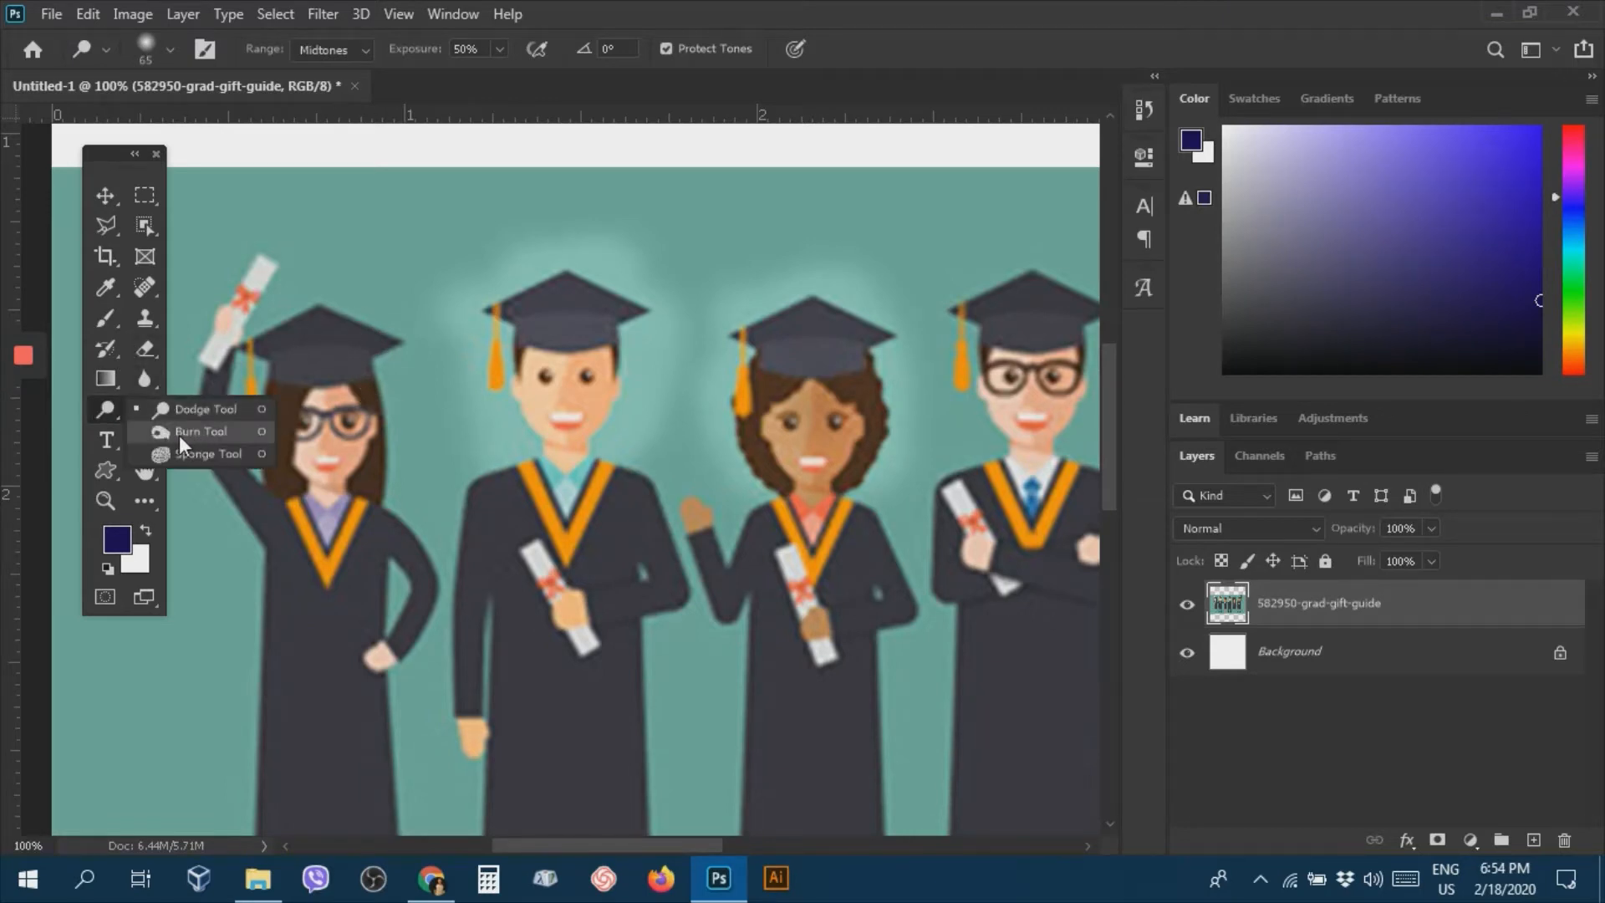
{"action": "left_click", "coordinate": [178, 434]}
{"action": "mouse_move", "coordinate": [566, 379]}
{"action": "left_mouse_down"}
{"action": "mouse_move", "coordinate": [587, 439]}
{"action": "mouse_move", "coordinate": [559, 373]}
{"action": "mouse_move", "coordinate": [534, 401]}
{"action": "mouse_move", "coordinate": [527, 353]}
{"action": "mouse_move", "coordinate": [549, 343]}
{"action": "mouse_move", "coordinate": [584, 428]}
{"action": "mouse_move", "coordinate": [519, 387]}
{"action": "mouse_move", "coordinate": [534, 311]}
{"action": "mouse_move", "coordinate": [542, 404]}
{"action": "mouse_move", "coordinate": [532, 271]}
{"action": "mouse_move", "coordinate": [639, 369]}
{"action": "mouse_move", "coordinate": [591, 510]}
{"action": "mouse_move", "coordinate": [541, 347]}
{"action": "mouse_move", "coordinate": [542, 398]}
{"action": "mouse_move", "coordinate": [576, 441]}
{"action": "mouse_move", "coordinate": [577, 470]}
{"action": "mouse_move", "coordinate": [549, 464]}
{"action": "mouse_move", "coordinate": [516, 390]}
{"action": "mouse_move", "coordinate": [523, 338]}
{"action": "mouse_move", "coordinate": [513, 426]}
{"action": "mouse_move", "coordinate": [542, 451]}
{"action": "mouse_move", "coordinate": [560, 365]}
{"action": "mouse_move", "coordinate": [585, 472]}
{"action": "left_mouse_up"}
Desaturate the faces of the four graduates in view with the Sponge tool.
{"action": "right_click", "coordinate": [102, 409]}
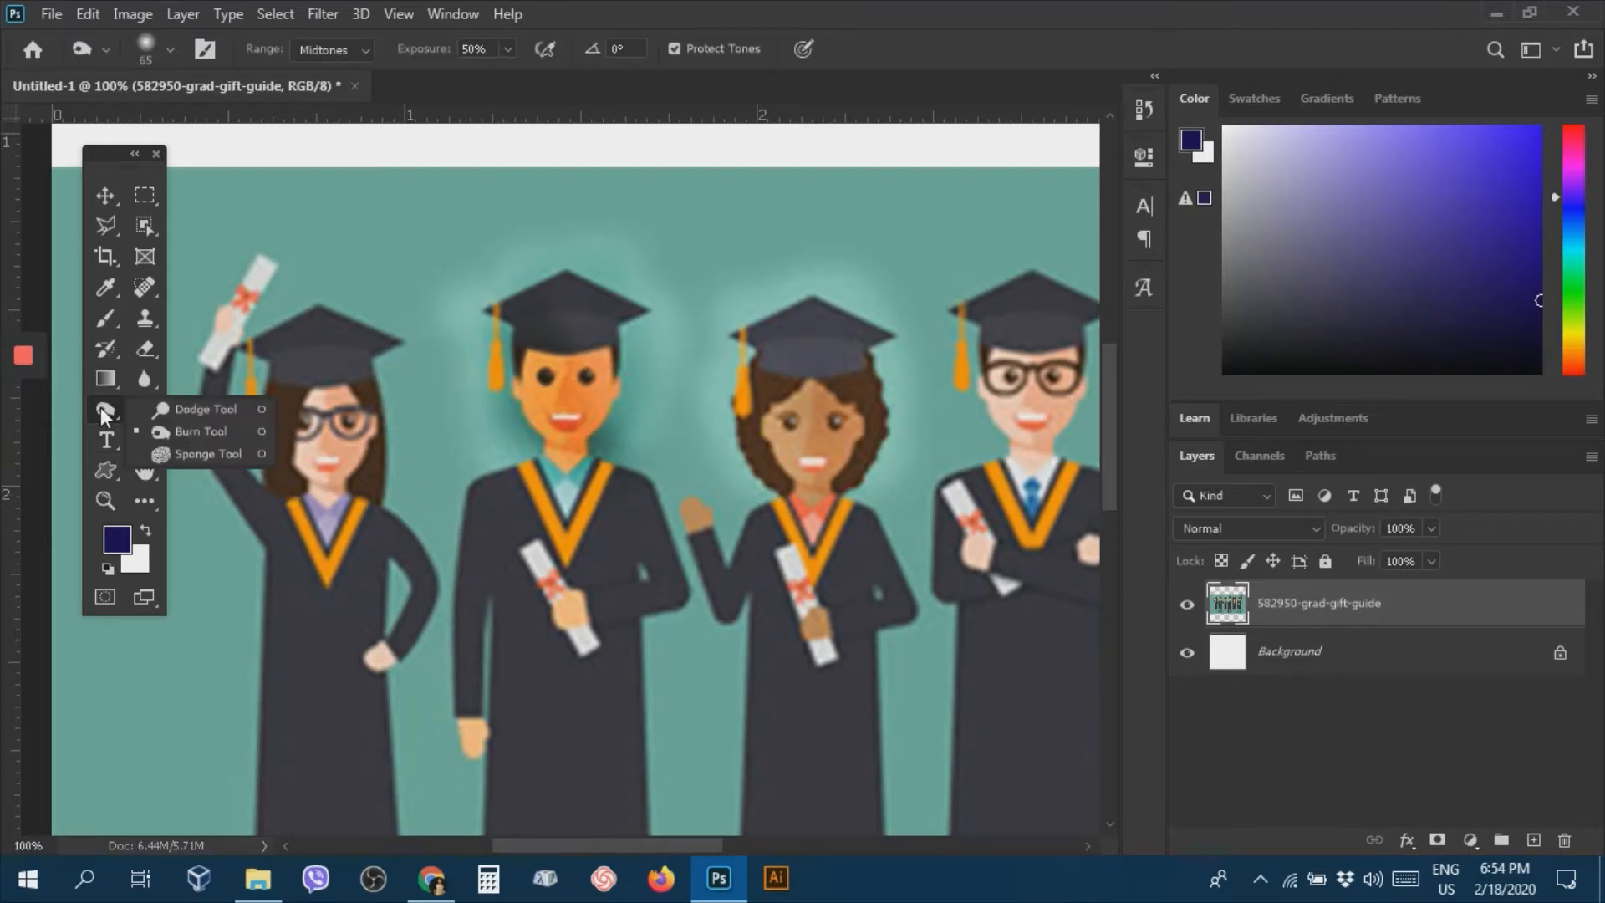
{"action": "left_click", "coordinate": [185, 454]}
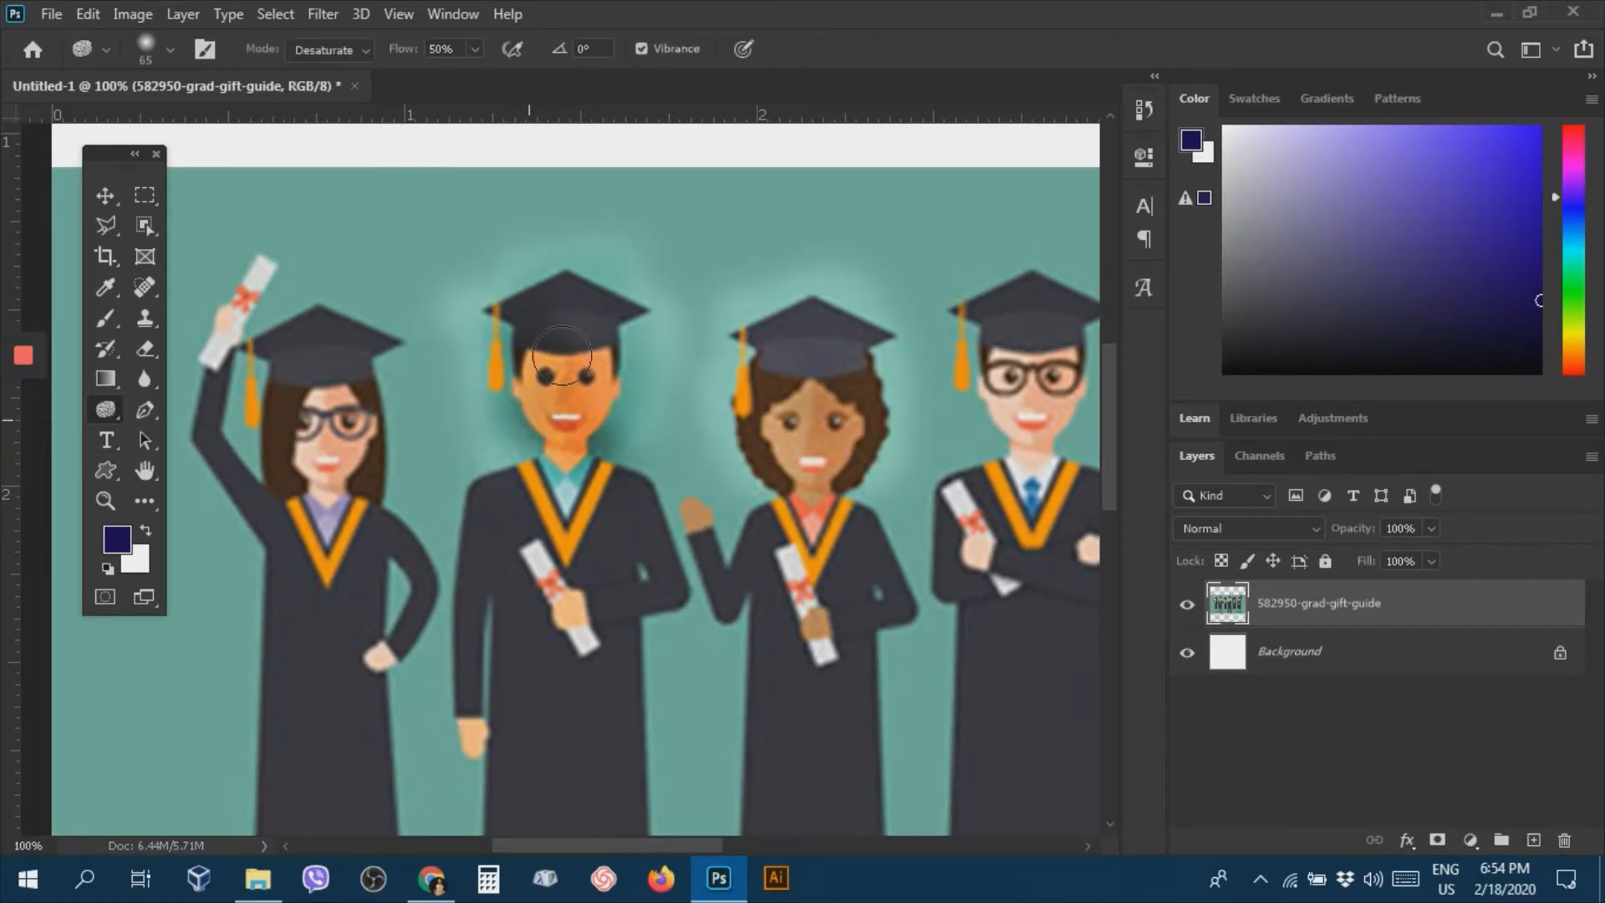
{"action": "mouse_move", "coordinate": [808, 381]}
{"action": "left_mouse_down"}
{"action": "mouse_move", "coordinate": [772, 490]}
{"action": "mouse_move", "coordinate": [827, 499]}
{"action": "left_mouse_up"}
{"action": "mouse_move", "coordinate": [551, 448]}
{"action": "left_mouse_down"}
{"action": "mouse_move", "coordinate": [591, 330]}
{"action": "mouse_move", "coordinate": [599, 397]}
{"action": "mouse_move", "coordinate": [577, 496]}
{"action": "mouse_move", "coordinate": [533, 366]}
{"action": "mouse_move", "coordinate": [525, 411]}
{"action": "mouse_move", "coordinate": [581, 468]}
{"action": "mouse_move", "coordinate": [544, 341]}
{"action": "mouse_move", "coordinate": [585, 384]}
{"action": "mouse_move", "coordinate": [581, 447]}
{"action": "mouse_move", "coordinate": [601, 353]}
{"action": "mouse_move", "coordinate": [603, 421]}
{"action": "mouse_move", "coordinate": [558, 351]}
{"action": "mouse_move", "coordinate": [560, 430]}
{"action": "left_mouse_up"}
{"action": "mouse_move", "coordinate": [740, 467]}
{"action": "left_mouse_down"}
{"action": "mouse_move", "coordinate": [801, 429]}
{"action": "mouse_move", "coordinate": [794, 478]}
{"action": "mouse_move", "coordinate": [860, 473]}
{"action": "mouse_move", "coordinate": [802, 416]}
{"action": "mouse_move", "coordinate": [823, 386]}
{"action": "mouse_move", "coordinate": [838, 458]}
{"action": "mouse_move", "coordinate": [867, 487]}
{"action": "mouse_move", "coordinate": [835, 387]}
{"action": "mouse_move", "coordinate": [851, 418]}
{"action": "left_mouse_up"}
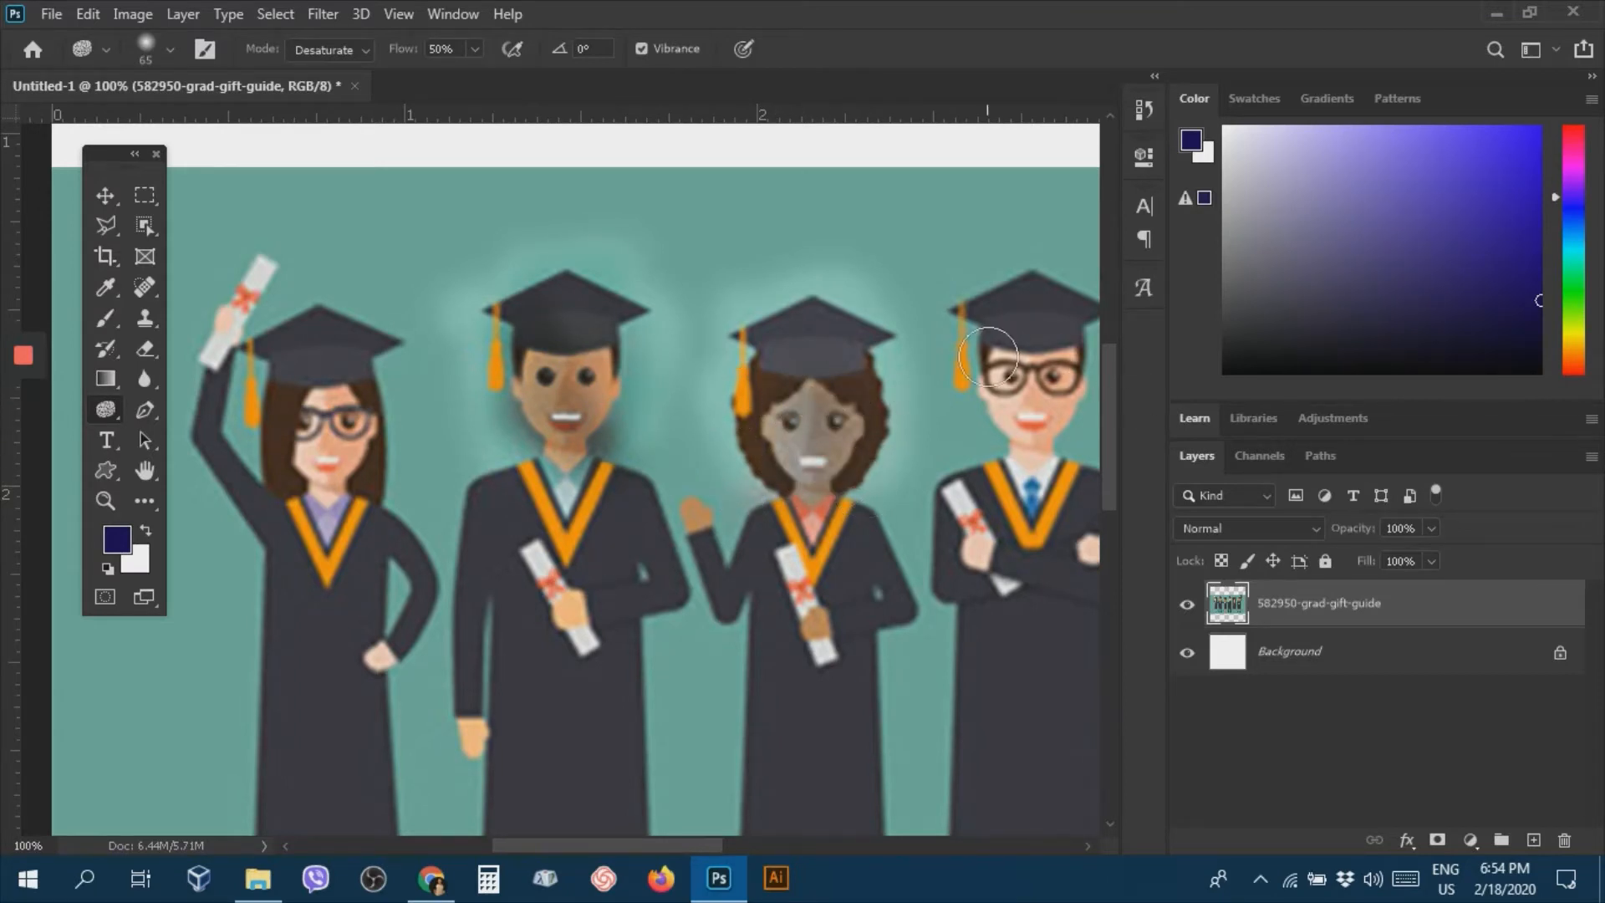
{"action": "mouse_move", "coordinate": [973, 423]}
{"action": "left_mouse_down"}
{"action": "mouse_move", "coordinate": [991, 466]}
{"action": "mouse_move", "coordinate": [988, 405]}
{"action": "left_mouse_up"}
{"action": "mouse_move", "coordinate": [279, 405]}
{"action": "left_mouse_down"}
{"action": "mouse_move", "coordinate": [356, 473]}
{"action": "mouse_move", "coordinate": [338, 393]}
{"action": "mouse_move", "coordinate": [328, 453]}
{"action": "mouse_move", "coordinate": [300, 409]}
{"action": "mouse_move", "coordinate": [311, 496]}
{"action": "mouse_move", "coordinate": [337, 393]}
{"action": "mouse_move", "coordinate": [301, 464]}
{"action": "left_mouse_up"}
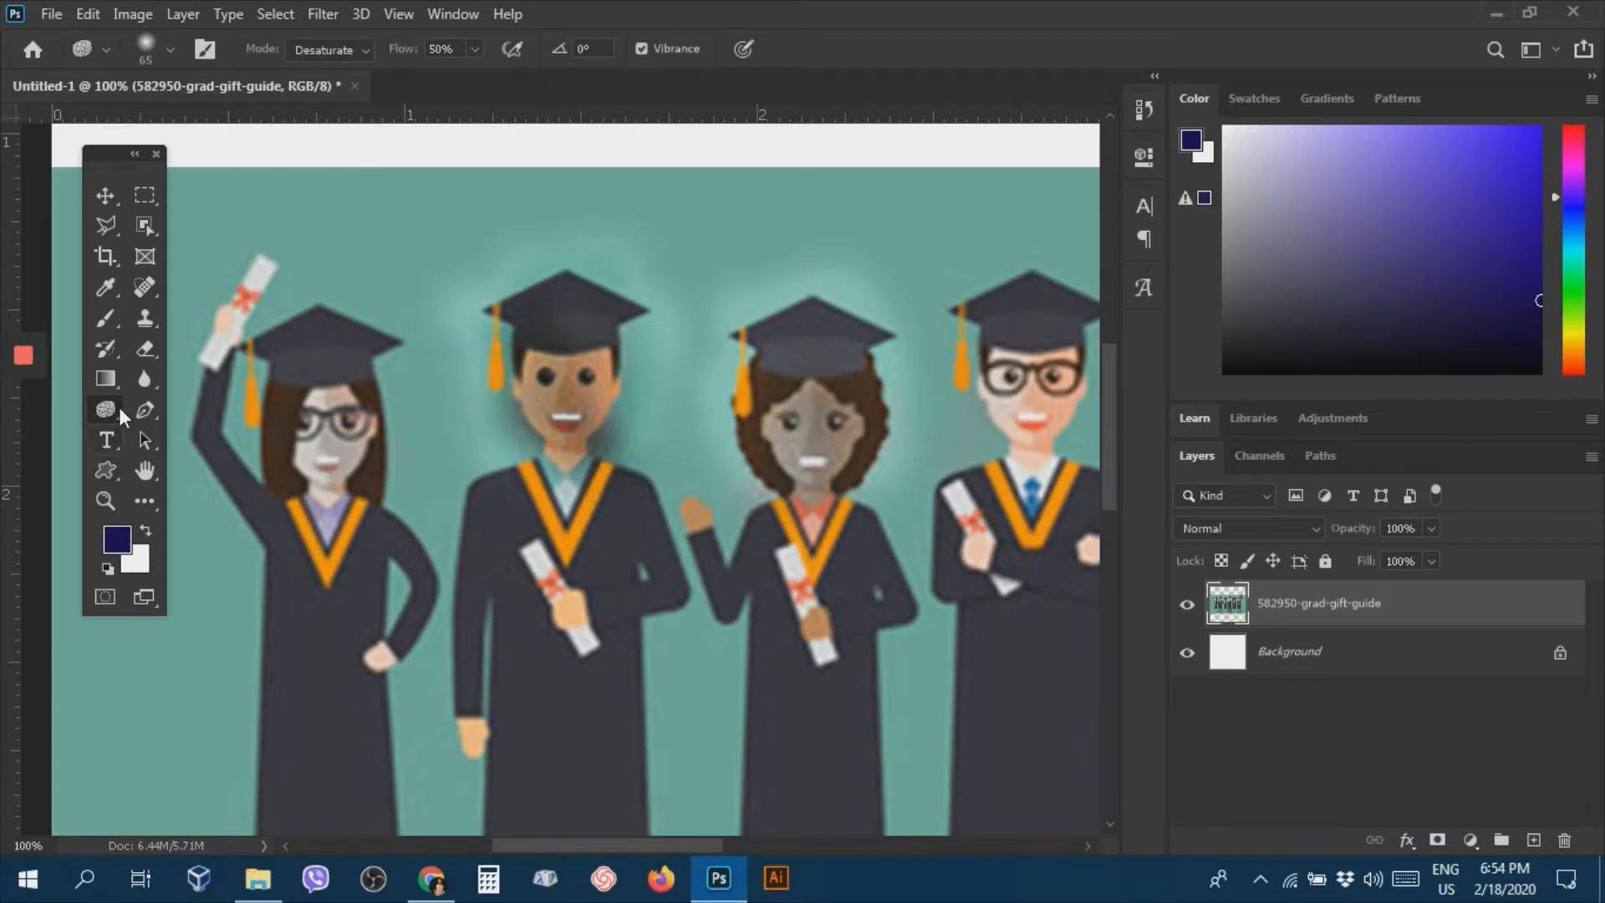
Switch from the Sponge tool back to the Dodge tool.
{"action": "right_click", "coordinate": [117, 404]}
{"action": "left_click", "coordinate": [172, 408]}
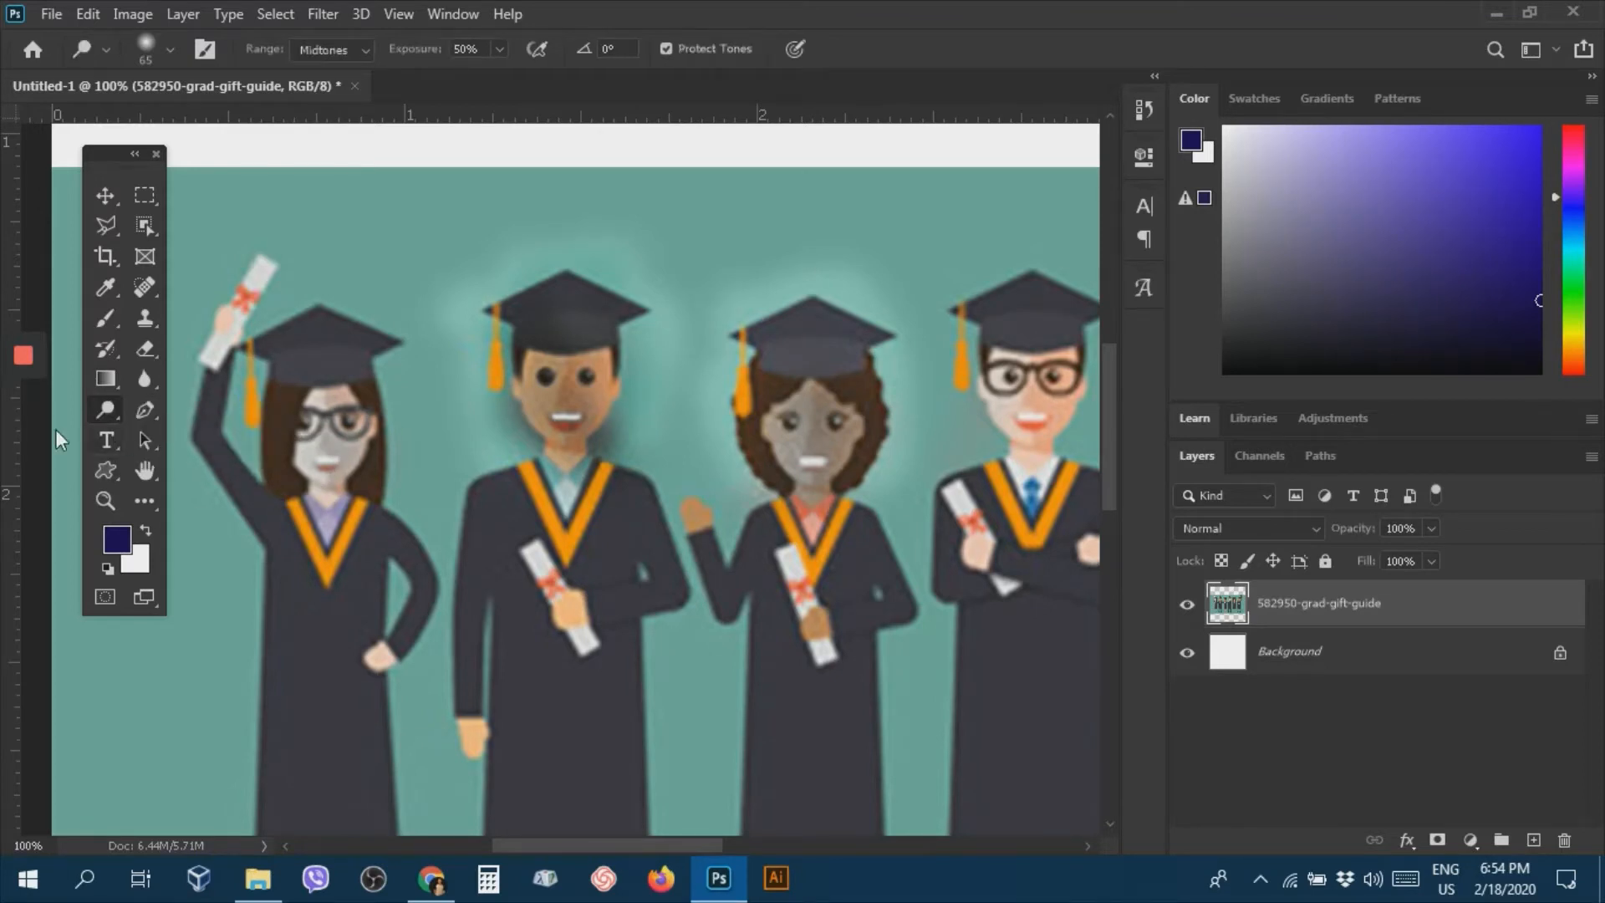
{"action": "mouse_move", "coordinate": [25, 353]}
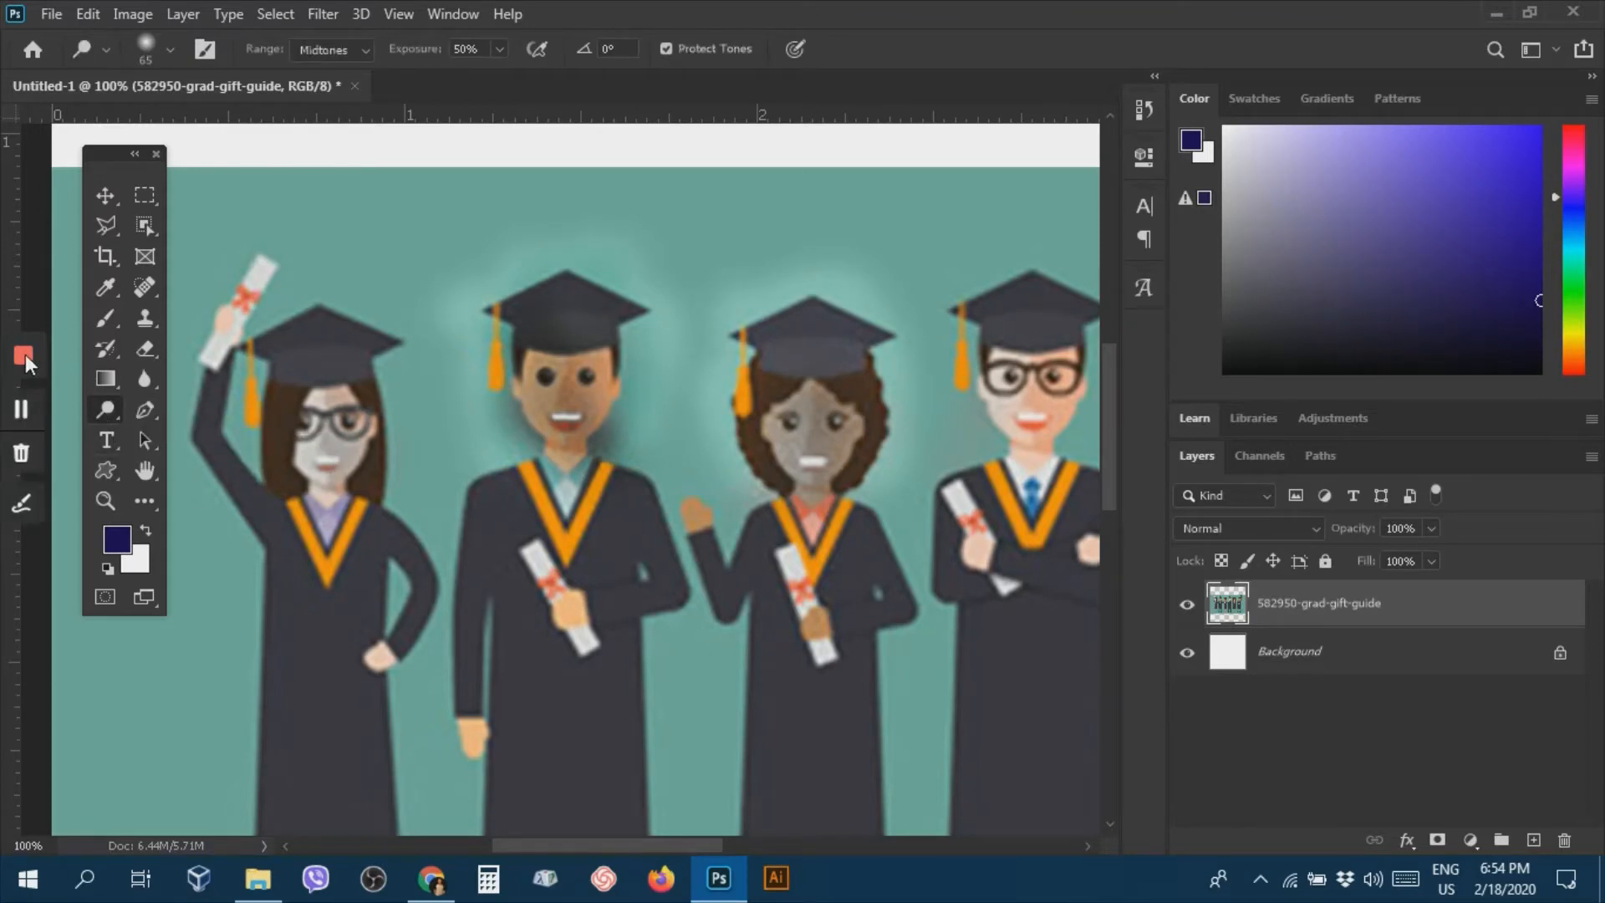
{"action": "left_click", "coordinate": [22, 411]}
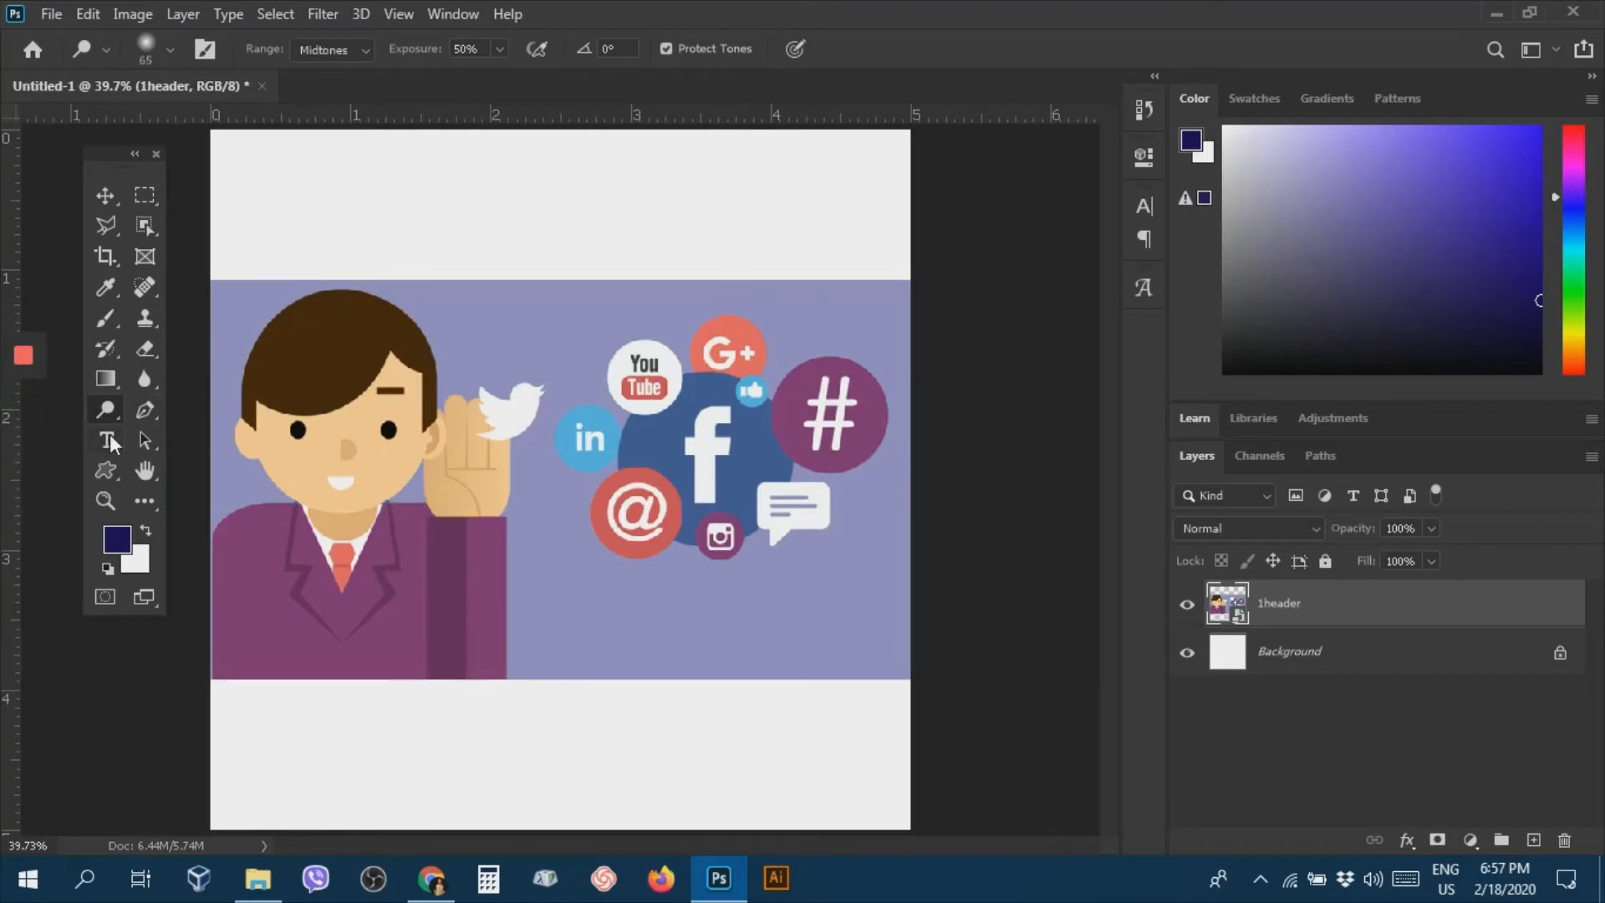
Look through the pen tool group and keep the Pen tool active.
{"action": "left_click", "coordinate": [144, 410]}
{"action": "left_click", "coordinate": [219, 413]}
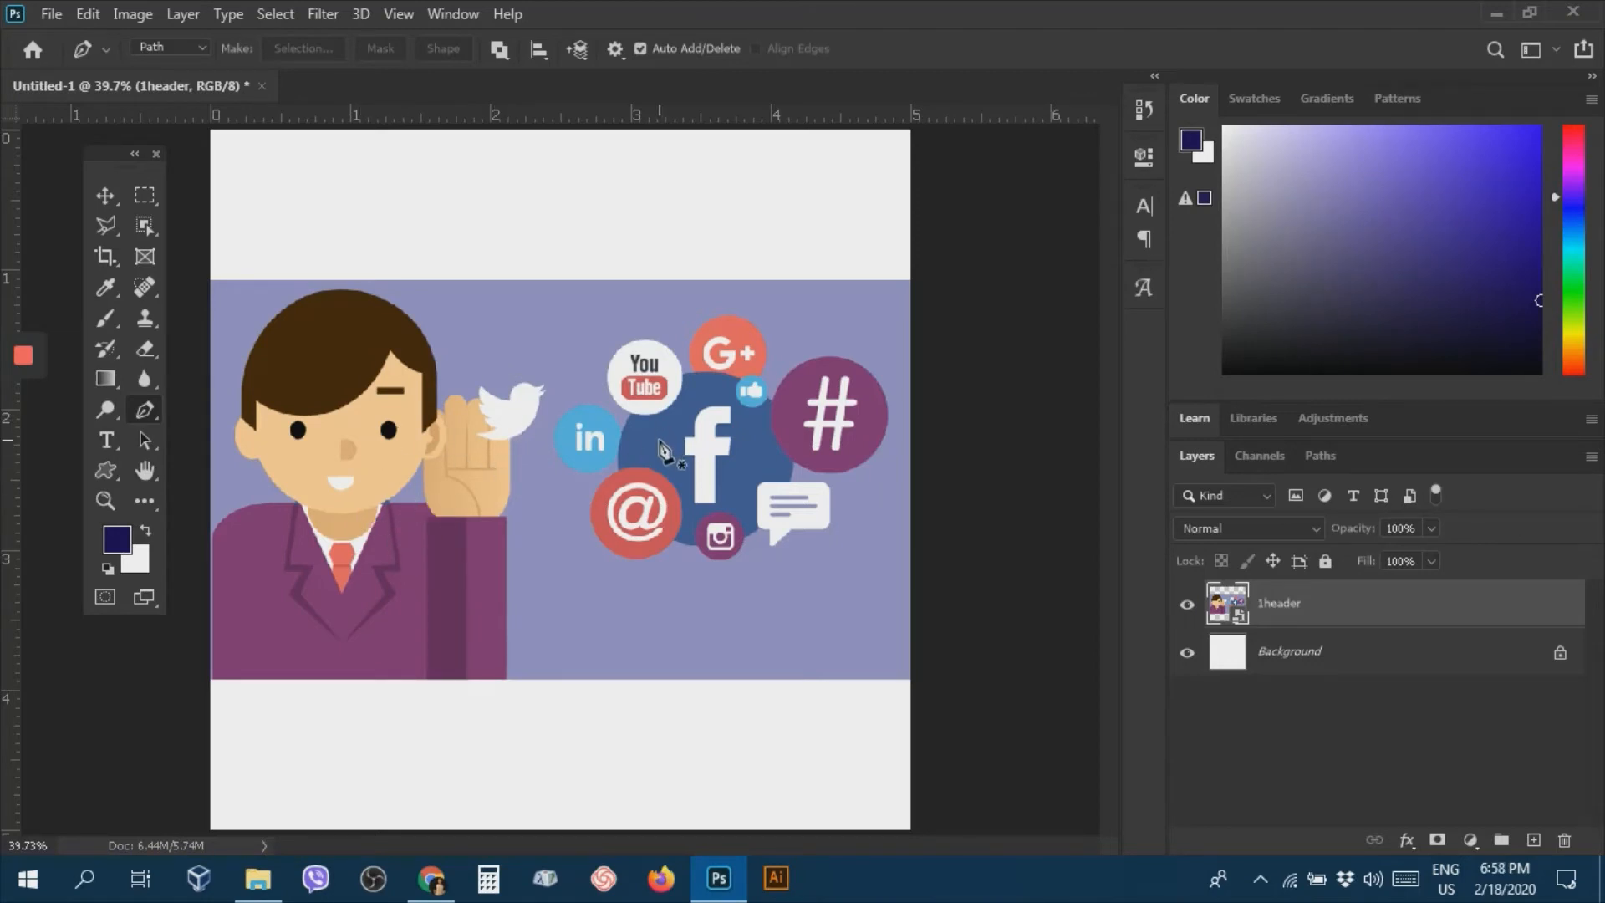
{"action": "right_click", "coordinate": [148, 409]}
{"action": "left_click", "coordinate": [202, 409]}
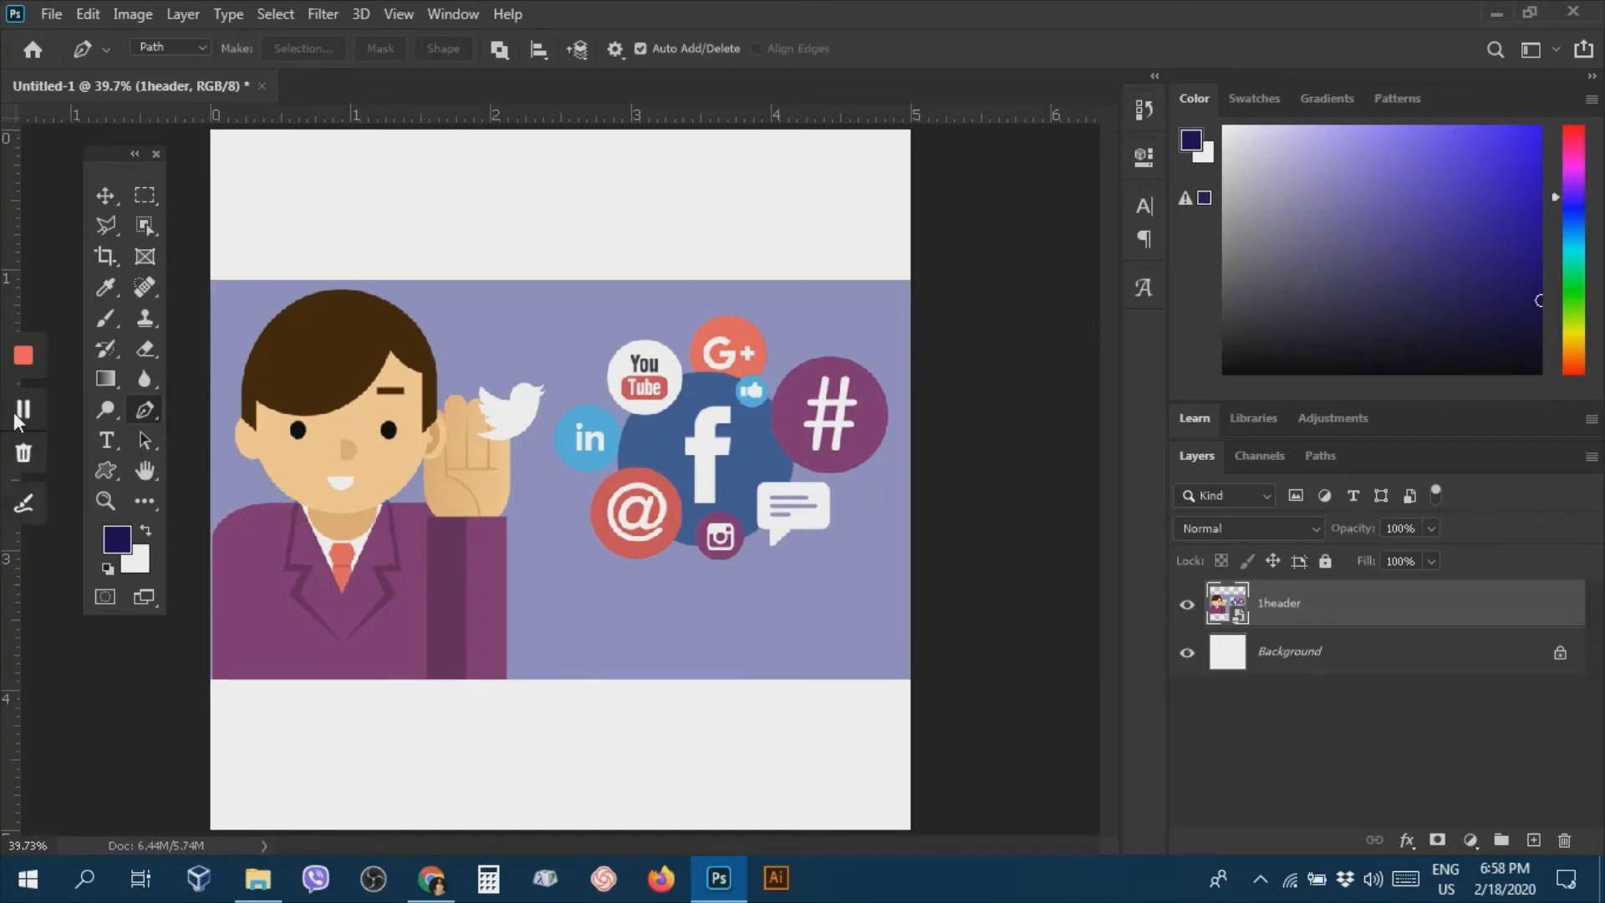
{"action": "right_click", "coordinate": [136, 412]}
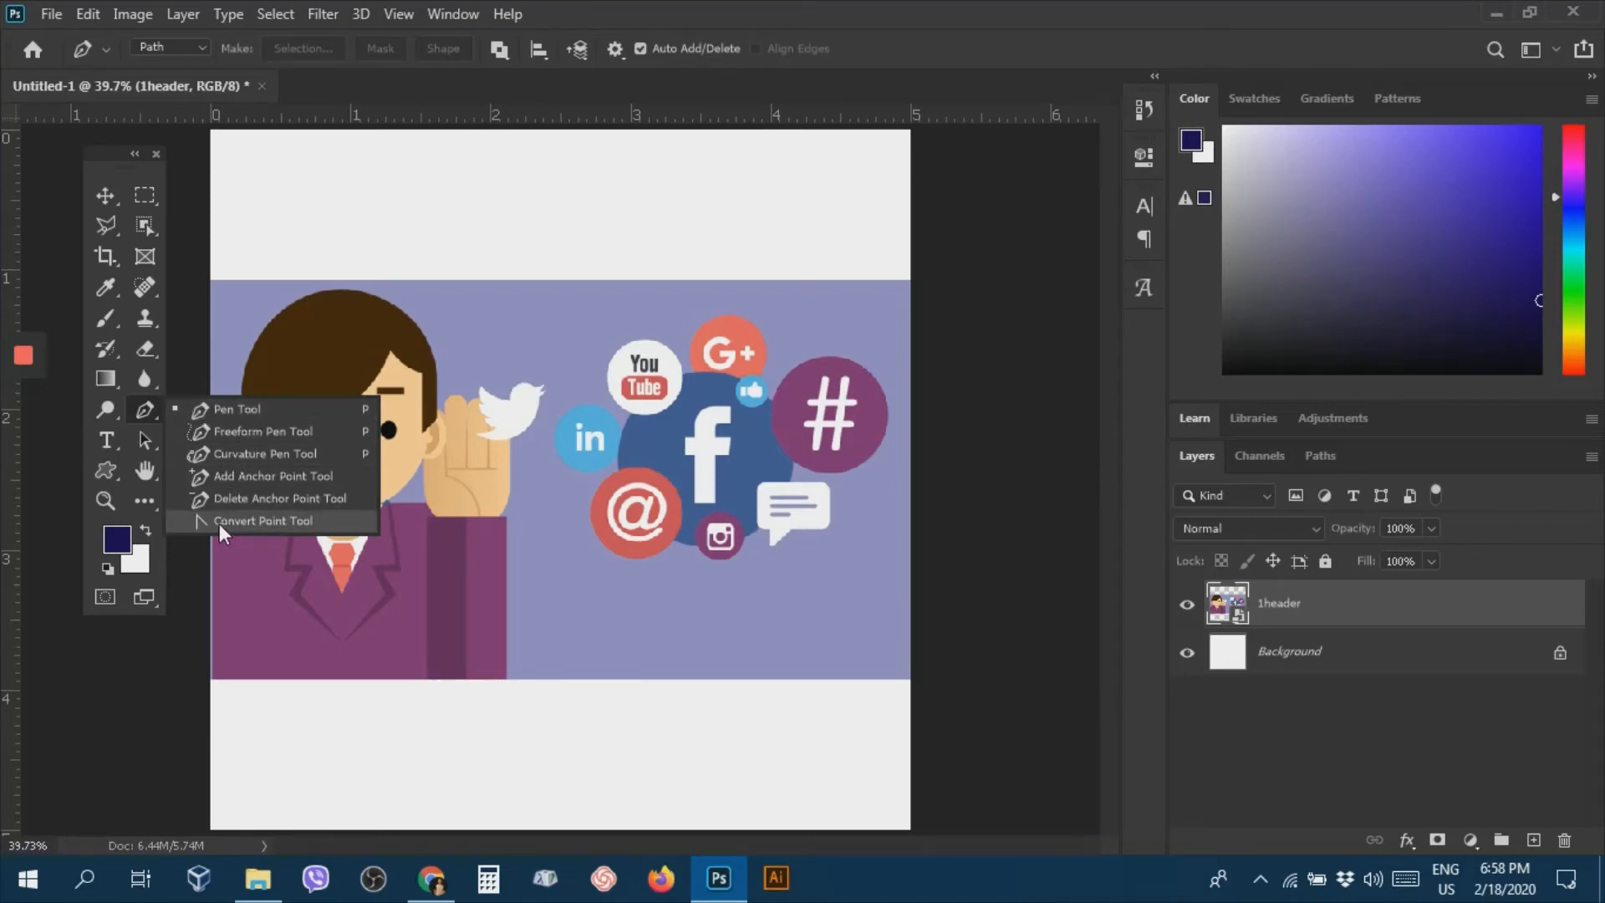
{"action": "left_click", "coordinate": [224, 409]}
Draw a closed curved path with the Pen tool from beside the man's hair, through the social media icons and above the picture.
{"action": "left_click", "coordinate": [448, 284]}
{"action": "left_click", "coordinate": [492, 351]}
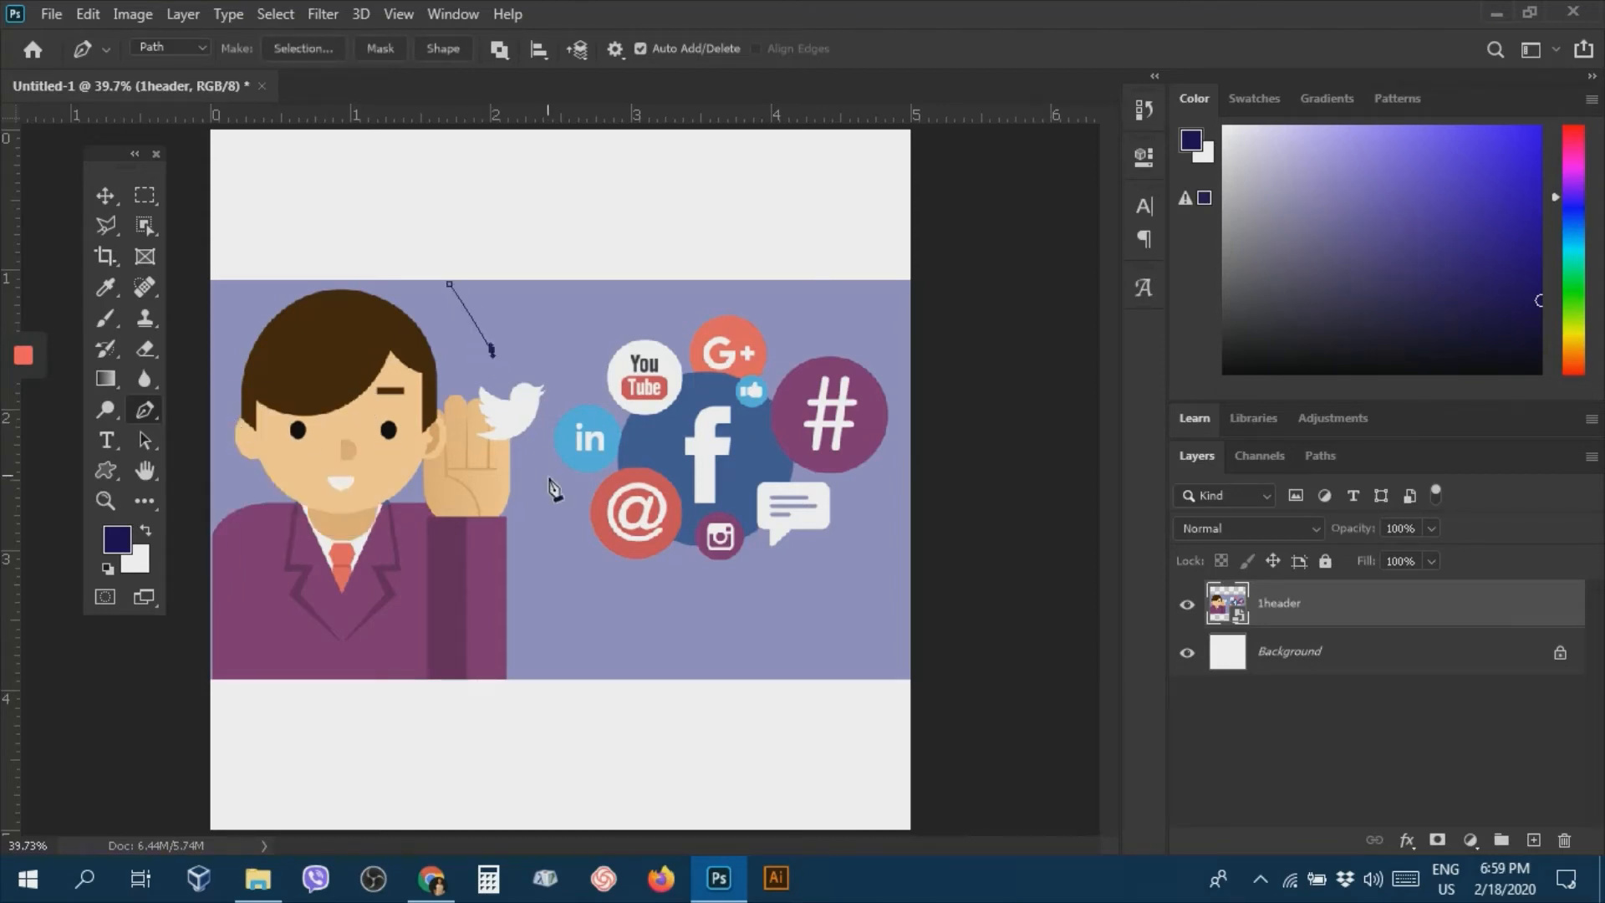
{"action": "left_click_drag", "start_coordinate": [546, 478], "coordinate": [531, 574]}
{"action": "left_click_drag", "start_coordinate": [748, 489], "coordinate": [805, 627]}
{"action": "left_click_drag", "start_coordinate": [812, 332], "coordinate": [864, 316]}
{"action": "left_click_drag", "start_coordinate": [683, 264], "coordinate": [686, 219]}
{"action": "left_click_drag", "start_coordinate": [558, 262], "coordinate": [558, 349]}
{"action": "left_click_drag", "start_coordinate": [494, 247], "coordinate": [488, 199]}
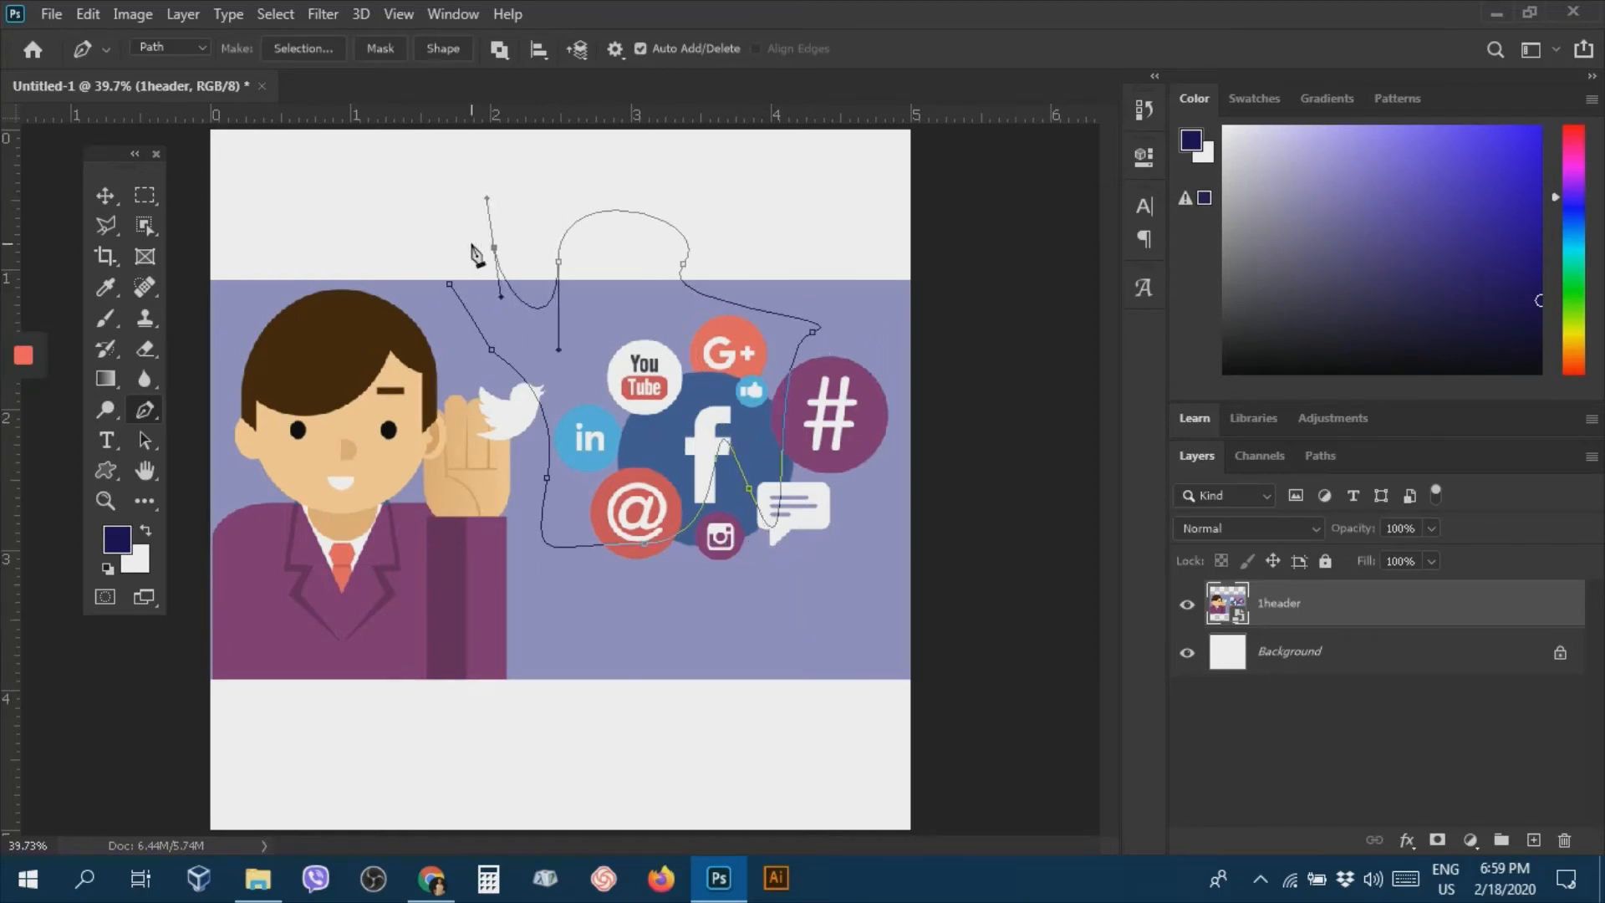
{"action": "left_click_drag", "start_coordinate": [449, 285], "coordinate": [502, 281]}
Convert the closed pen path to a selection and deselect it.
{"action": "key", "text": "ctrl+Return"}
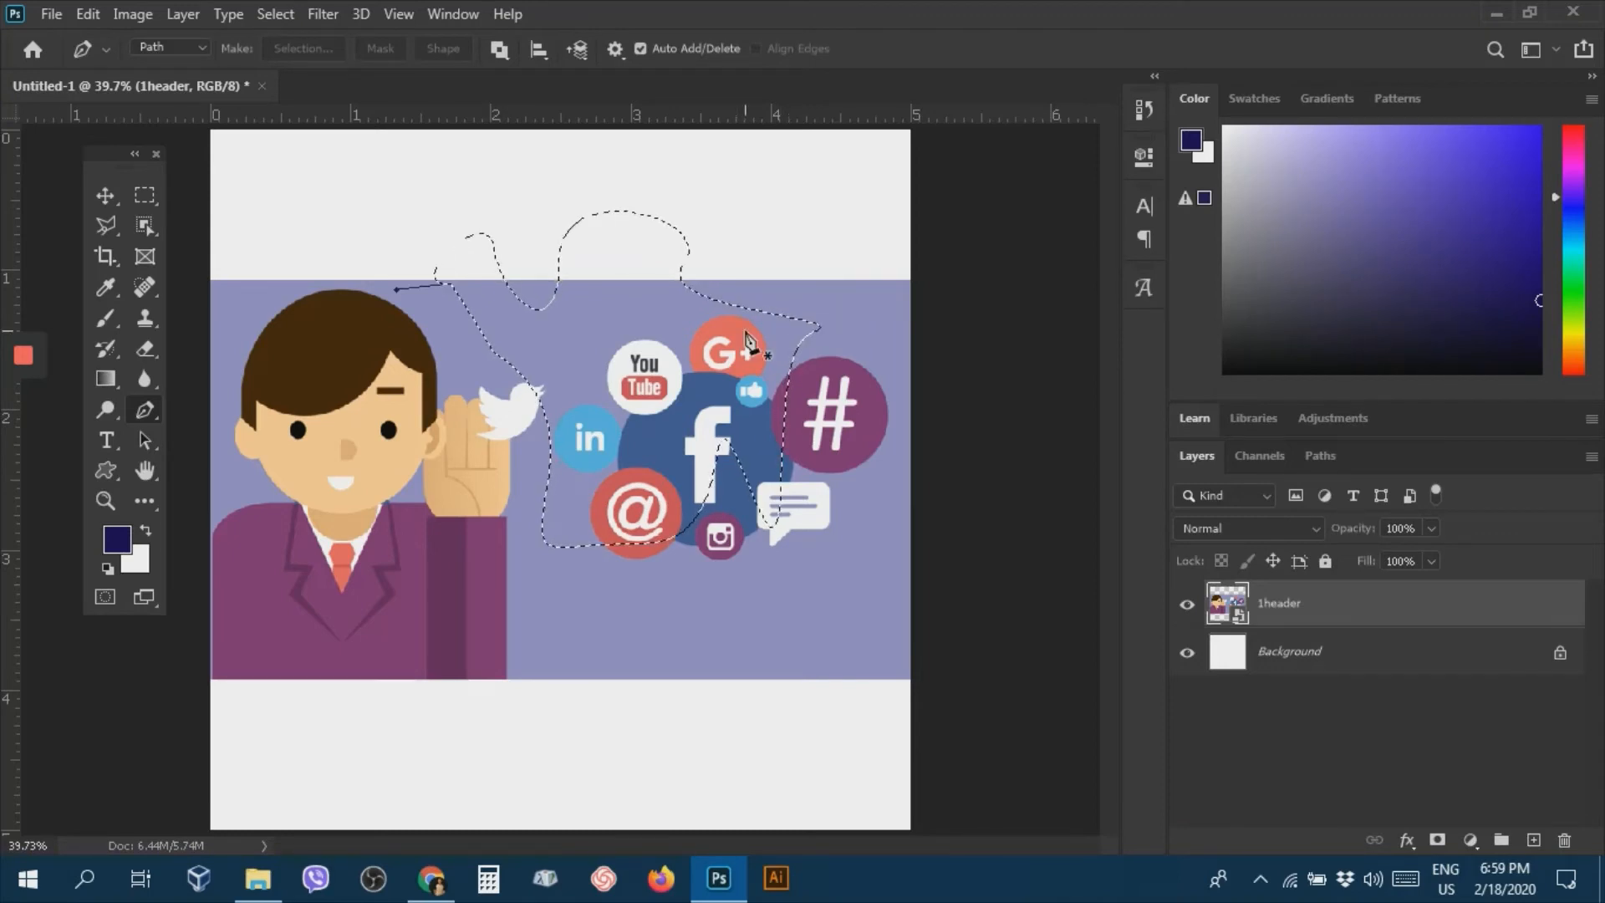
{"action": "key", "text": "ctrl+d"}
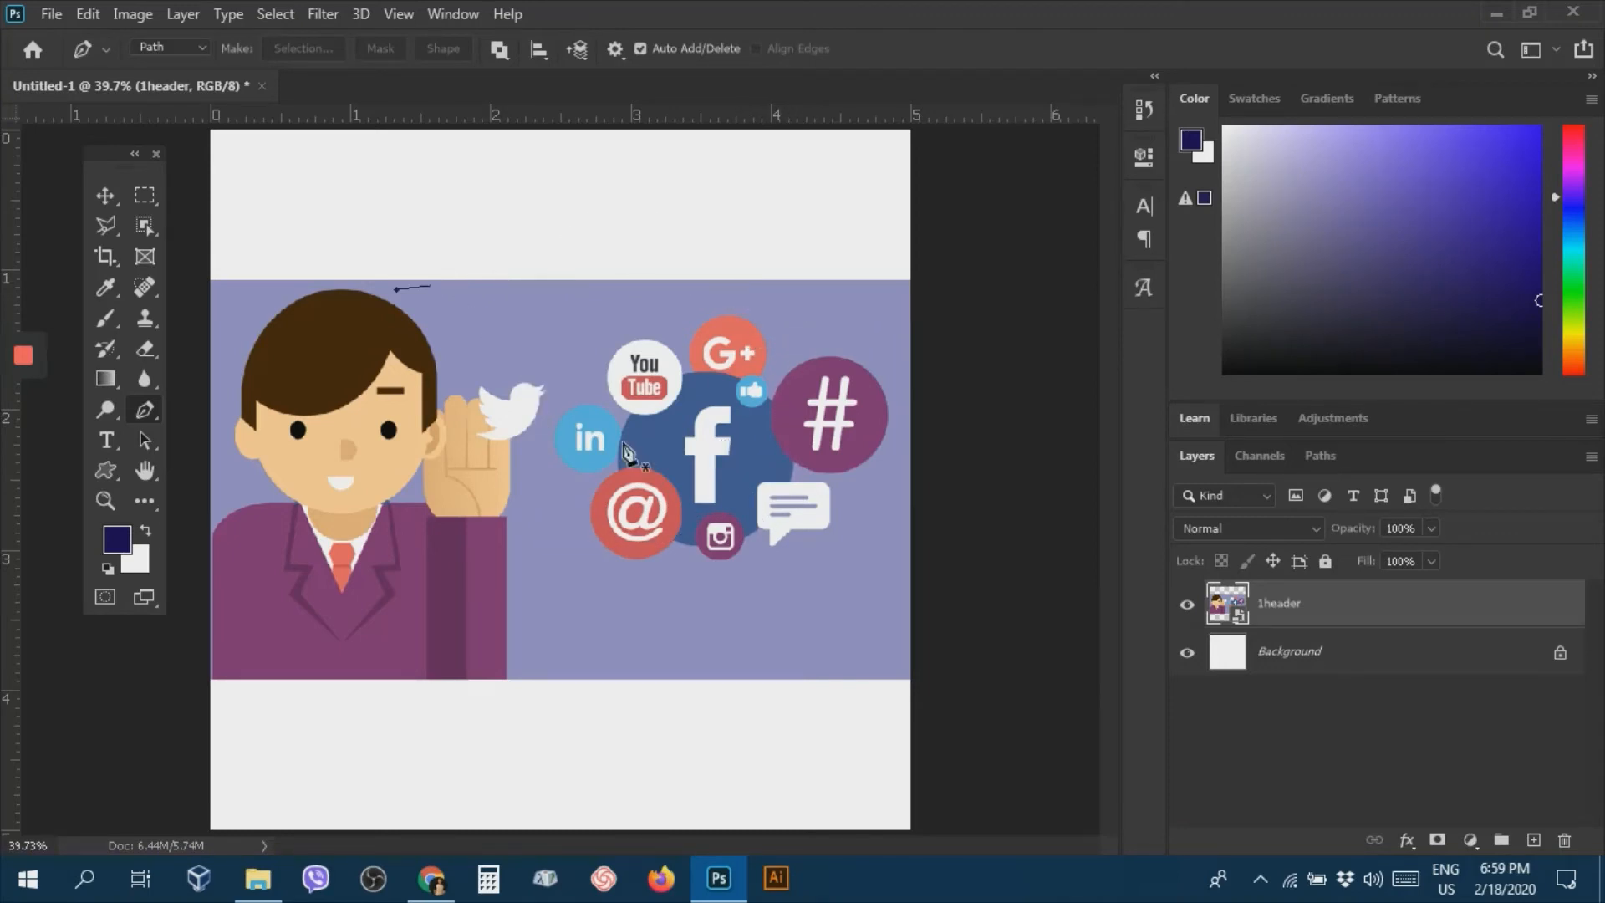
Draw an open curved path with the Curvature Pen tool from above the bird through the raised hand and face to the man's hair.
{"action": "right_click", "coordinate": [154, 408]}
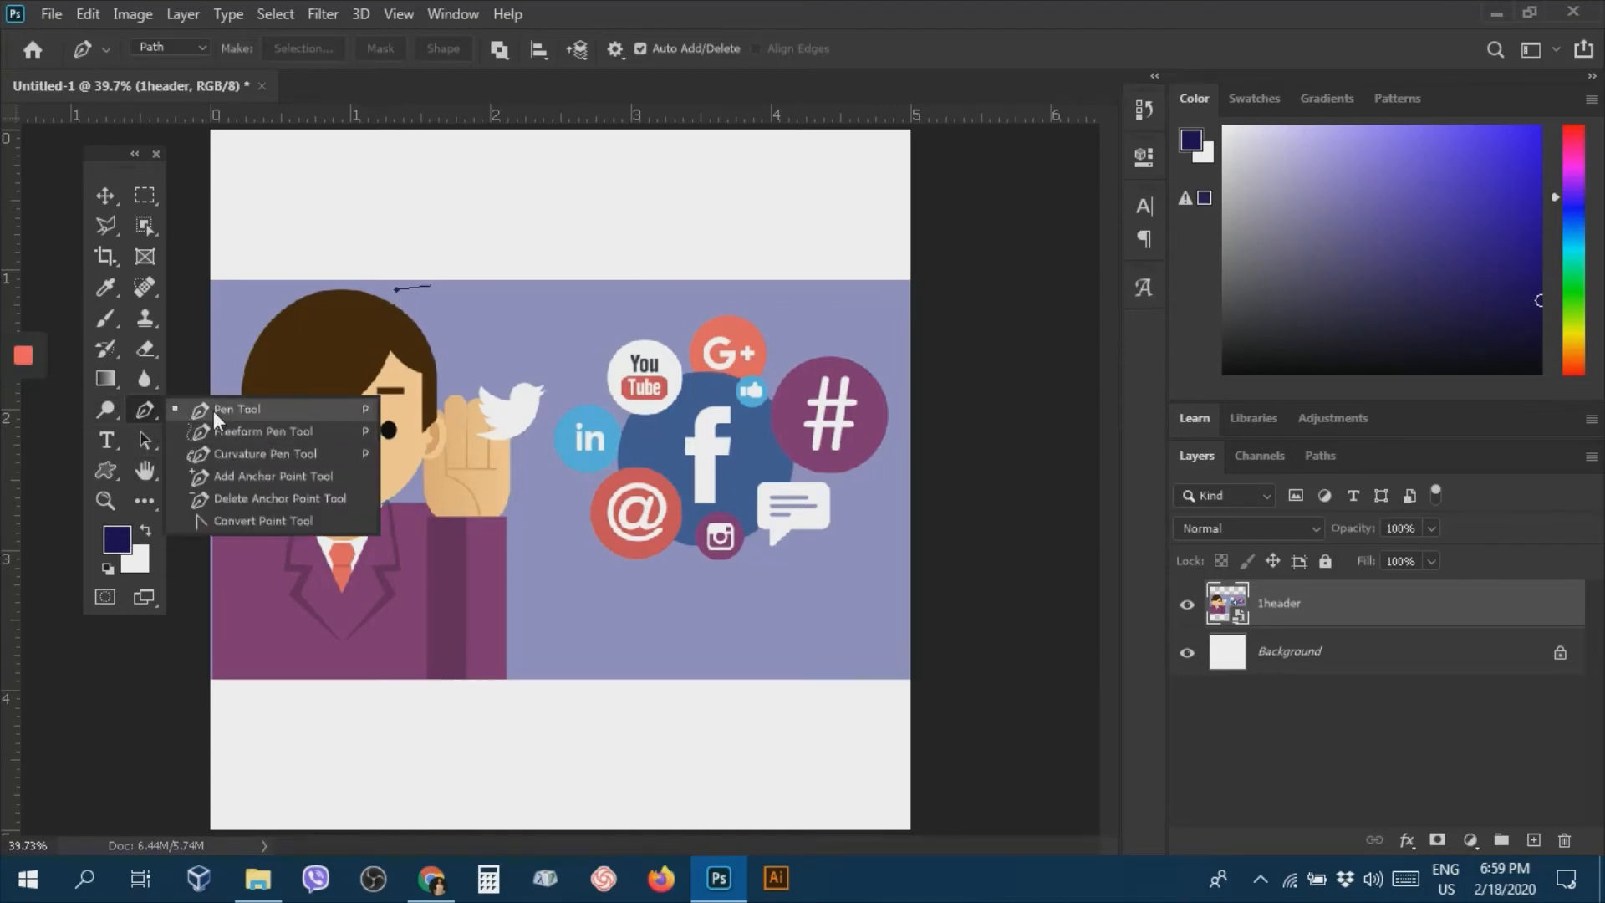
{"action": "left_click", "coordinate": [215, 451]}
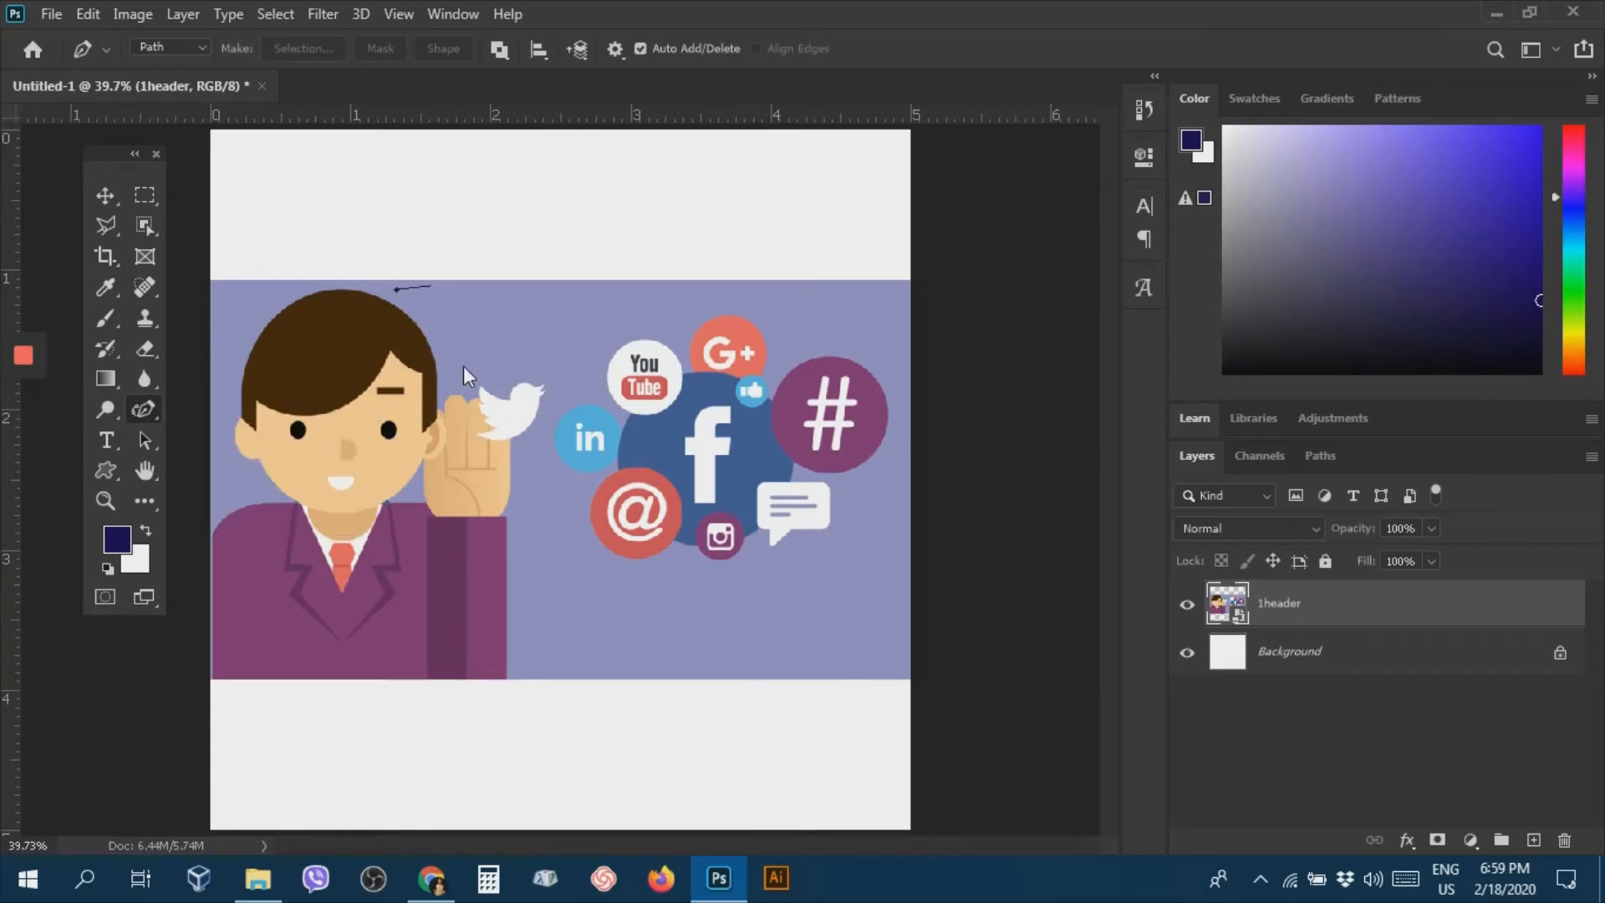
{"action": "left_click", "coordinate": [486, 370]}
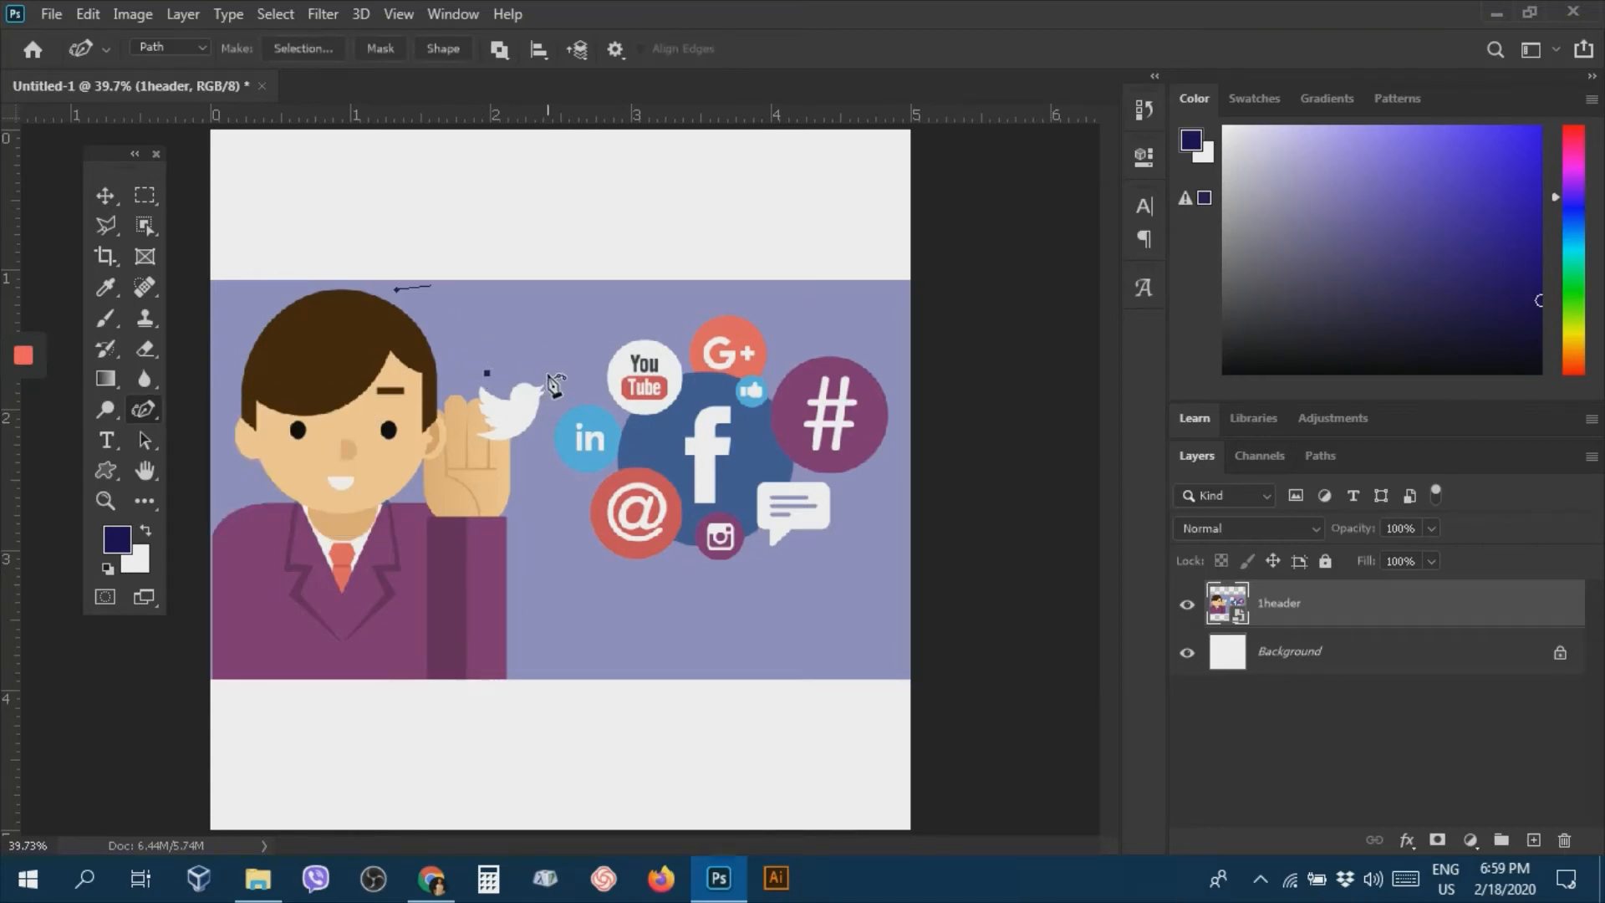
{"action": "left_click", "coordinate": [608, 445]}
{"action": "left_click", "coordinate": [475, 554]}
{"action": "left_click", "coordinate": [495, 417]}
{"action": "left_click", "coordinate": [429, 324]}
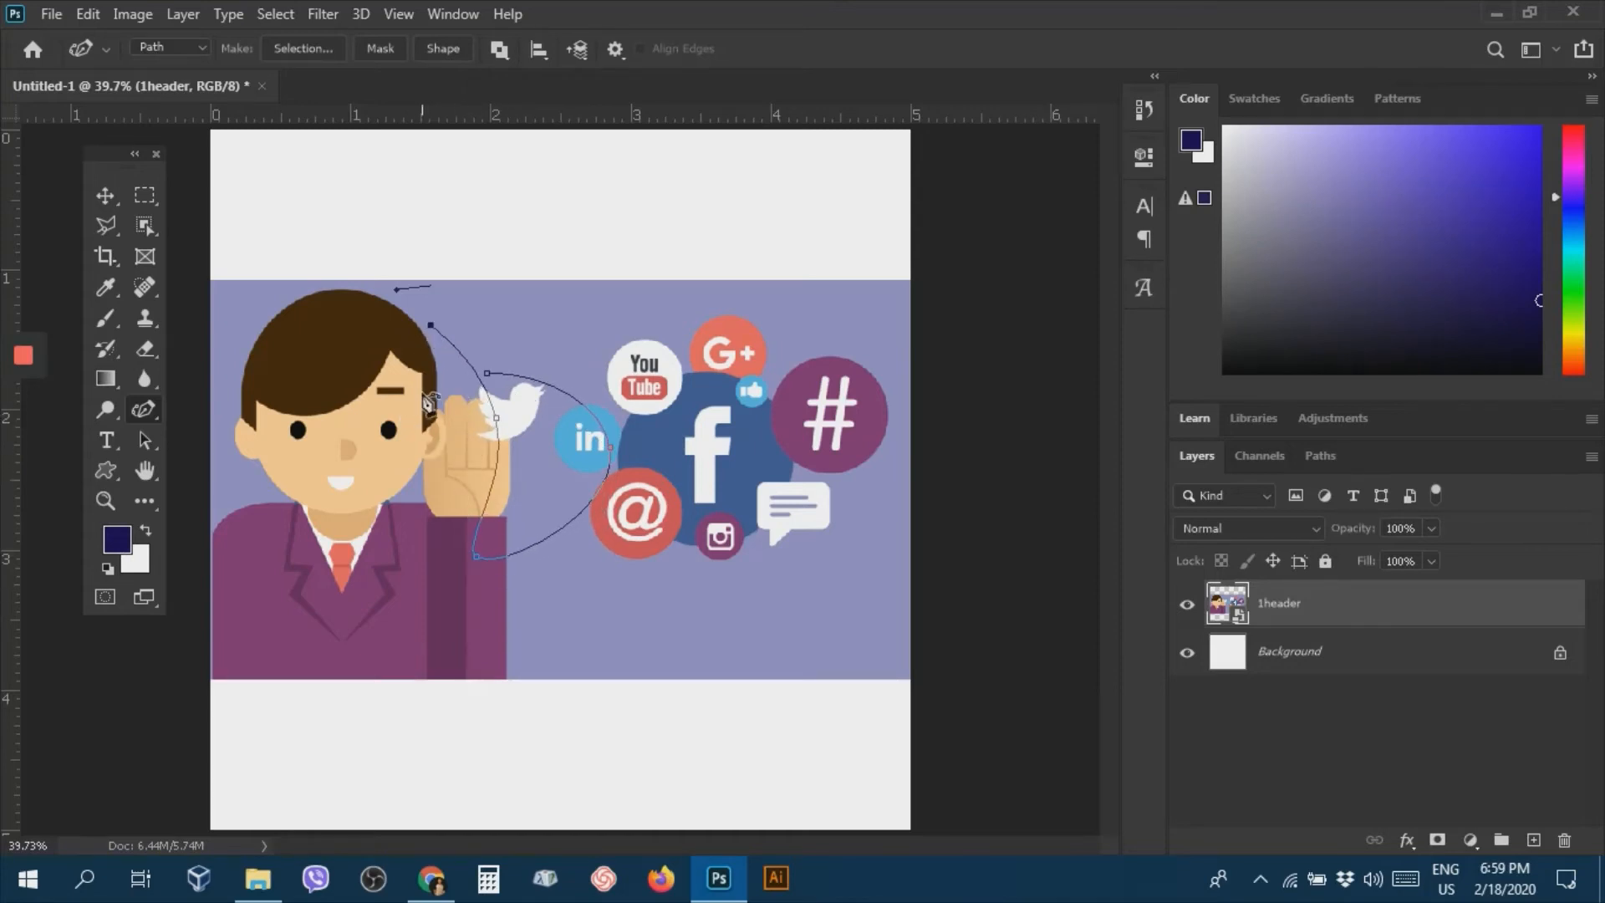
{"action": "left_click", "coordinate": [420, 522]}
{"action": "left_click", "coordinate": [300, 444]}
{"action": "left_click", "coordinate": [412, 343]}
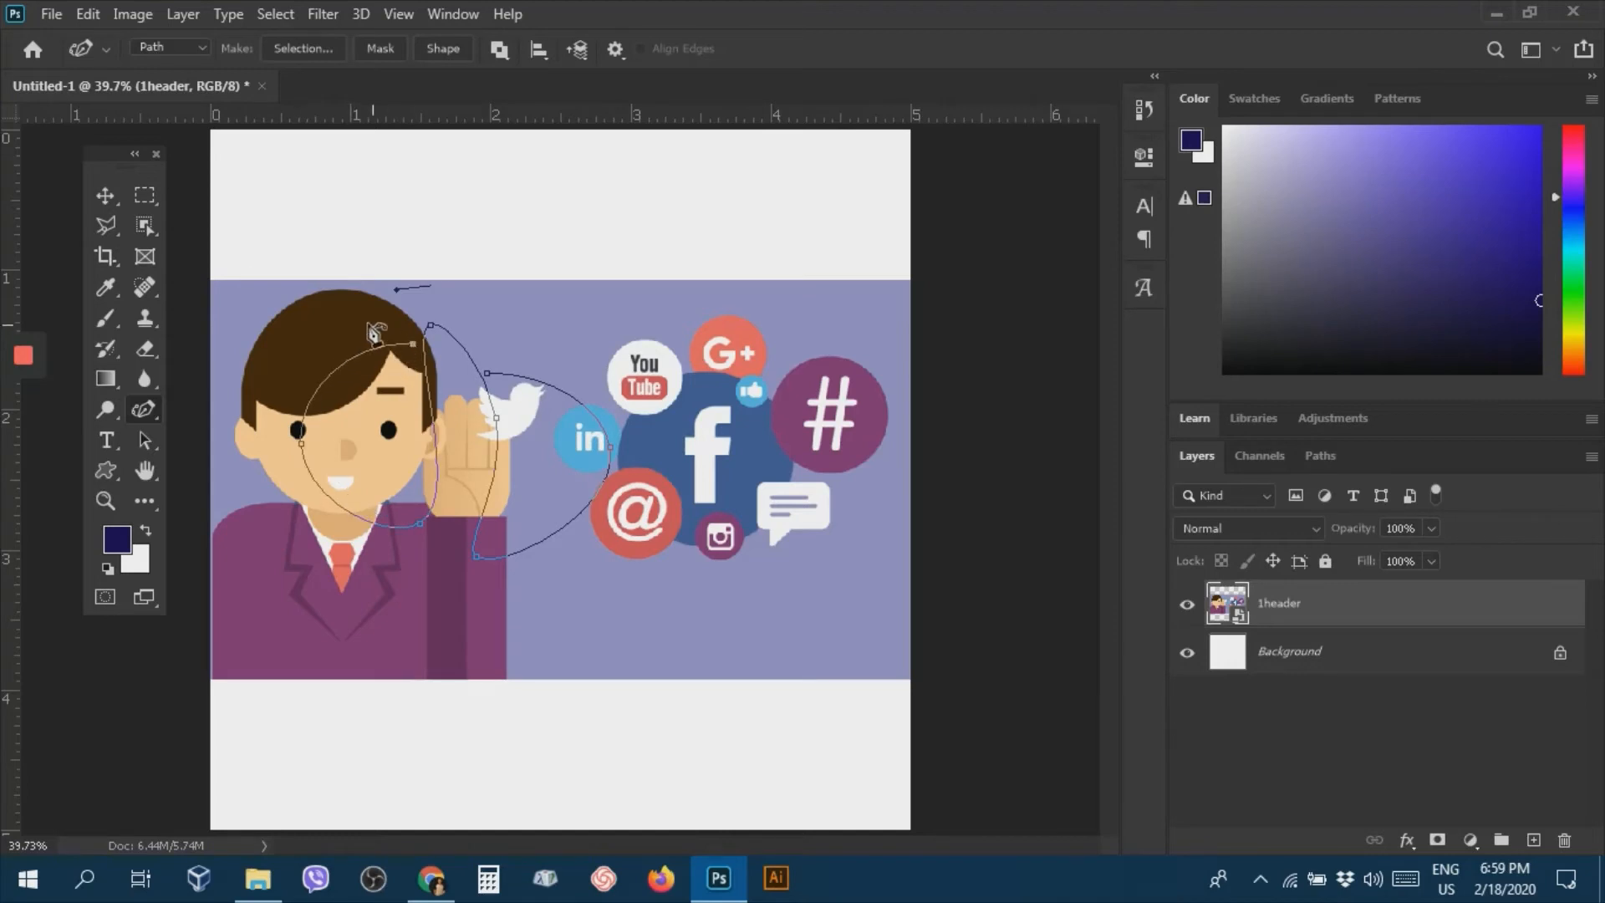
{"action": "left_click", "coordinate": [252, 339]}
Reshape the curvature path by moving its anchor points on the hair, near the eye and beside the head.
{"action": "left_click_drag", "start_coordinate": [413, 343], "coordinate": [309, 340]}
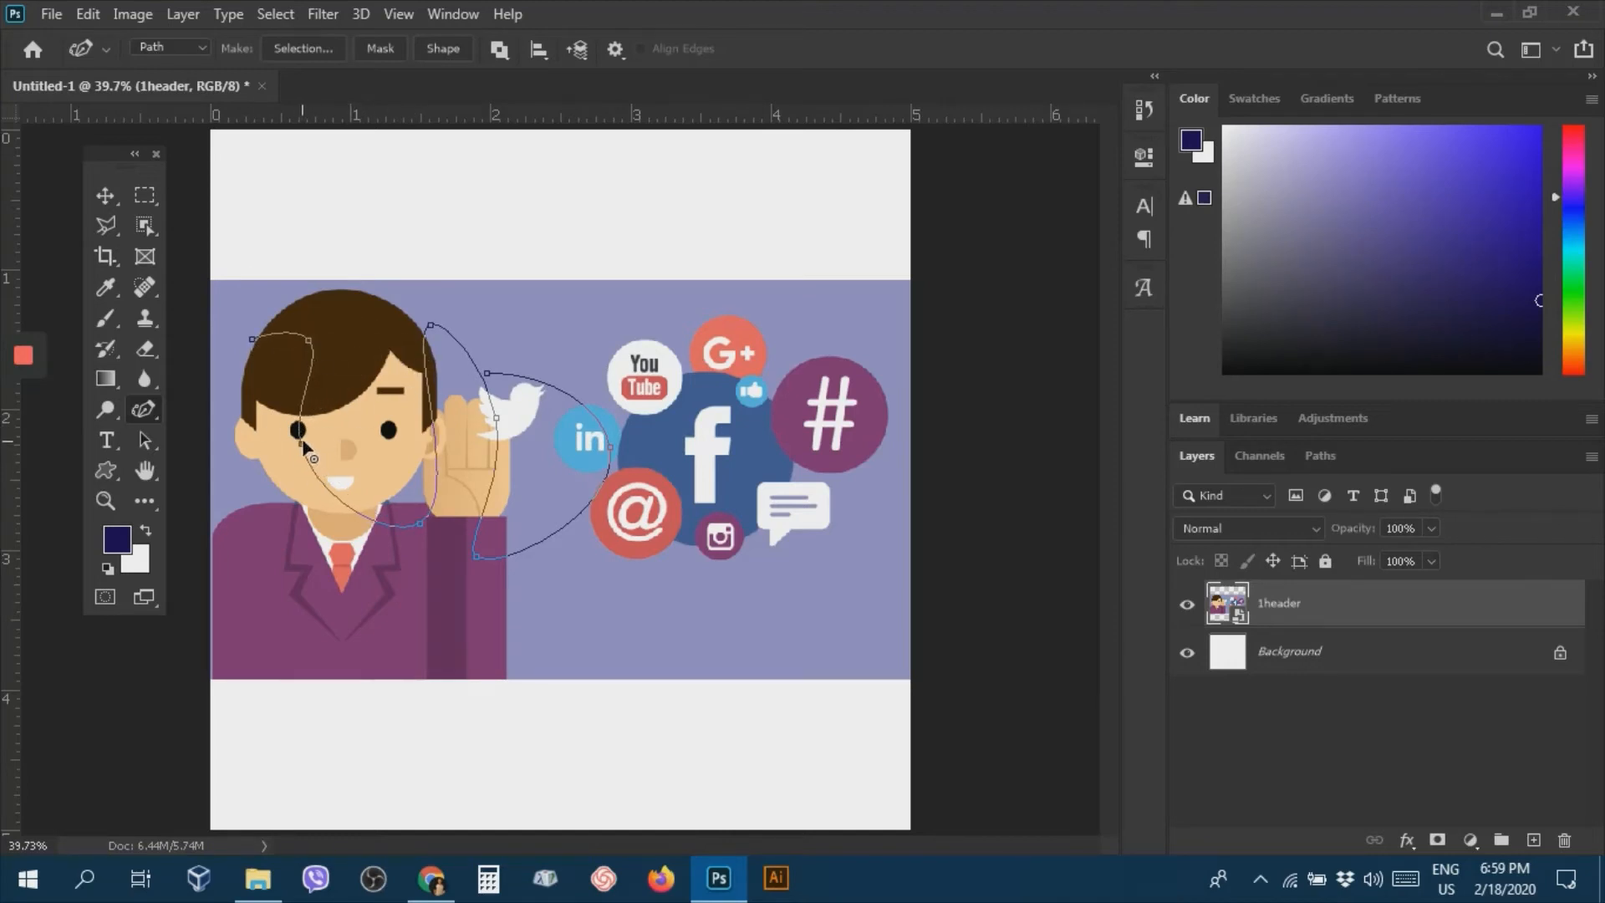
{"action": "left_click_drag", "start_coordinate": [302, 446], "coordinate": [294, 475]}
{"action": "left_click_drag", "start_coordinate": [430, 326], "coordinate": [455, 438]}
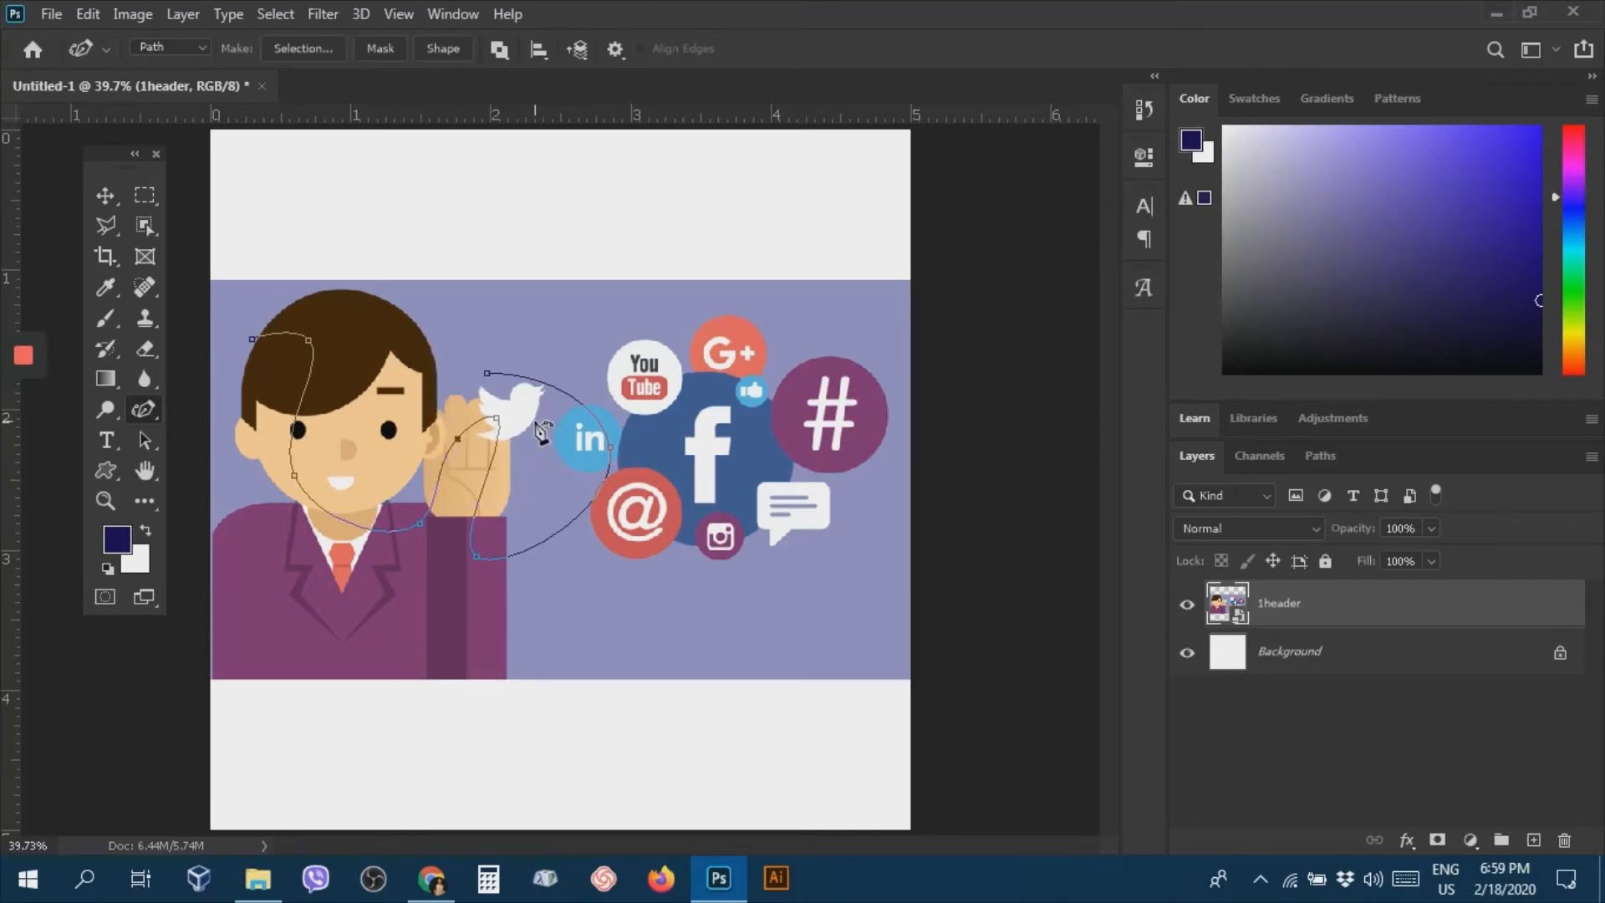
Draw another curved path with the Curvature Pen tool from above the YouTube icon through the @ icon and past the bird, ending on the forehead.
{"action": "right_click", "coordinate": [143, 410]}
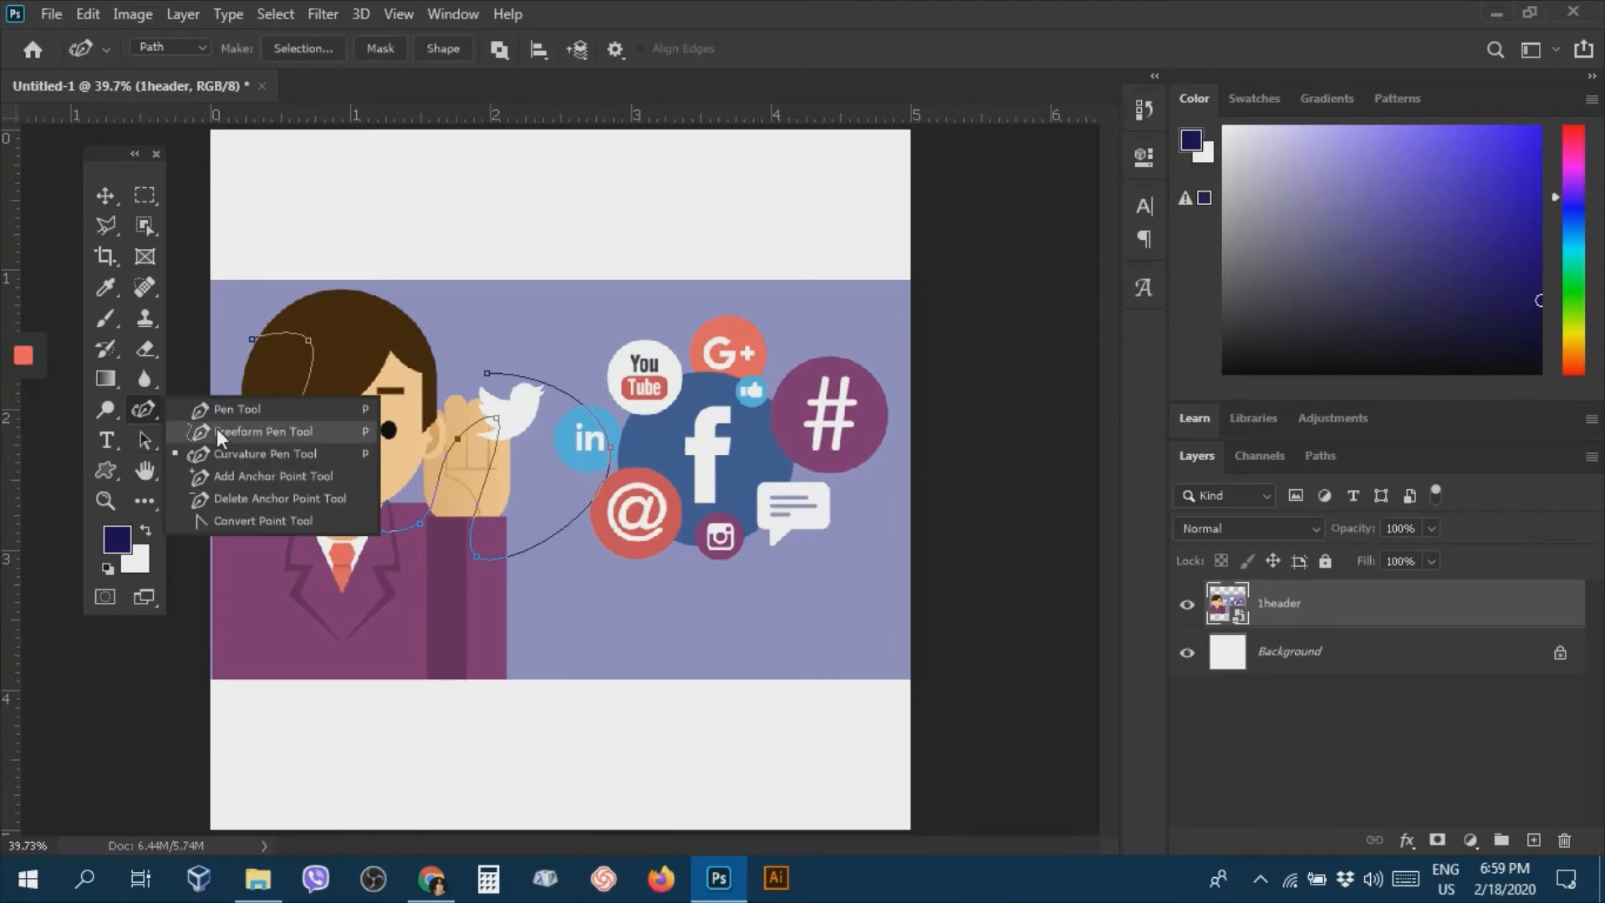
{"action": "left_click", "coordinate": [263, 457]}
{"action": "left_click", "coordinate": [640, 309]}
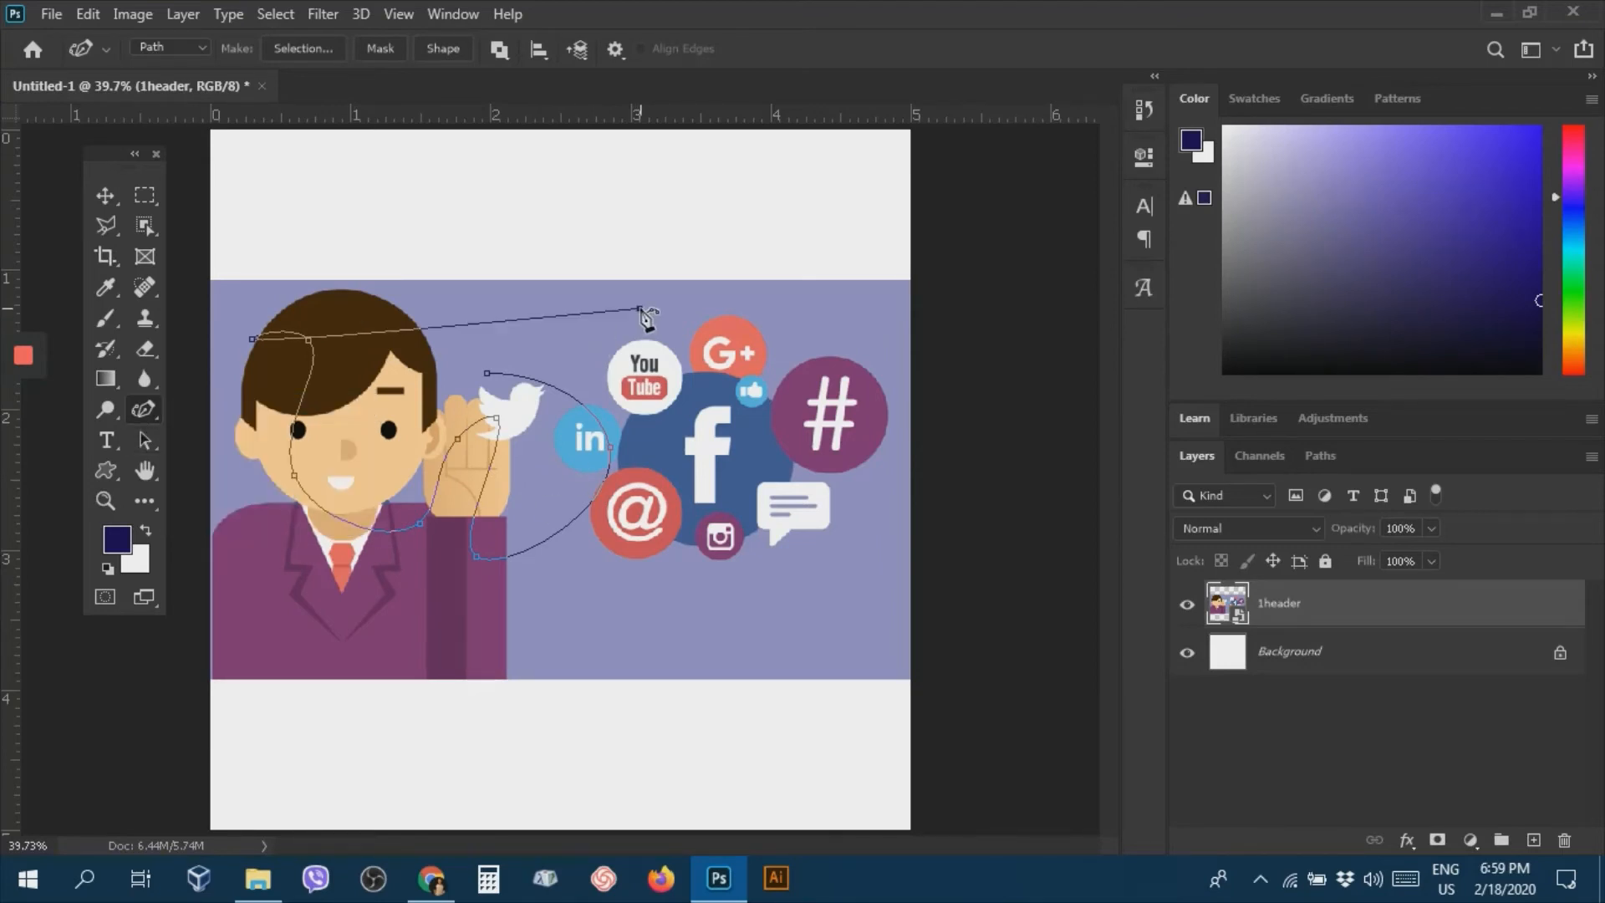
{"action": "left_click", "coordinate": [709, 324]}
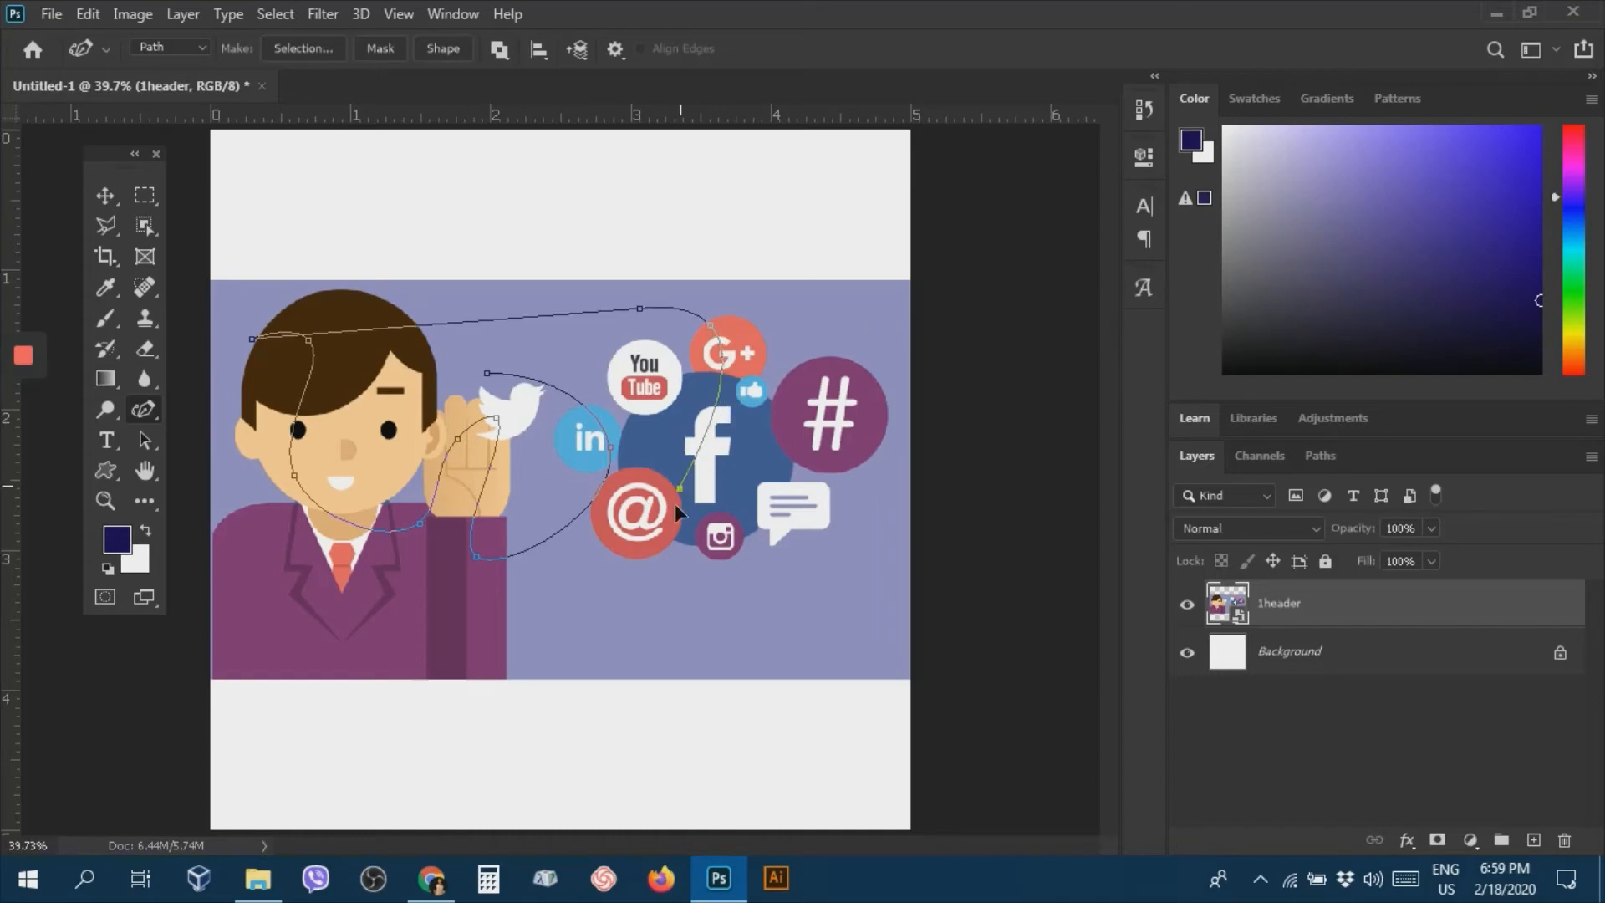
{"action": "left_click", "coordinate": [525, 573]}
{"action": "left_click", "coordinate": [464, 356]}
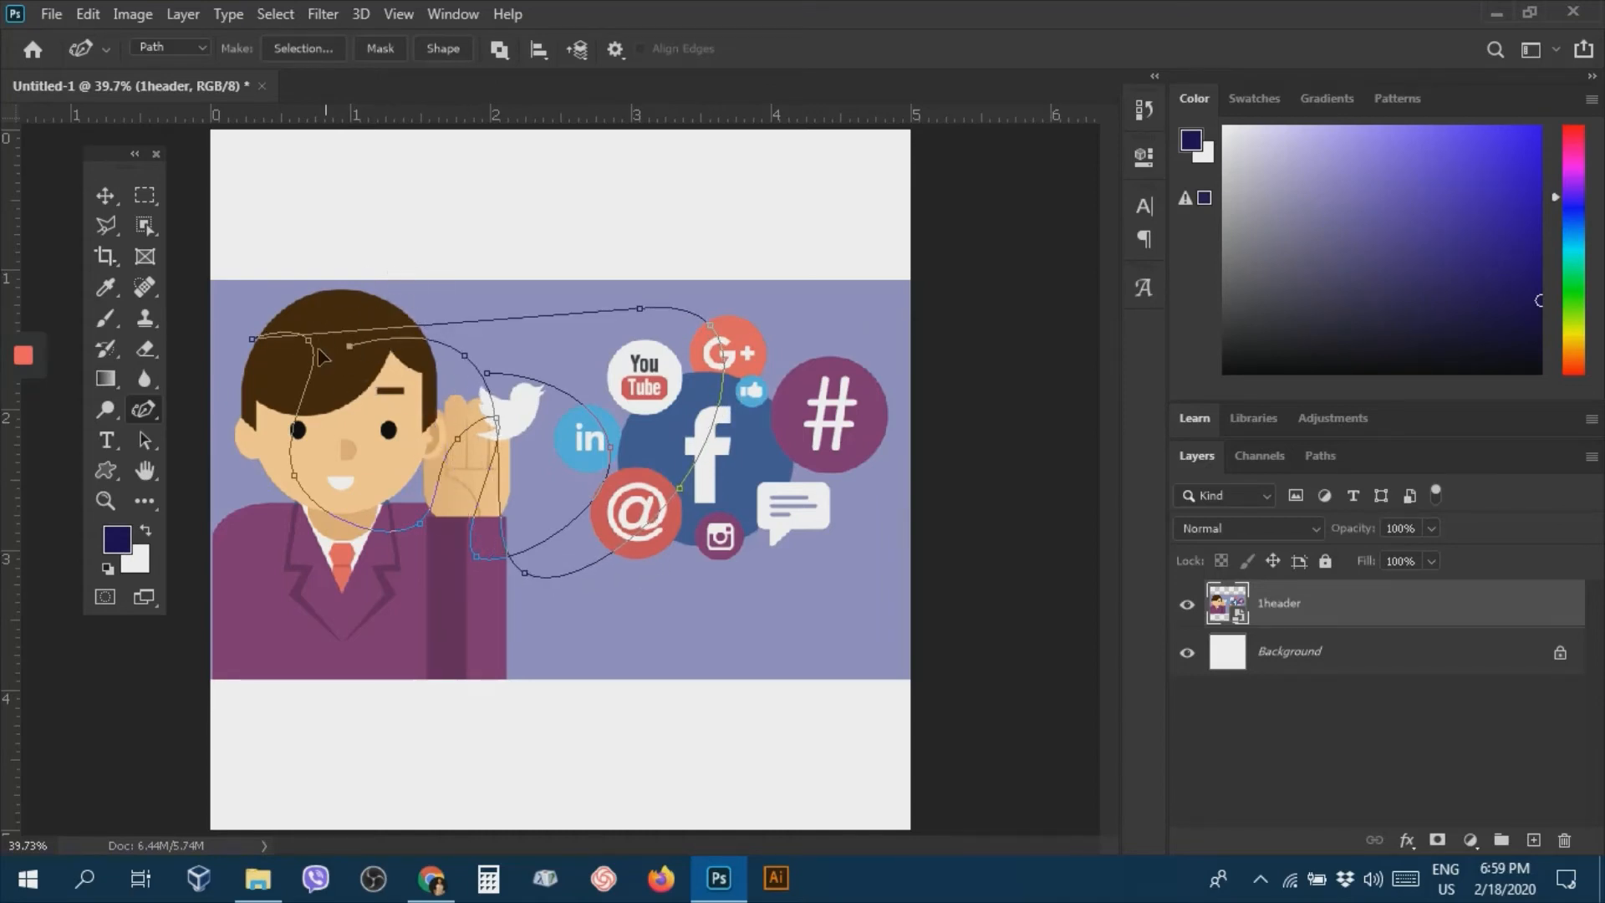
{"action": "left_click_drag", "start_coordinate": [319, 349], "coordinate": [360, 388]}
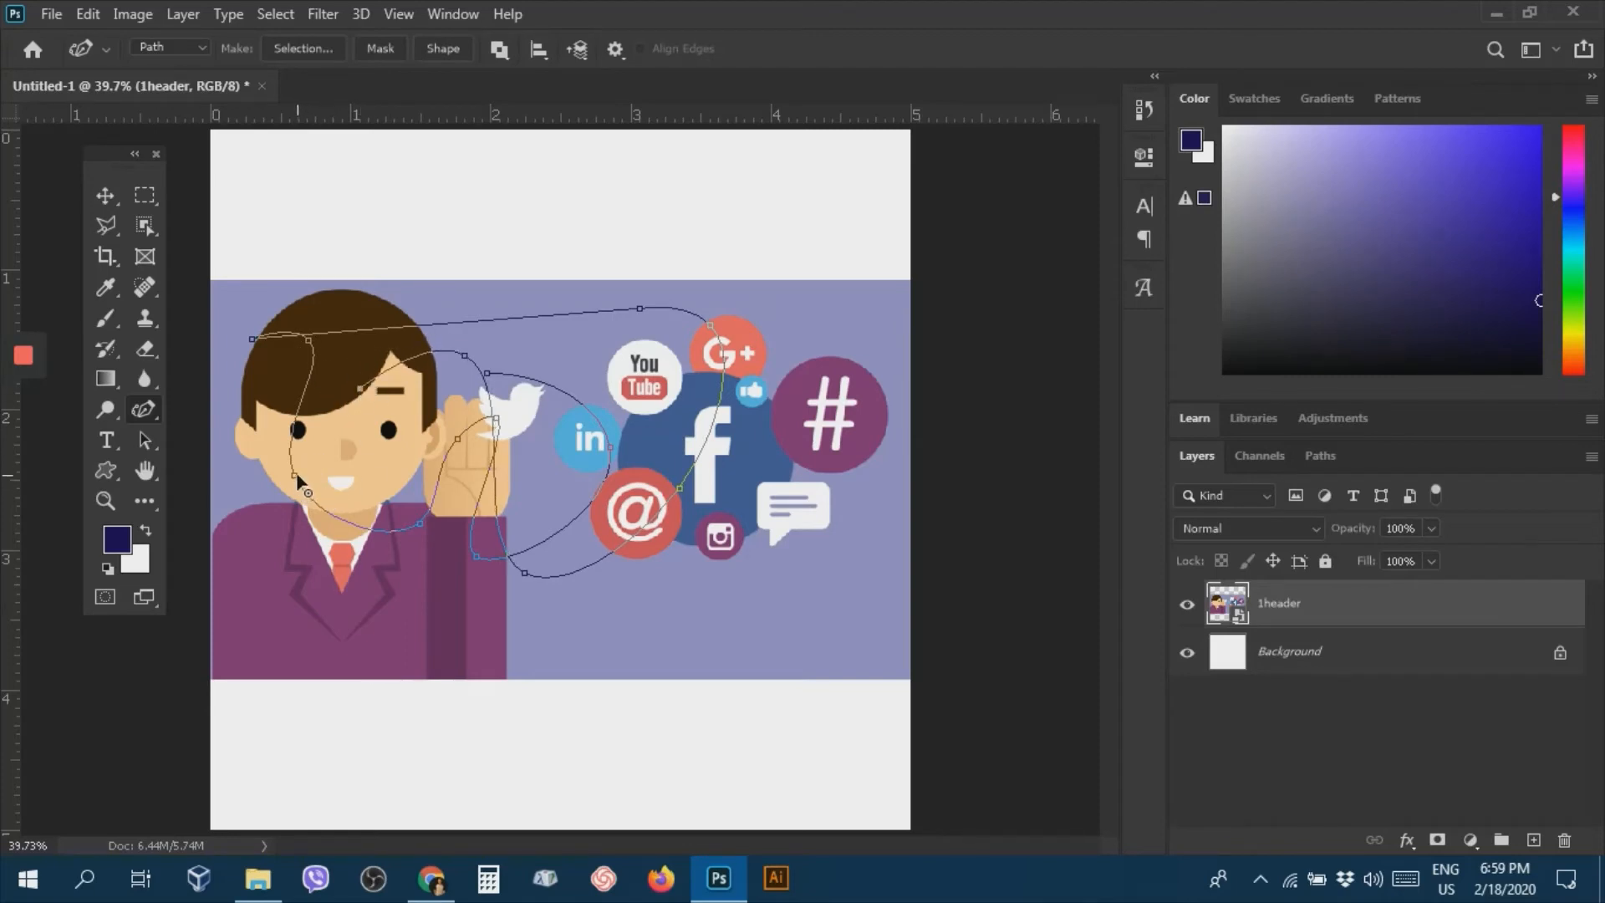
Convert the curvature paths on the 1header layer to a selection and deselect it.
{"action": "left_click", "coordinate": [149, 406]}
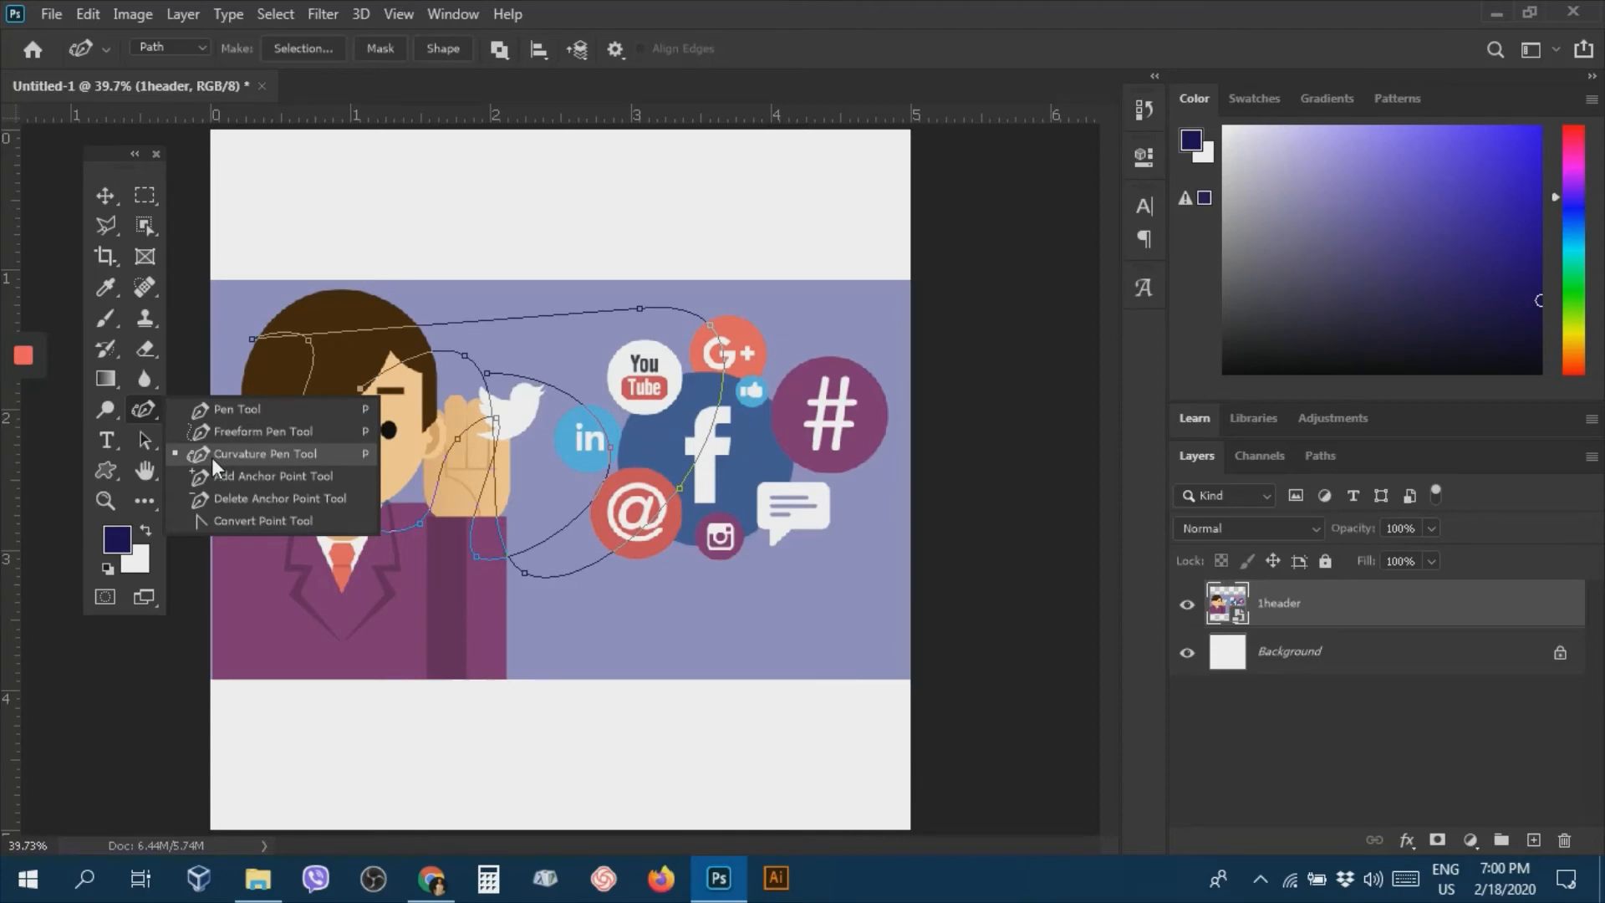
{"action": "left_click", "coordinate": [1297, 604]}
{"action": "key", "text": "ctrl+Return"}
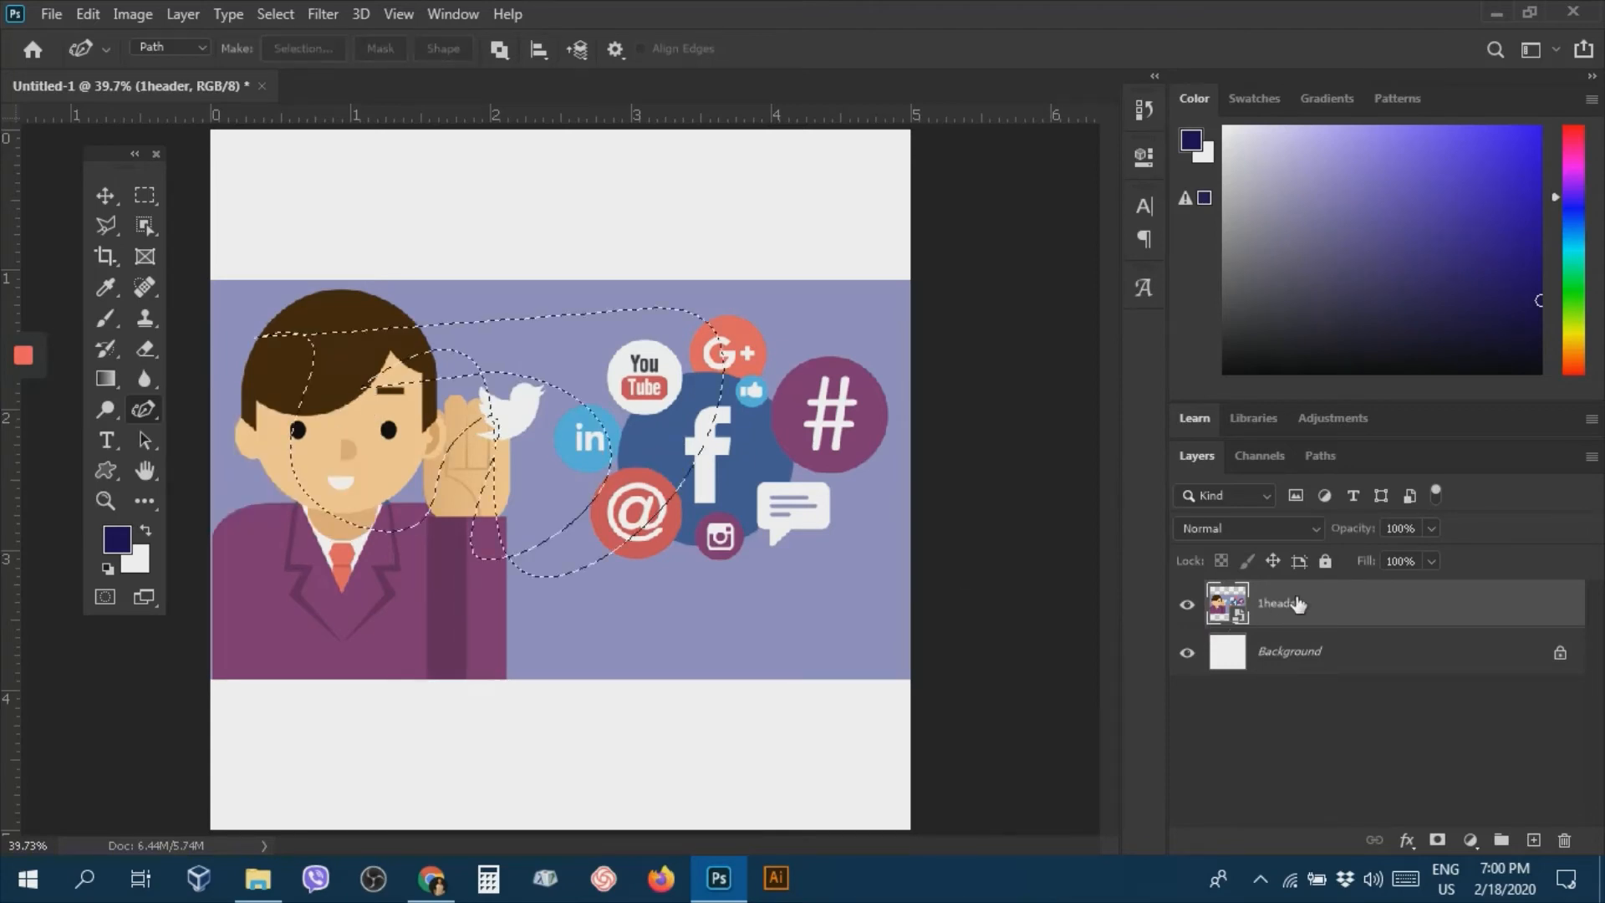
{"action": "key", "text": "ctrl+d"}
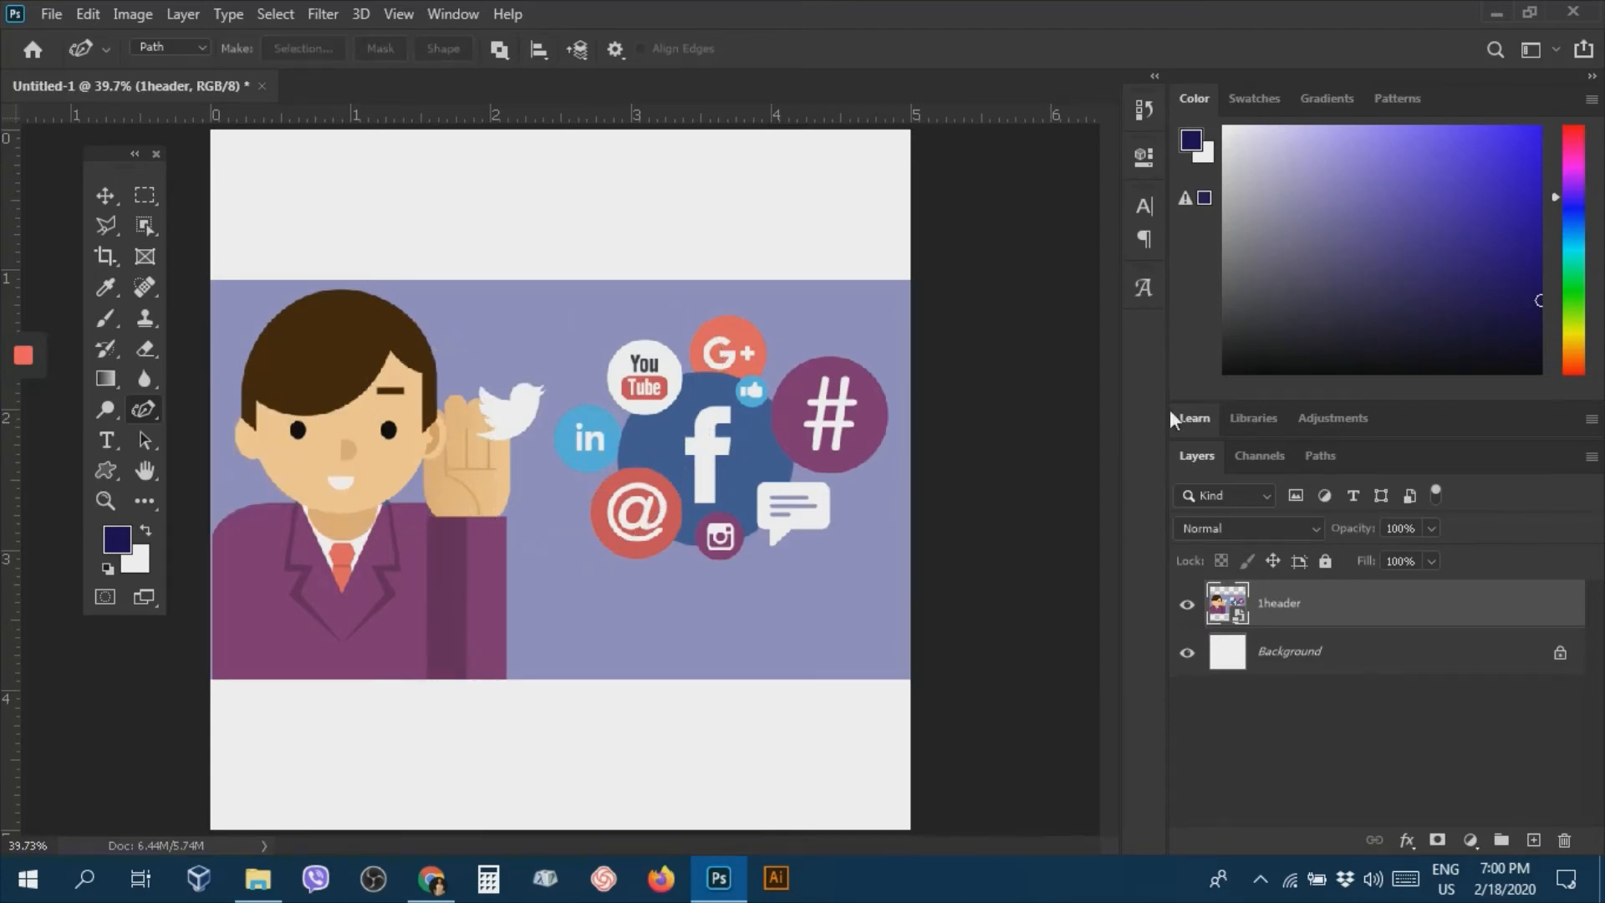
Draw an open curved path with the Pen tool from above the bird through the LinkedIn icon, chin and forehead to the man's hair.
{"action": "right_click", "coordinate": [141, 408]}
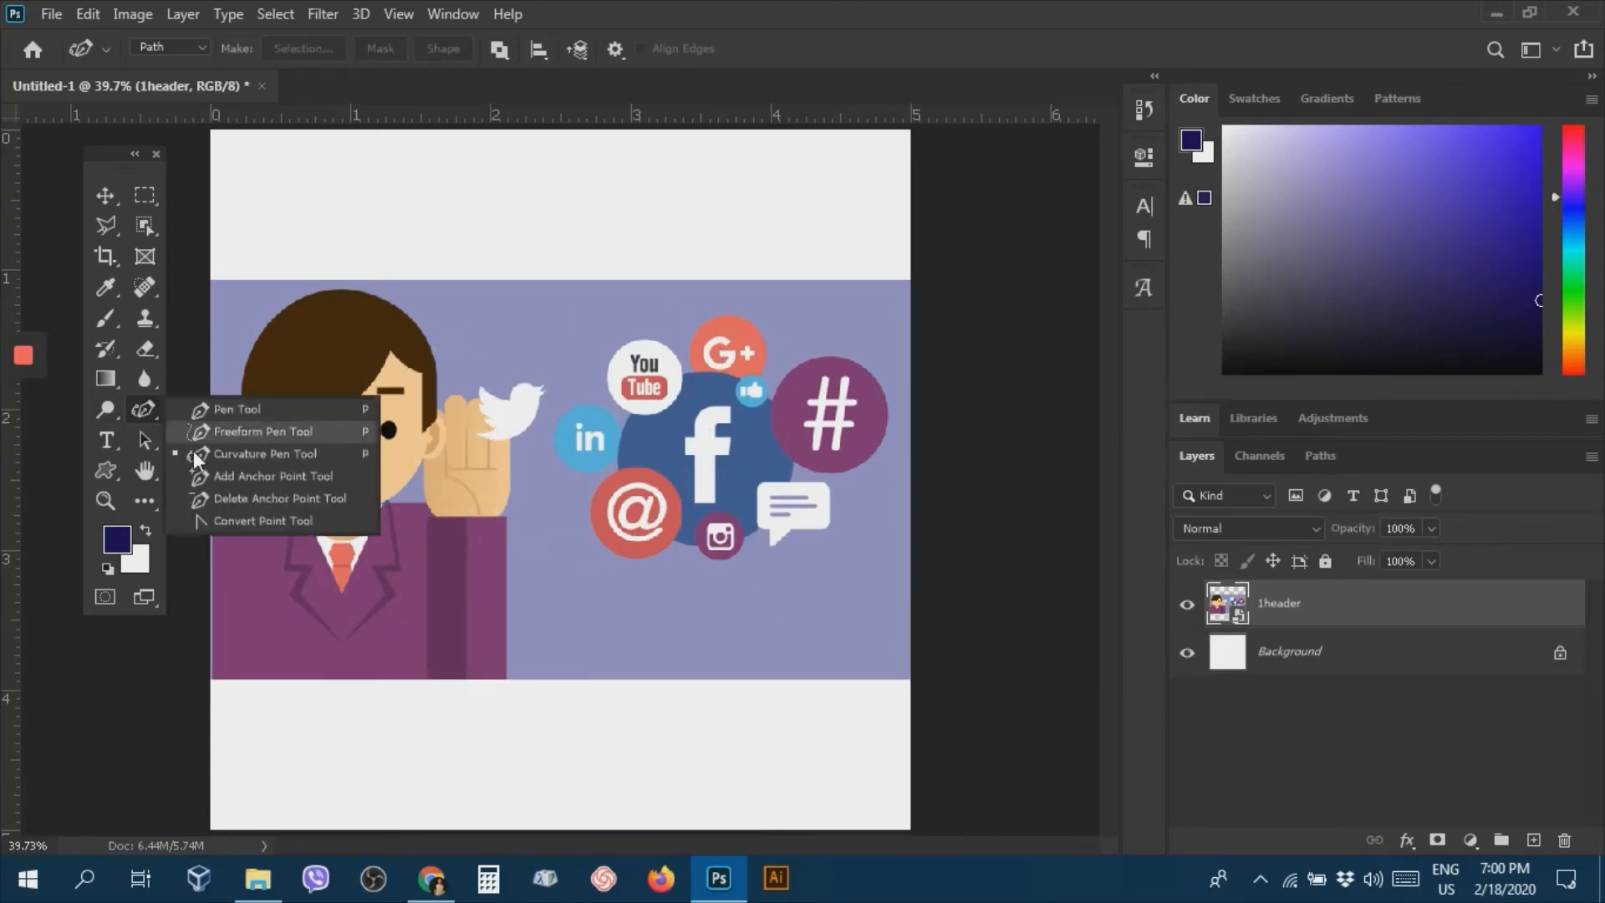
{"action": "left_click", "coordinate": [270, 482]}
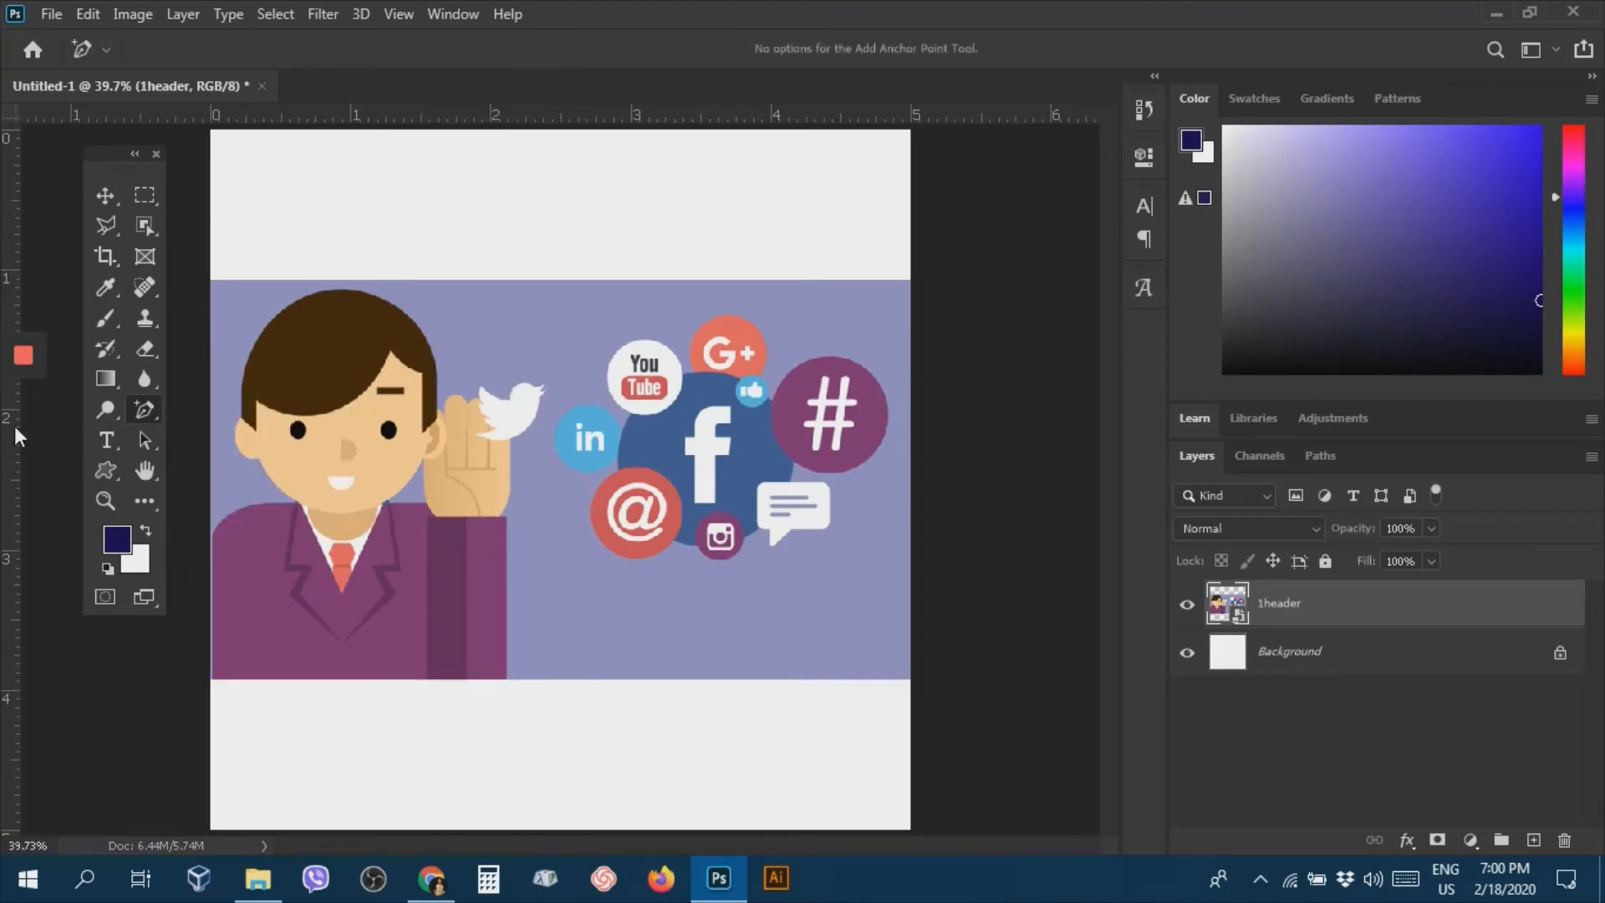
{"action": "right_click", "coordinate": [148, 408]}
{"action": "left_click", "coordinate": [204, 407]}
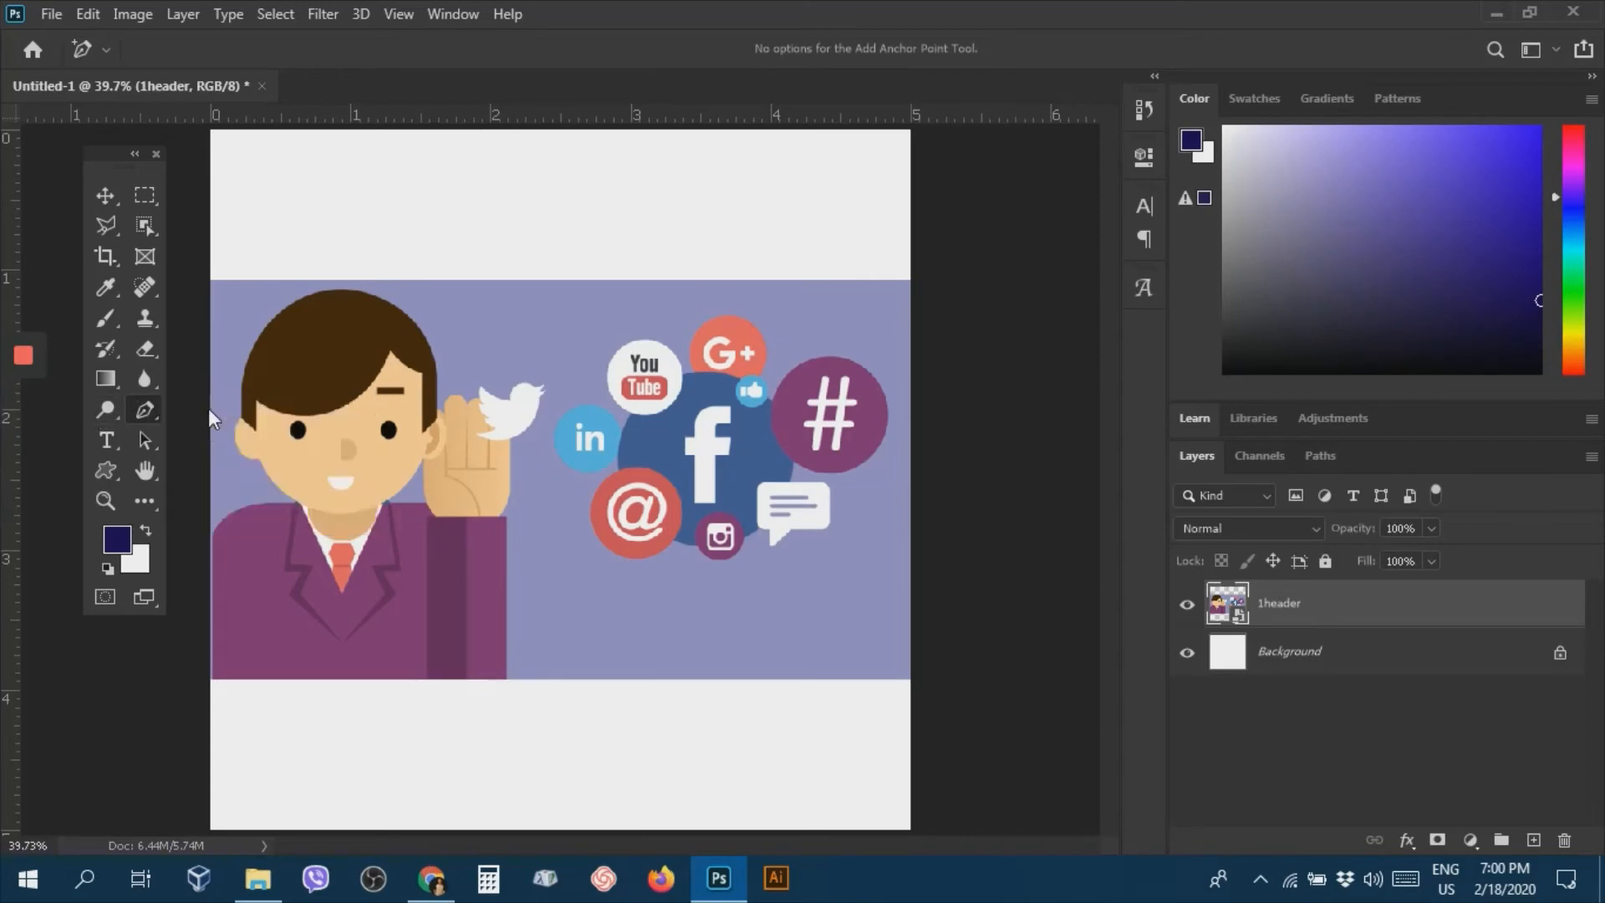
{"action": "left_click", "coordinate": [476, 308]}
{"action": "left_click", "coordinate": [583, 415]}
{"action": "left_click", "coordinate": [408, 506]}
{"action": "left_click", "coordinate": [351, 387]}
{"action": "left_click", "coordinate": [403, 349]}
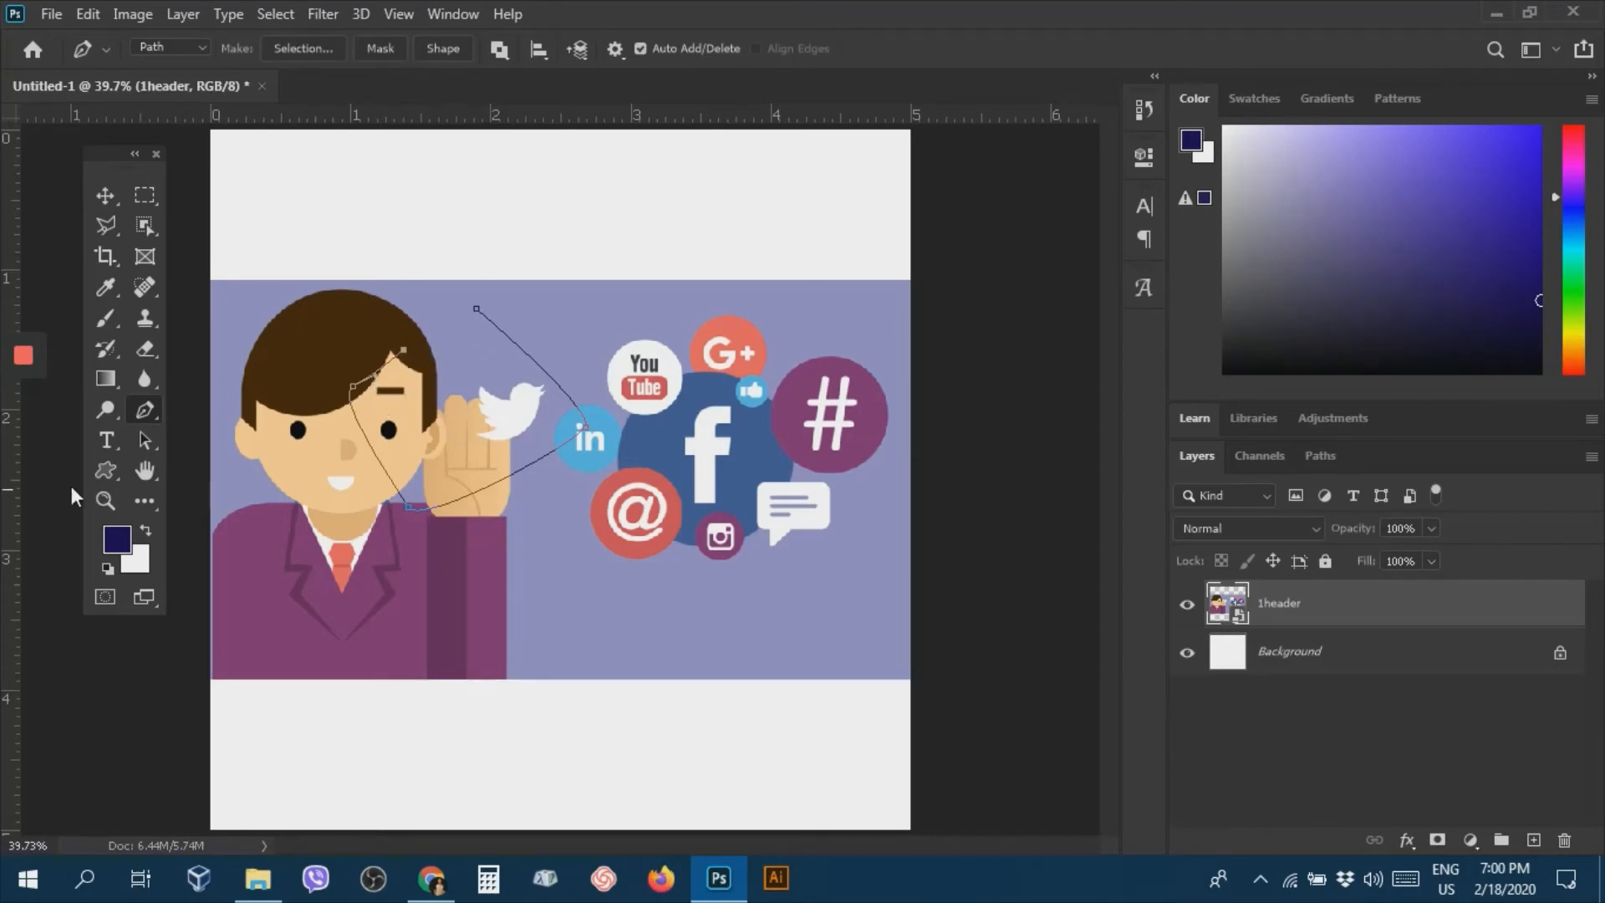
Move the path's end anchor point from the hair to the background beside the head using the Add Anchor Point tool, and select the start anchor point.
{"action": "right_click", "coordinate": [140, 408]}
{"action": "left_click", "coordinate": [206, 473]}
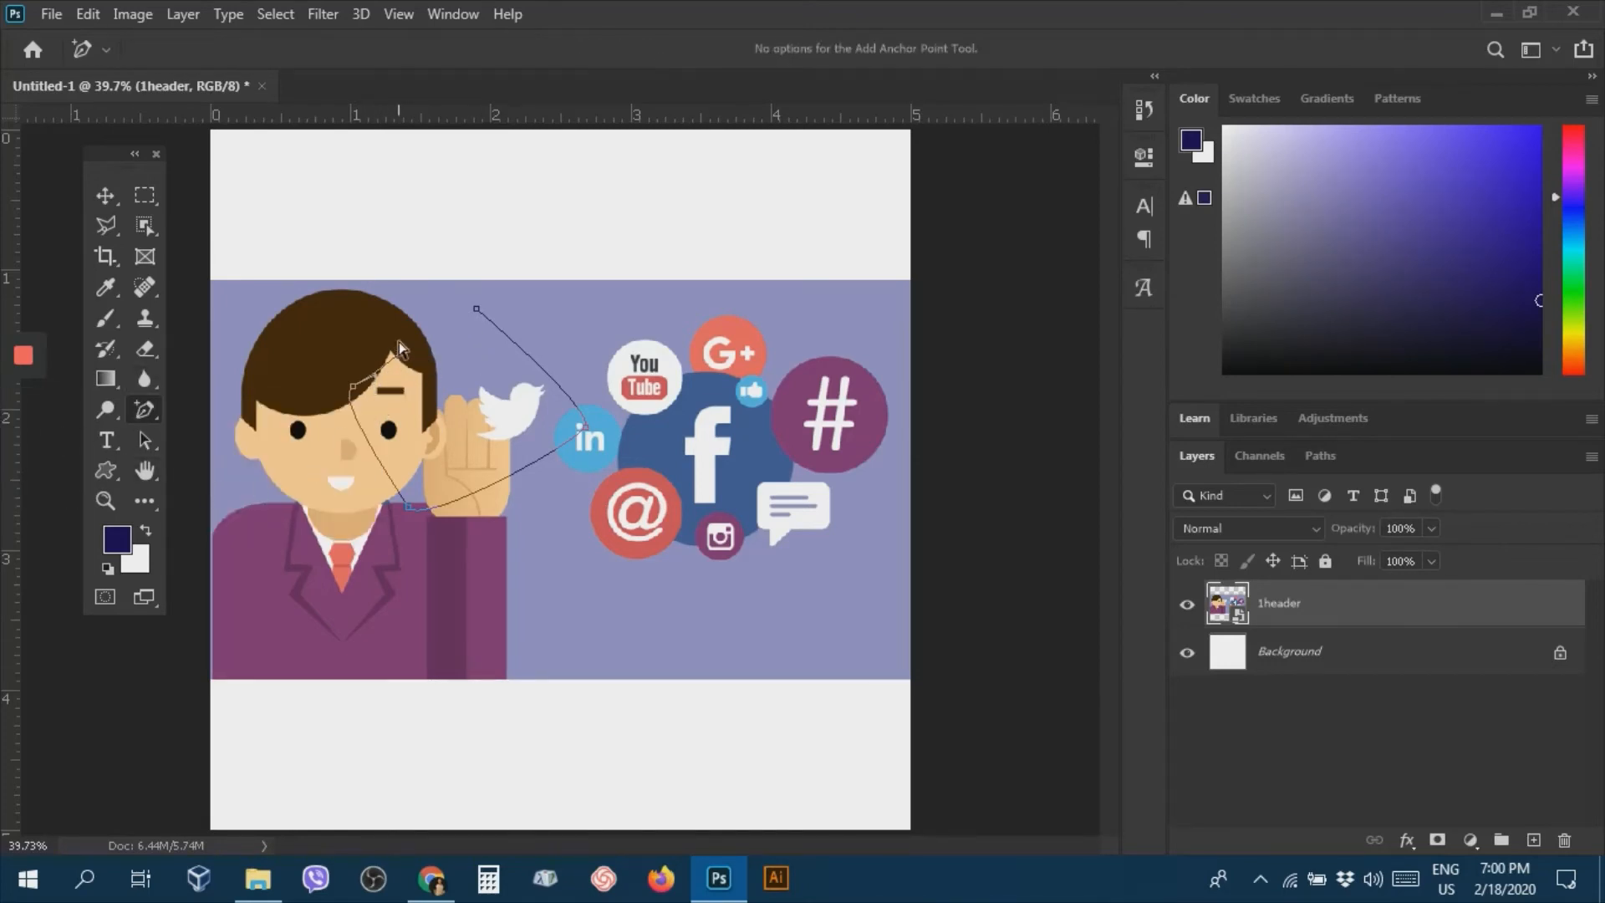
{"action": "left_click", "coordinate": [402, 350]}
{"action": "left_click_drag", "start_coordinate": [404, 351], "coordinate": [425, 339]}
{"action": "mouse_move", "coordinate": [425, 342]}
{"action": "left_mouse_down"}
{"action": "mouse_move", "coordinate": [469, 314]}
{"action": "mouse_move", "coordinate": [448, 324]}
{"action": "left_mouse_up"}
{"action": "right_click", "coordinate": [445, 322]}
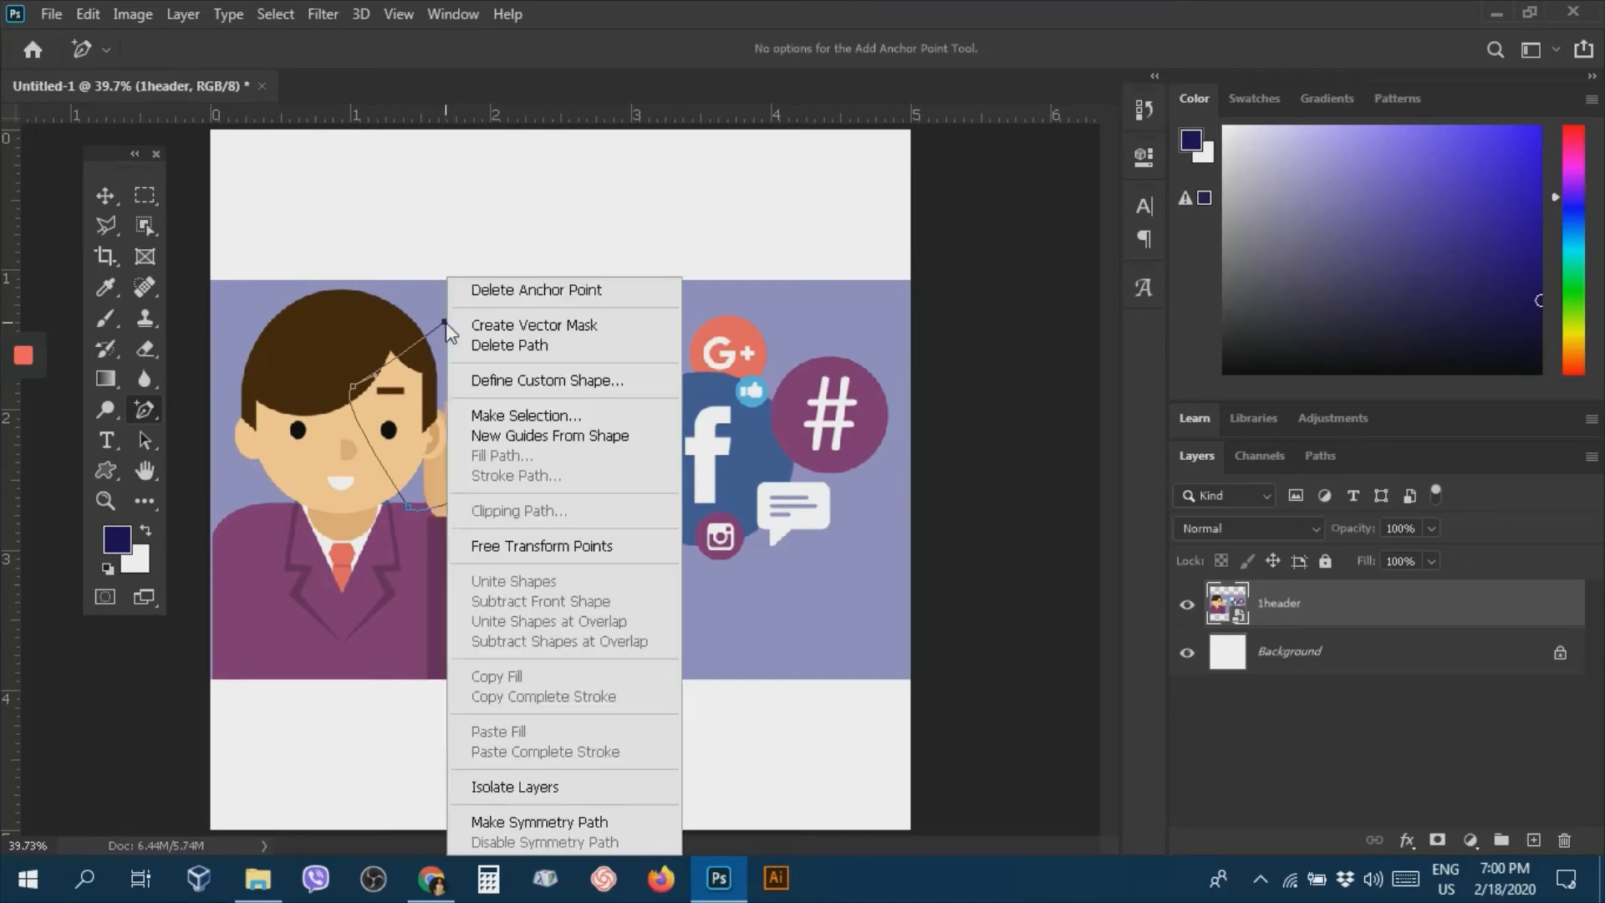
{"action": "key", "text": "Escape"}
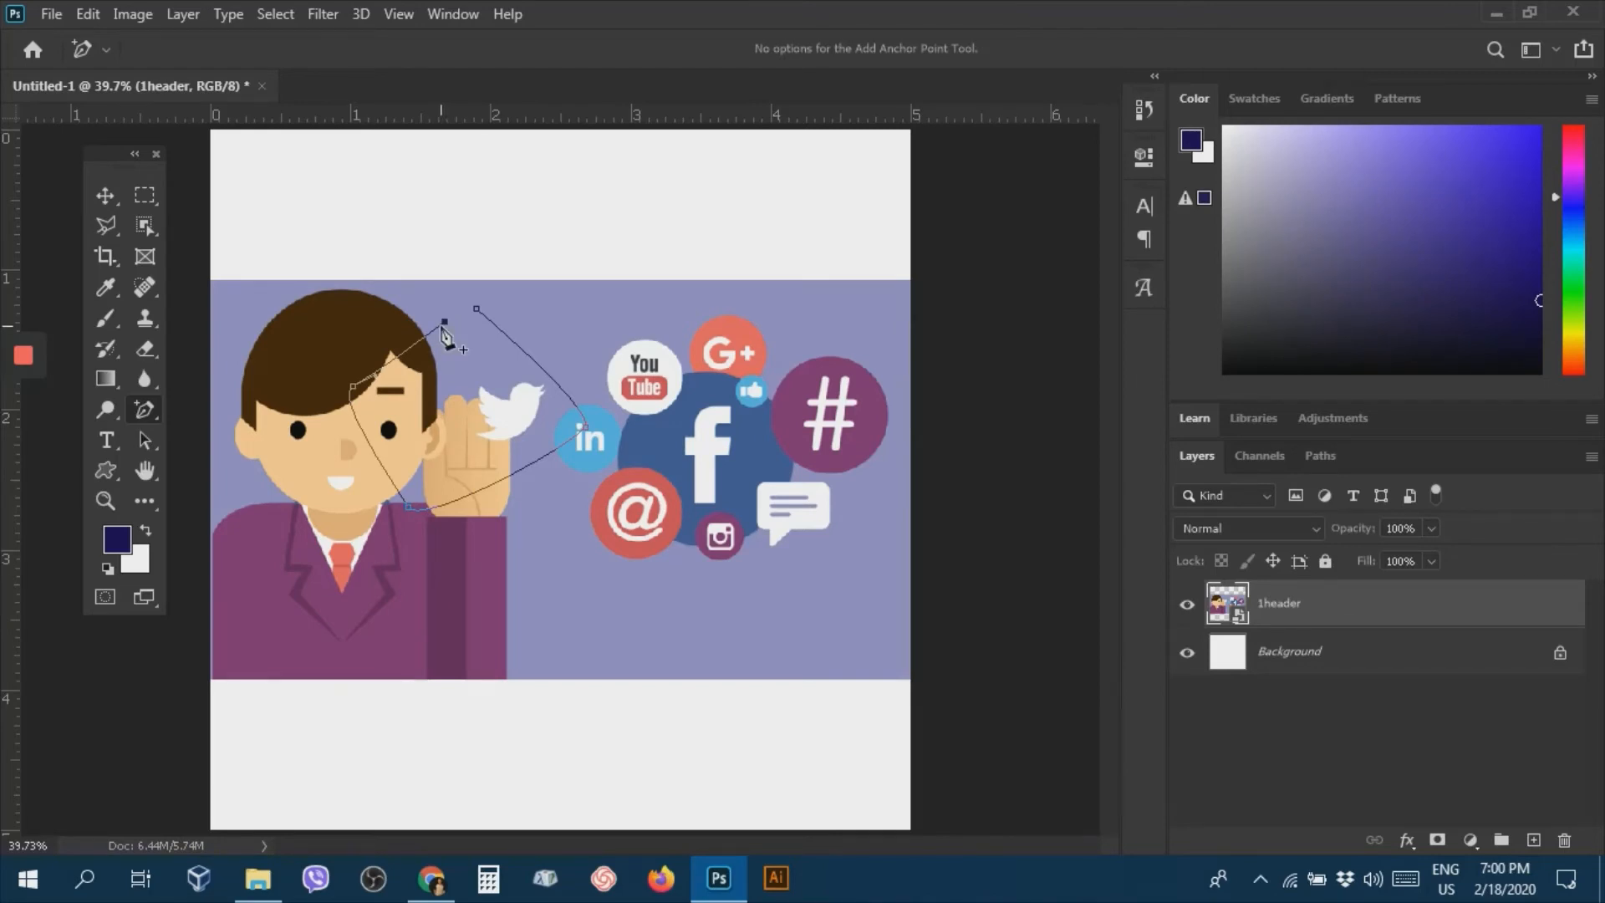
{"action": "left_click", "coordinate": [478, 310]}
Remove the anchor points on the forehead and beside the chin with the Delete Anchor Point tool.
{"action": "right_click", "coordinate": [149, 405]}
{"action": "left_click", "coordinate": [214, 500]}
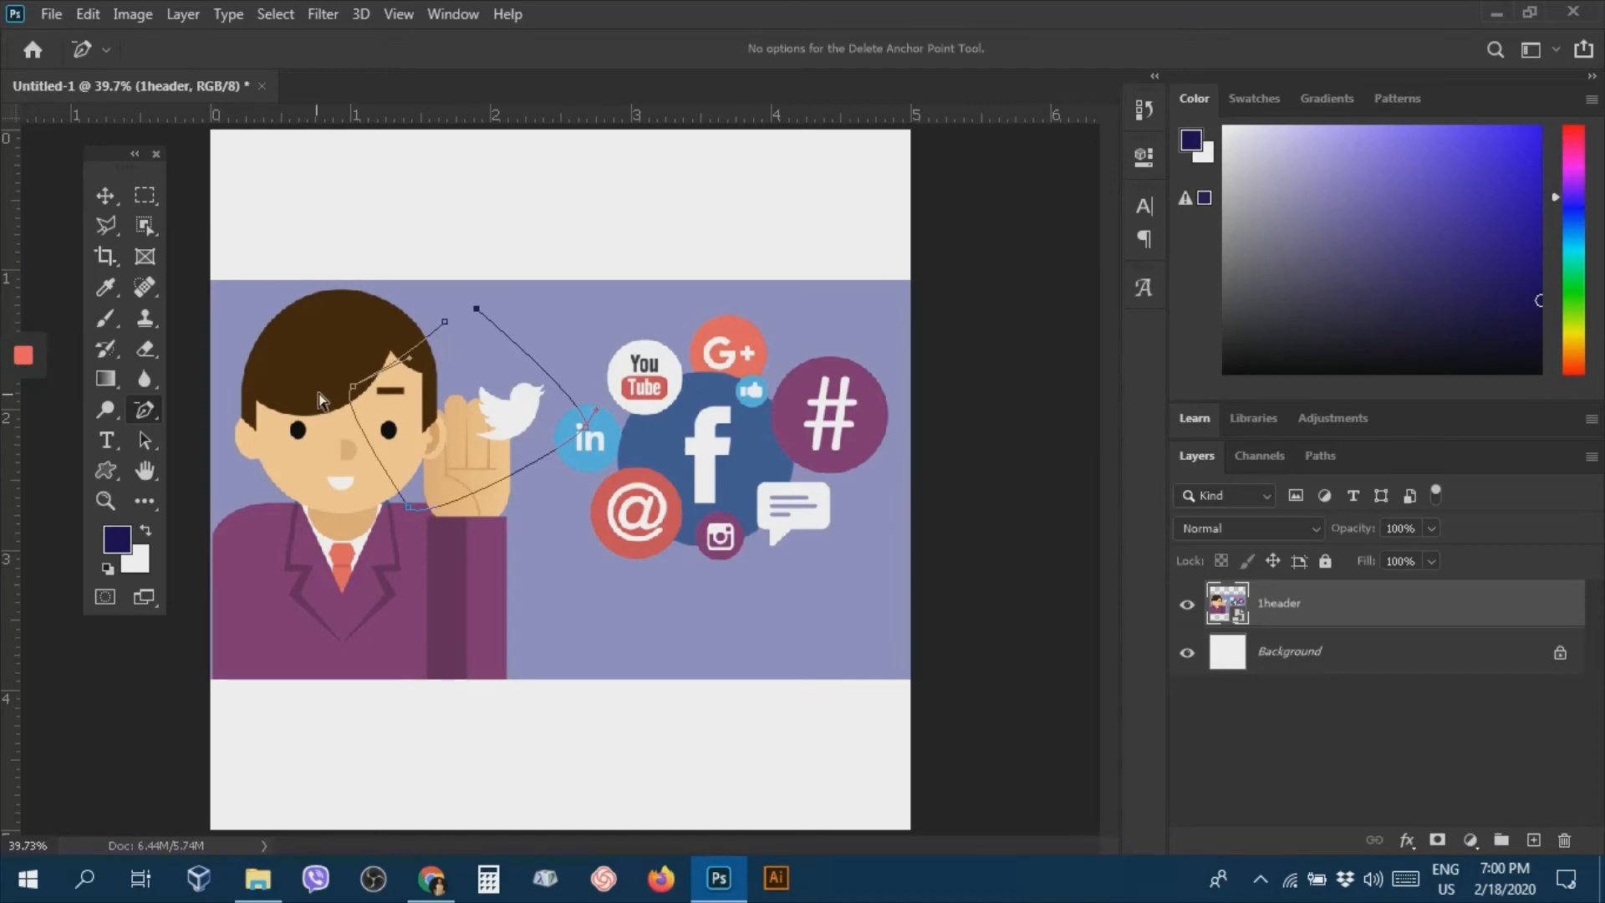
{"action": "left_click", "coordinate": [354, 390]}
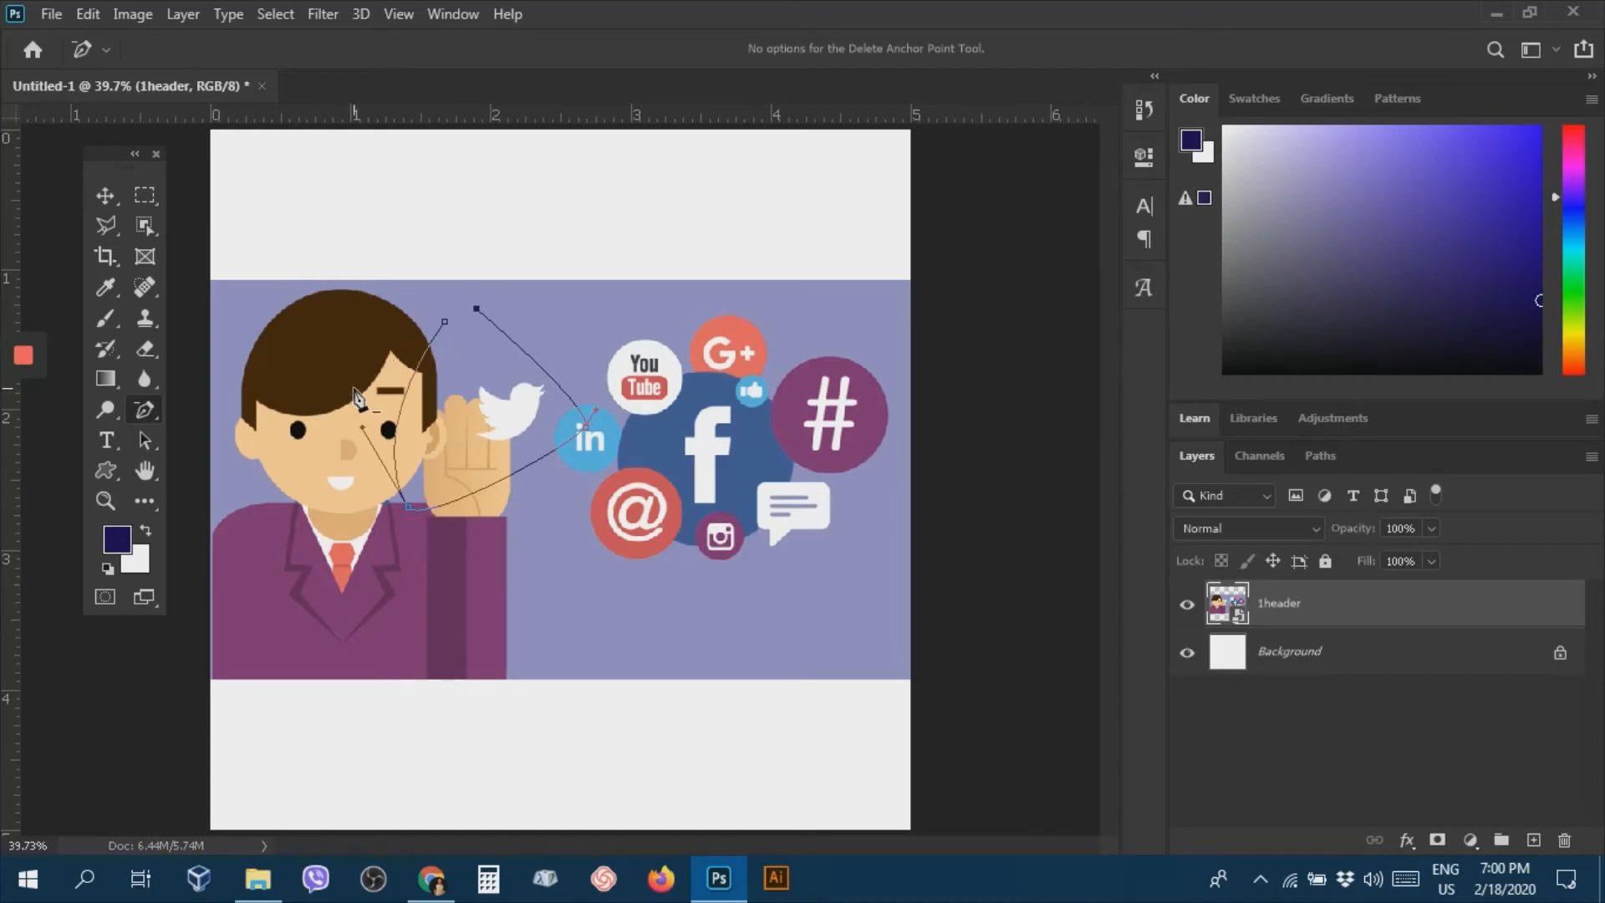
{"action": "left_click", "coordinate": [406, 507]}
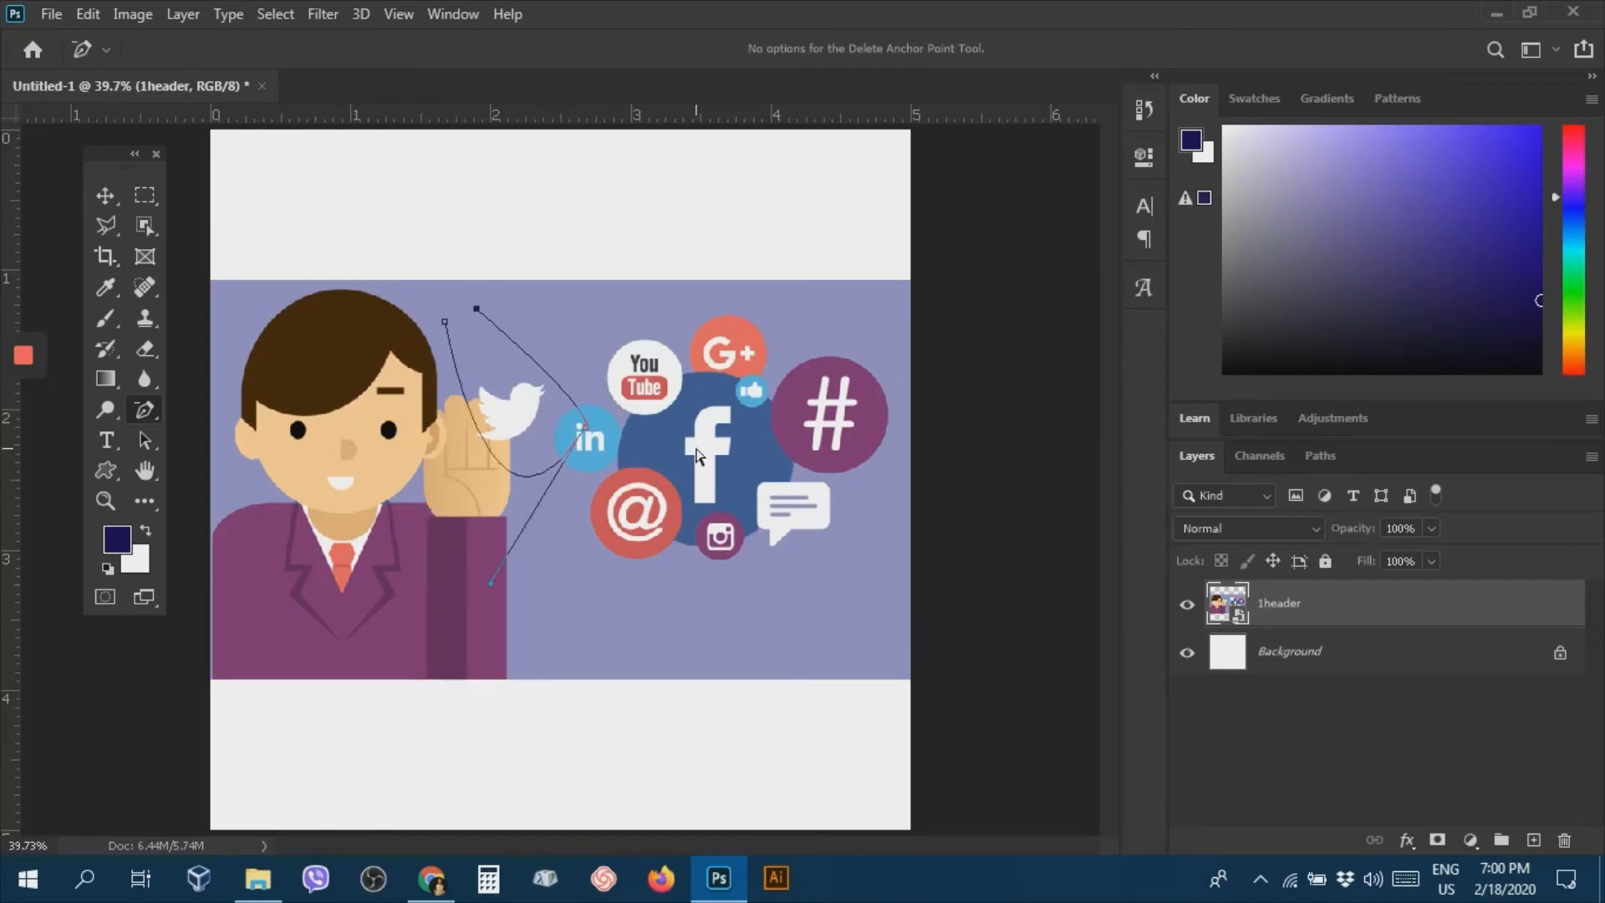
Switch back to the Pen tool, convert the remaining path to a selection and deselect it.
{"action": "right_click", "coordinate": [147, 409]}
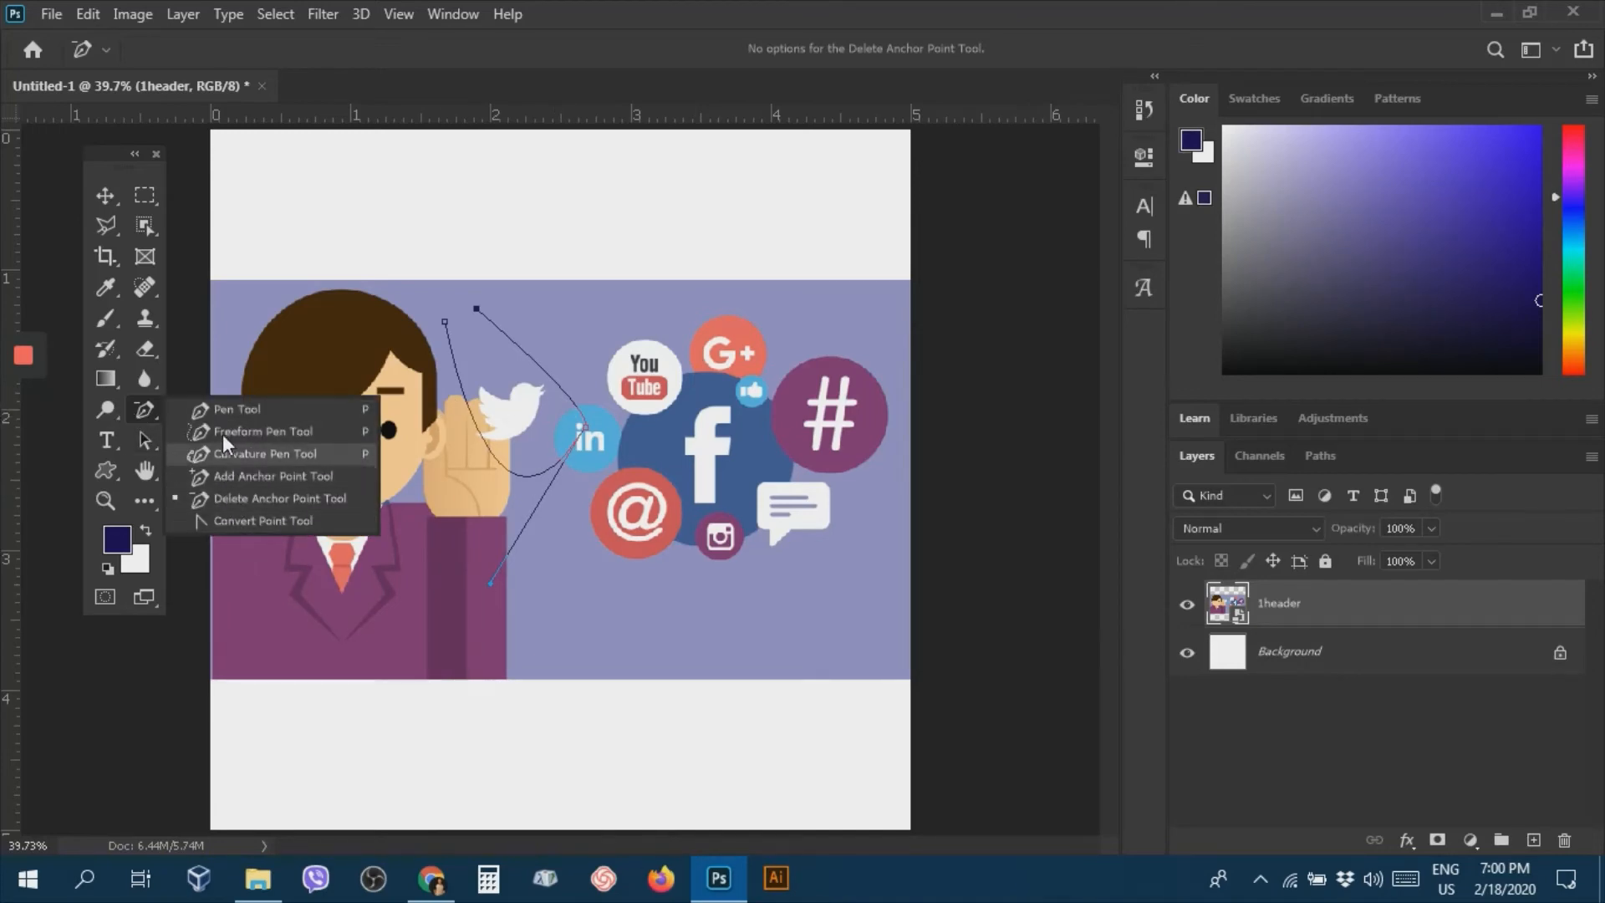
{"action": "left_click", "coordinate": [228, 413]}
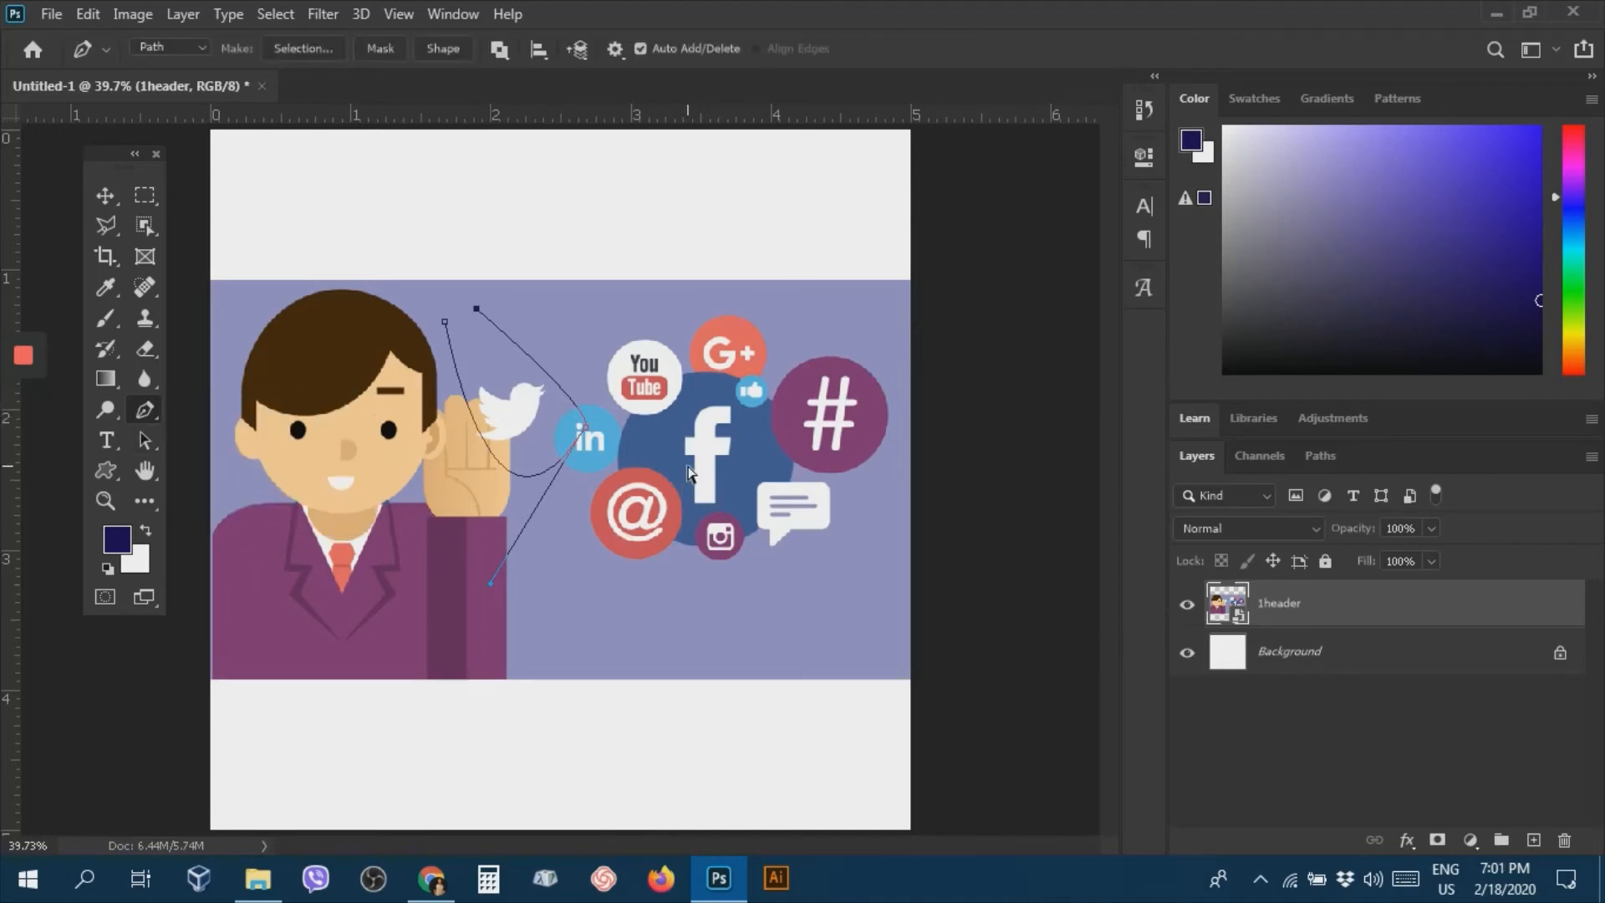
{"action": "key", "text": "ctrl+Return"}
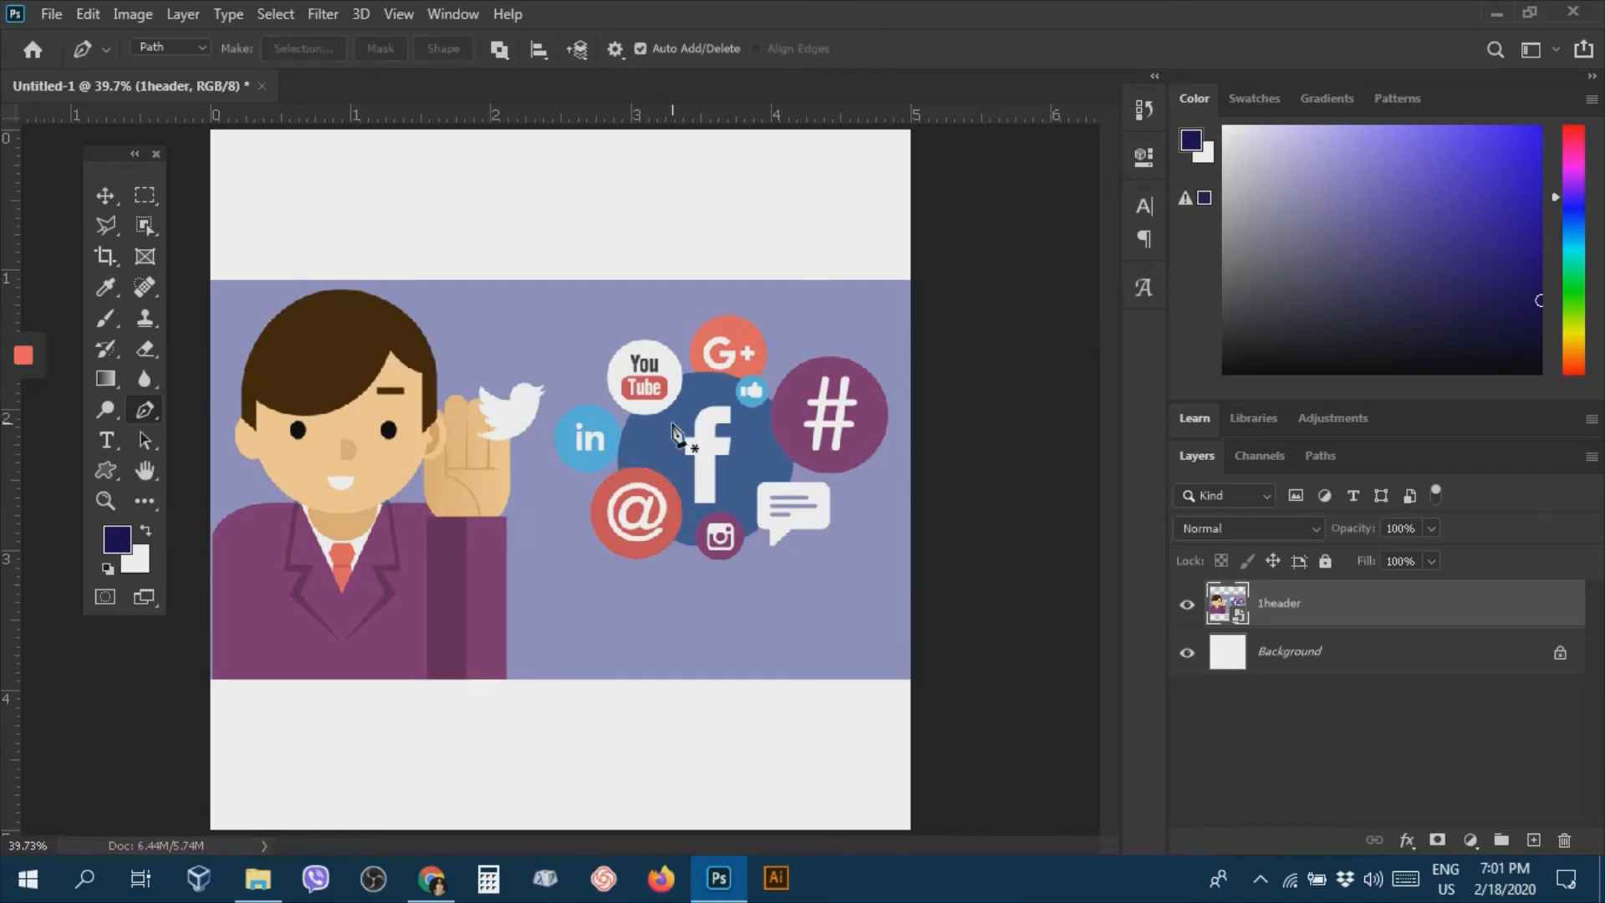
{"action": "key", "text": "ctrl+d"}
{"action": "key", "text": "ctrl+plus"}
{"action": "key", "text": "ctrl+plus"}
{"action": "key", "text": "ctrl+plus"}
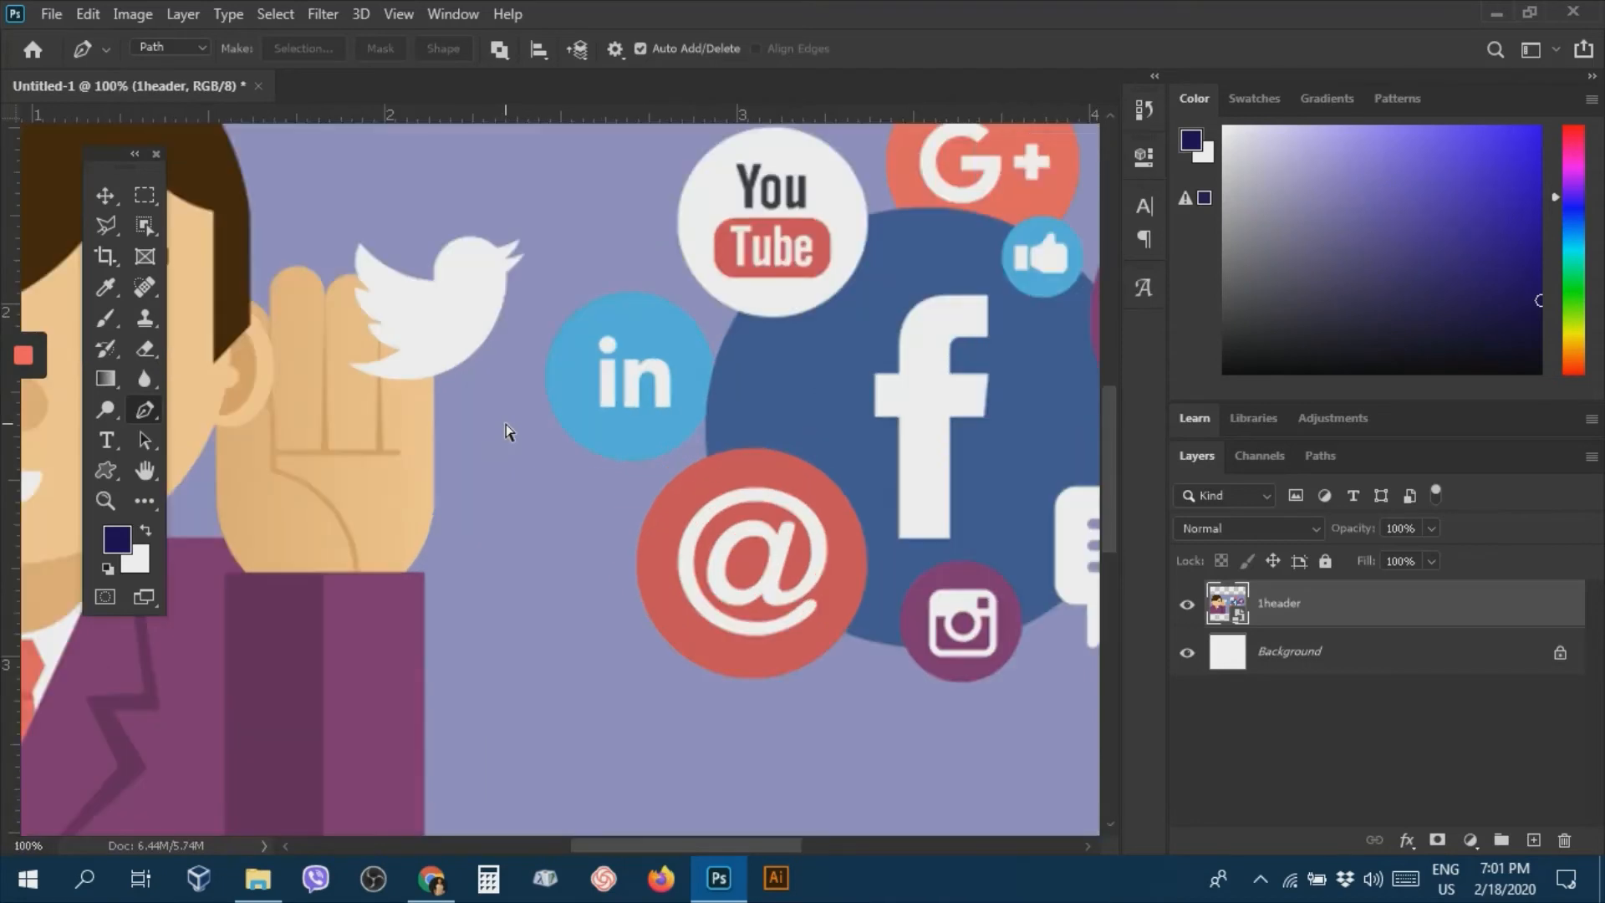
{"action": "key", "text": "ctrl+plus"}
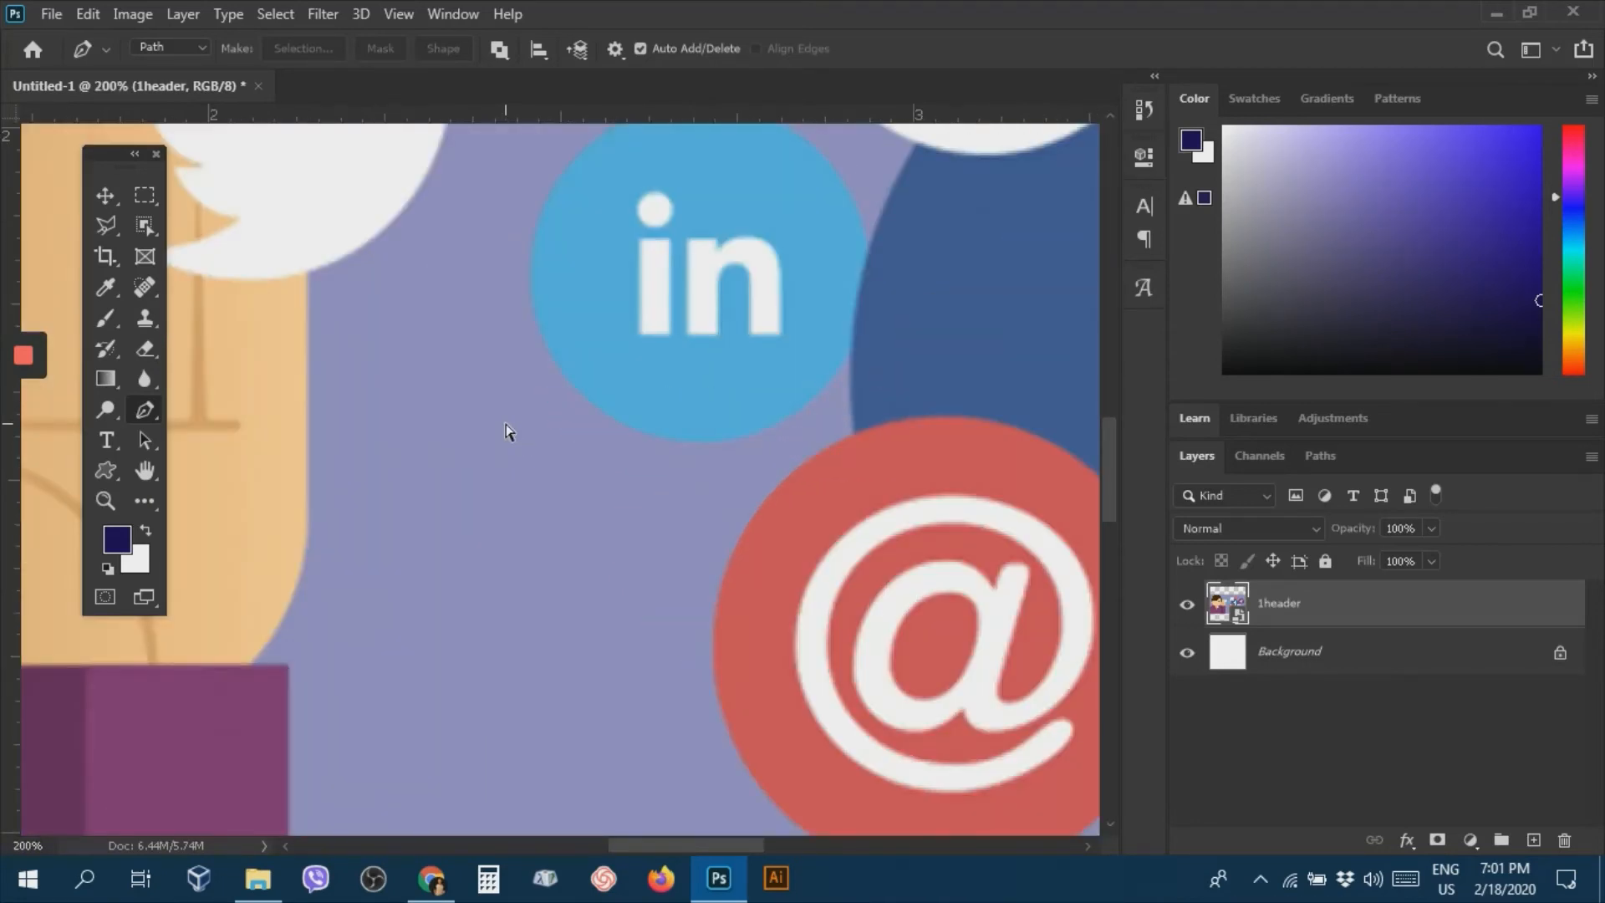
{"action": "key", "text": "ctrl+minus"}
{"action": "key", "text": "ctrl+minus"}
{"action": "key", "text": "ctrl+minus"}
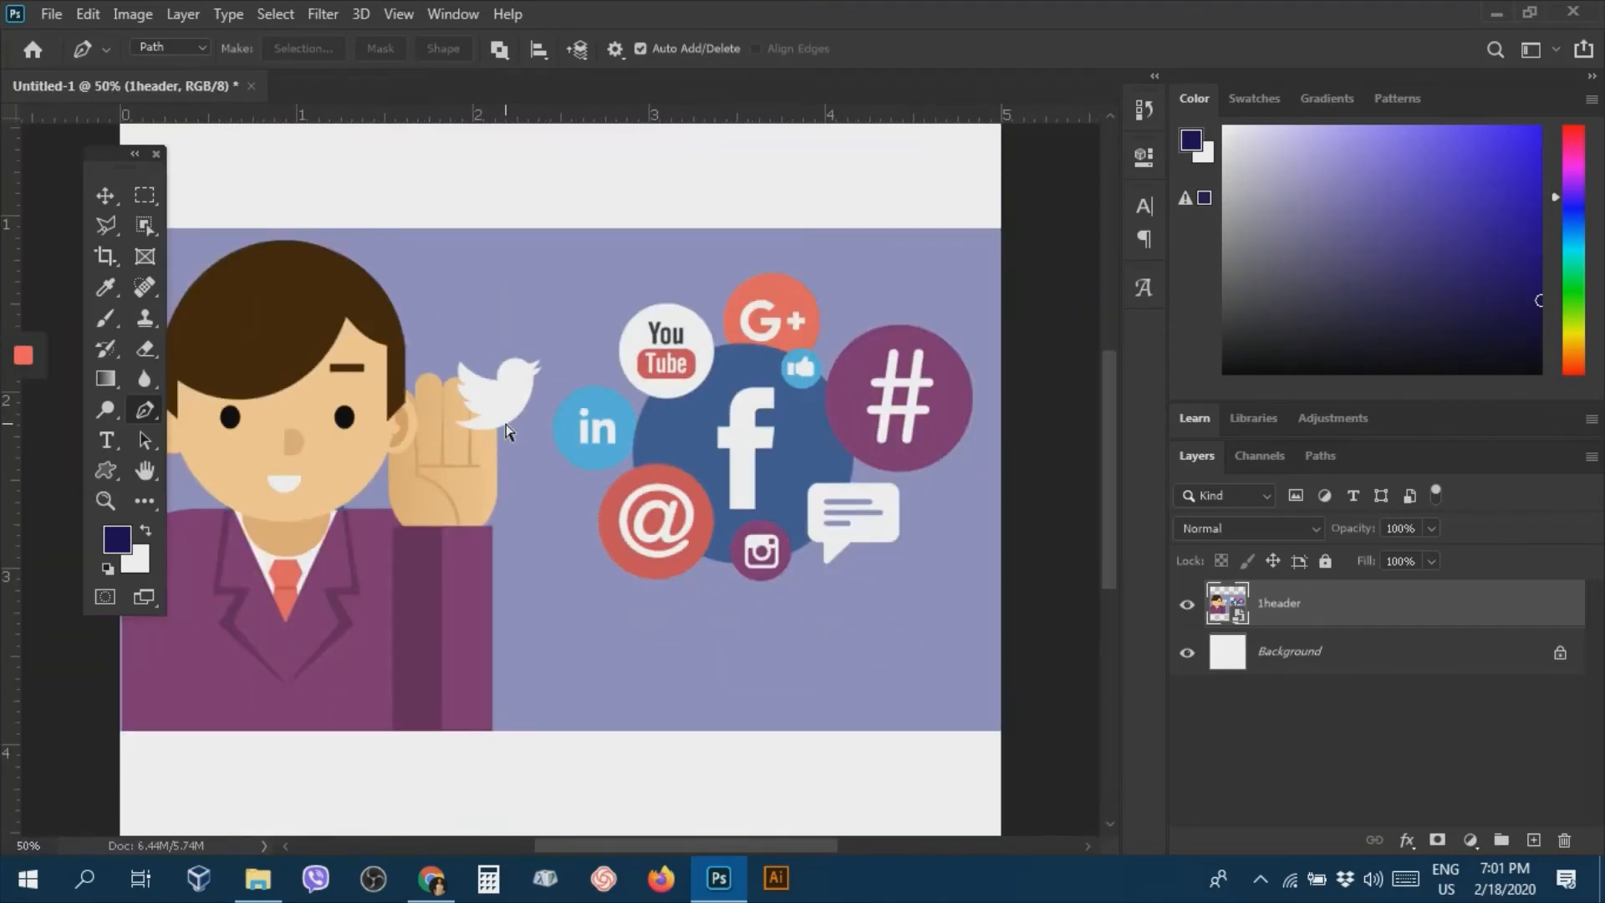
{"action": "key", "text": "ctrl+minus"}
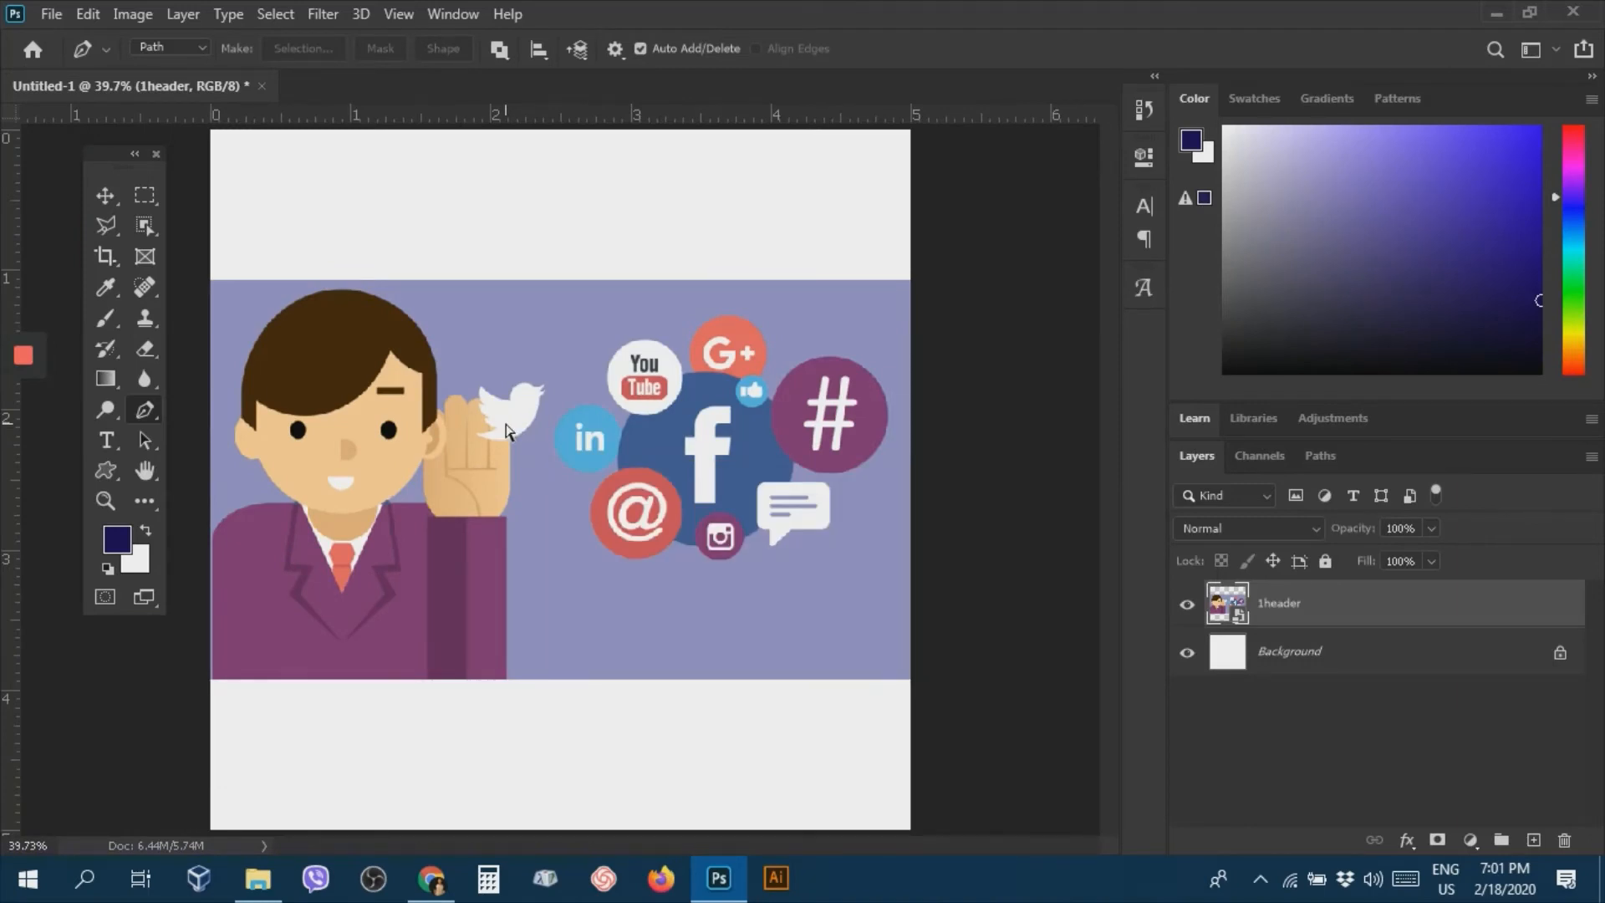
Start a Pen tool path at the white bird's wing tip, curve it along the wing's upper edge to the neck and make that anchor a corner.
{"action": "scroll", "coordinate": [506, 430], "scroll_direction": "up", "scroll_amount": 6}
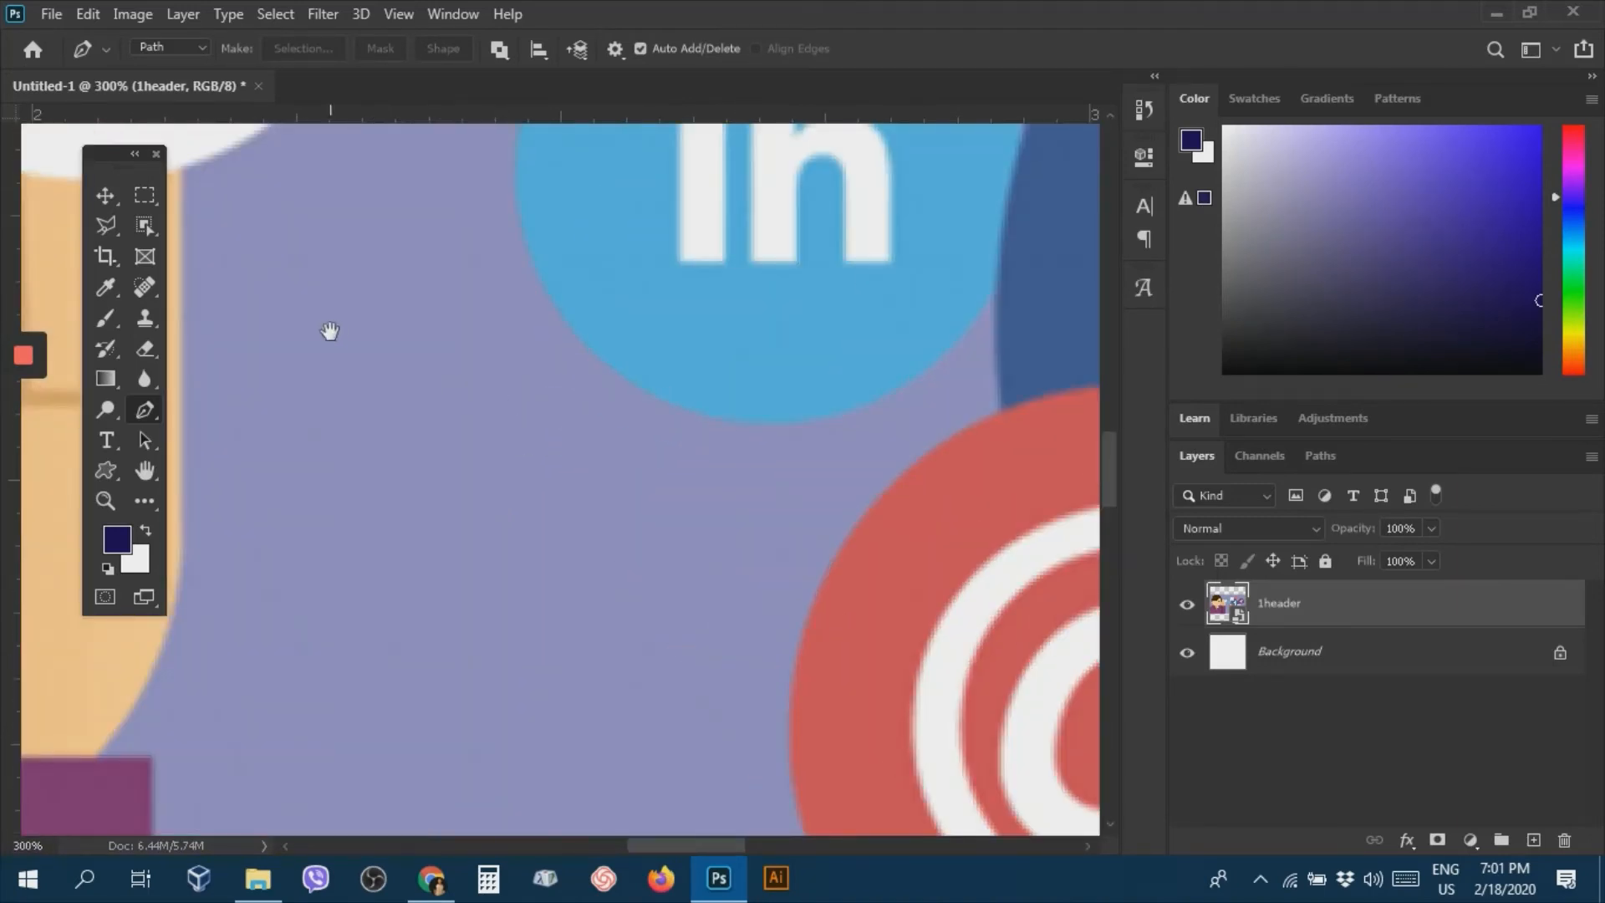
{"action": "left_click_drag", "start_coordinate": [345, 299], "coordinate": [718, 639]}
{"action": "left_click_drag", "start_coordinate": [685, 365], "coordinate": [685, 566]}
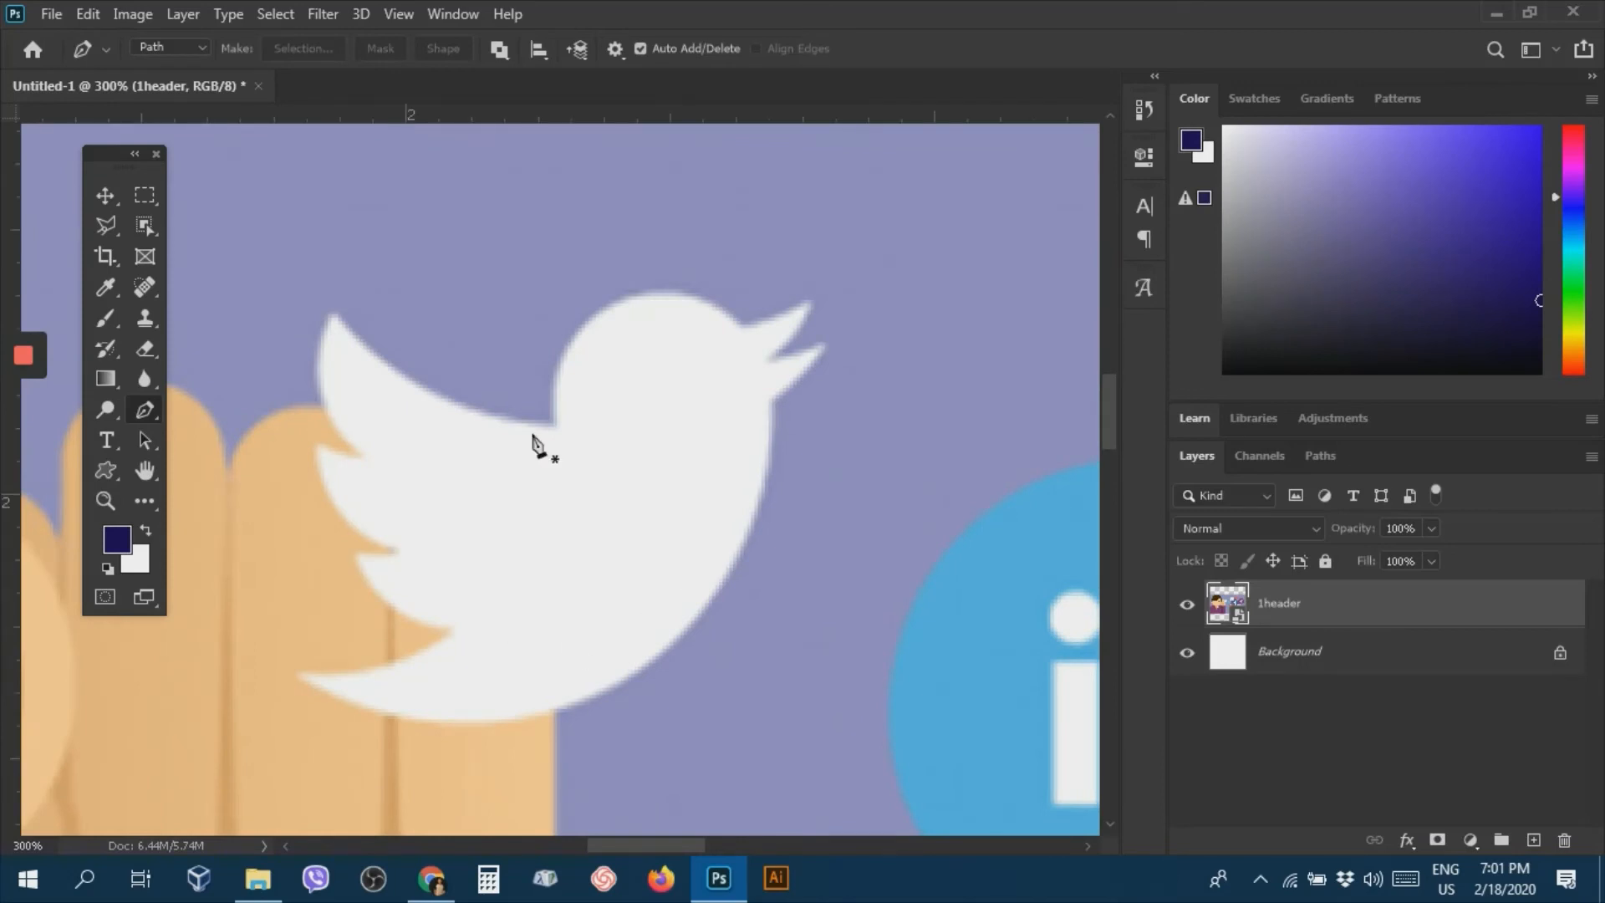
{"action": "right_click", "coordinate": [144, 409]}
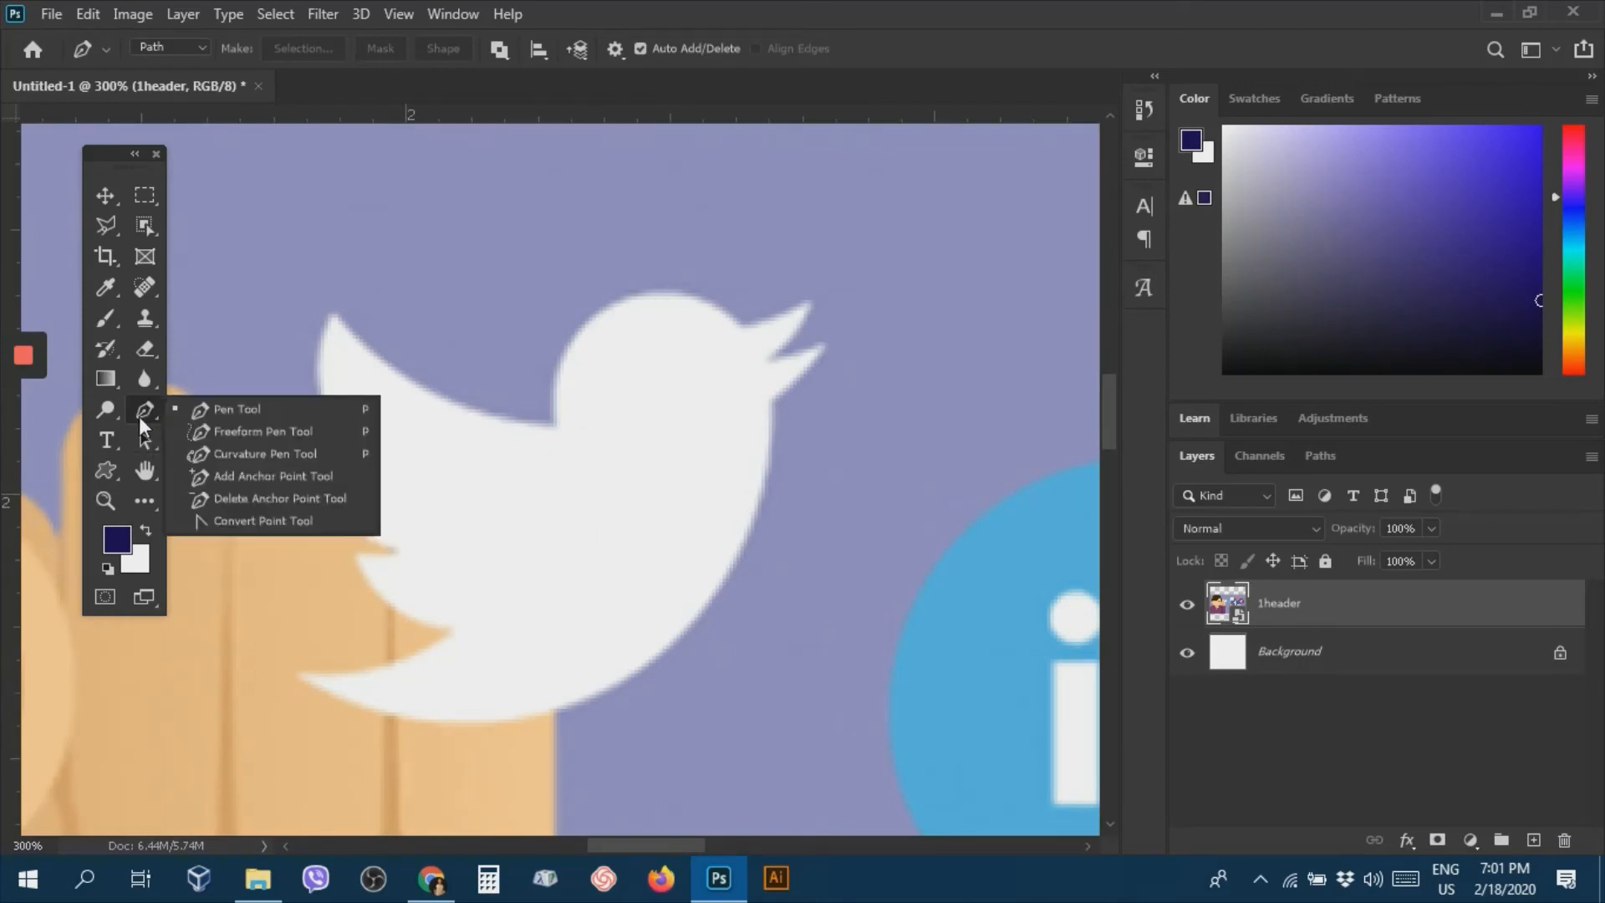
{"action": "left_click", "coordinate": [207, 406]}
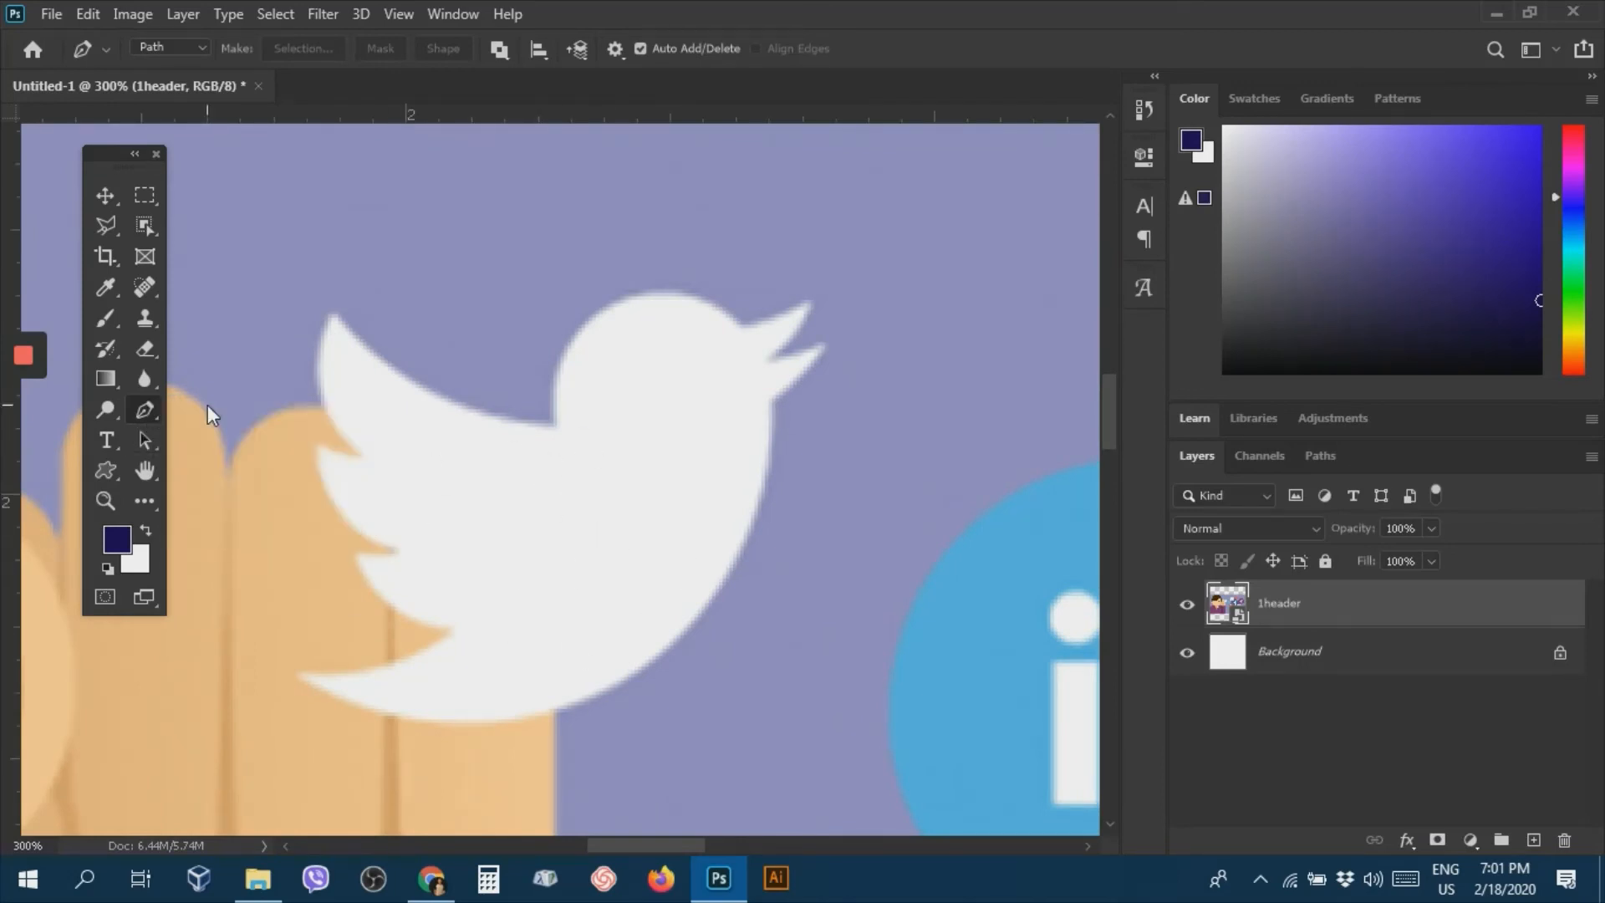
{"action": "left_click", "coordinate": [335, 311]}
{"action": "left_click_drag", "start_coordinate": [555, 428], "coordinate": [716, 437]}
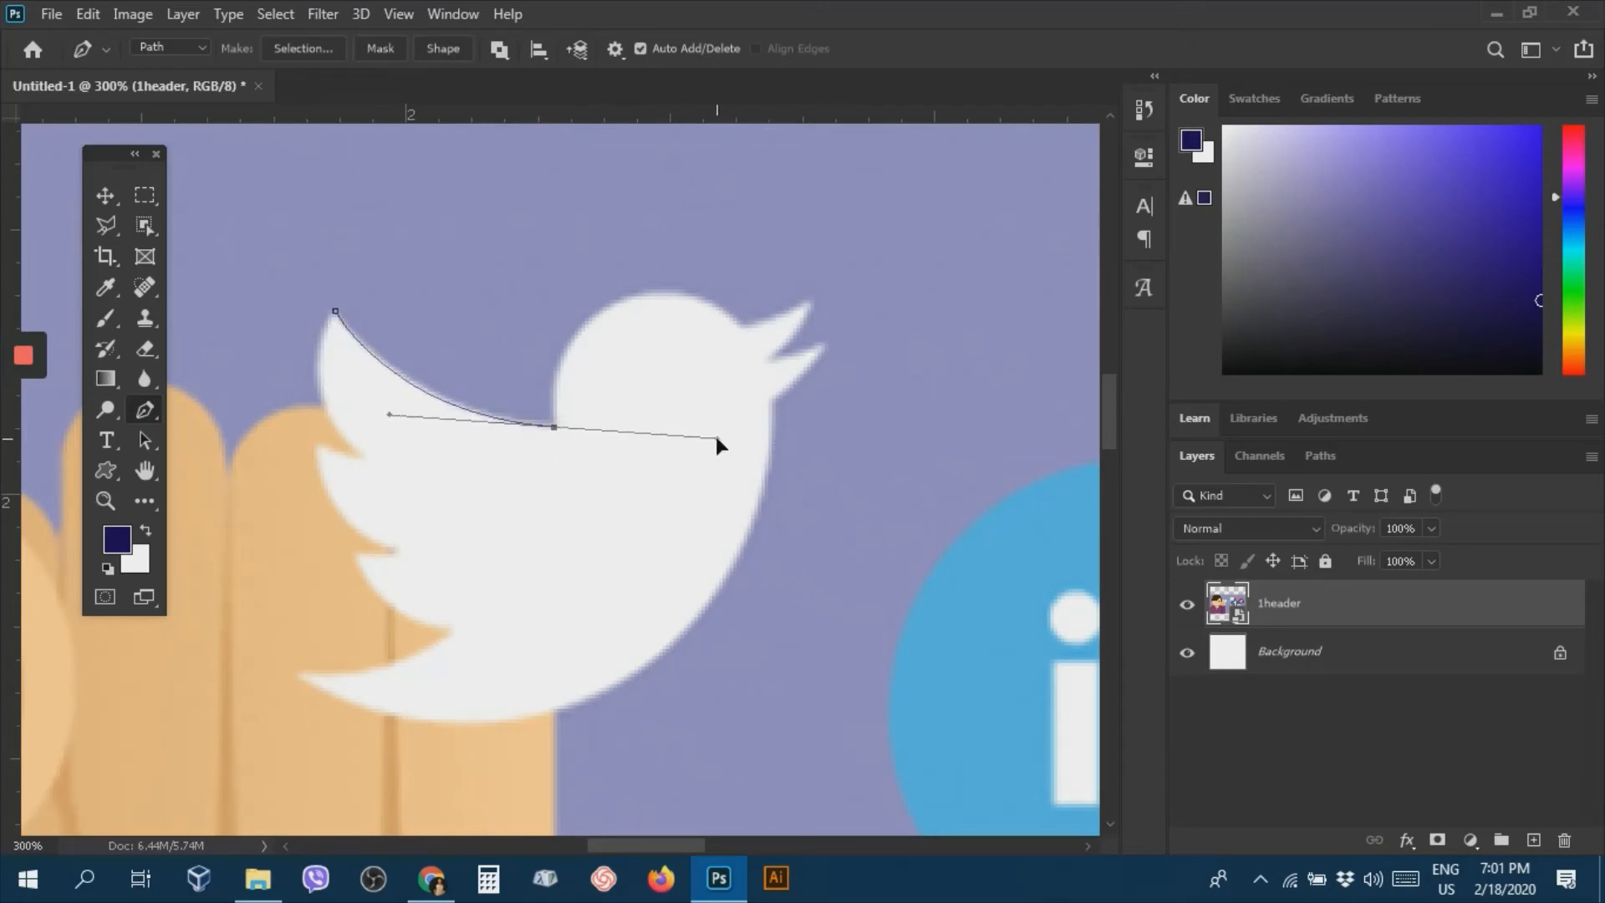
{"action": "left_click", "coordinate": [555, 429]}
{"action": "right_click", "coordinate": [707, 366]}
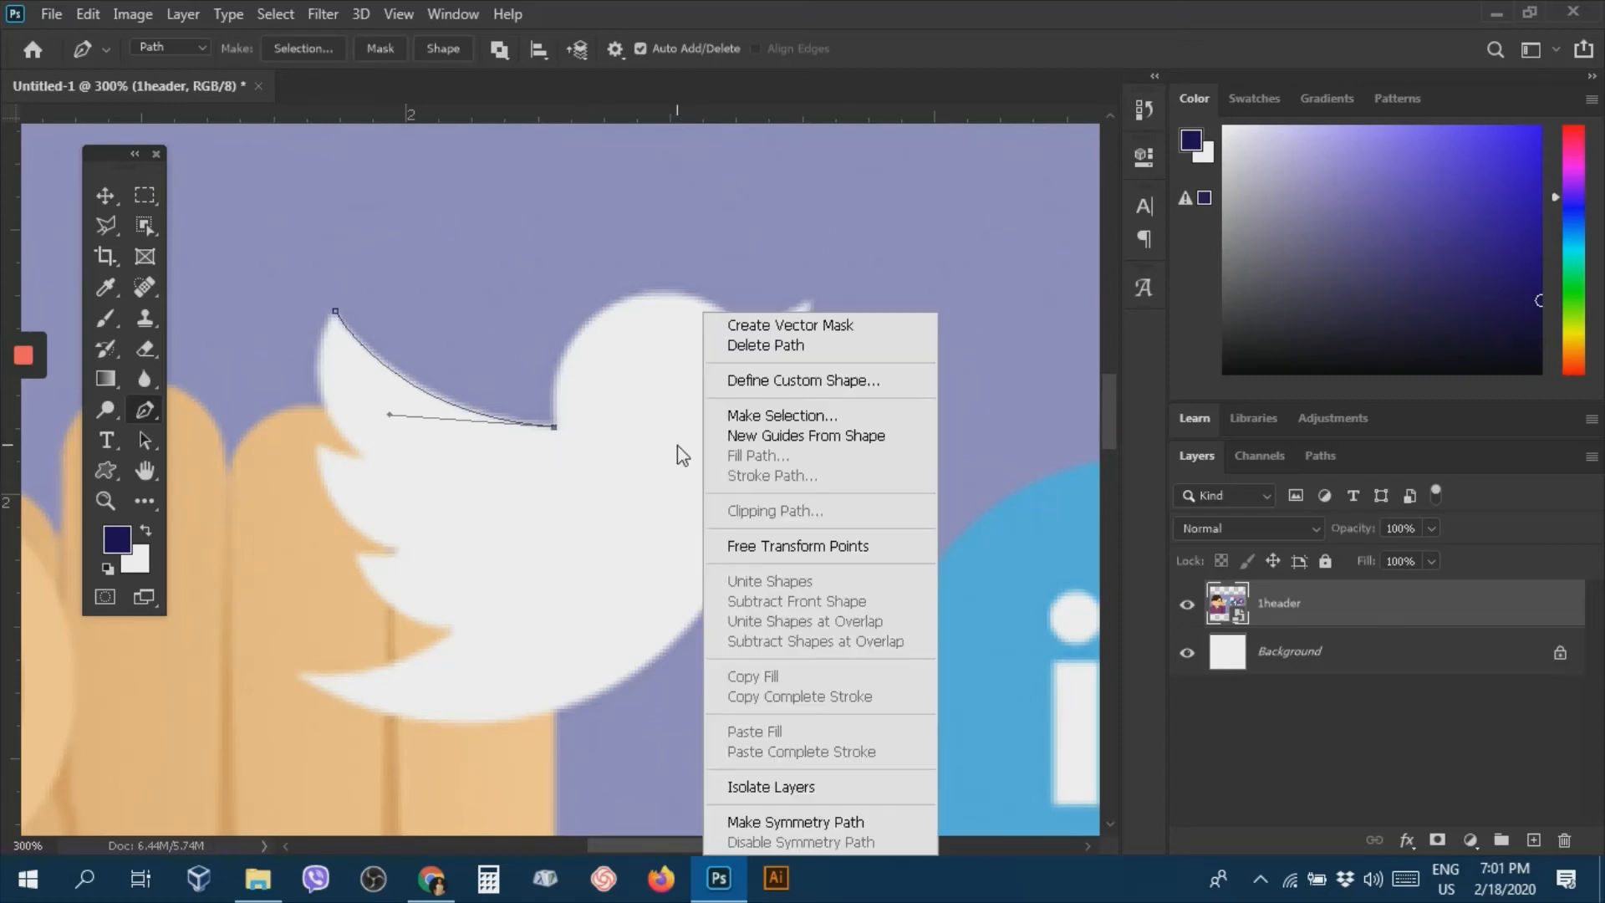
{"action": "double_click", "coordinate": [782, 12]}
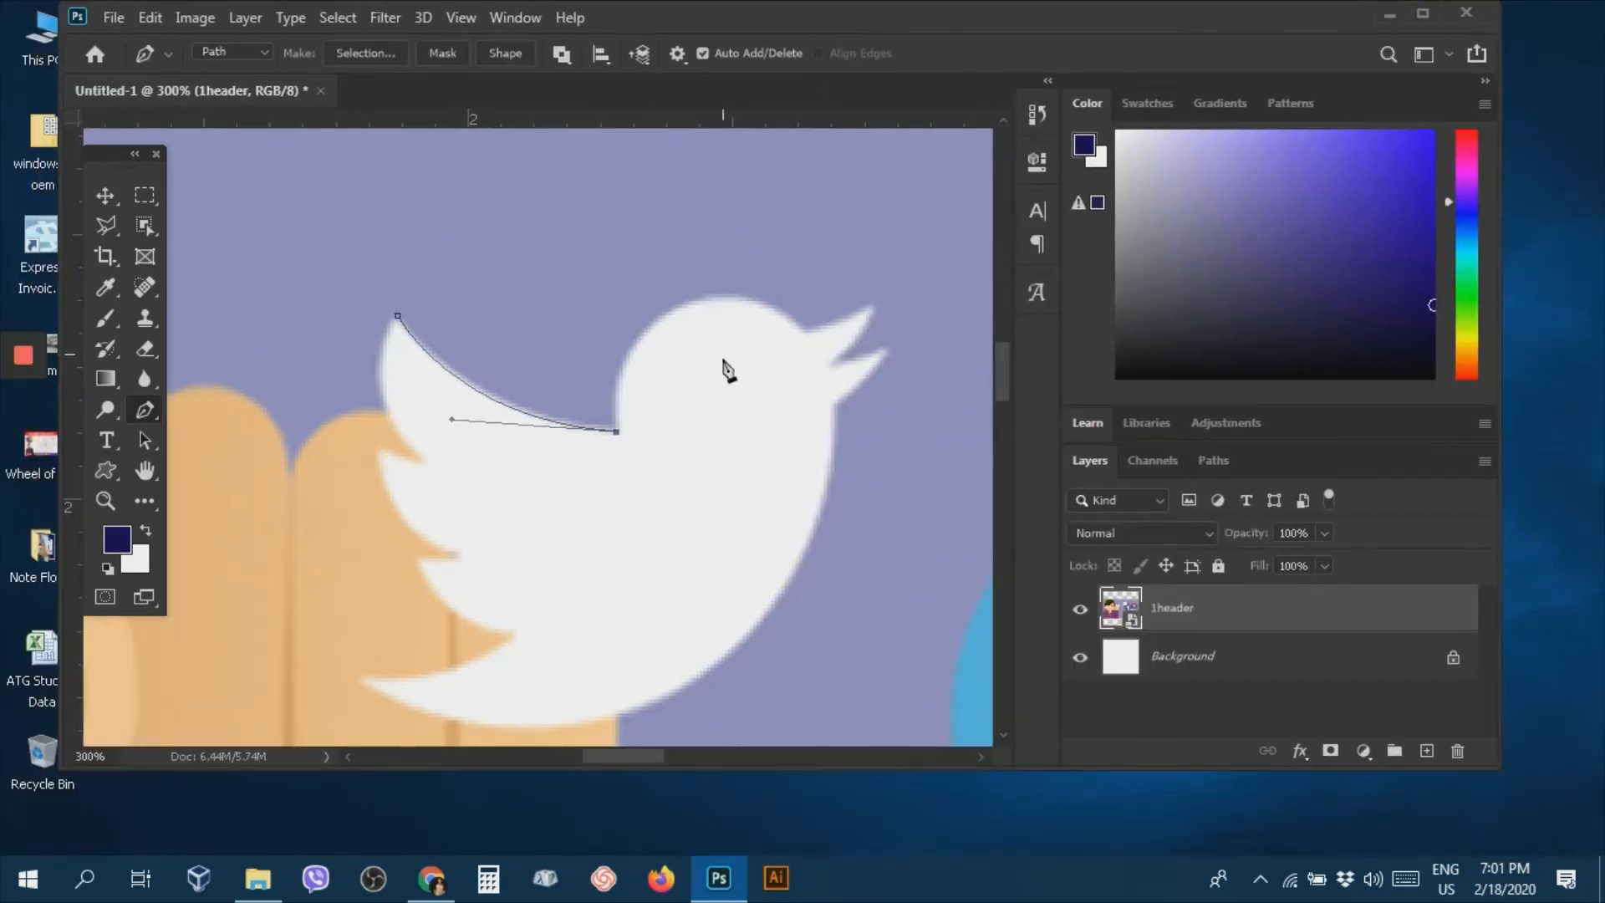
{"action": "left_click", "coordinate": [1420, 13]}
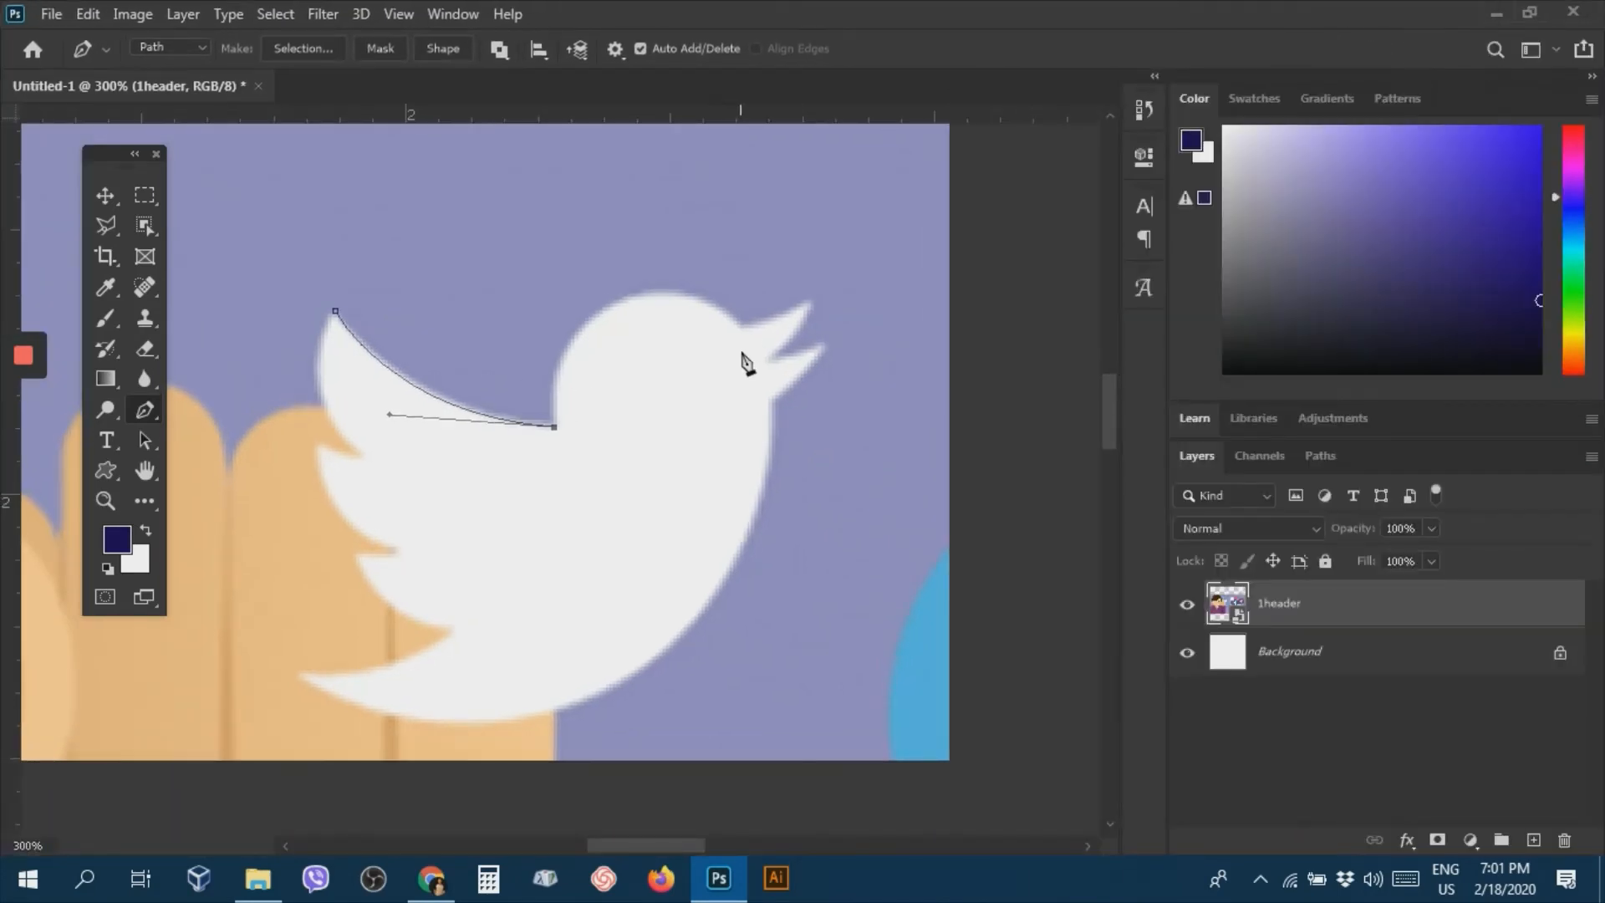
Continue the path in a curve over the bird's head to the base of the upper beak and make that anchor a corner.
{"action": "left_click_drag", "start_coordinate": [741, 328], "coordinate": [916, 408]}
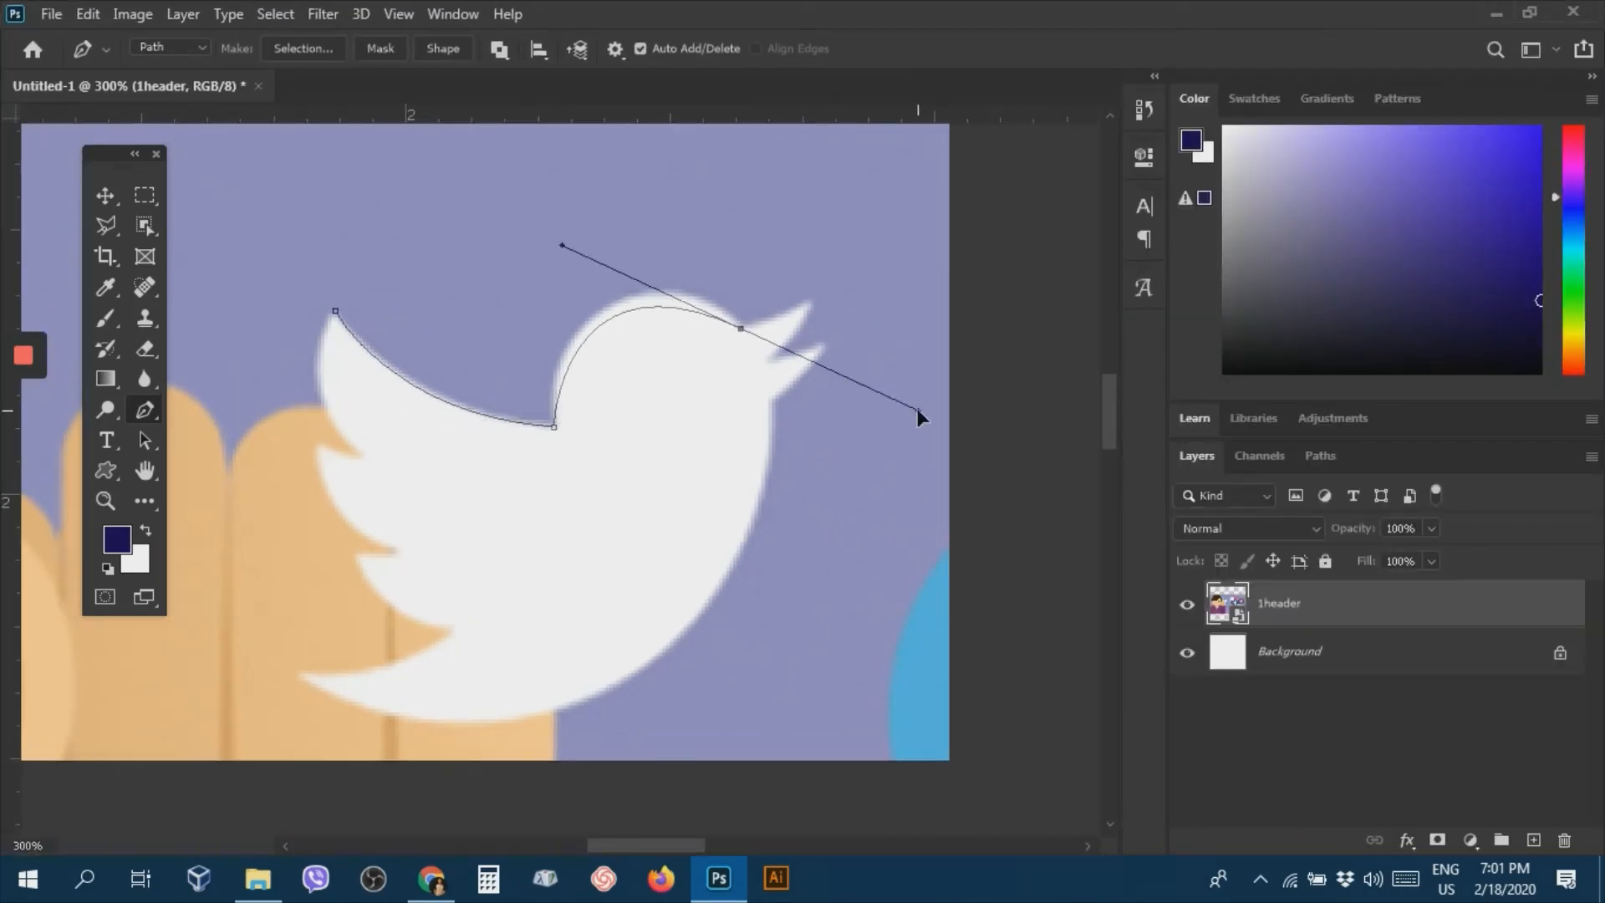
{"action": "key", "text": "ctrl+z"}
{"action": "left_click_drag", "start_coordinate": [610, 304], "coordinate": [687, 268]}
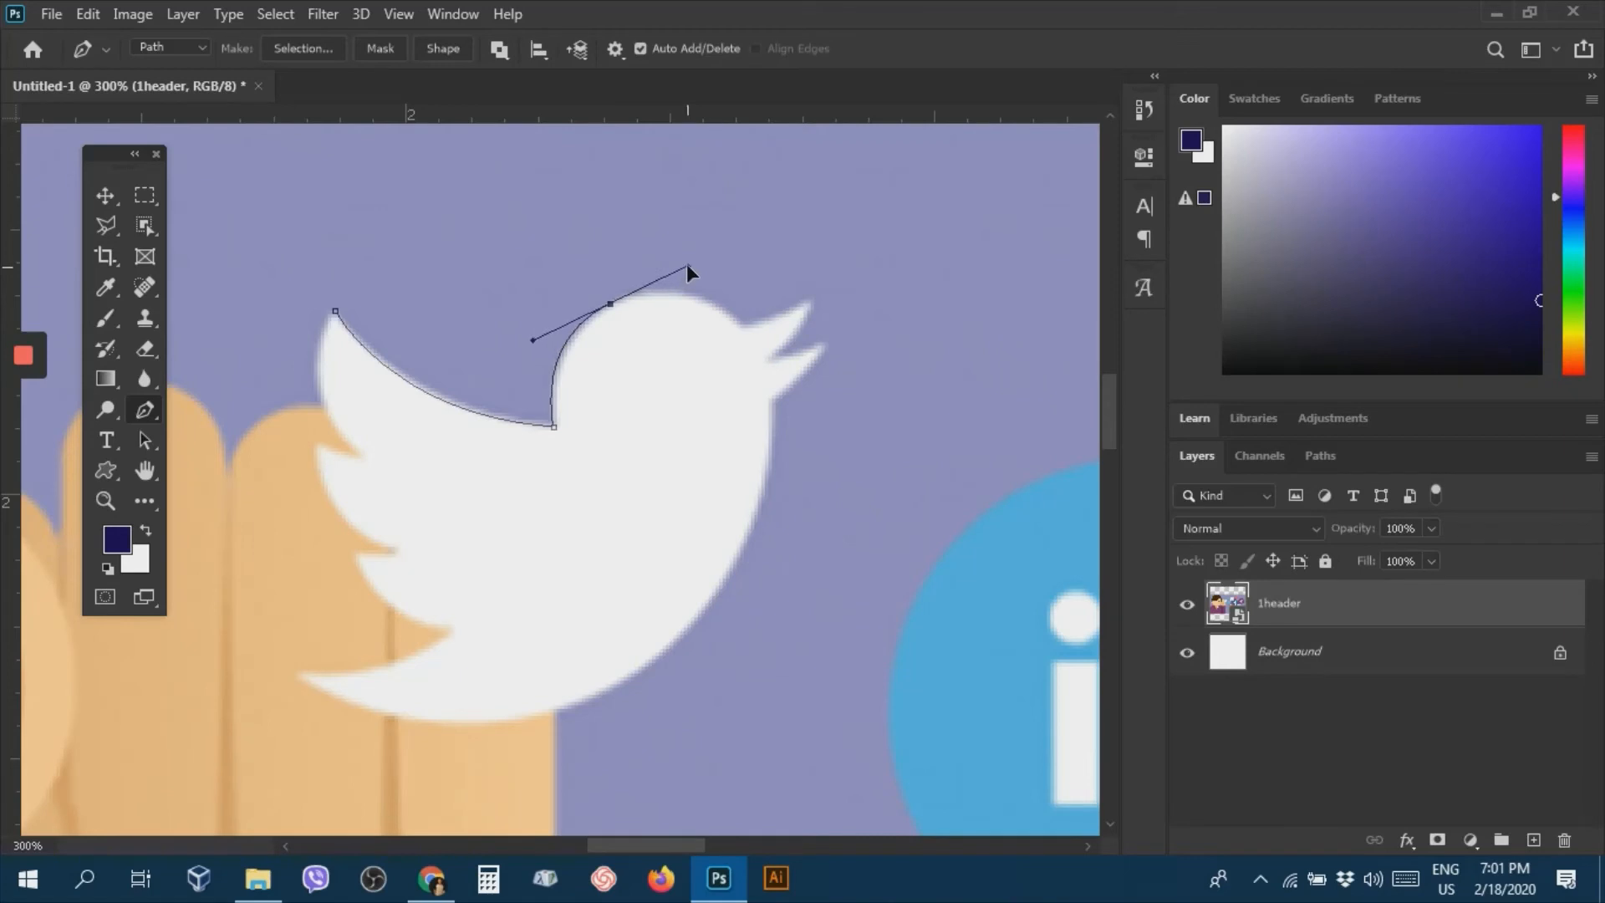
{"action": "left_click", "coordinate": [613, 308]}
{"action": "left_click_drag", "start_coordinate": [744, 328], "coordinate": [800, 388]}
{"action": "left_click", "coordinate": [744, 329], "text": "alt"}
Trace the upper and lower beak tips and the notch between them down to the throat, making each anchor a corner.
{"action": "left_click_drag", "start_coordinate": [811, 301], "coordinate": [829, 285]}
{"action": "left_click", "coordinate": [810, 300], "text": "alt"}
{"action": "left_click_drag", "start_coordinate": [772, 357], "coordinate": [740, 369]}
{"action": "left_click", "coordinate": [773, 357], "text": "alt"}
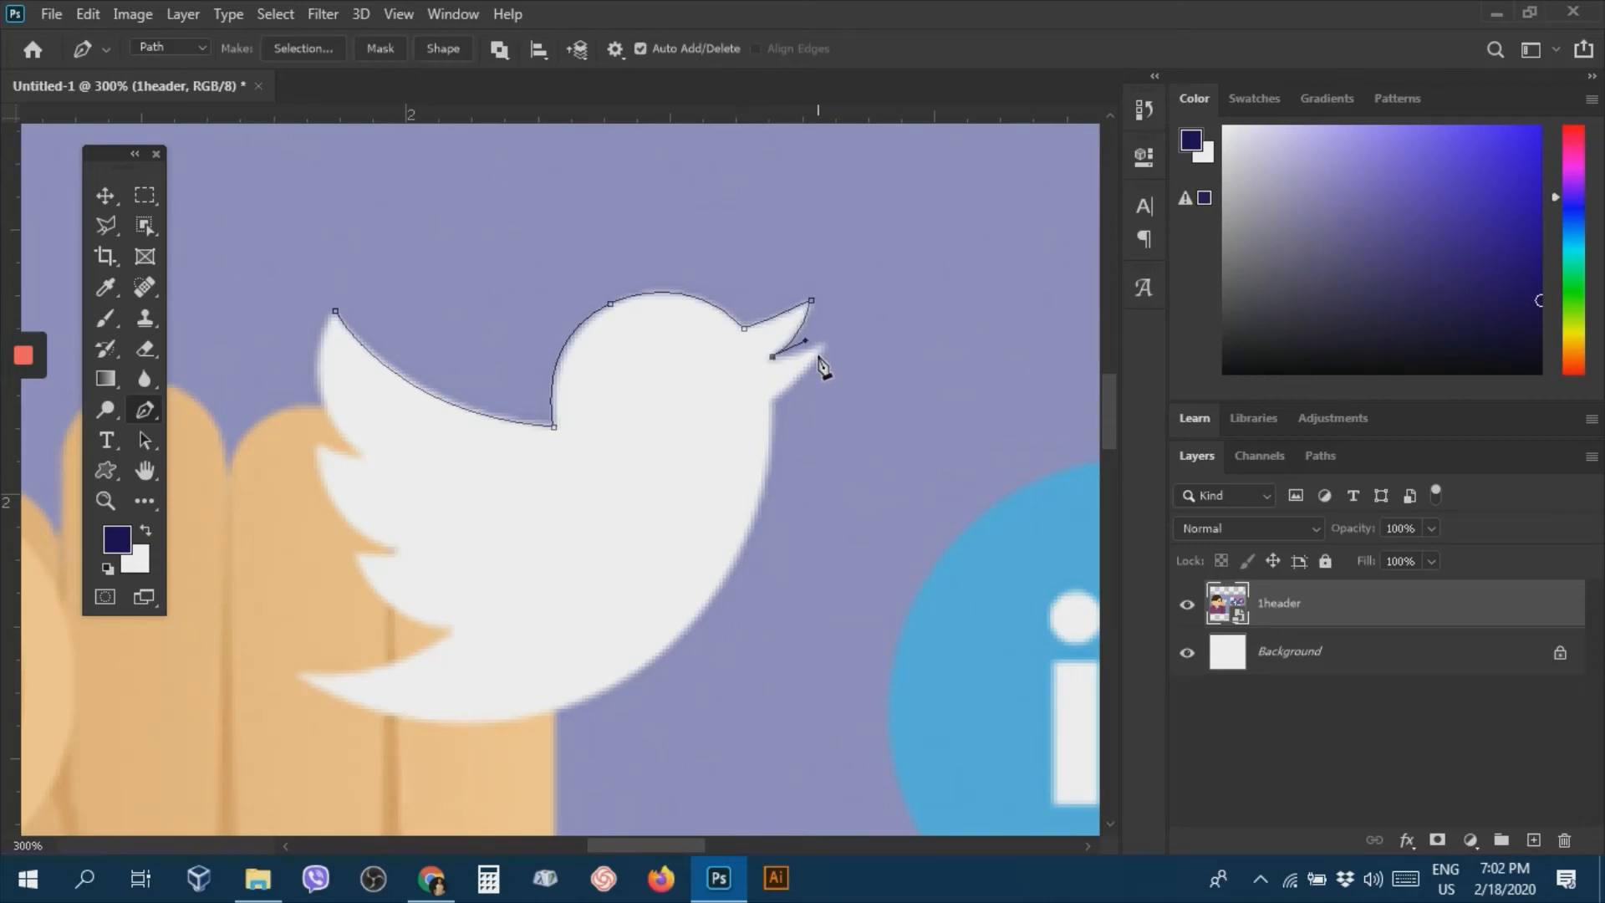
{"action": "left_click_drag", "start_coordinate": [840, 332], "coordinate": [840, 329]}
{"action": "left_click", "coordinate": [821, 345], "text": "alt"}
{"action": "left_click_drag", "start_coordinate": [769, 399], "coordinate": [734, 409]}
{"action": "left_click", "coordinate": [769, 400], "text": "alt"}
Curve the path down the breast and along the belly to the tail tip, and make the tail anchor a corner.
{"action": "left_click_drag", "start_coordinate": [731, 656], "coordinate": [578, 586]}
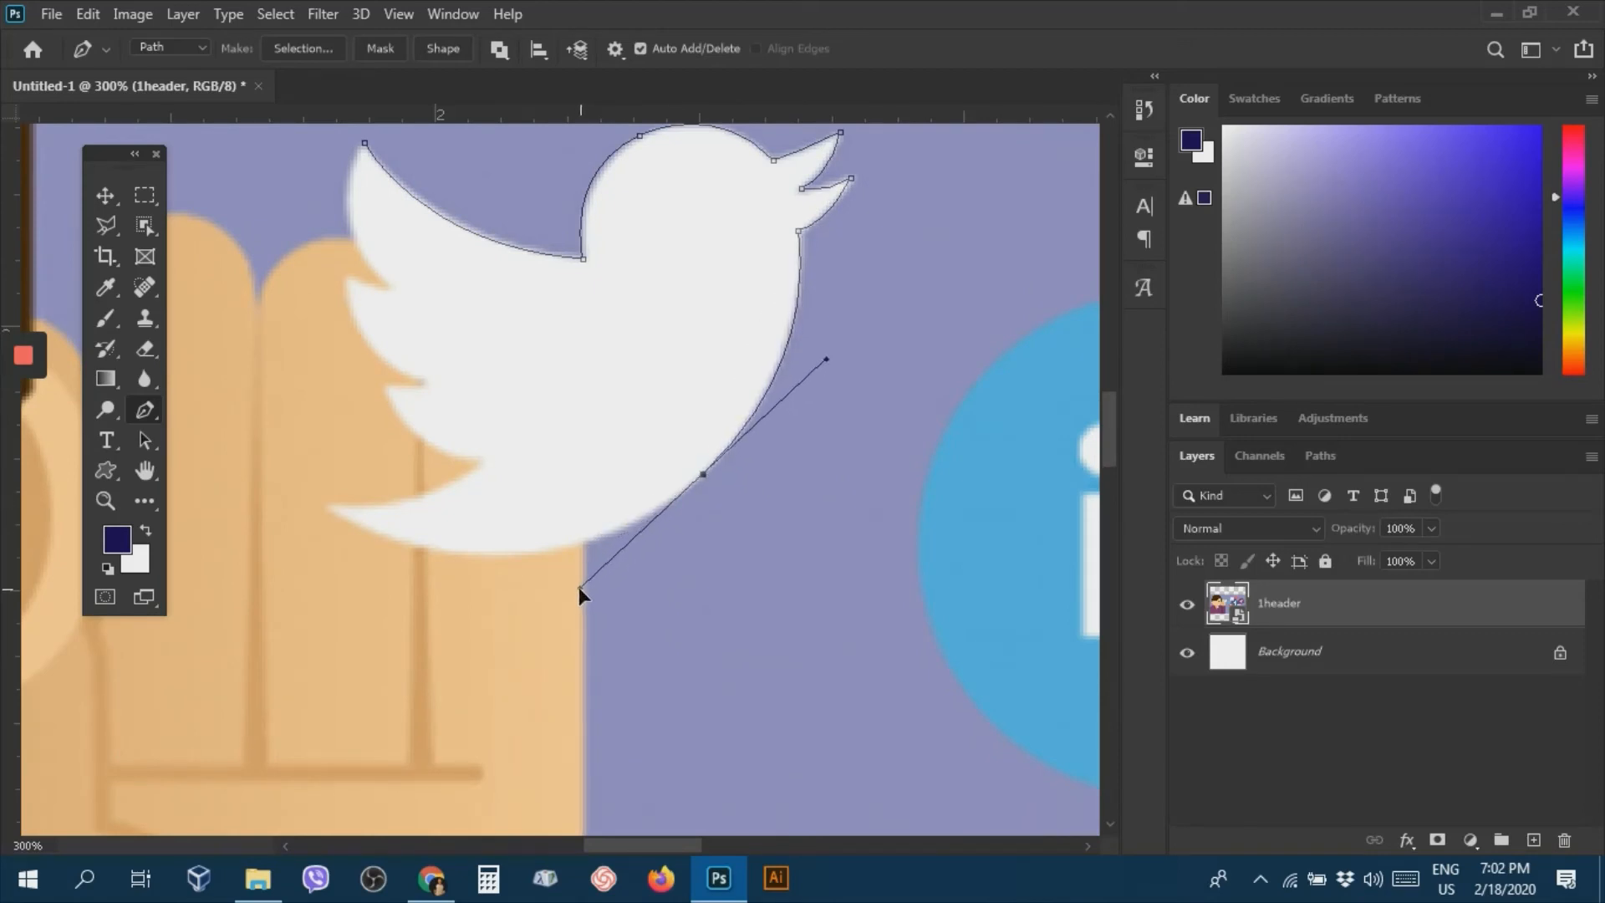
{"action": "left_click", "coordinate": [703, 475]}
{"action": "left_click_drag", "start_coordinate": [329, 506], "coordinate": [117, 385]}
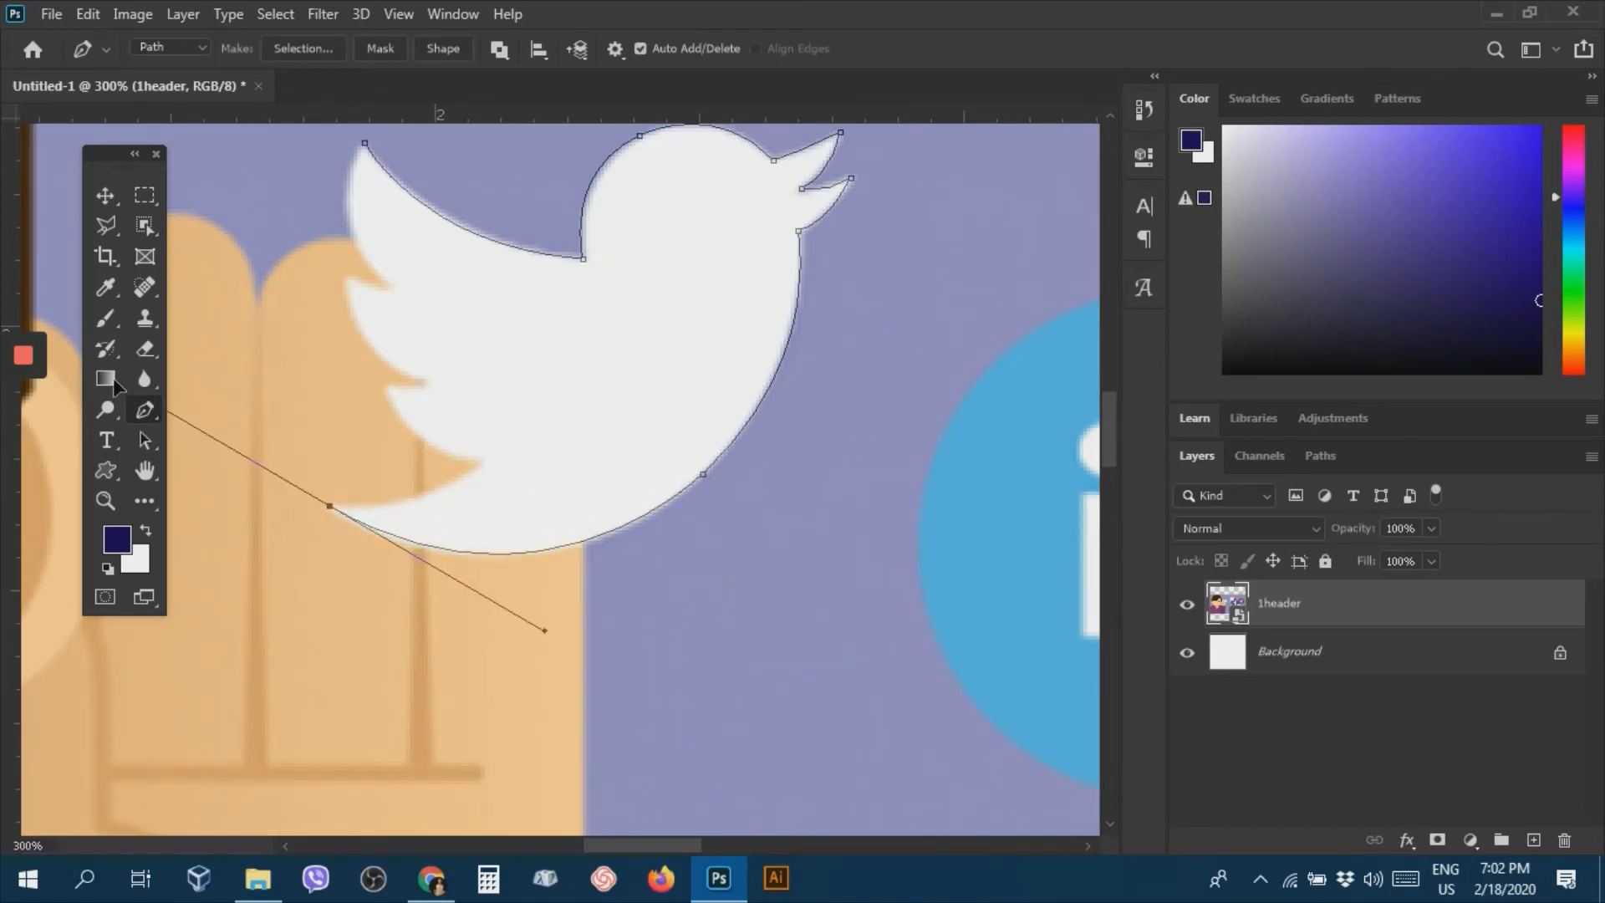
{"action": "left_click", "coordinate": [330, 507], "text": "alt"}
Trace the tail's upper edge and the wing feathers with corner anchors, and close the path at the wing tip.
{"action": "left_click_drag", "start_coordinate": [480, 463], "coordinate": [544, 400]}
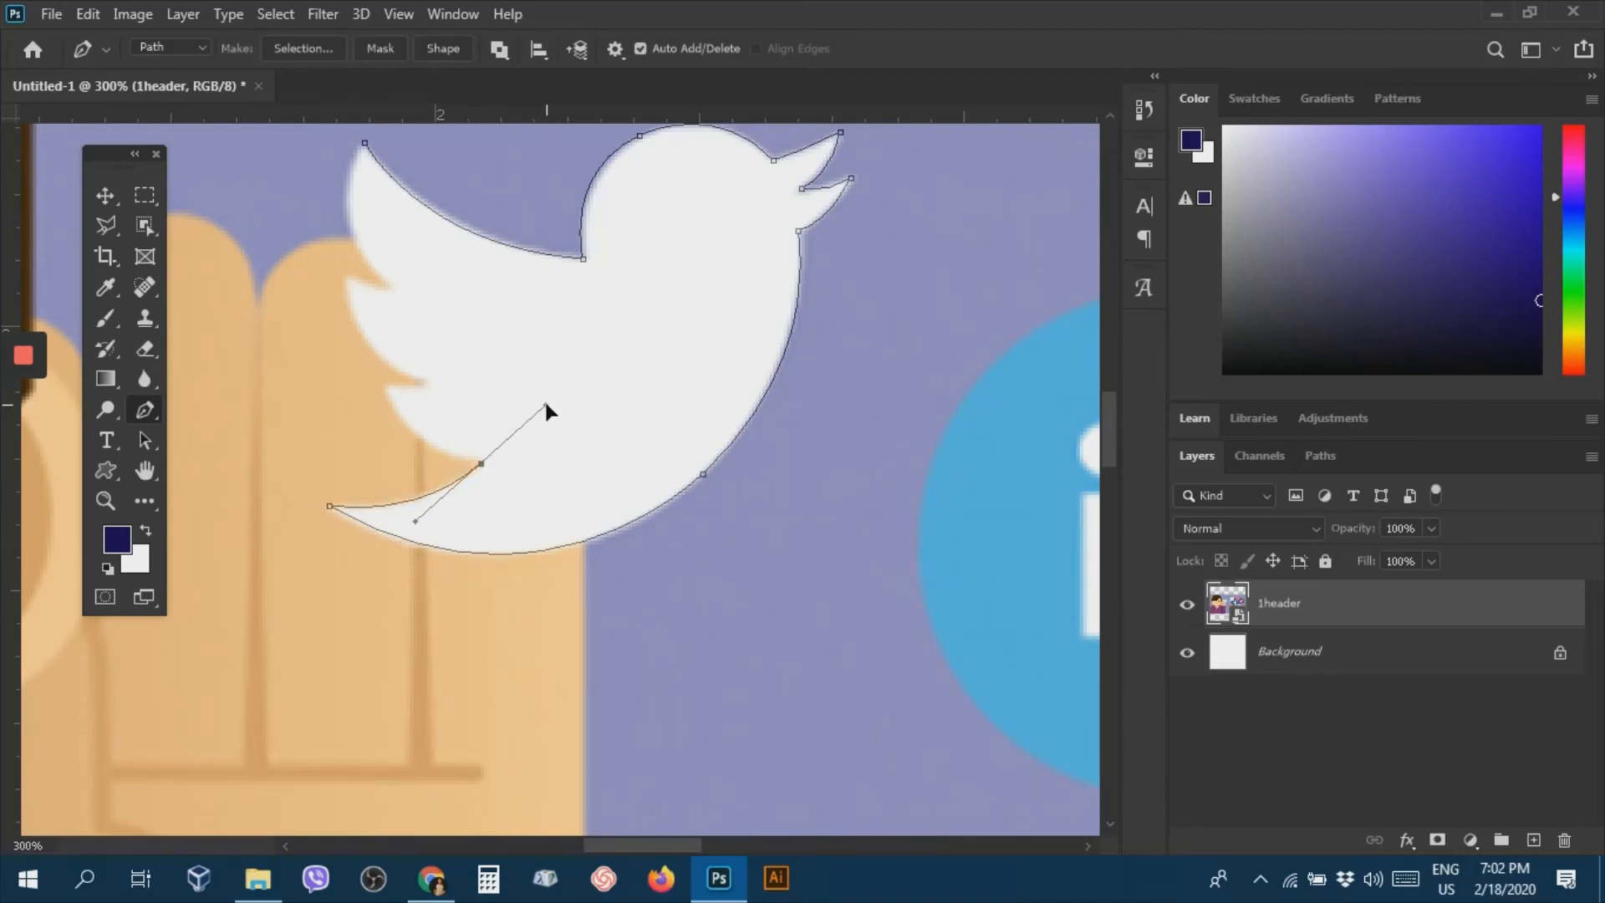
{"action": "left_click", "coordinate": [481, 463], "text": "alt"}
{"action": "left_click_drag", "start_coordinate": [386, 386], "coordinate": [376, 323]}
{"action": "left_click", "coordinate": [386, 386], "text": "alt"}
{"action": "left_click_drag", "start_coordinate": [362, 243], "coordinate": [324, 162]}
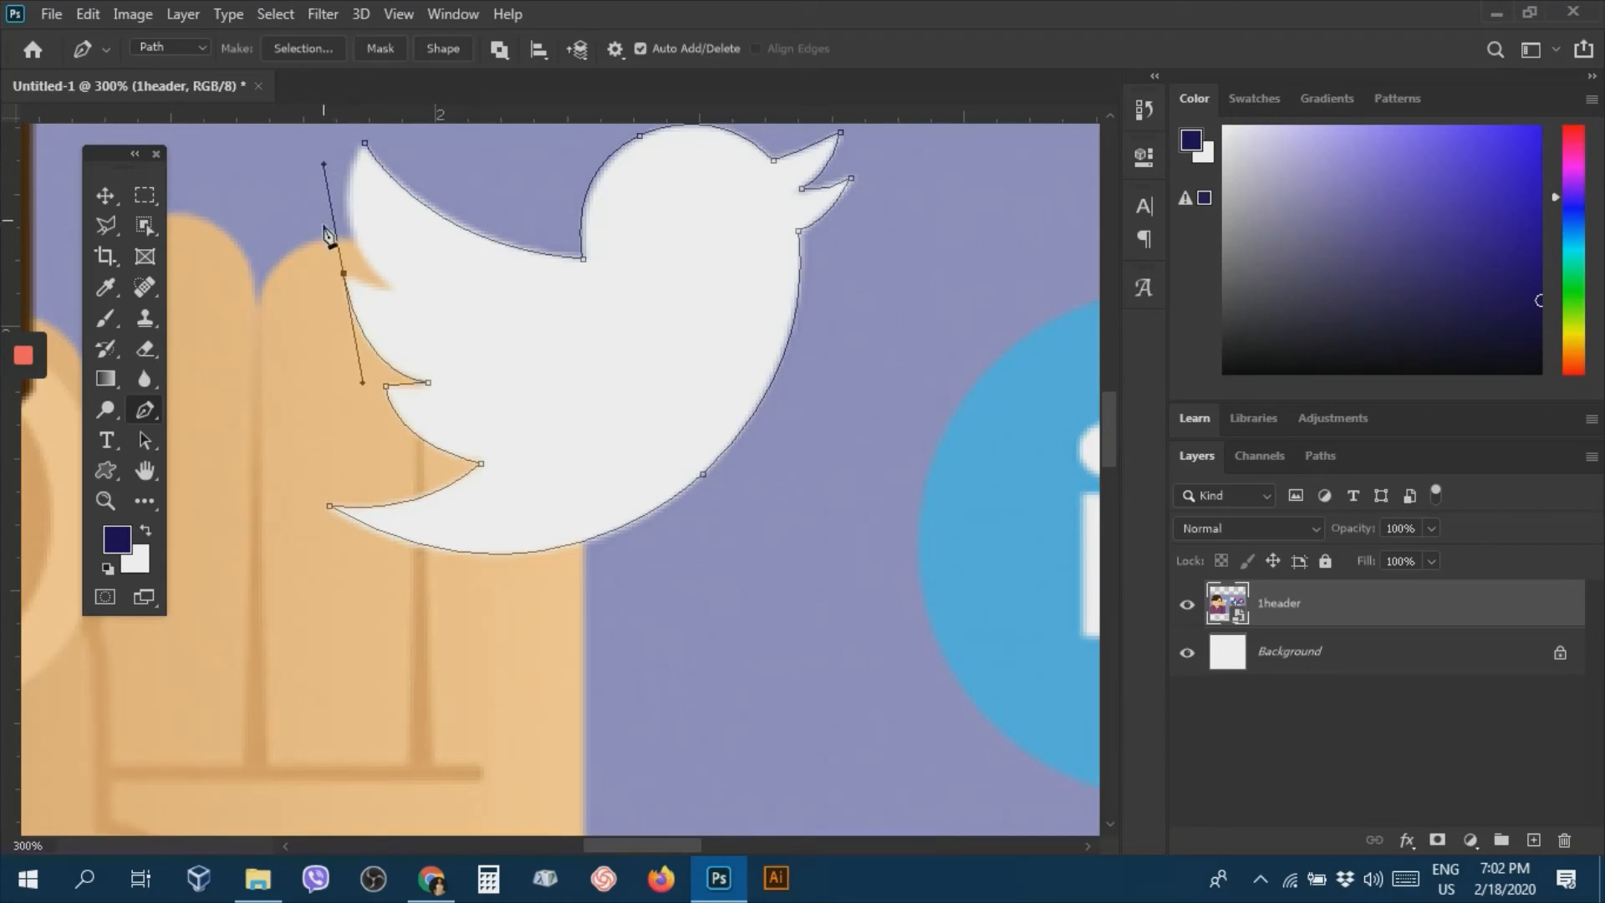
{"action": "left_click", "coordinate": [344, 274], "text": "alt"}
{"action": "left_click_drag", "start_coordinate": [343, 273], "coordinate": [396, 287]}
{"action": "left_click_drag", "start_coordinate": [364, 143], "coordinate": [408, 119]}
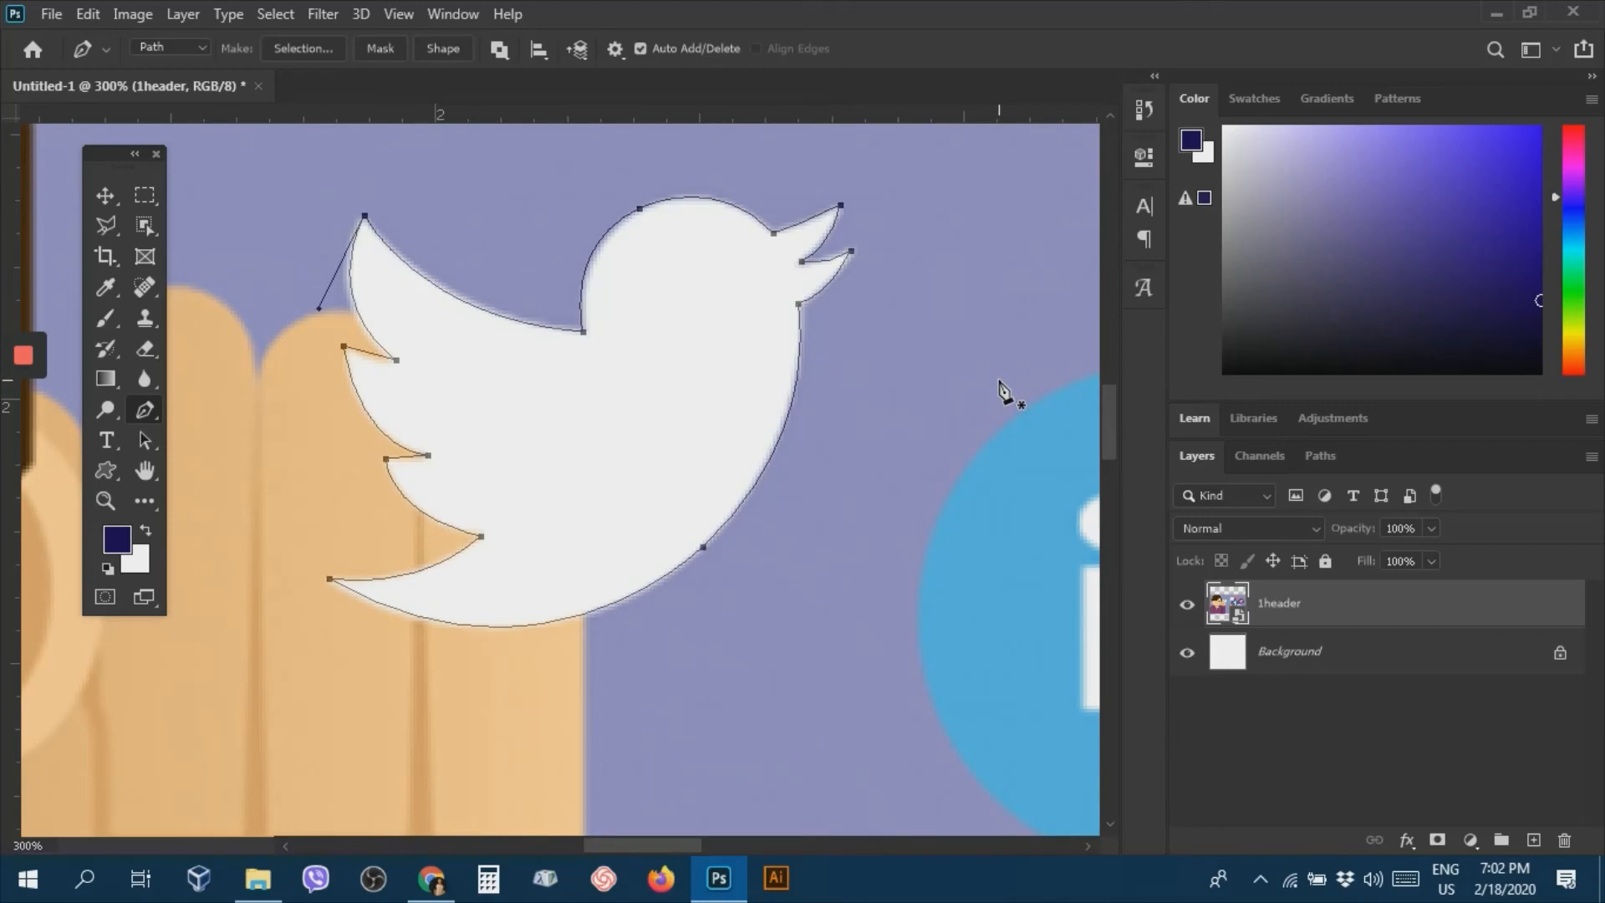
Convert the bird path to a selection and add a new layer above 1header.
{"action": "key", "text": "ctrl+Return"}
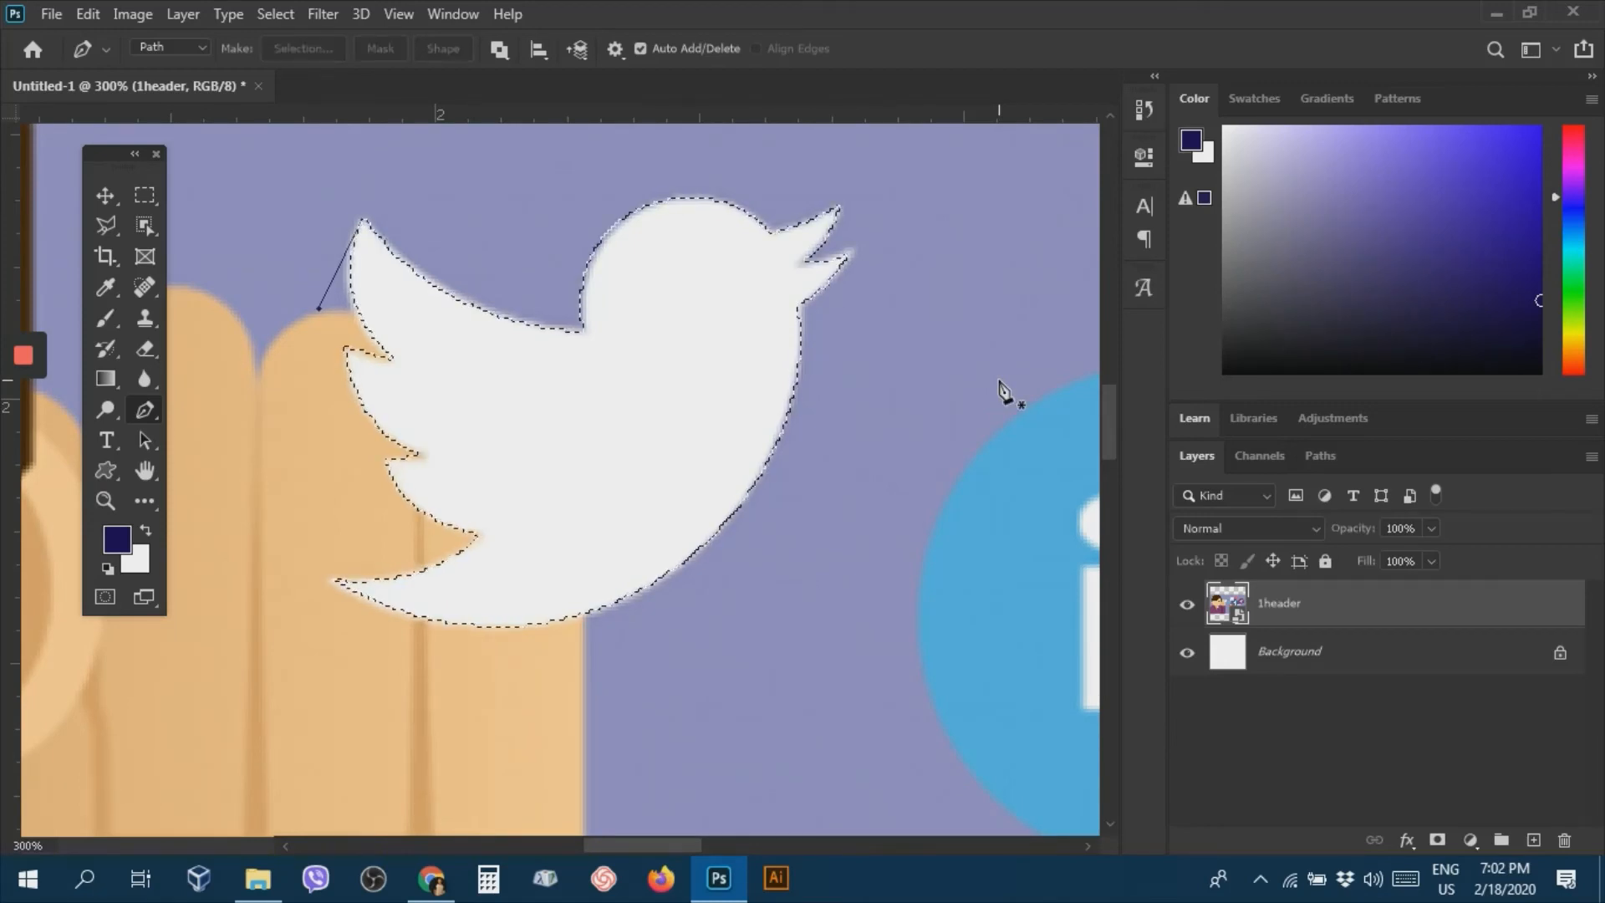
{"action": "left_click", "coordinate": [1532, 839]}
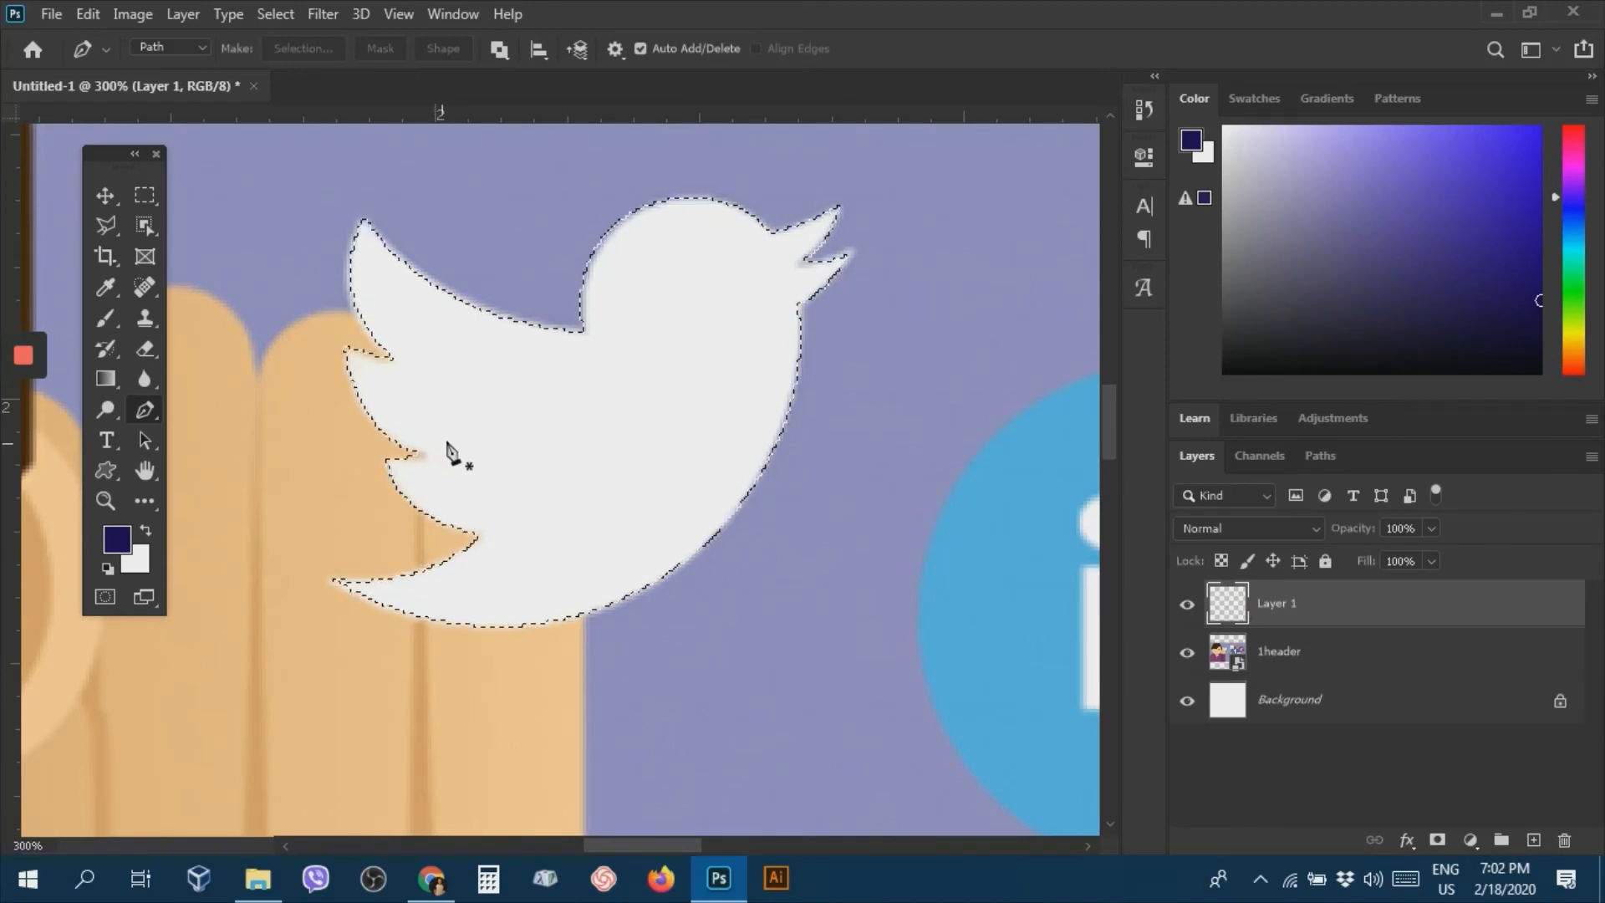
Fill the bird selection on the new layer with the green color 00e07e and deselect it.
{"action": "left_click", "coordinate": [88, 14]}
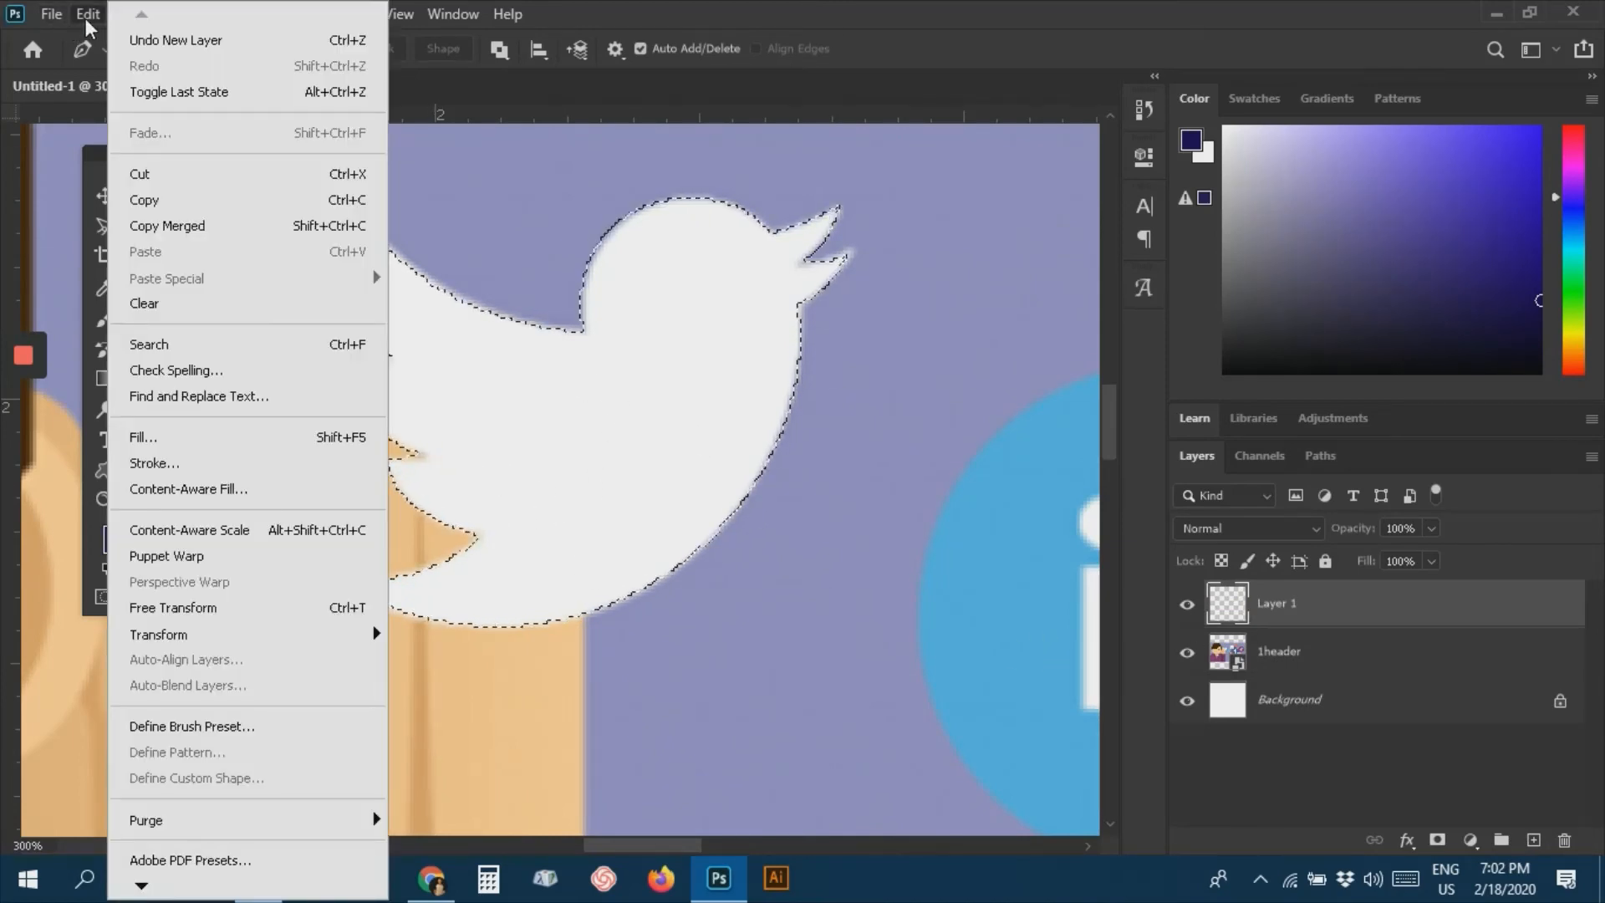
{"action": "left_click", "coordinate": [342, 447]}
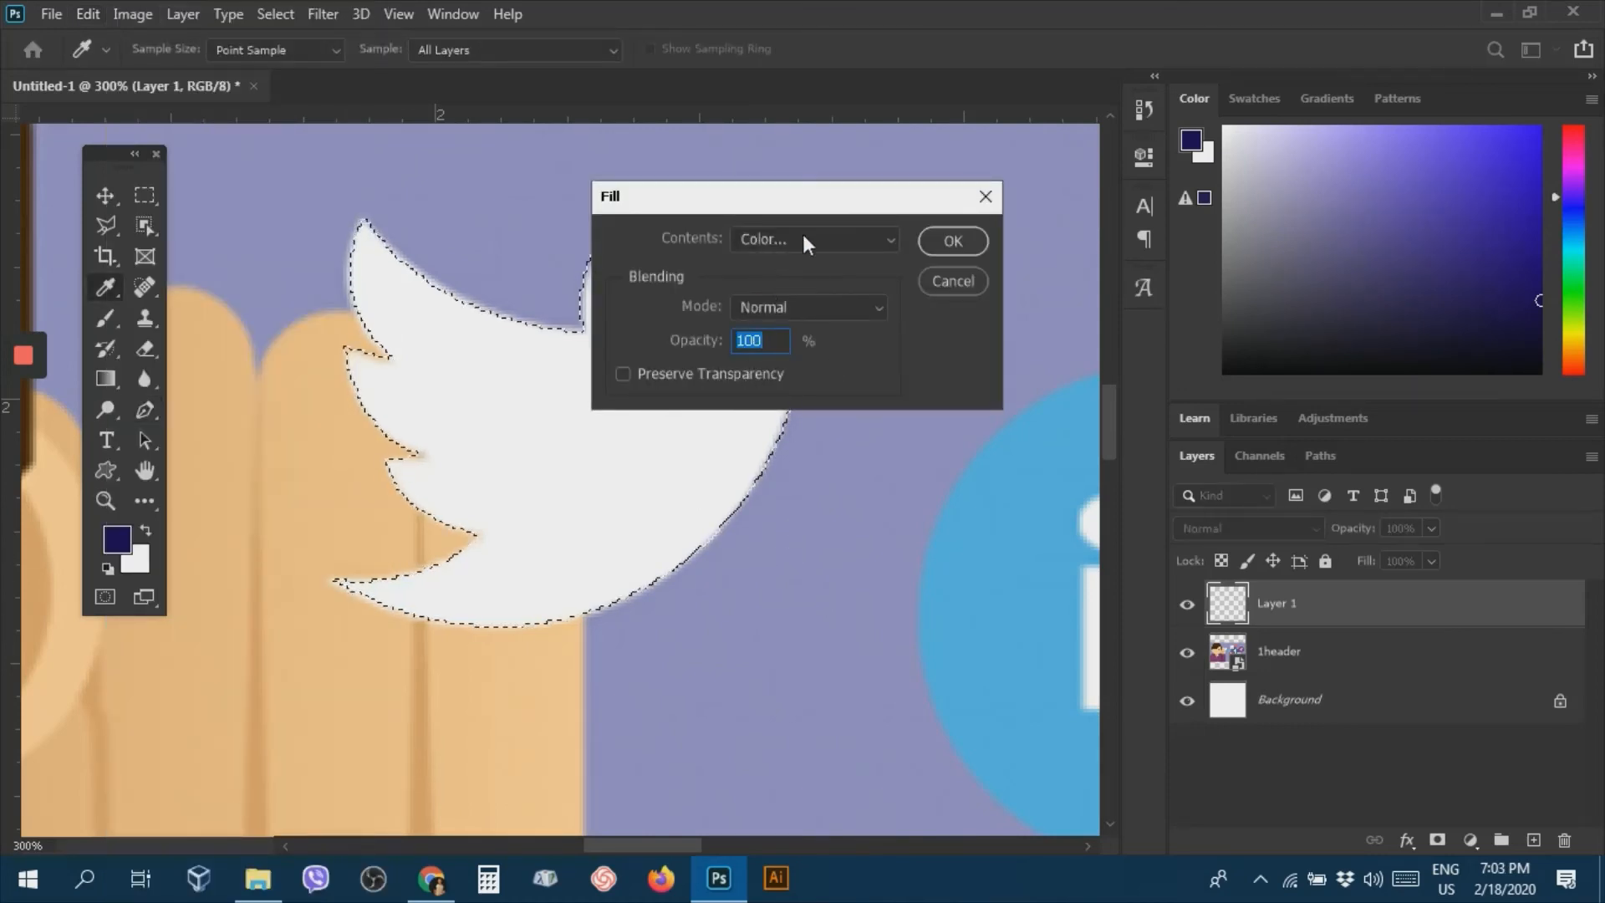
{"action": "left_click", "coordinate": [804, 240]}
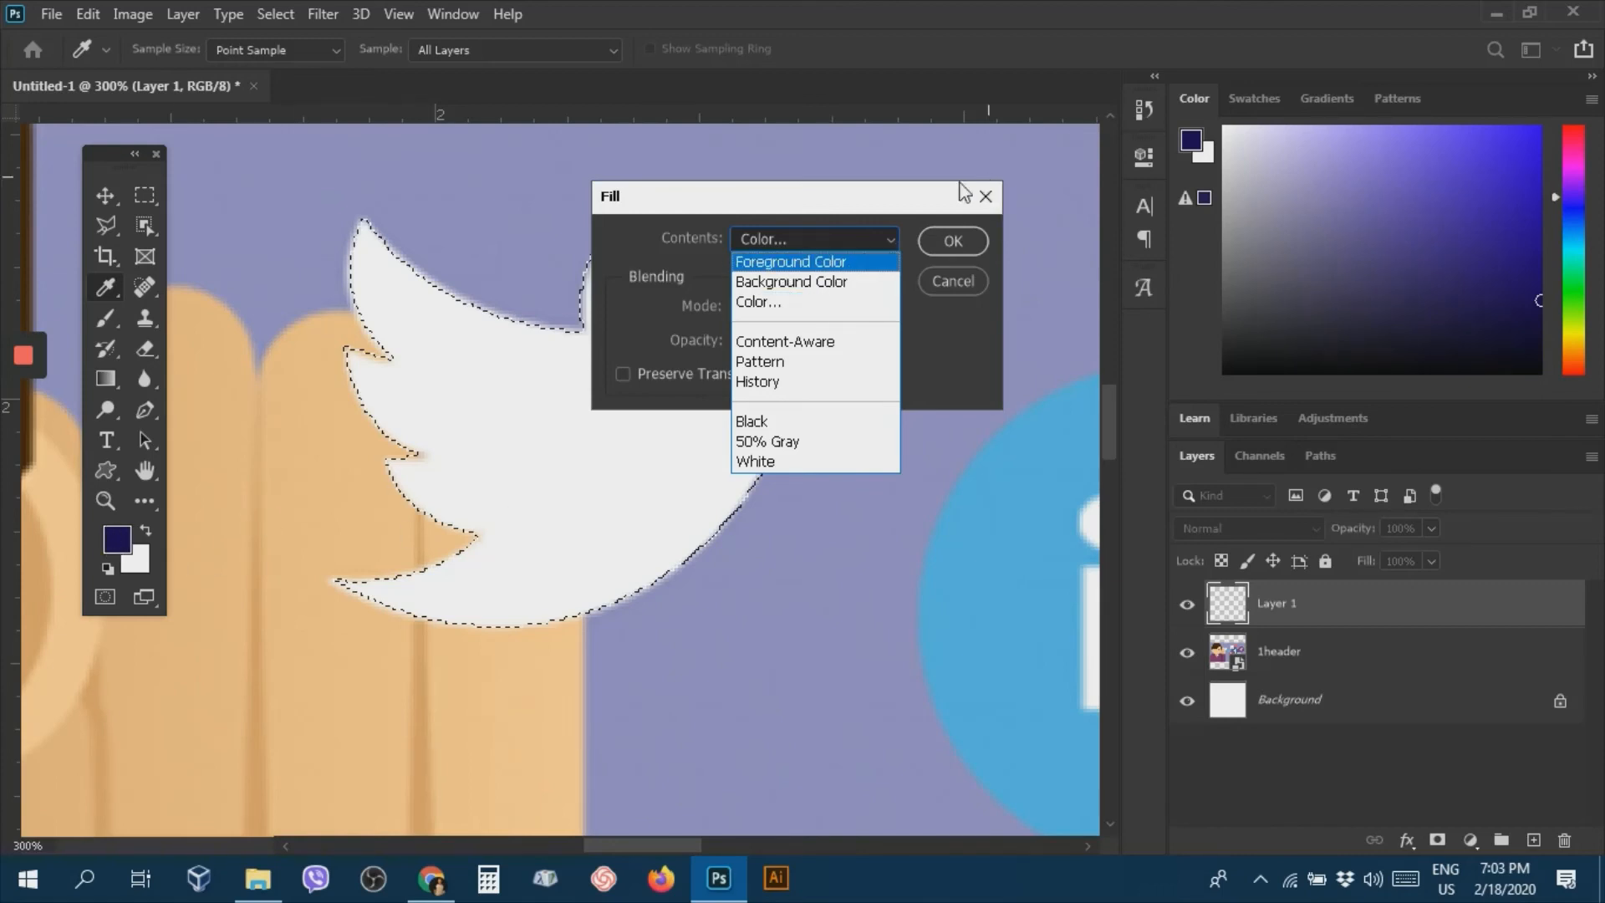
{"action": "left_click", "coordinate": [758, 302]}
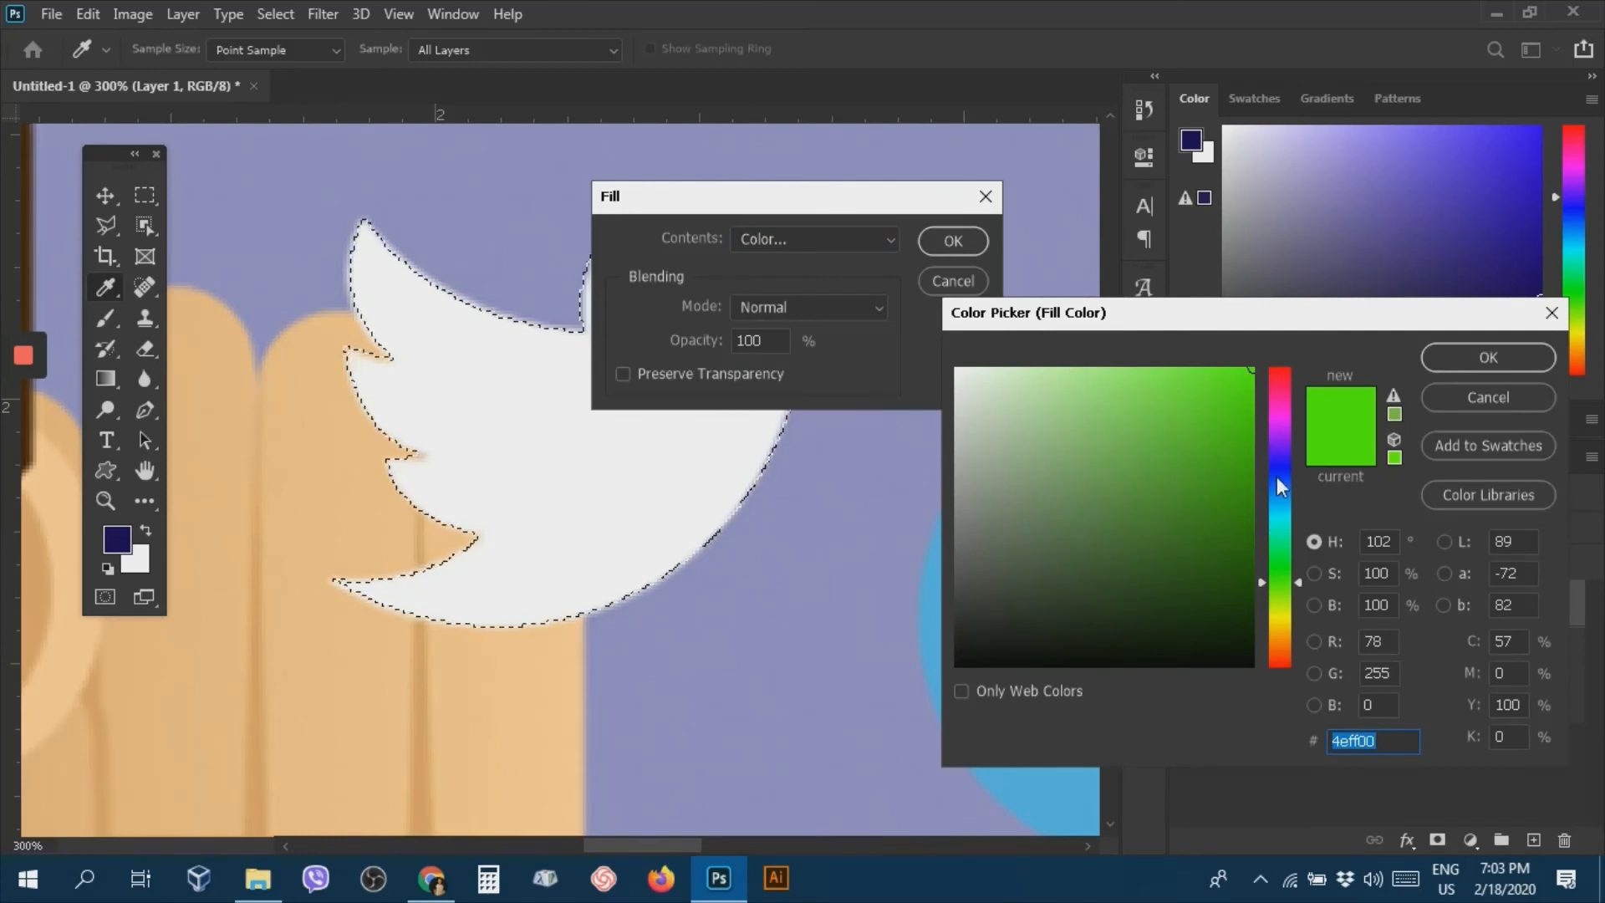
{"action": "left_click", "coordinate": [1275, 505]}
{"action": "left_click", "coordinate": [1277, 539]}
{"action": "left_click", "coordinate": [1251, 404]}
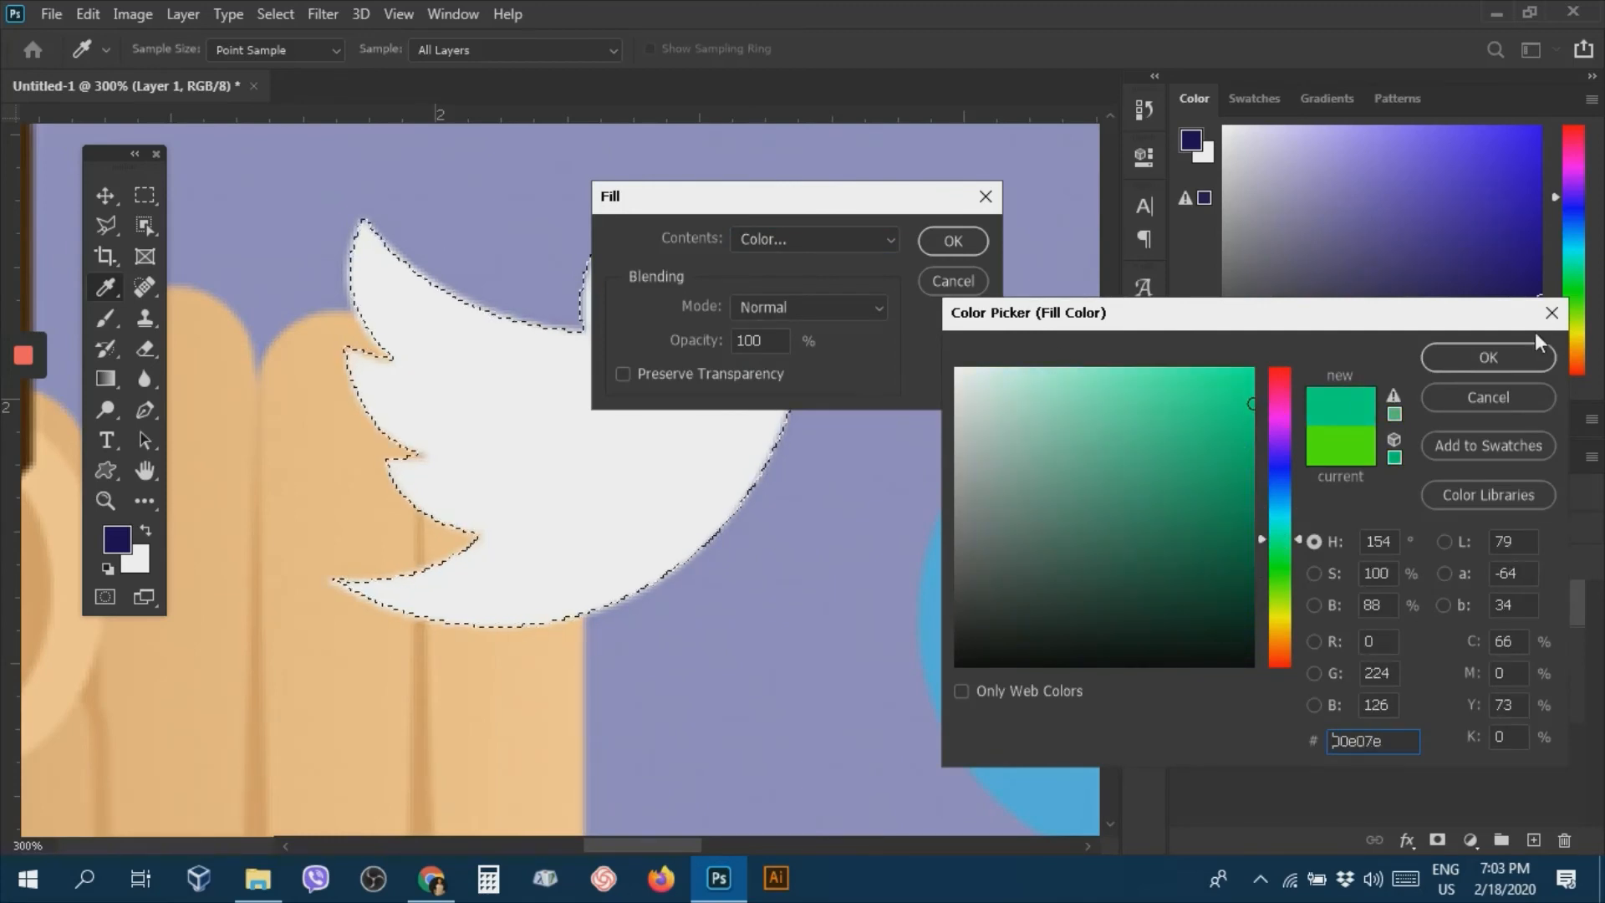
{"action": "left_click", "coordinate": [1511, 360]}
{"action": "left_click", "coordinate": [959, 242]}
{"action": "key", "text": "p"}
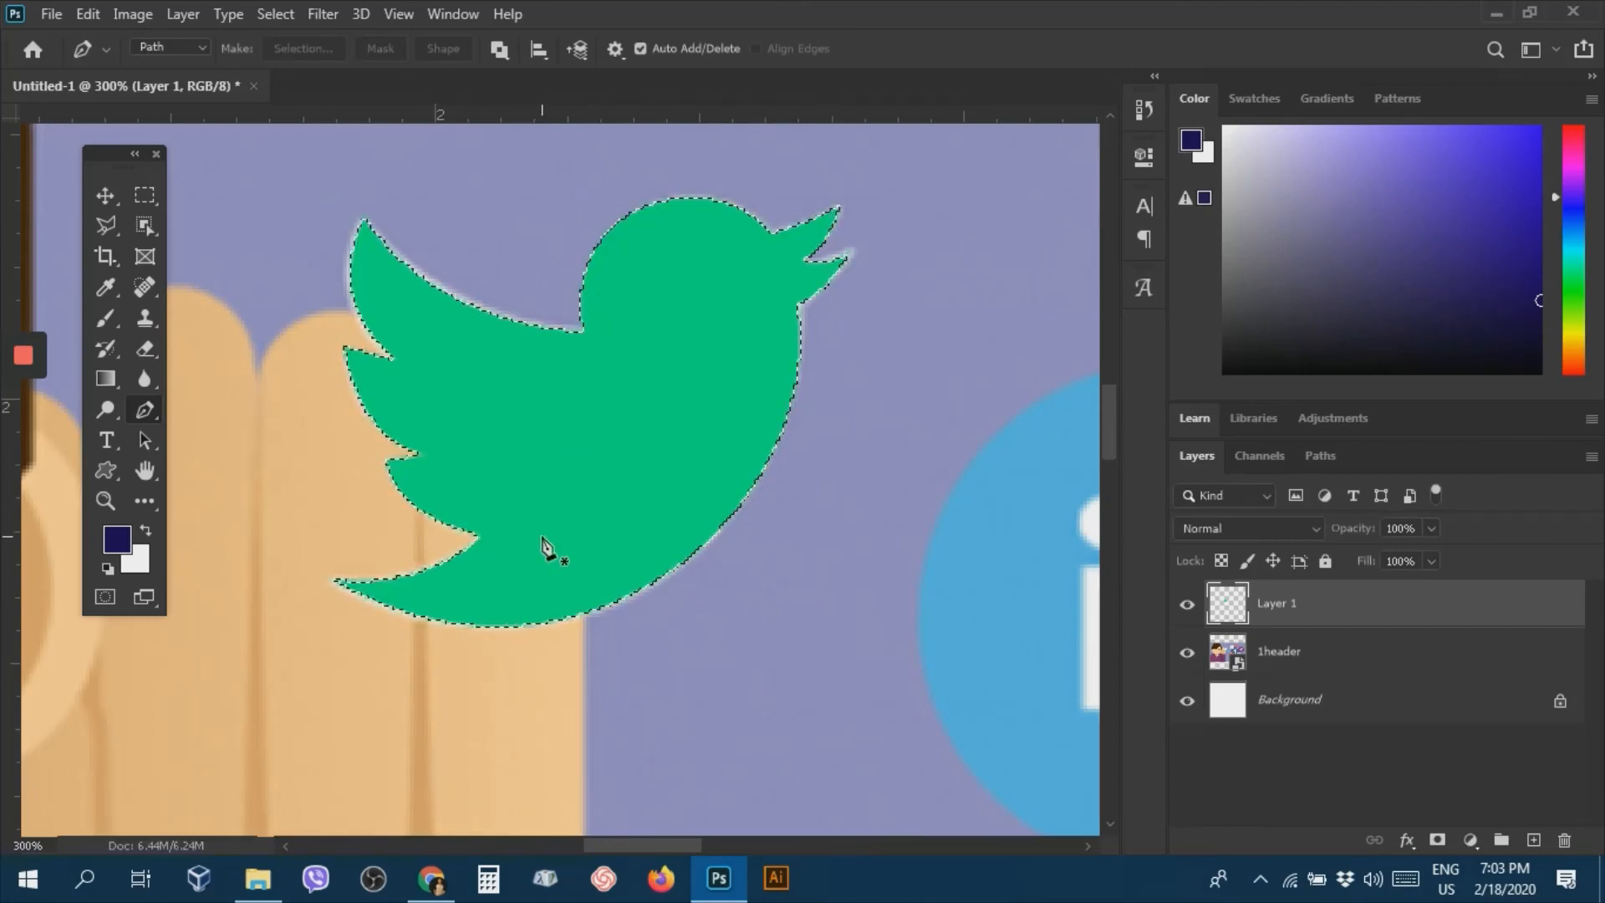
{"action": "key", "text": "ctrl+d"}
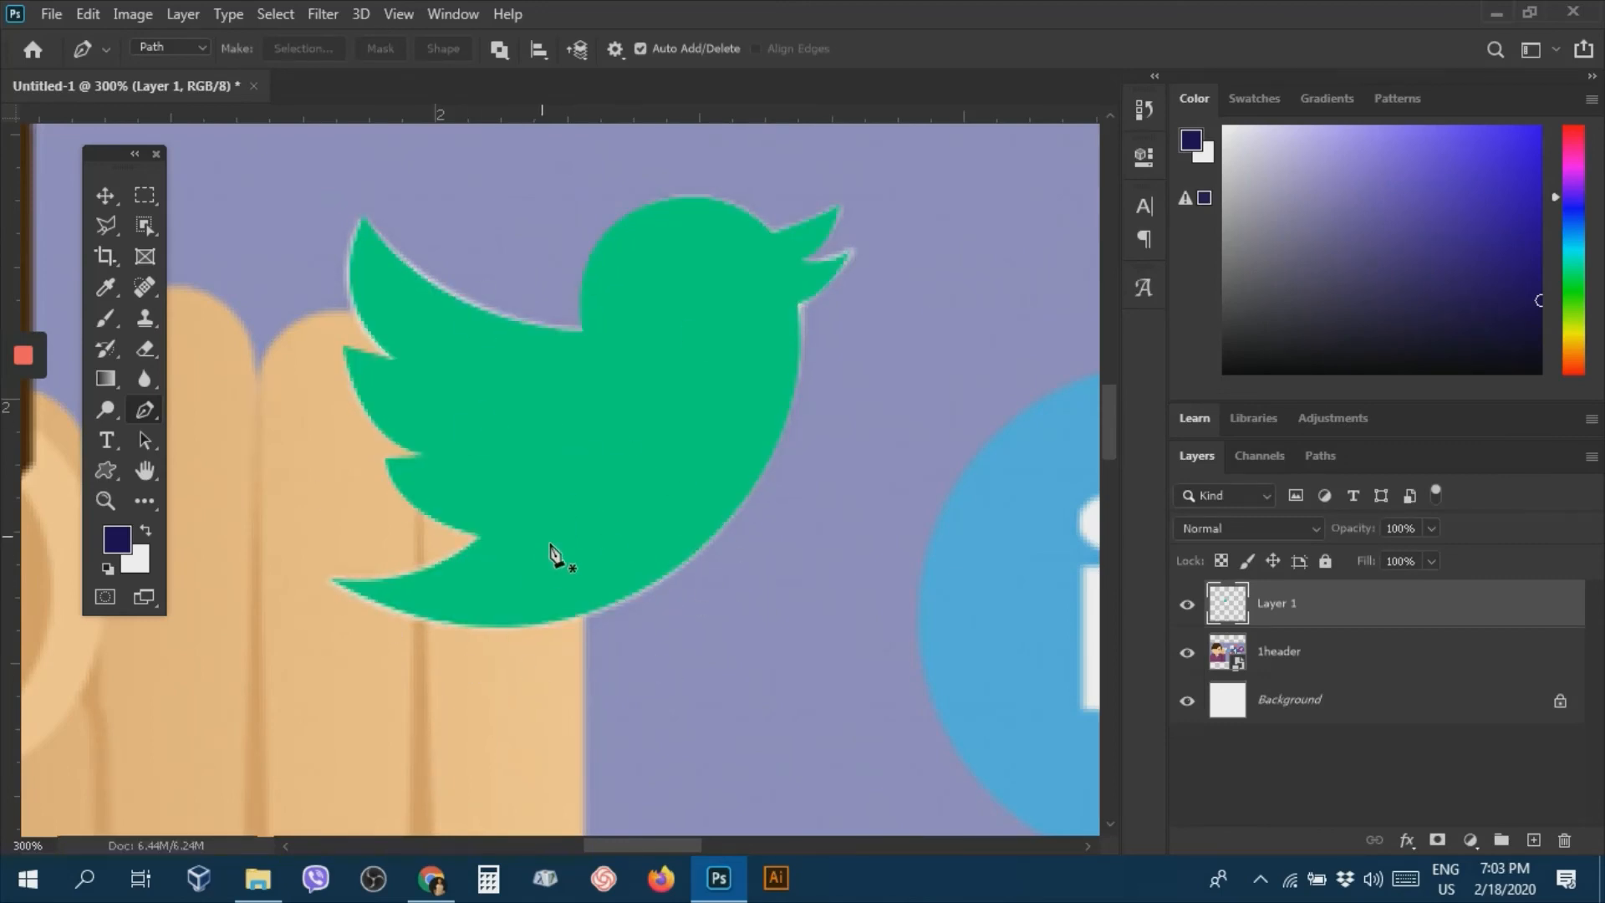
Hide the 1header layer and move the green bird up and slightly to the right on the canvas.
{"action": "left_click", "coordinate": [1187, 656]}
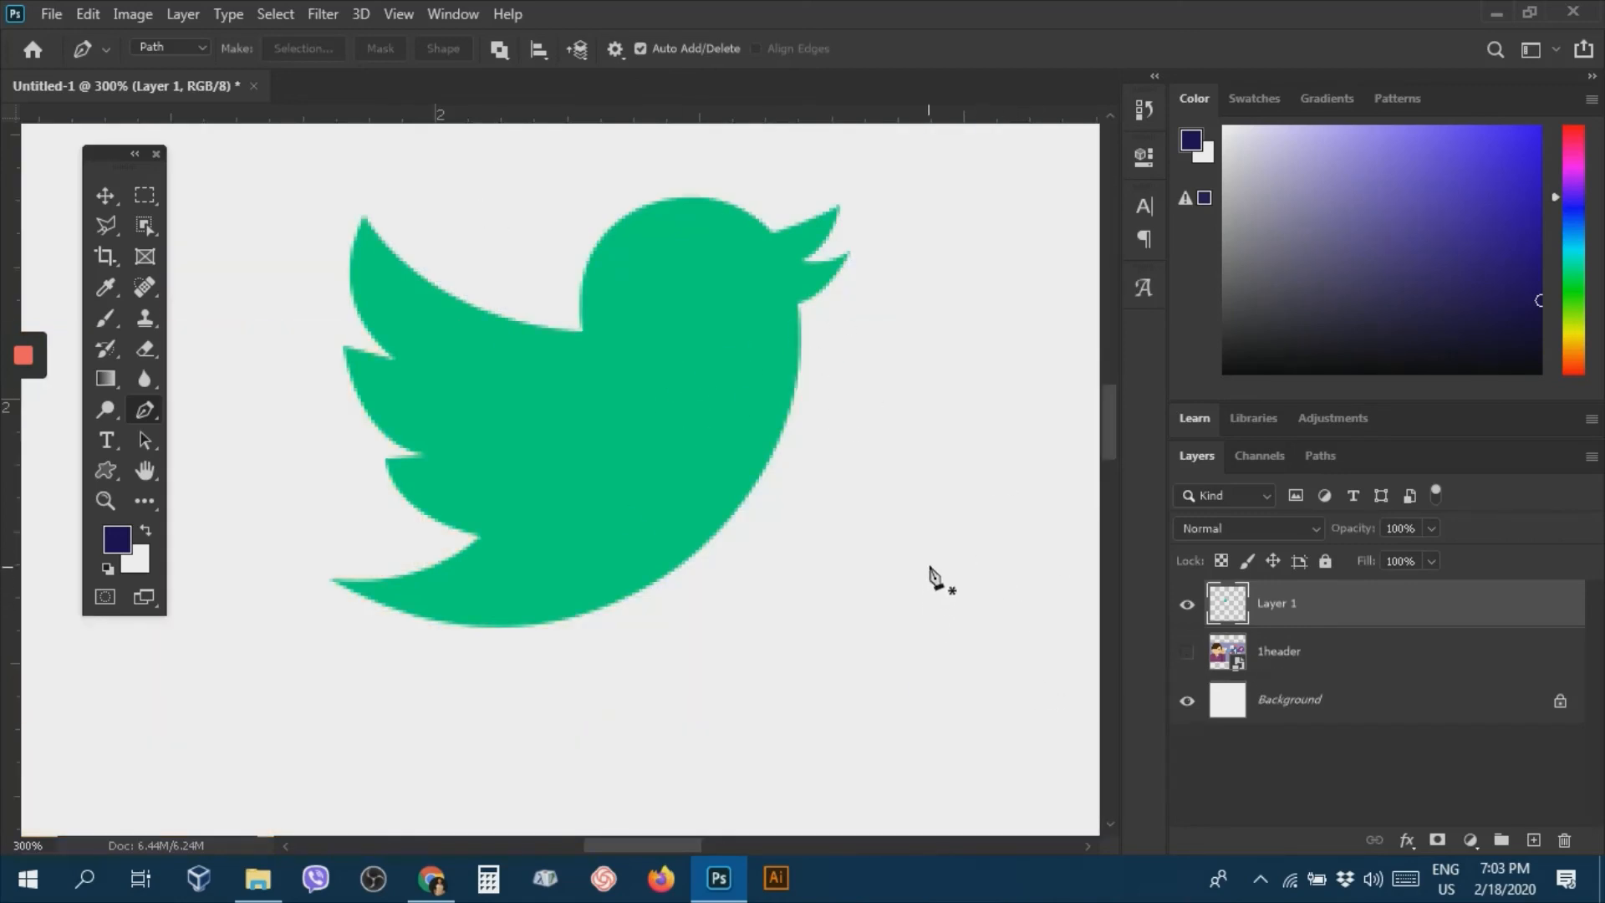
{"action": "key", "text": "ctrl+0"}
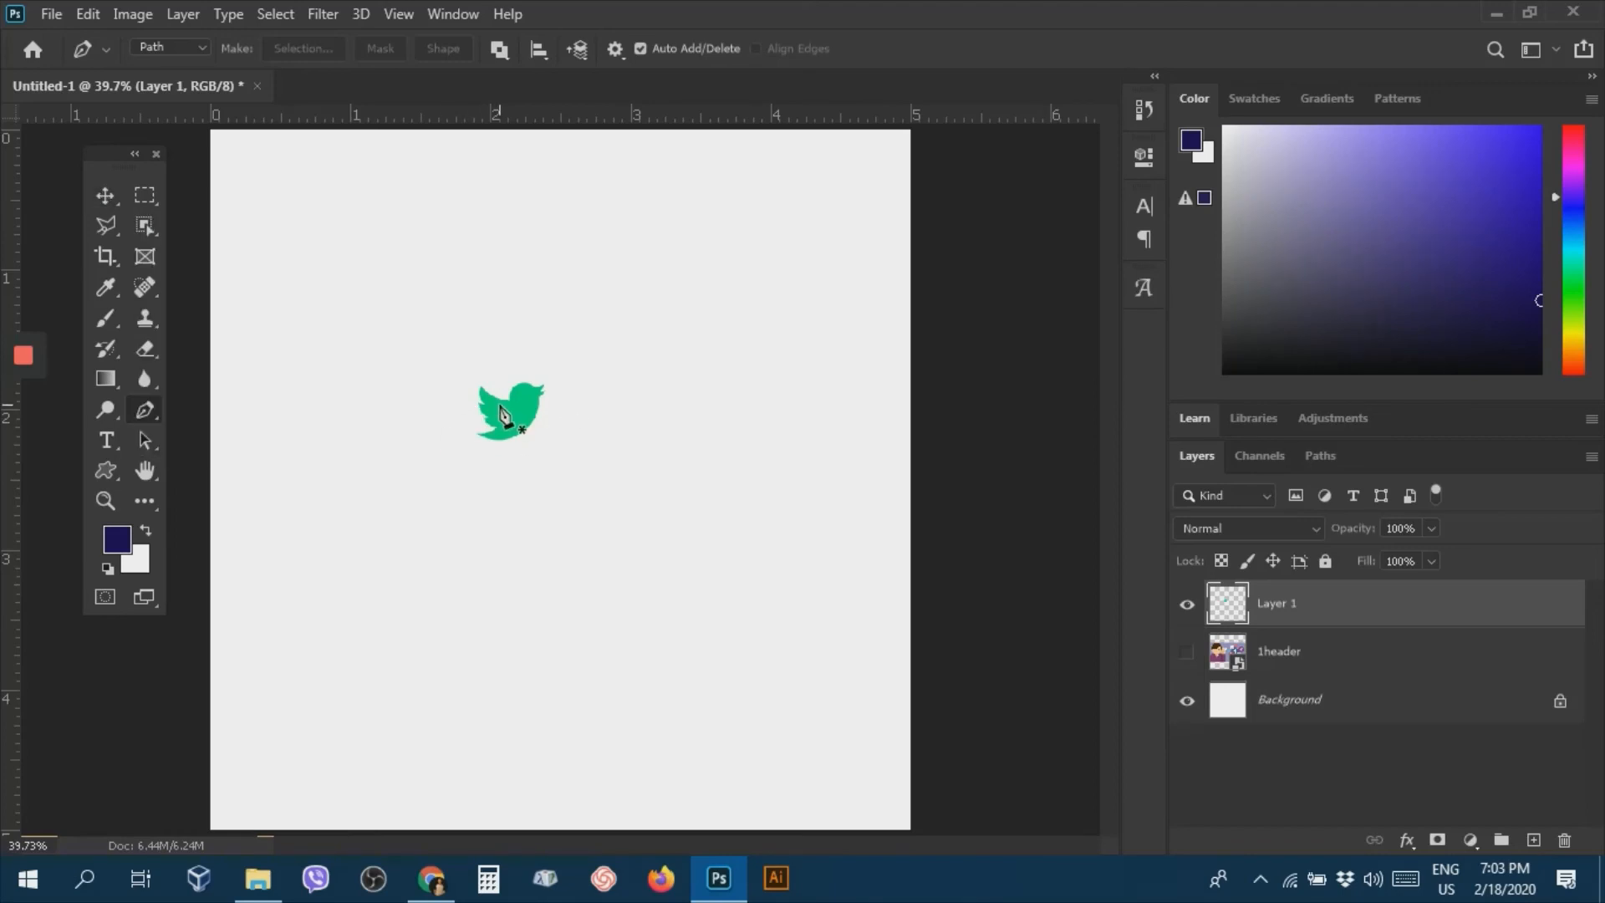
{"action": "left_click", "coordinate": [104, 196]}
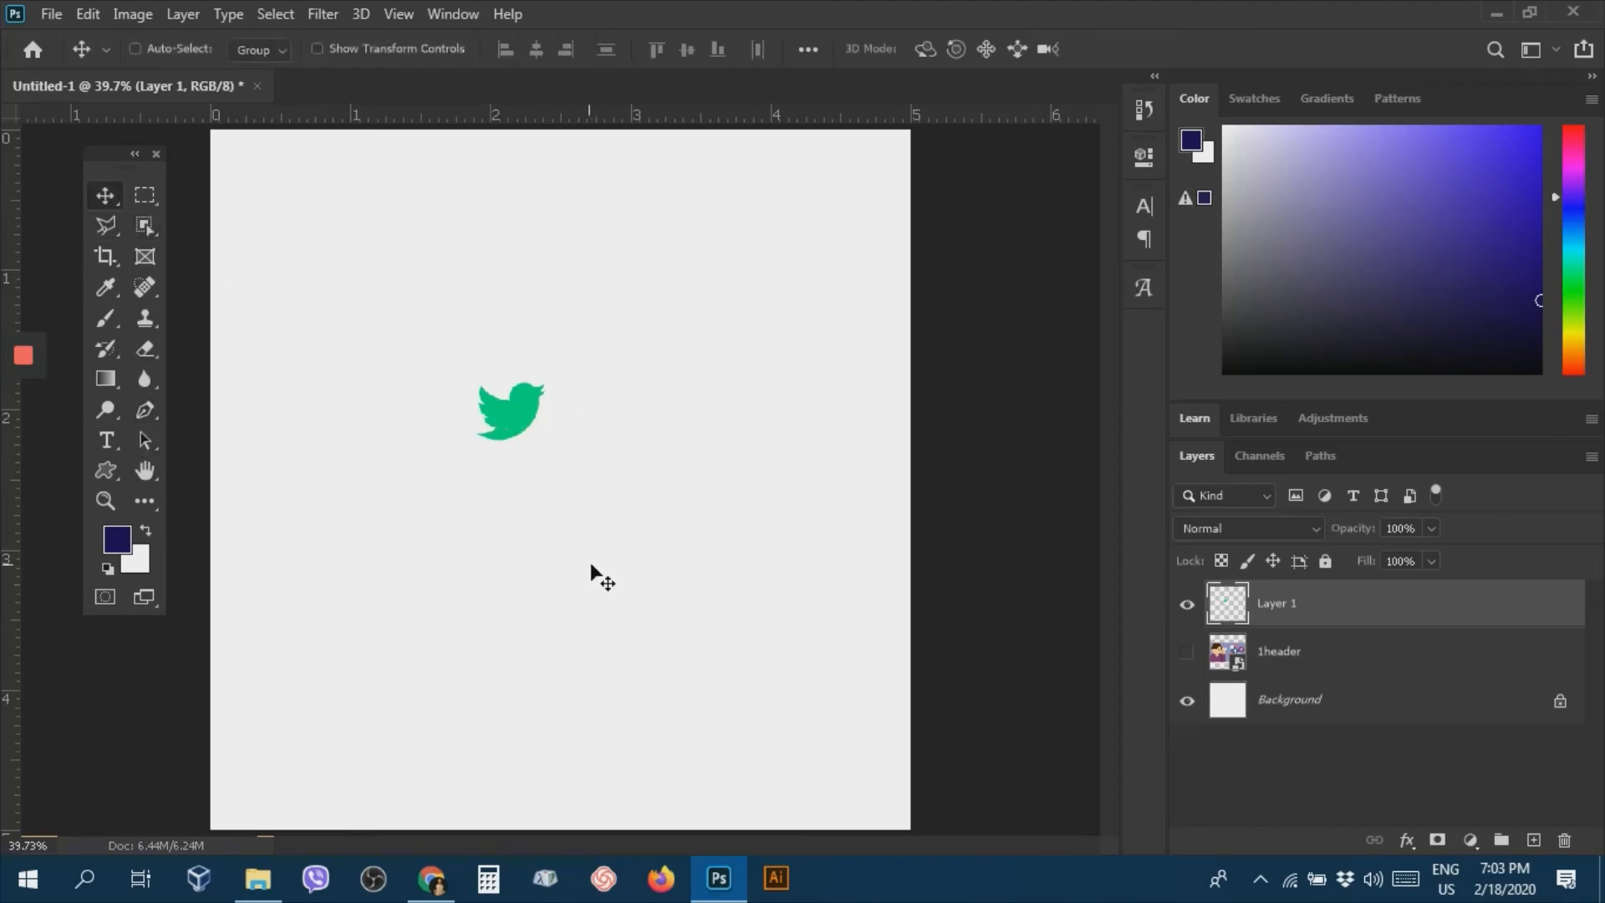
{"action": "left_click_drag", "start_coordinate": [514, 425], "coordinate": [572, 317]}
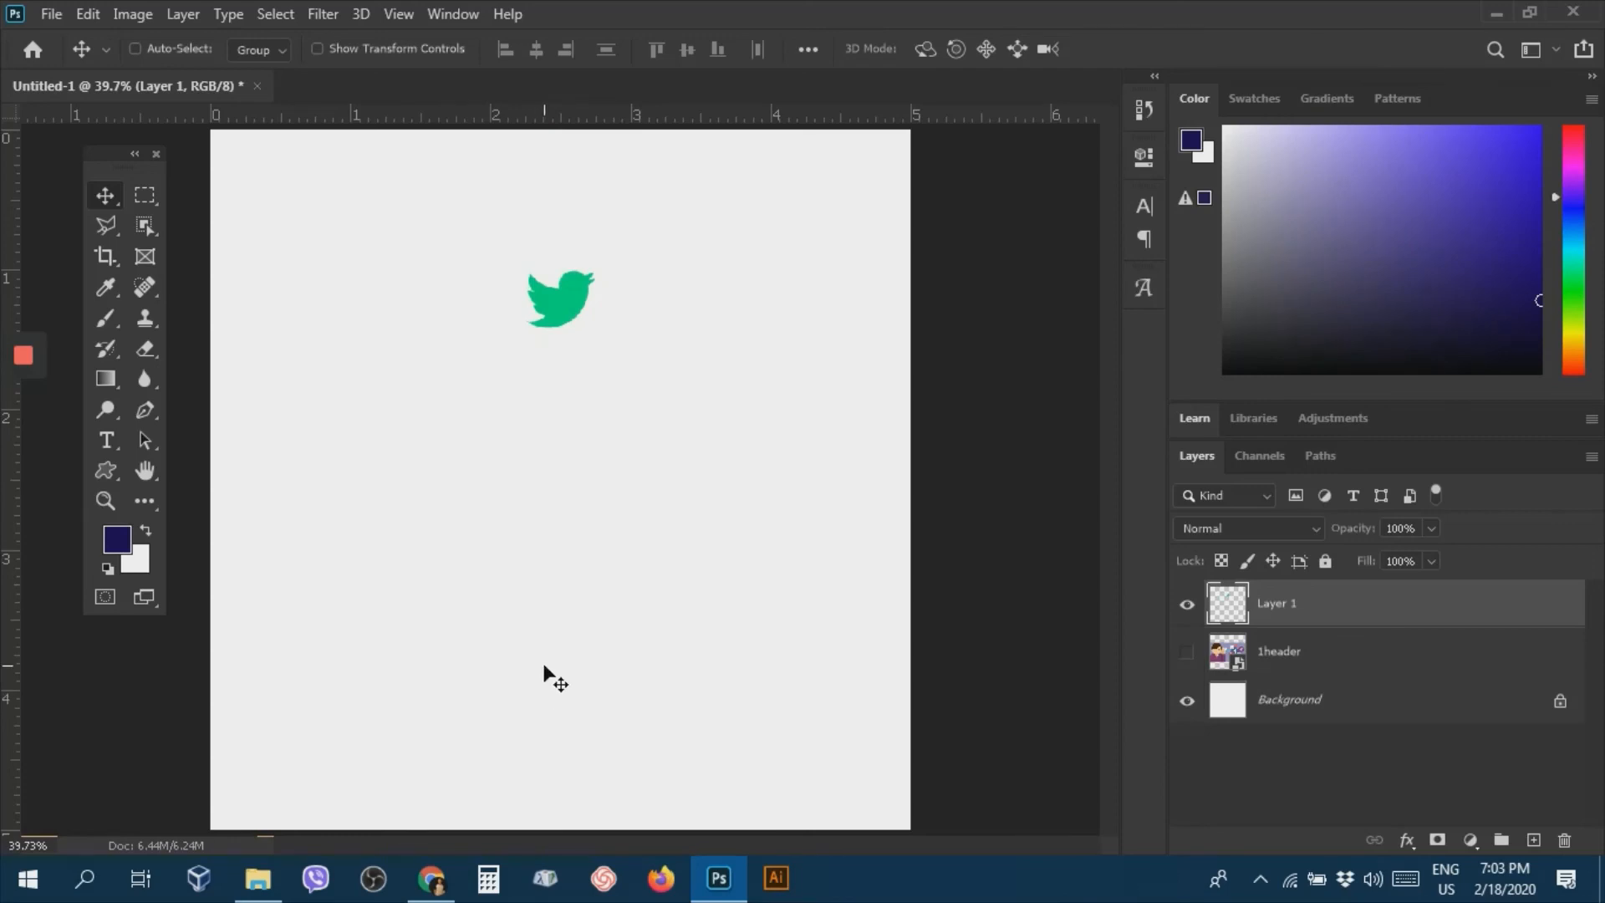
{"action": "mouse_move", "coordinate": [31, 349]}
{"action": "left_click", "coordinate": [148, 404]}
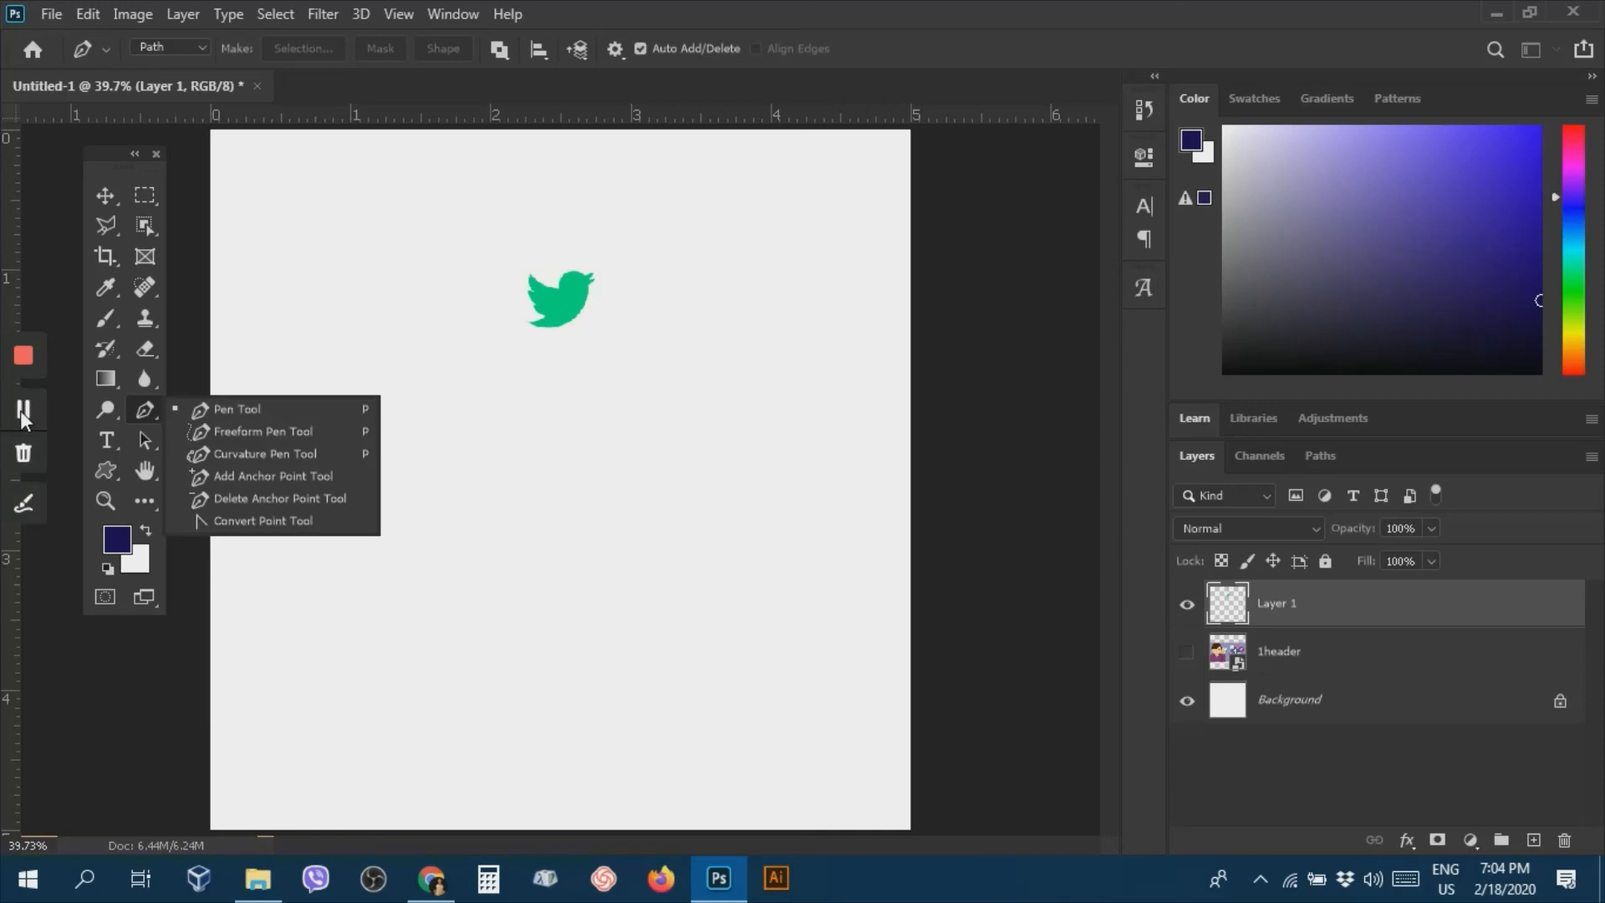
{"action": "left_click", "coordinate": [23, 411]}
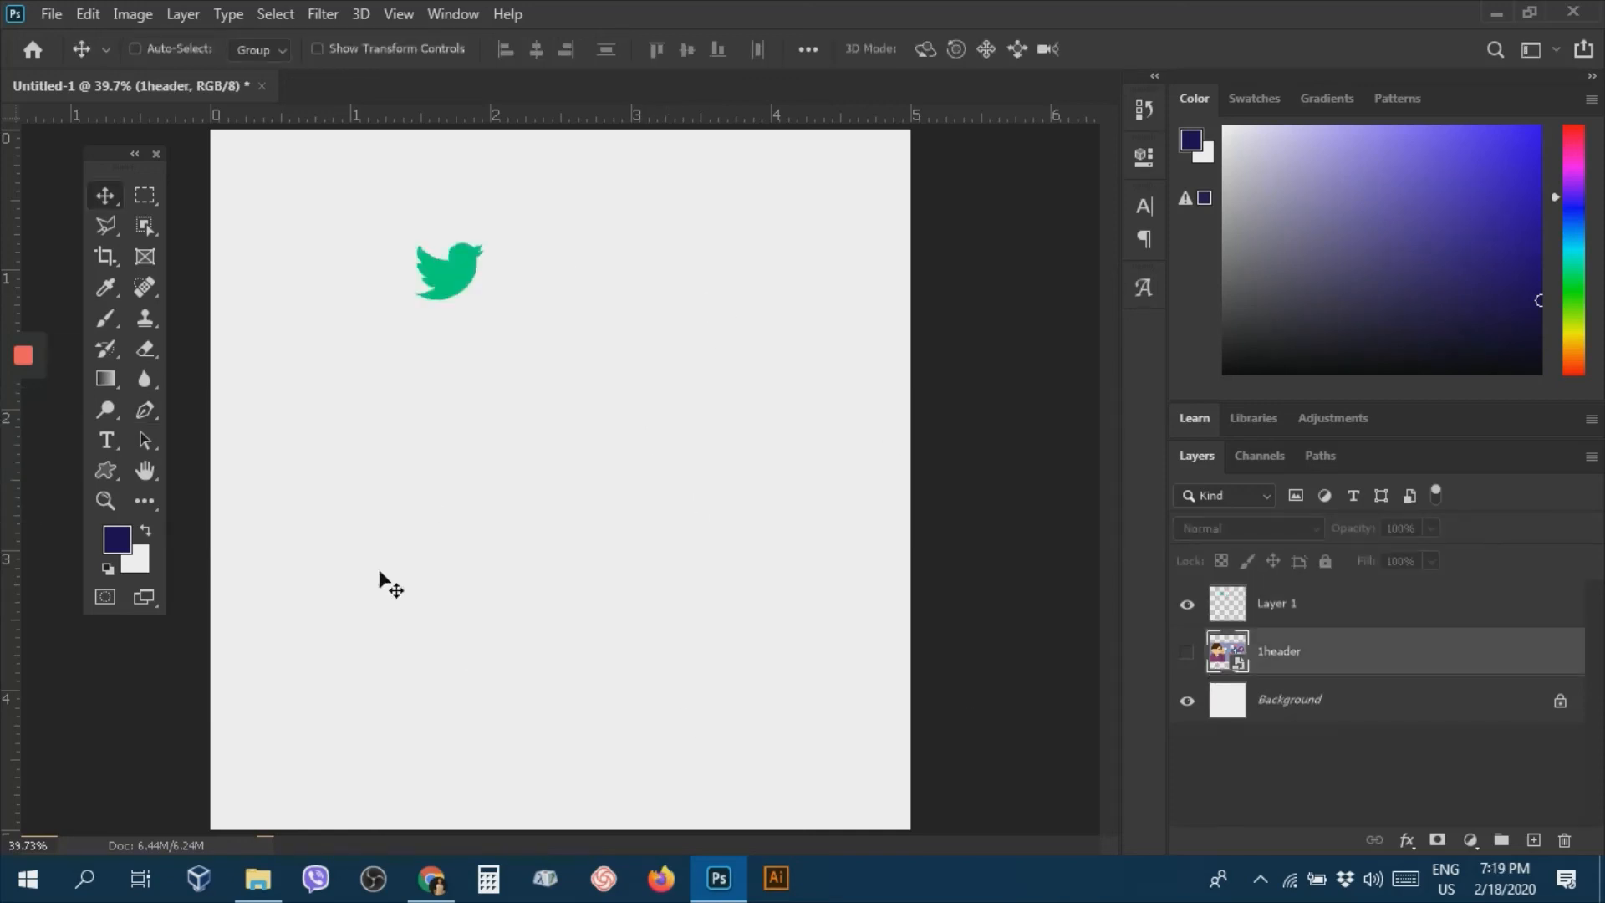
{"action": "left_click", "coordinate": [144, 409]}
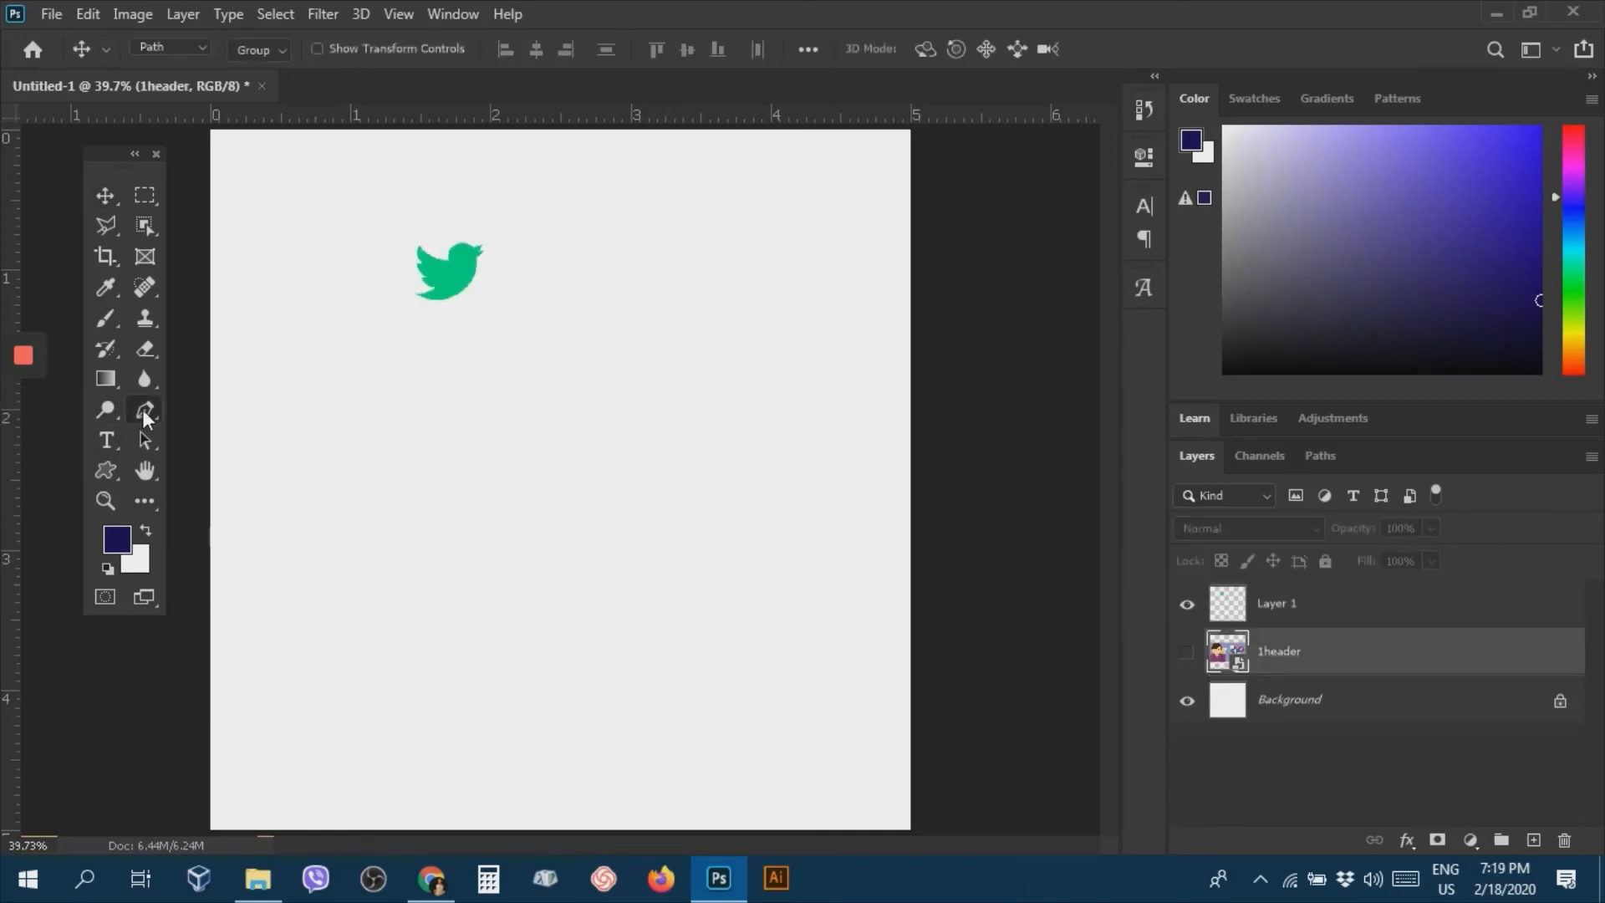
{"action": "right_click", "coordinate": [144, 413]}
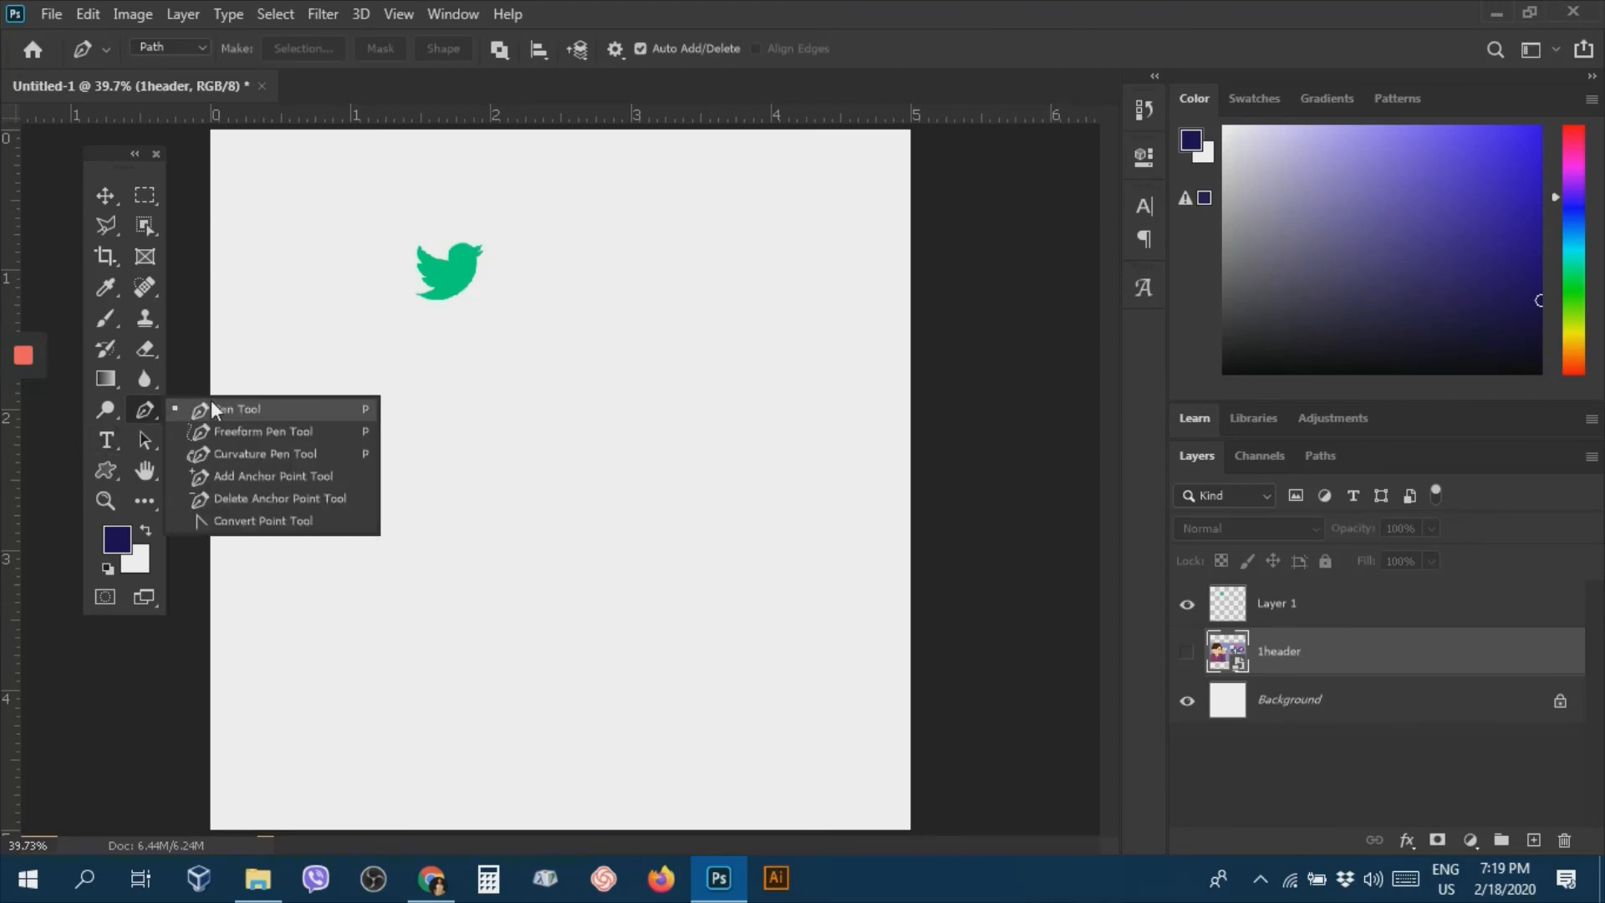
{"action": "left_click", "coordinate": [264, 414]}
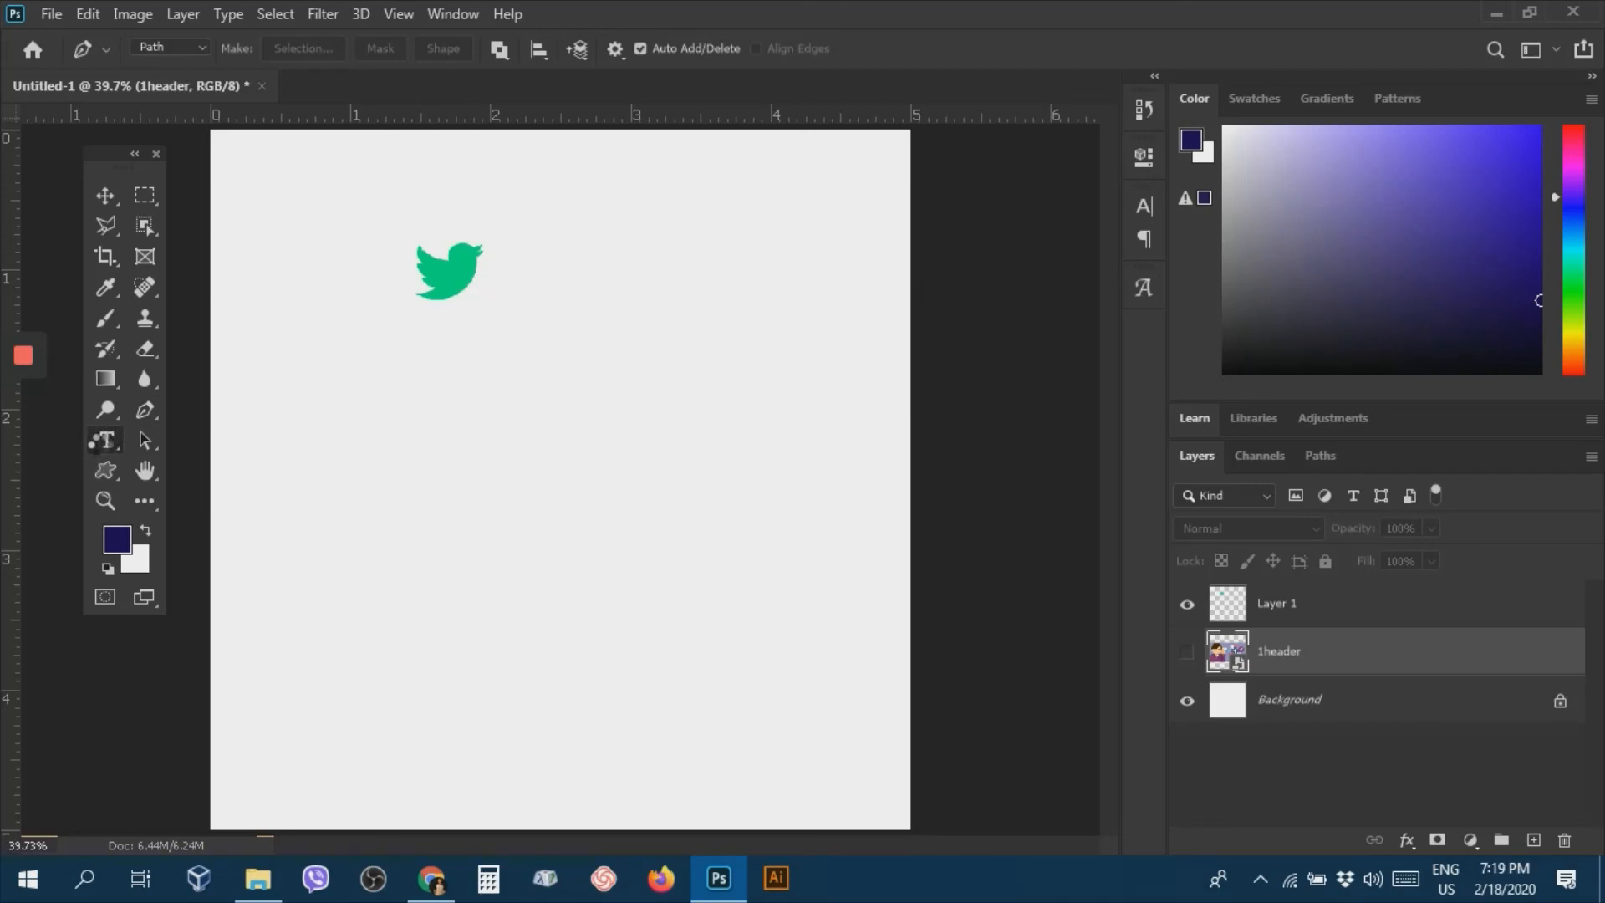
Add the person's full name as text below the bird with the Horizontal Type tool and commit it.
{"action": "left_click", "coordinate": [94, 441]}
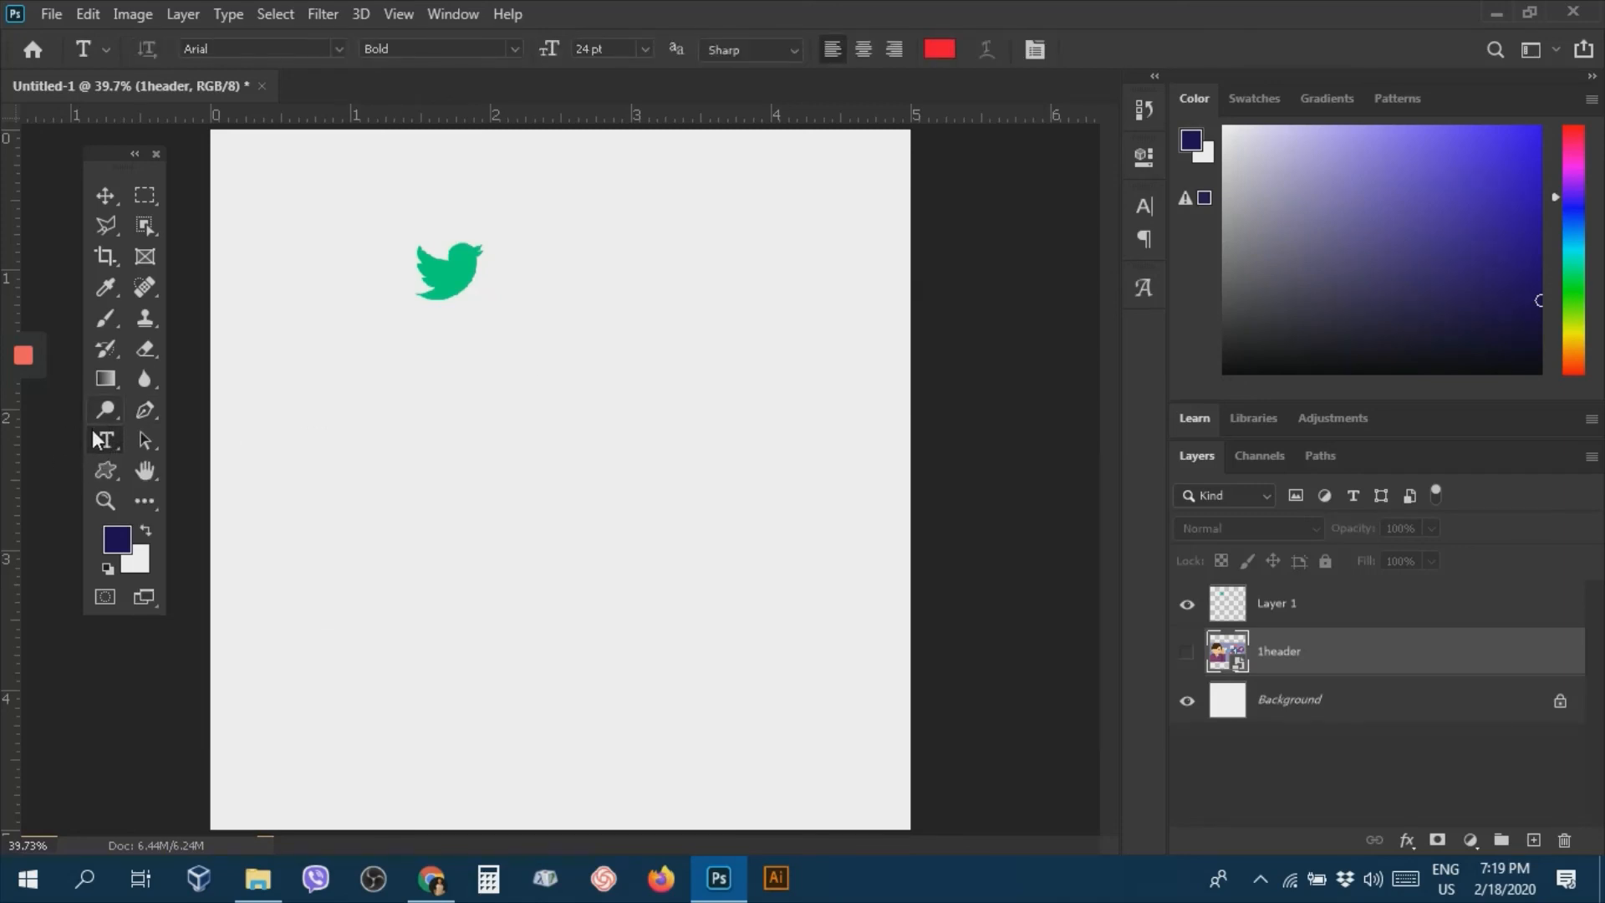
{"action": "right_click", "coordinate": [112, 449]}
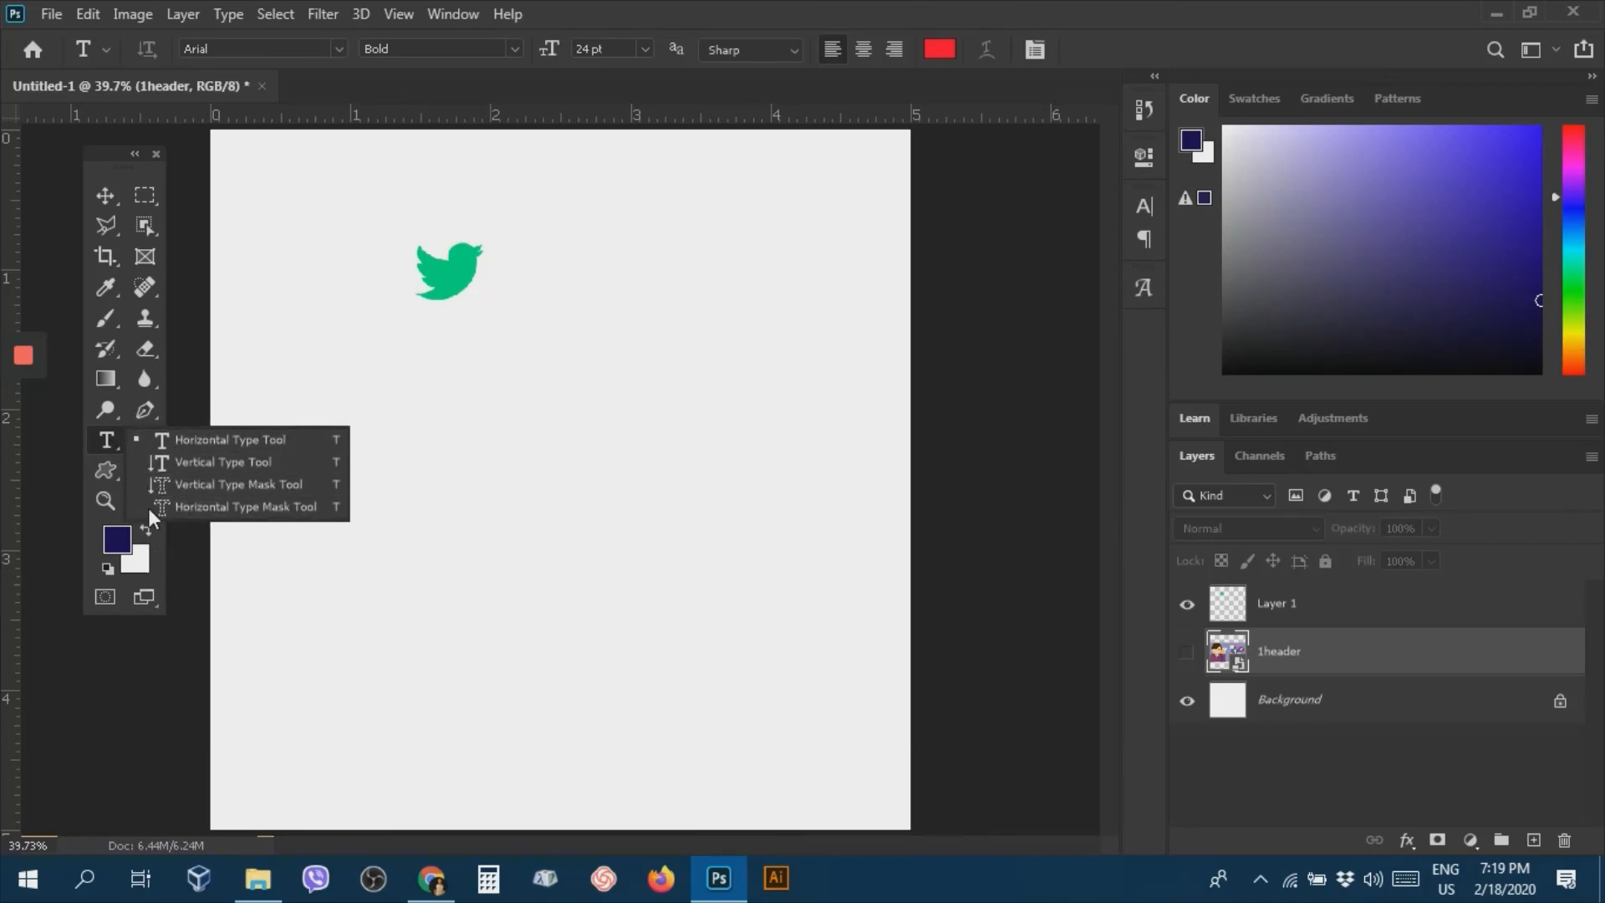
{"action": "left_click", "coordinate": [179, 442]}
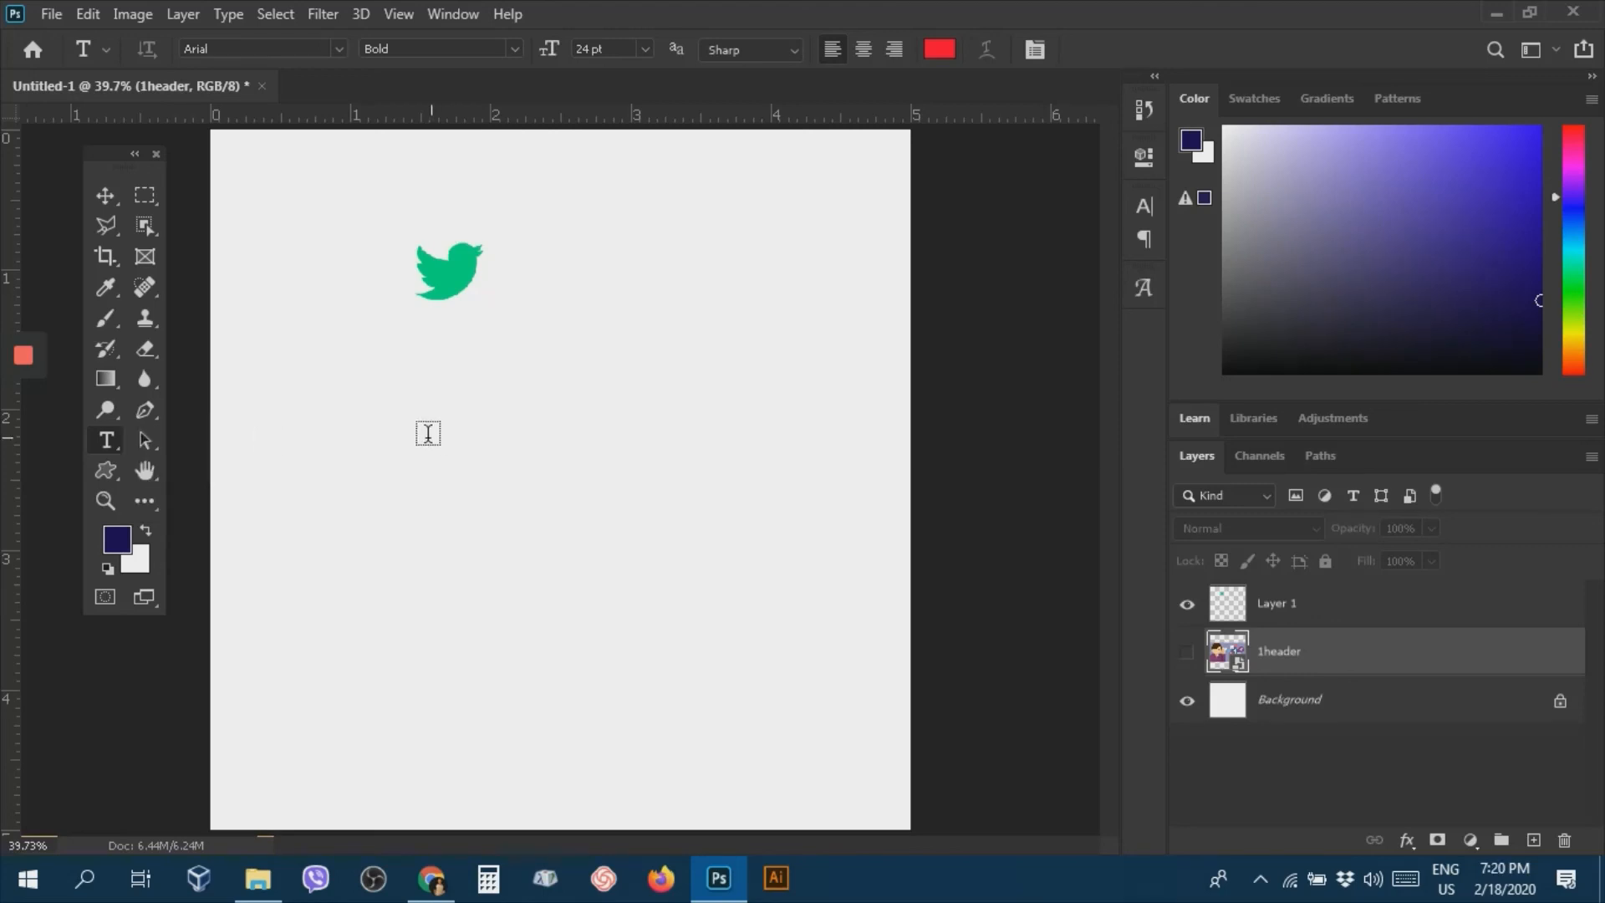
{"action": "left_click", "coordinate": [418, 435]}
{"action": "type", "text": "THET NAUNG"}
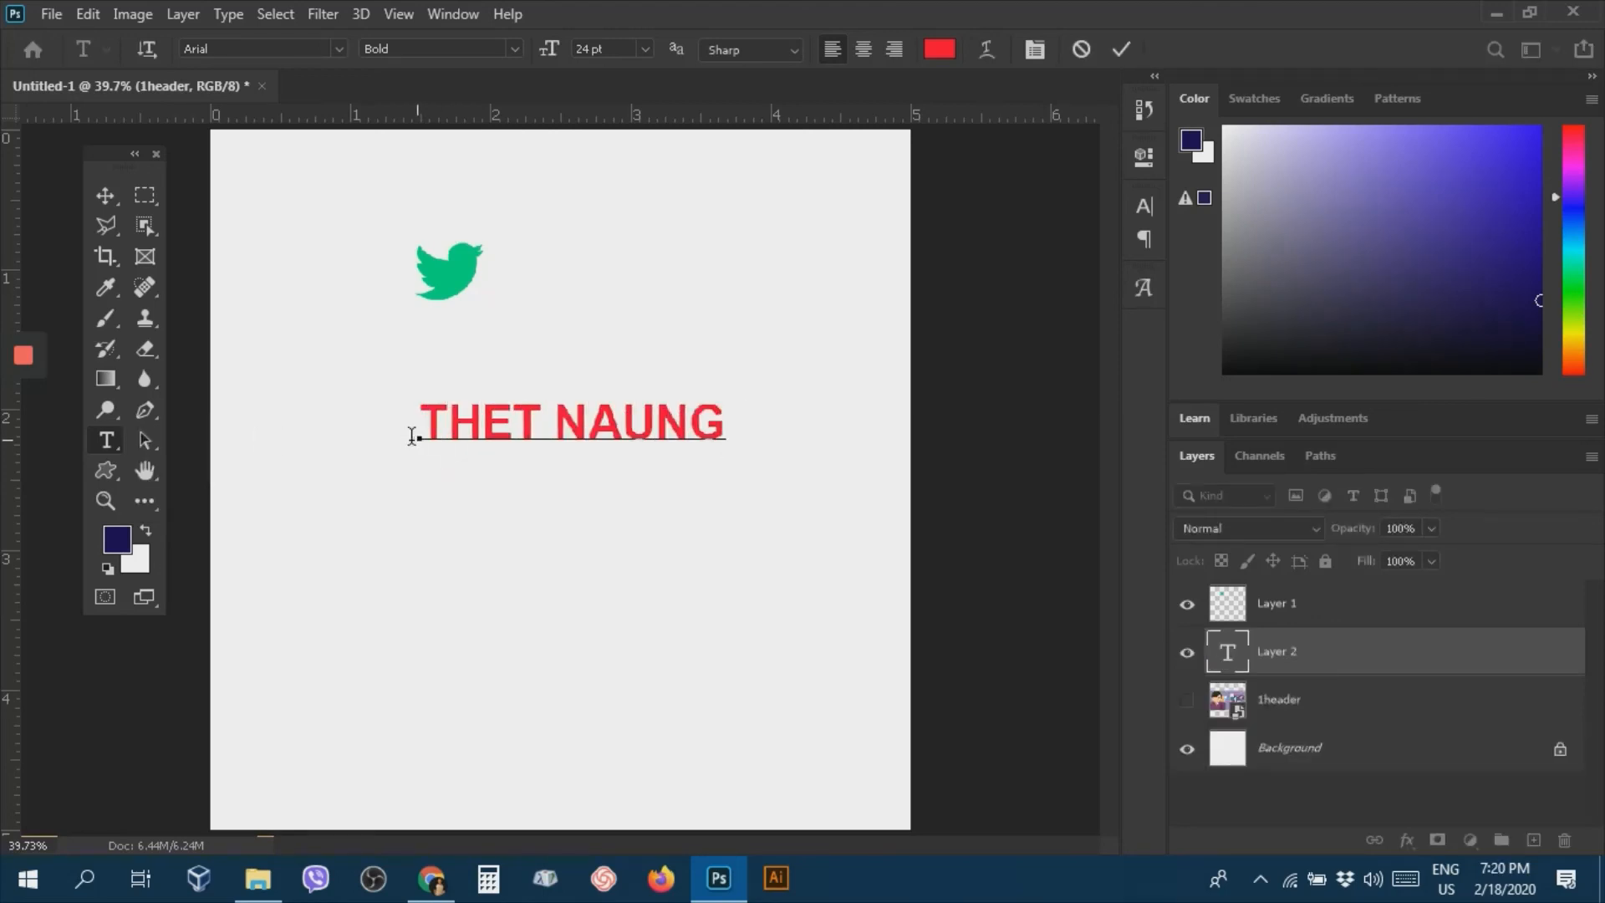
{"action": "left_click", "coordinate": [105, 195]}
Add the same full name as vertical text with the Vertical Type tool and move it up to the left of the horizontal name.
{"action": "left_click", "coordinate": [106, 442]}
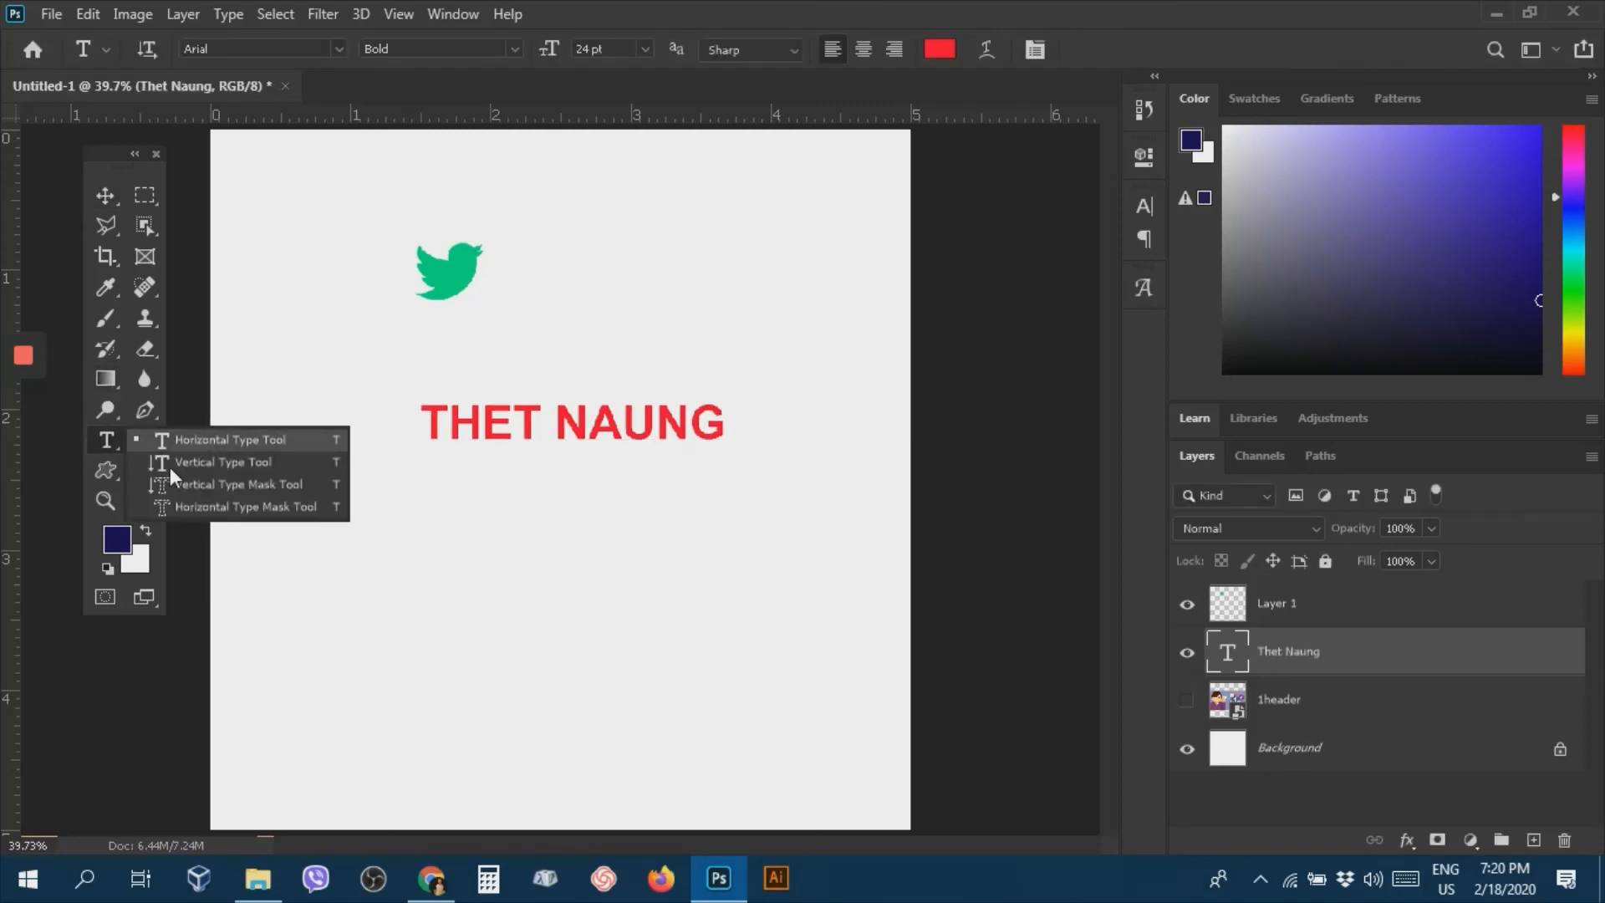
{"action": "left_click", "coordinate": [214, 459]}
{"action": "left_click", "coordinate": [366, 562]}
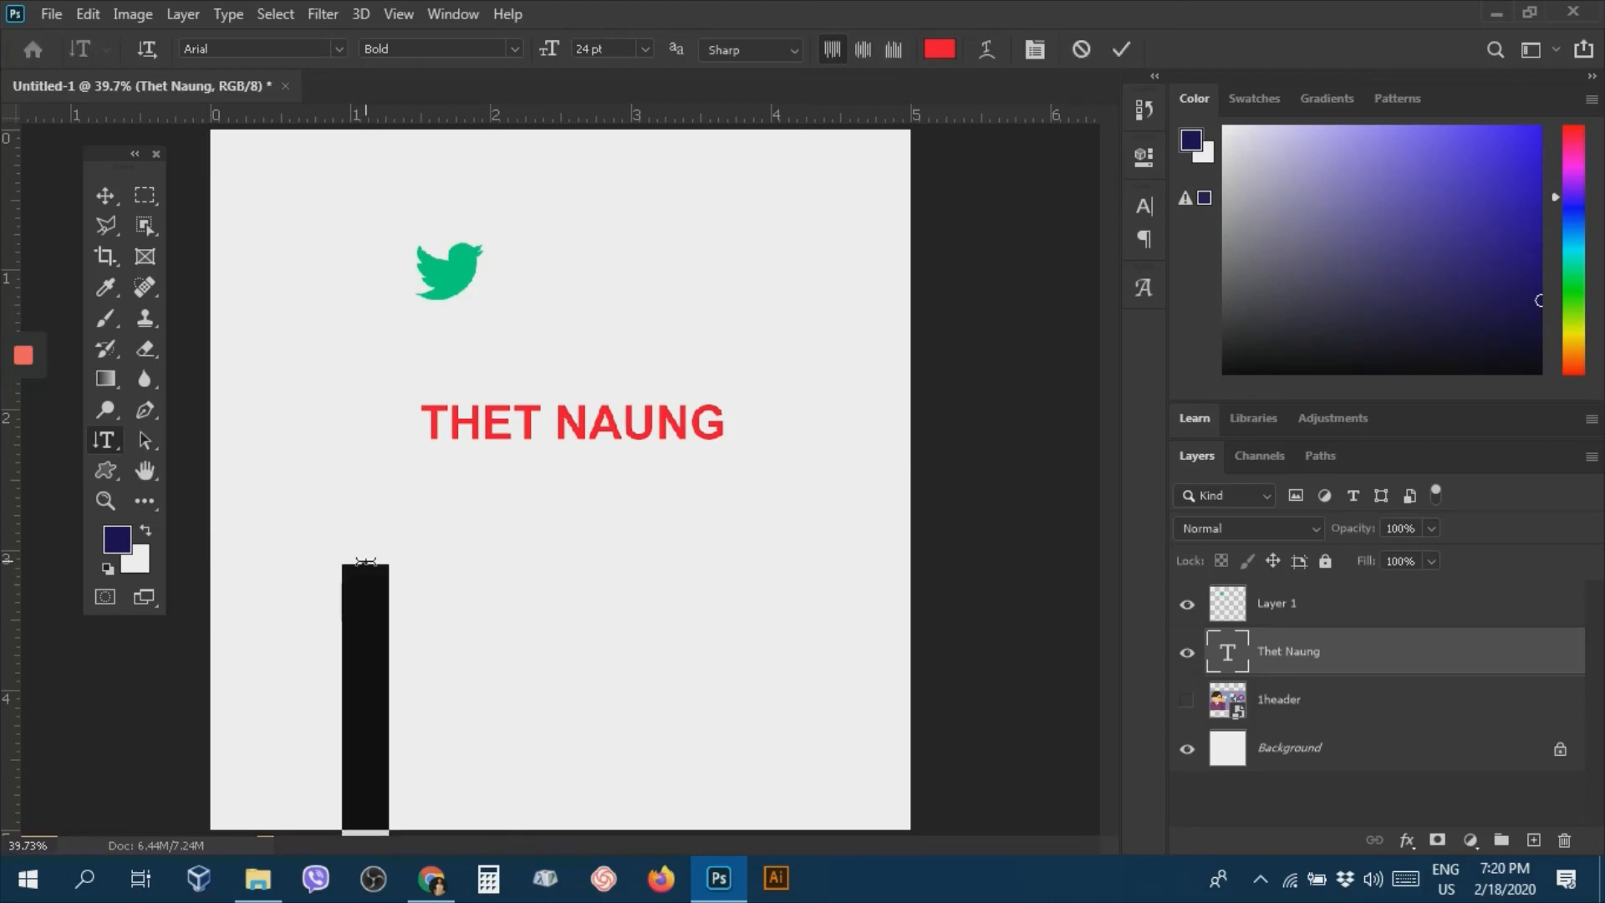
{"action": "type", "text": "THET NA"}
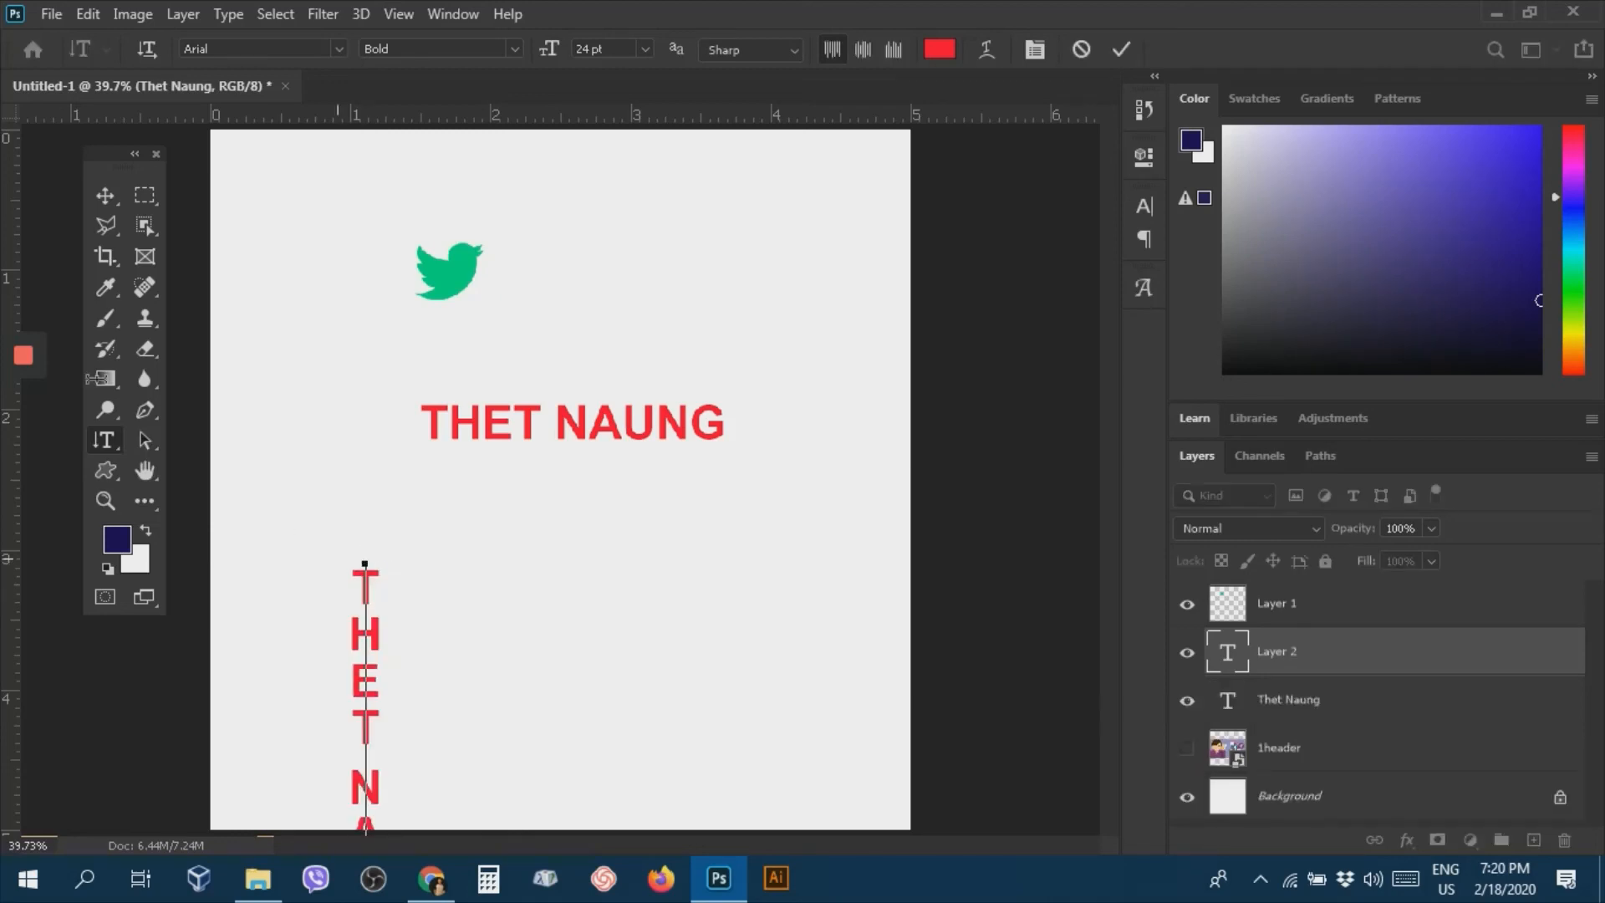
{"action": "left_click", "coordinate": [102, 196]}
{"action": "left_click_drag", "start_coordinate": [361, 645], "coordinate": [328, 381]}
Create a vertical selection of the person's full name to the right of the bird with the Vertical Type Mask tool.
{"action": "left_click", "coordinate": [113, 442]}
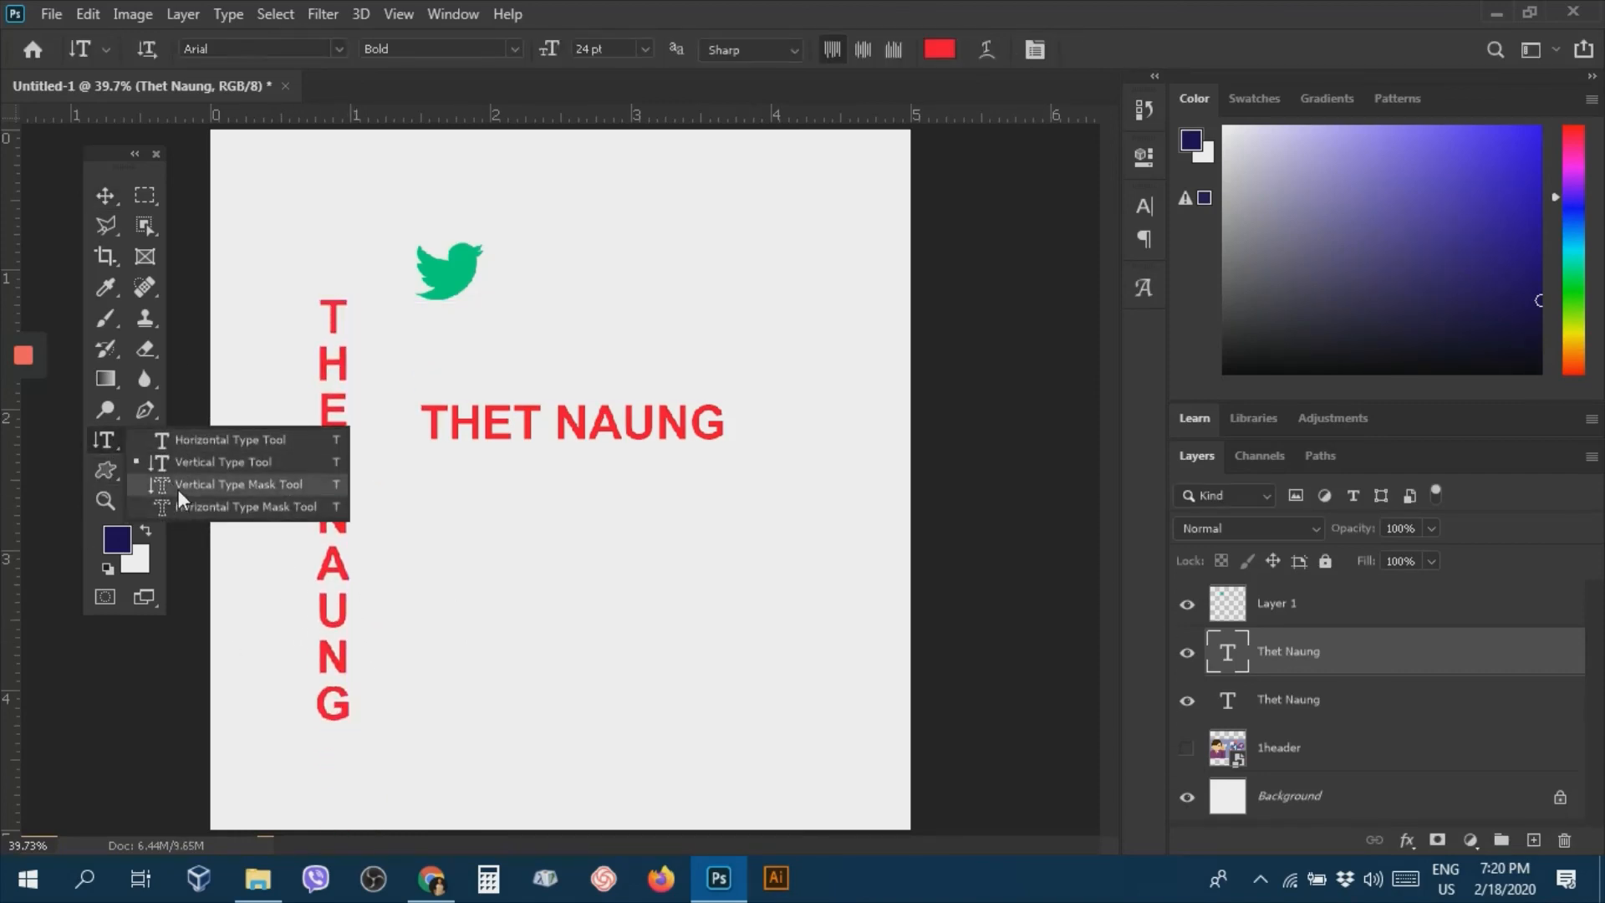
{"action": "left_click", "coordinate": [237, 484]}
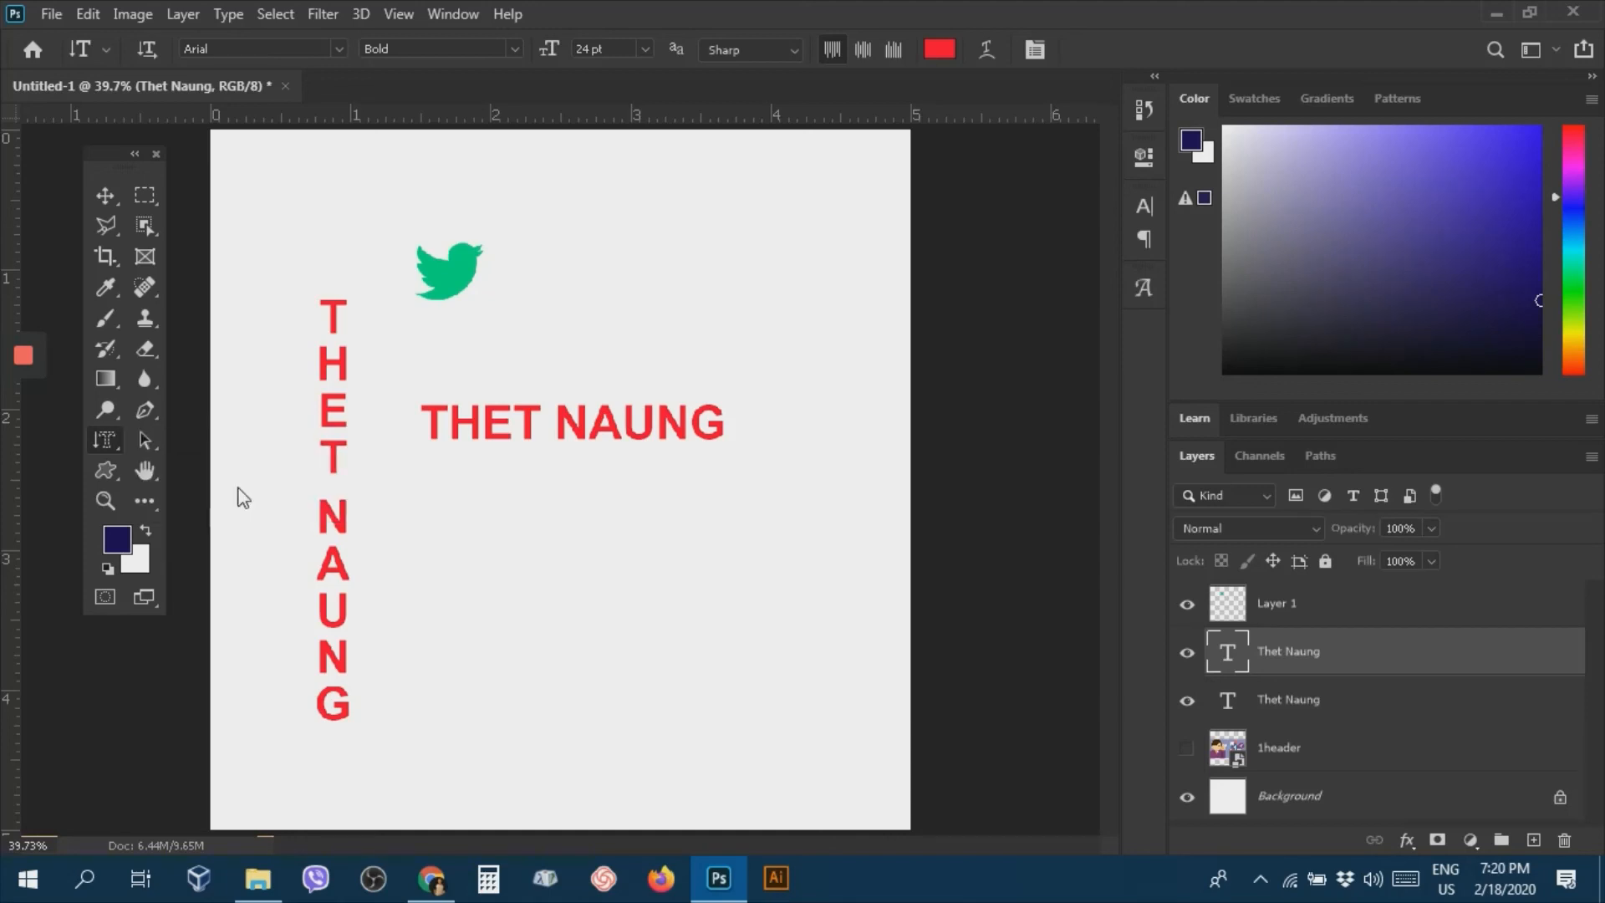
{"action": "left_click", "coordinate": [614, 217]}
{"action": "type", "text": "THET"}
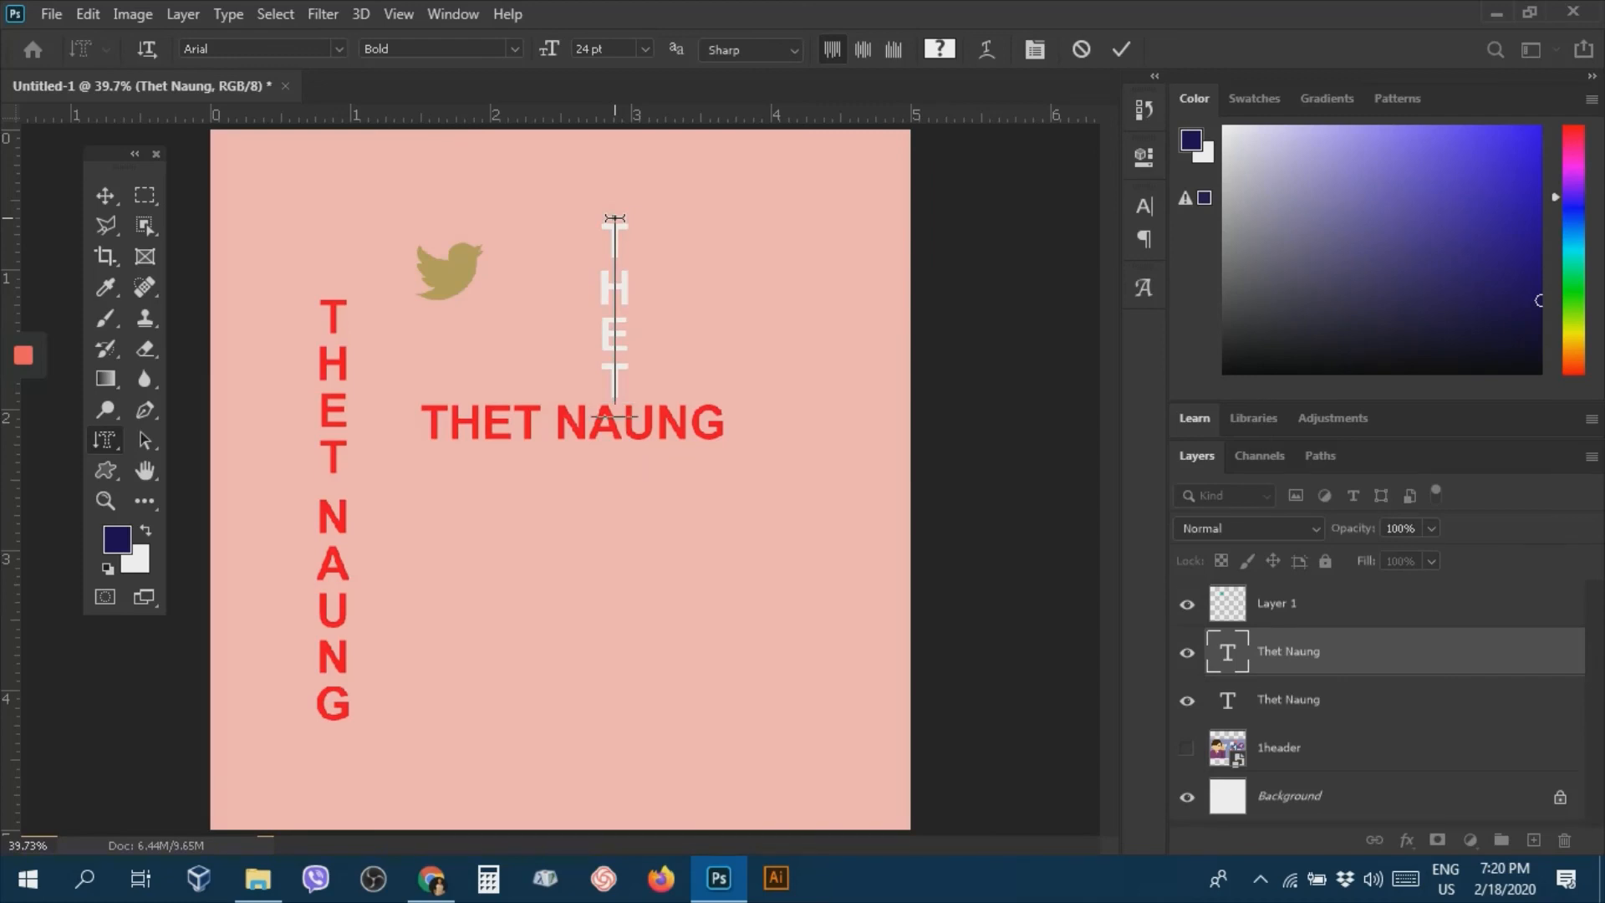
{"action": "type", "text": " NAUNG"}
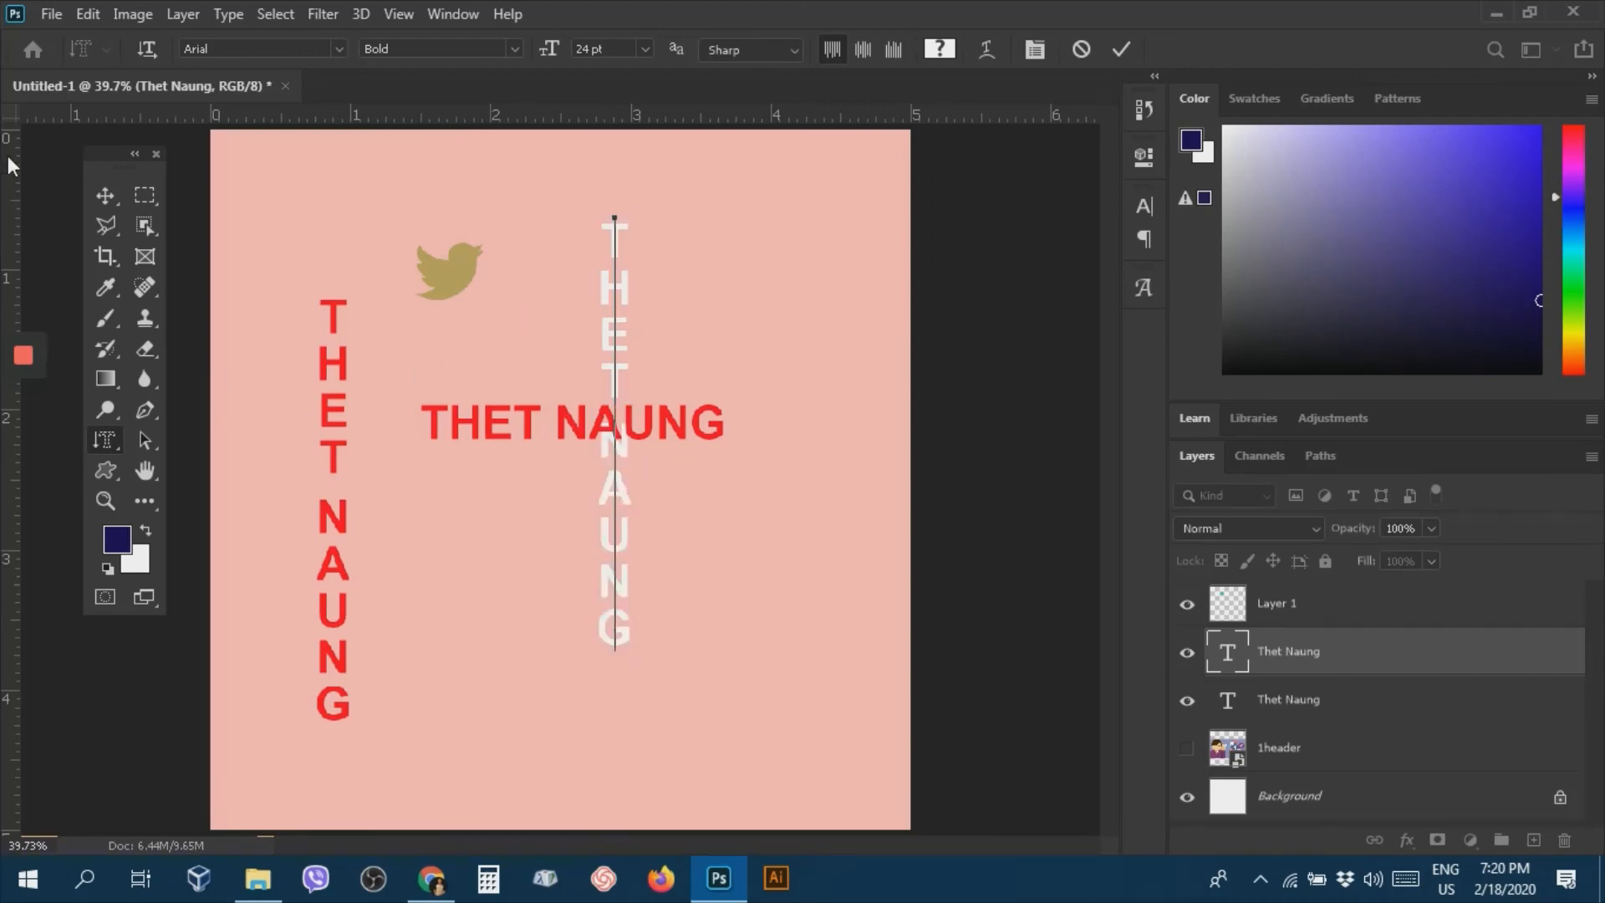
{"action": "left_click", "coordinate": [104, 196]}
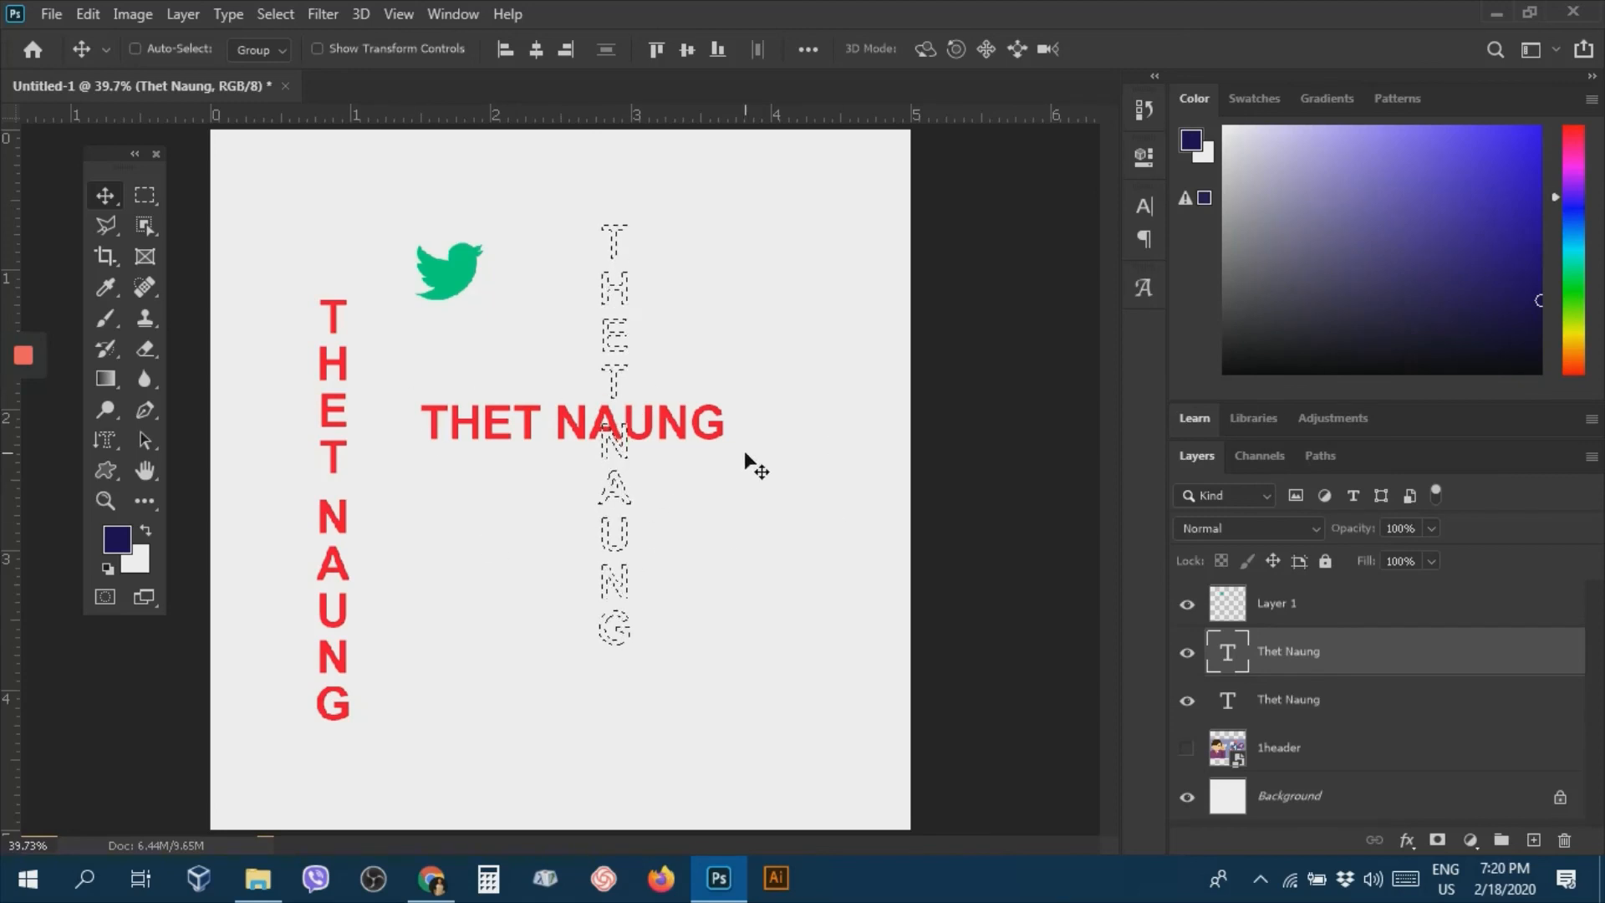
Show the 1header layer and rasterize it.
{"action": "left_click", "coordinate": [1187, 748]}
{"action": "left_click", "coordinate": [1284, 747]}
{"action": "right_click", "coordinate": [1284, 747]}
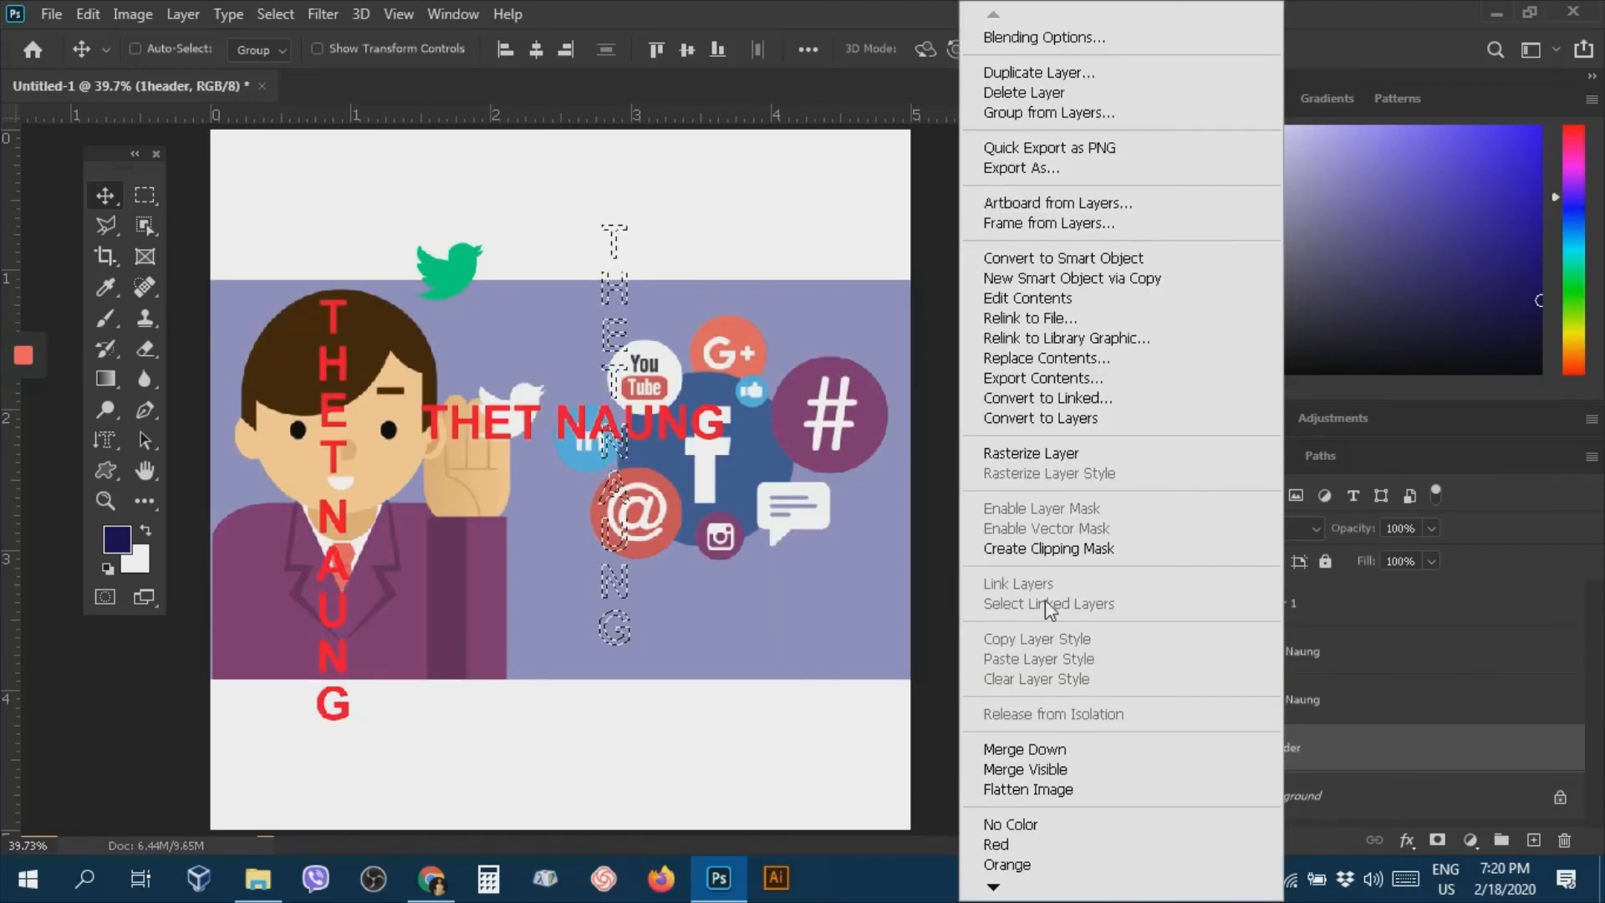
{"action": "left_click", "coordinate": [1031, 454]}
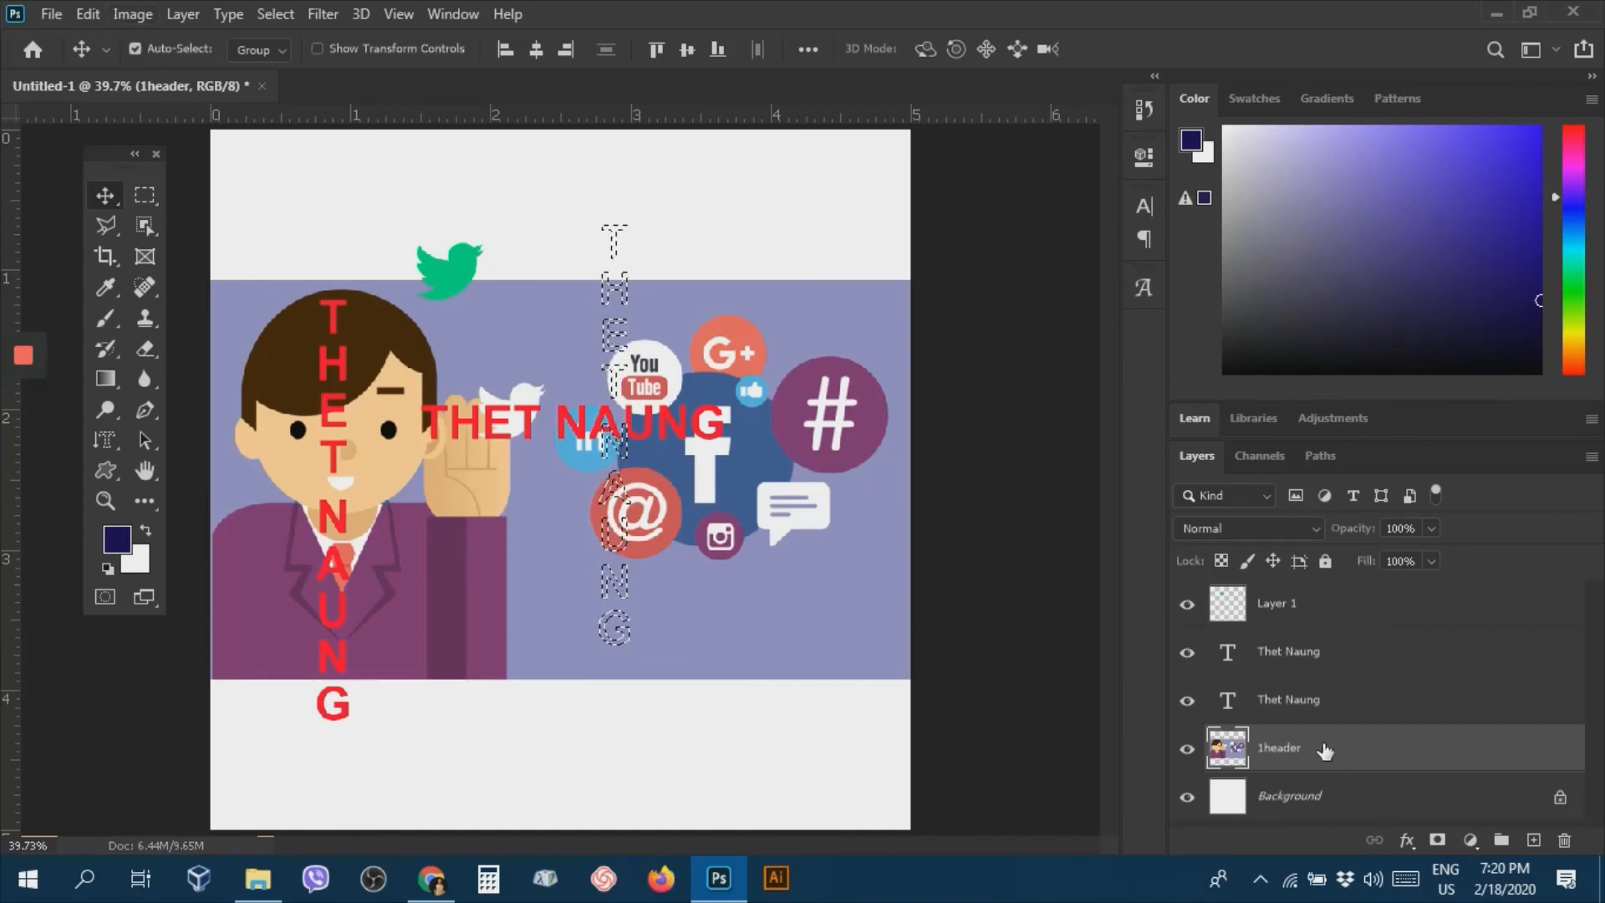
Deselect the name-shaped selection and delete the 1header layer.
{"action": "key", "text": "ctrl+d"}
{"action": "key", "text": "ctrl+t"}
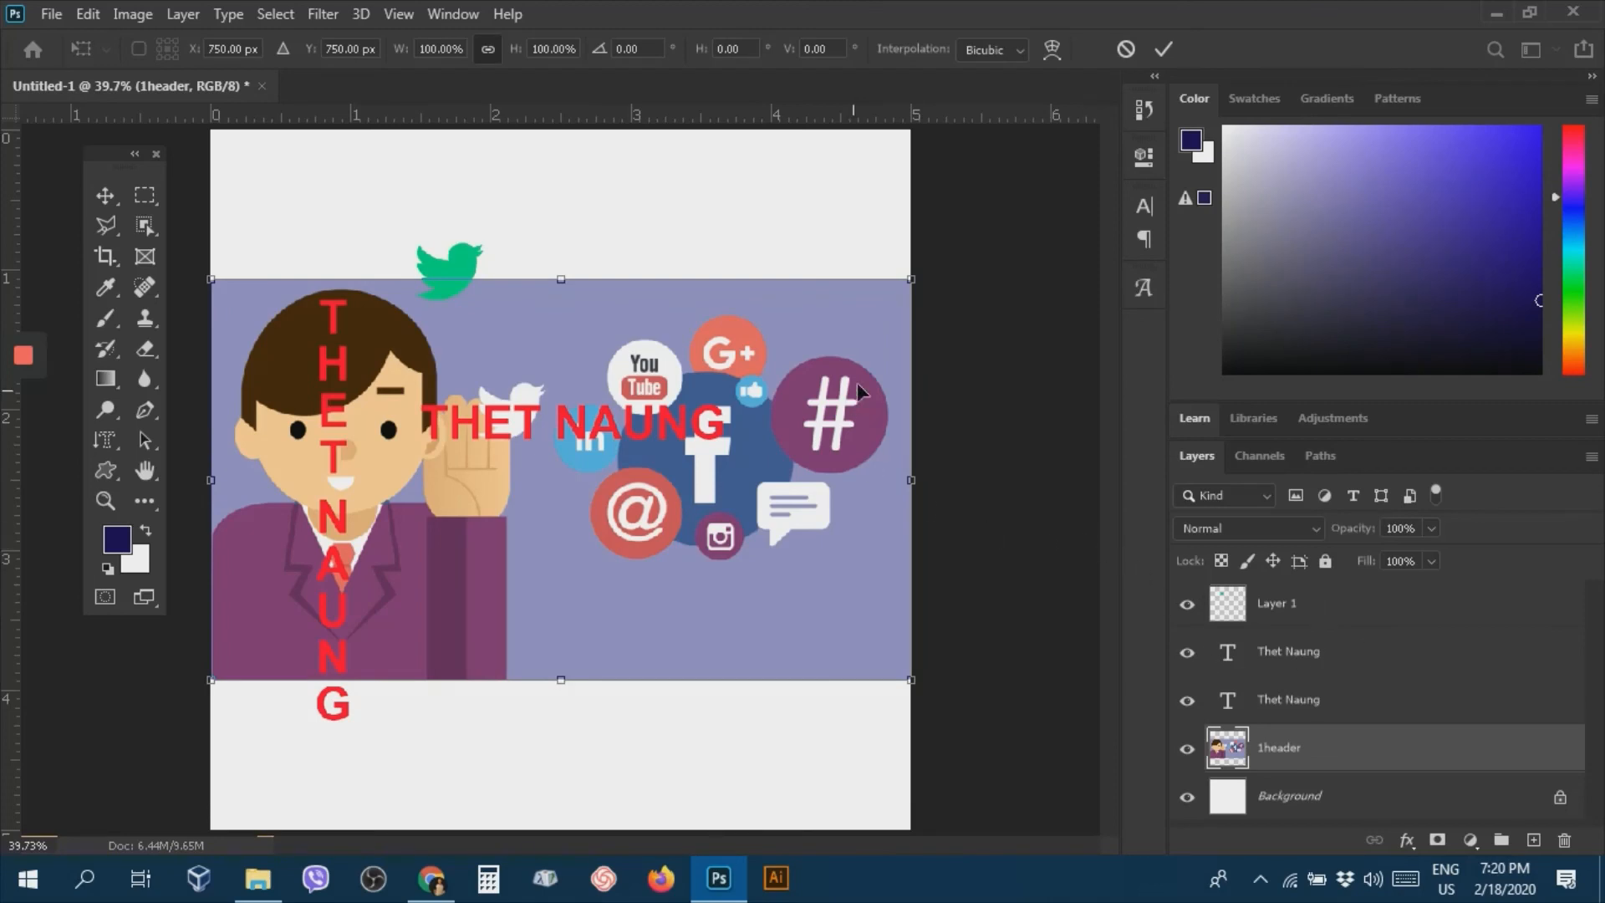
{"action": "key", "text": "alt+space"}
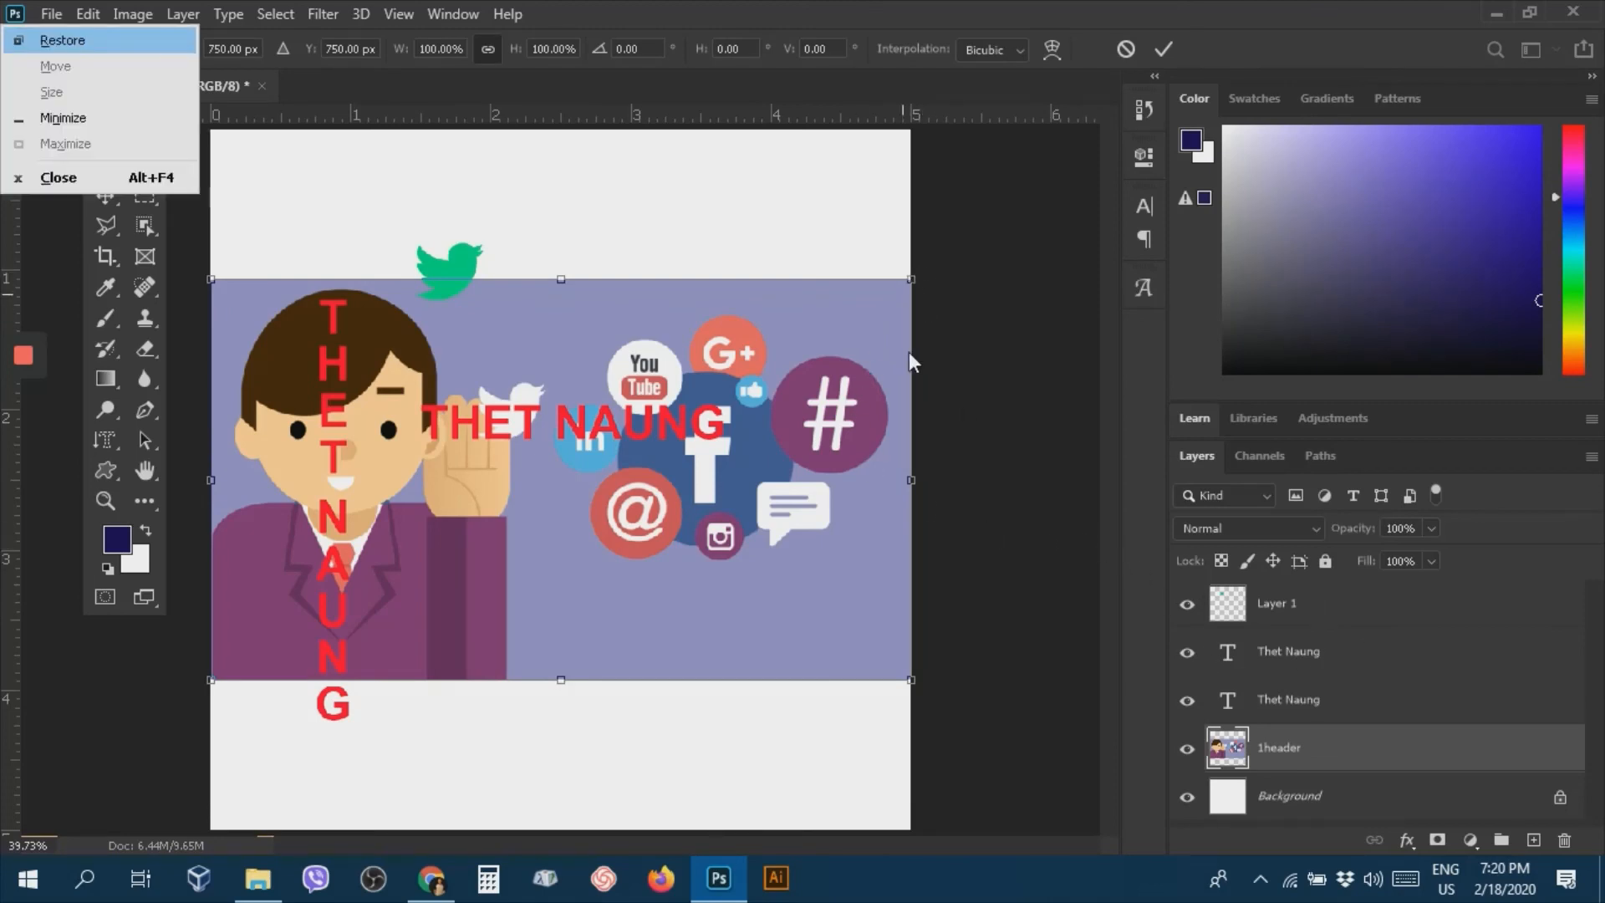
{"action": "key", "text": "Escape"}
{"action": "key", "text": "Return"}
{"action": "key", "text": "Delete"}
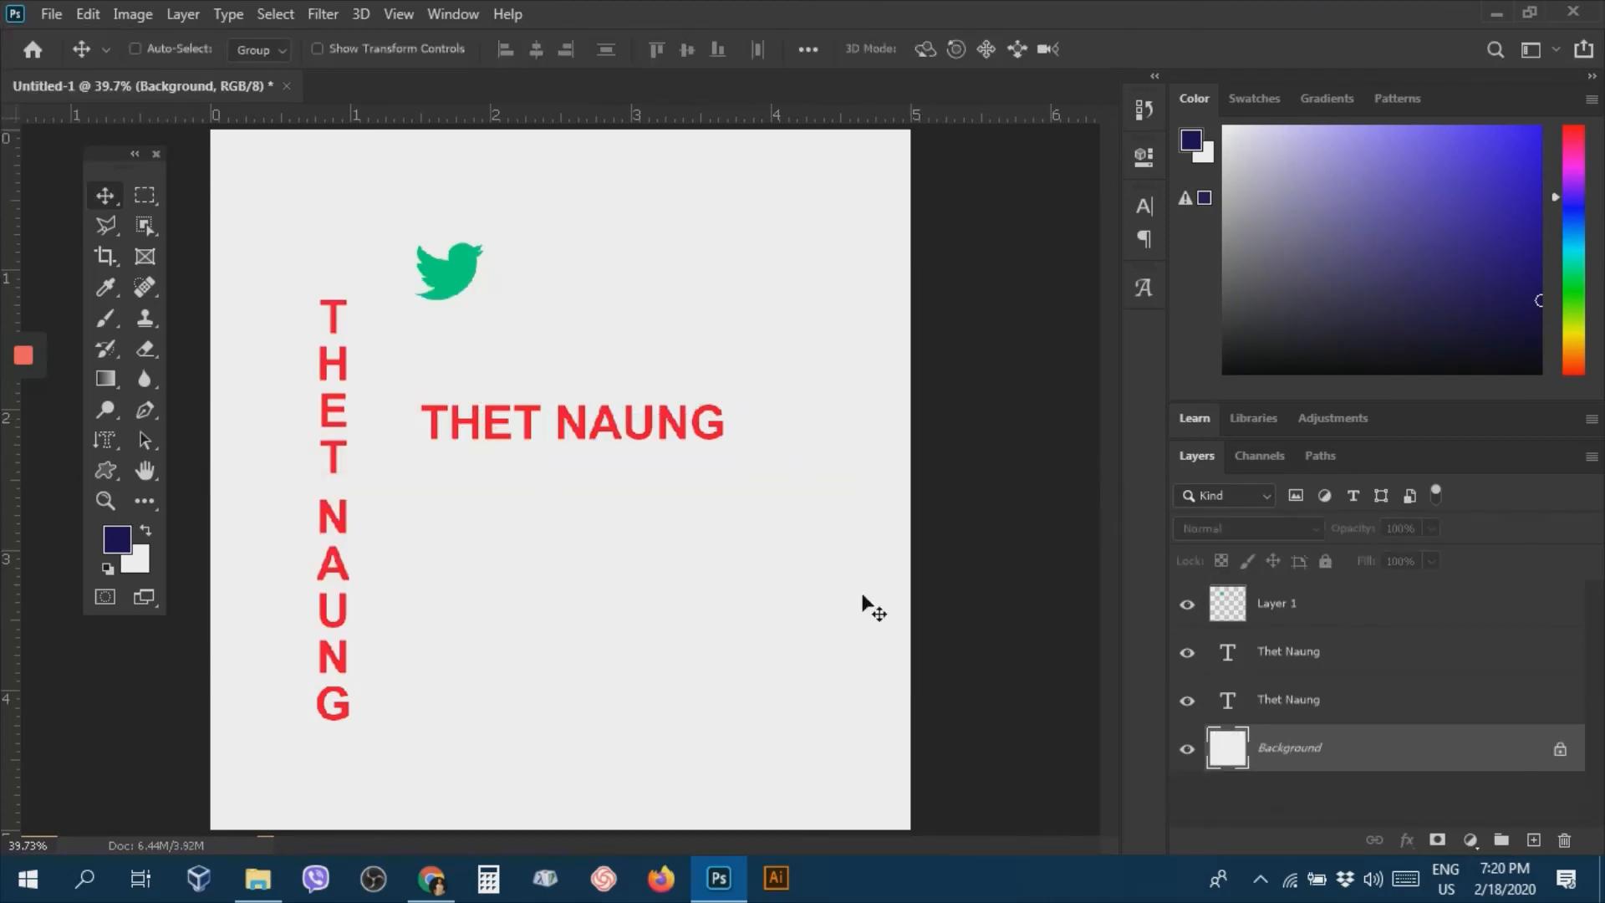
Delete the bird layer and both text layers, keeping only the Background.
{"action": "left_click", "coordinate": [1291, 610]}
{"action": "key", "text": "Delete"}
{"action": "key", "text": "Delete"}
{"action": "key", "text": "Delete"}
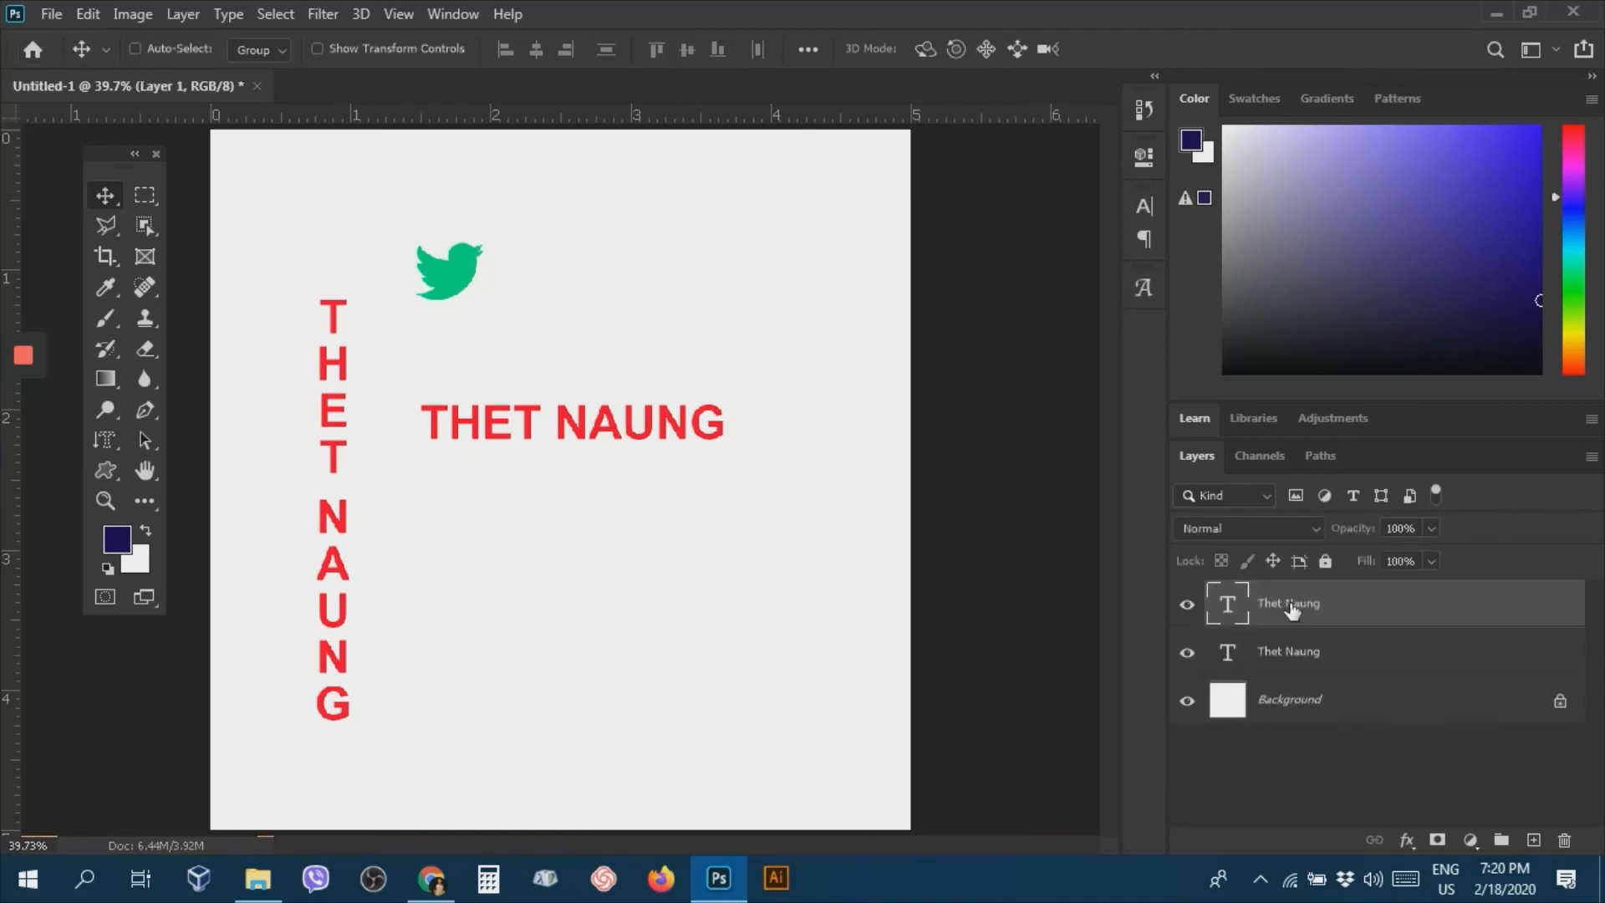
{"action": "left_click", "coordinate": [54, 13]}
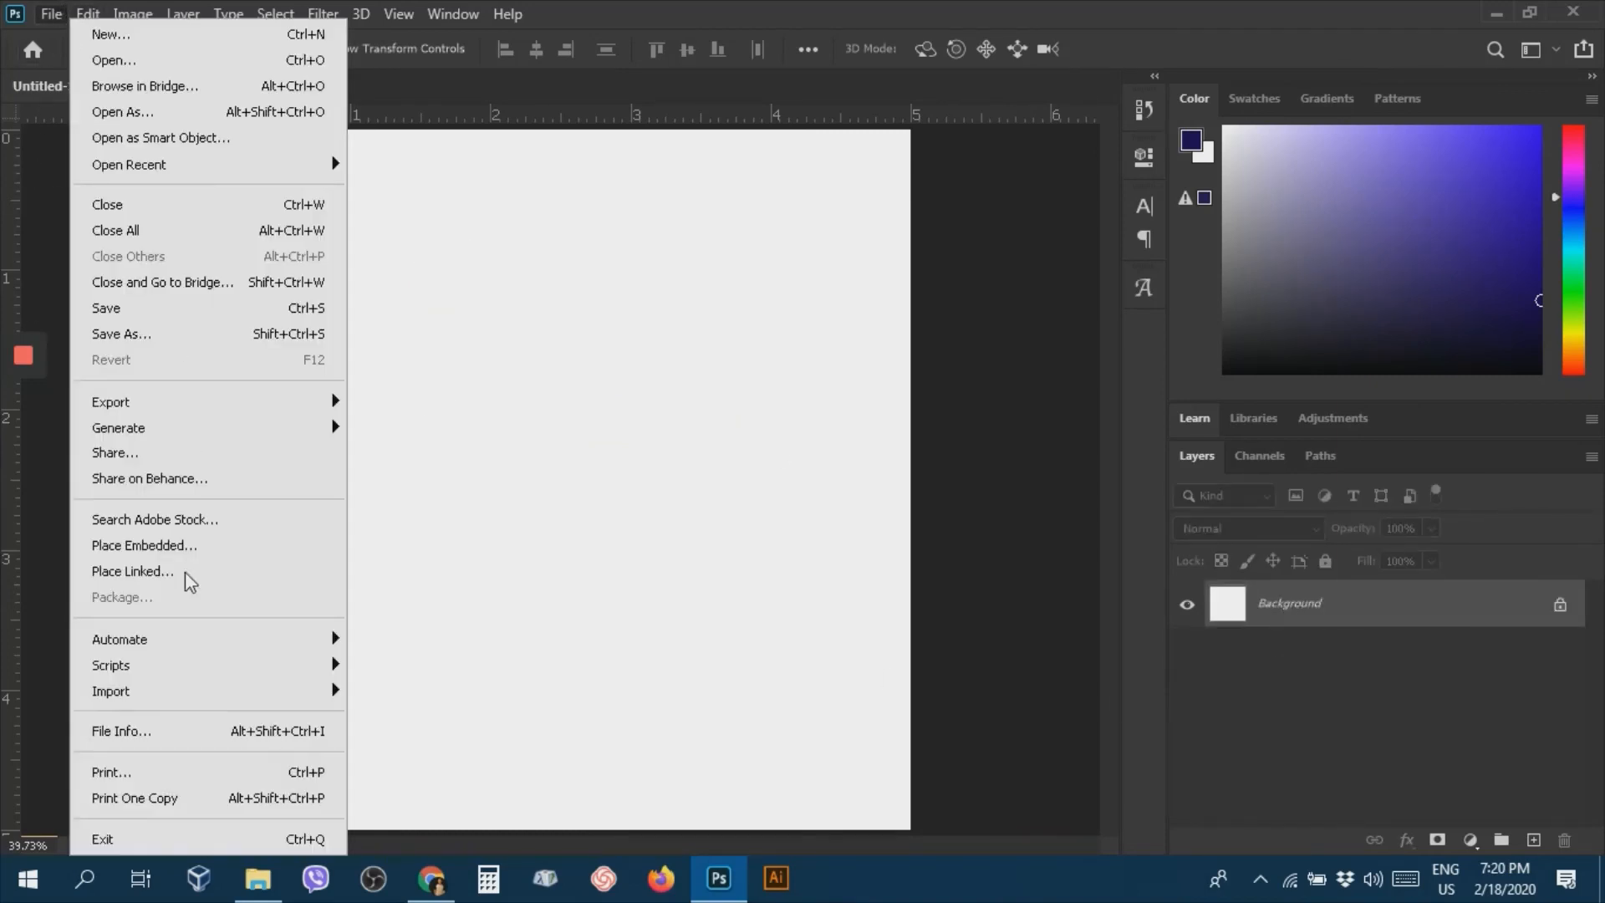
{"action": "left_click", "coordinate": [180, 544]}
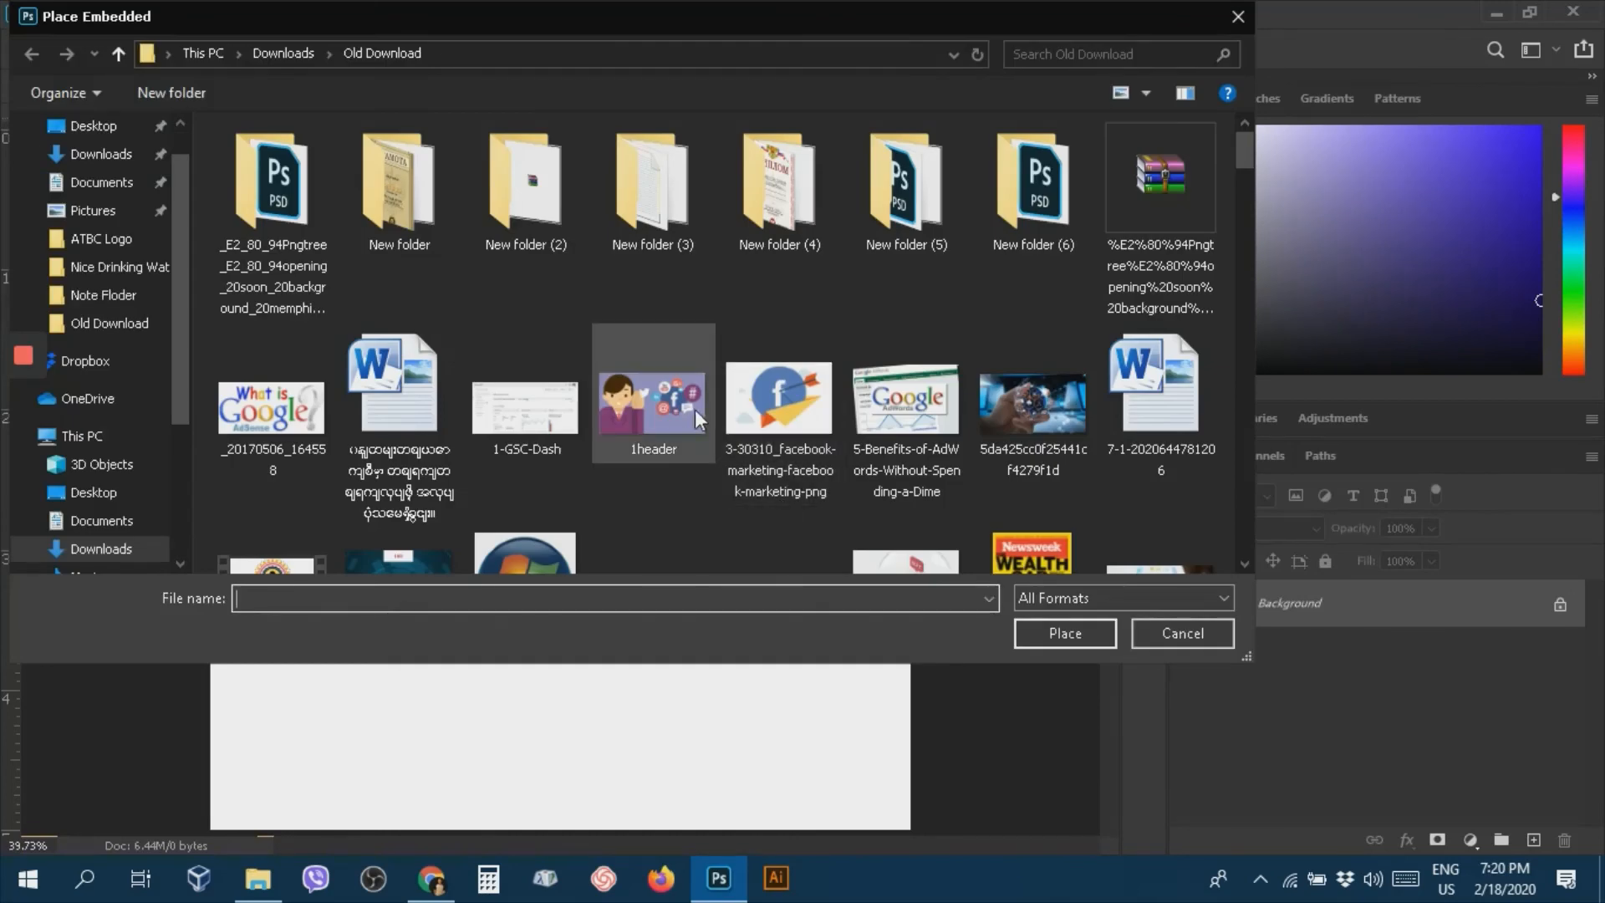
{"action": "left_click", "coordinate": [692, 405]}
{"action": "scroll", "coordinate": [839, 459], "scroll_direction": "down", "scroll_amount": 3}
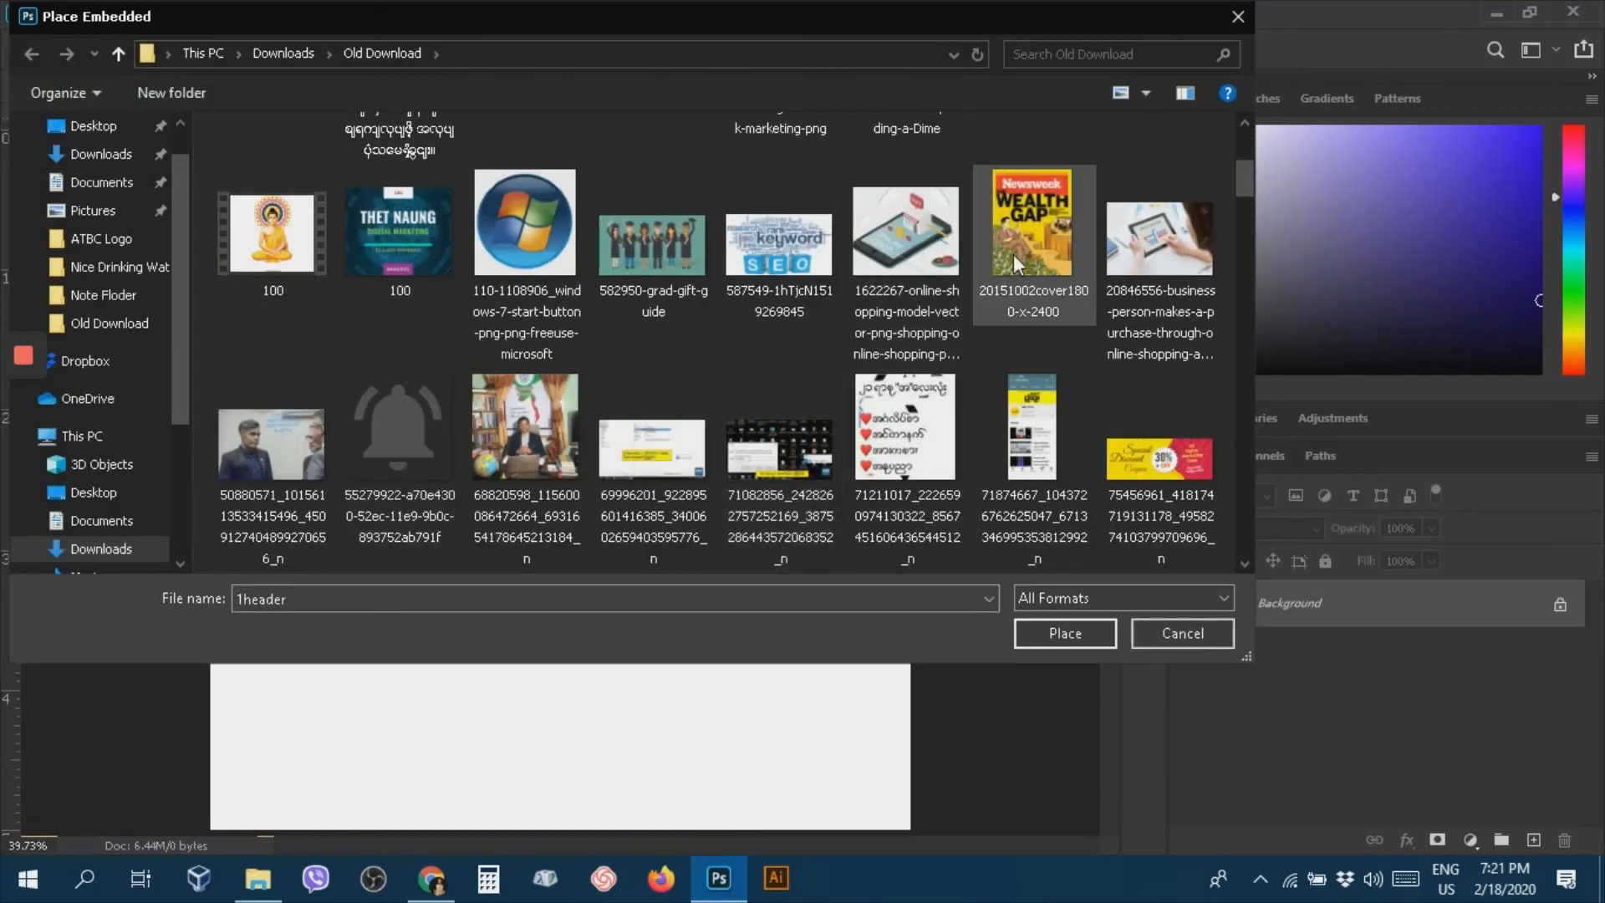
{"action": "left_click", "coordinate": [778, 451]}
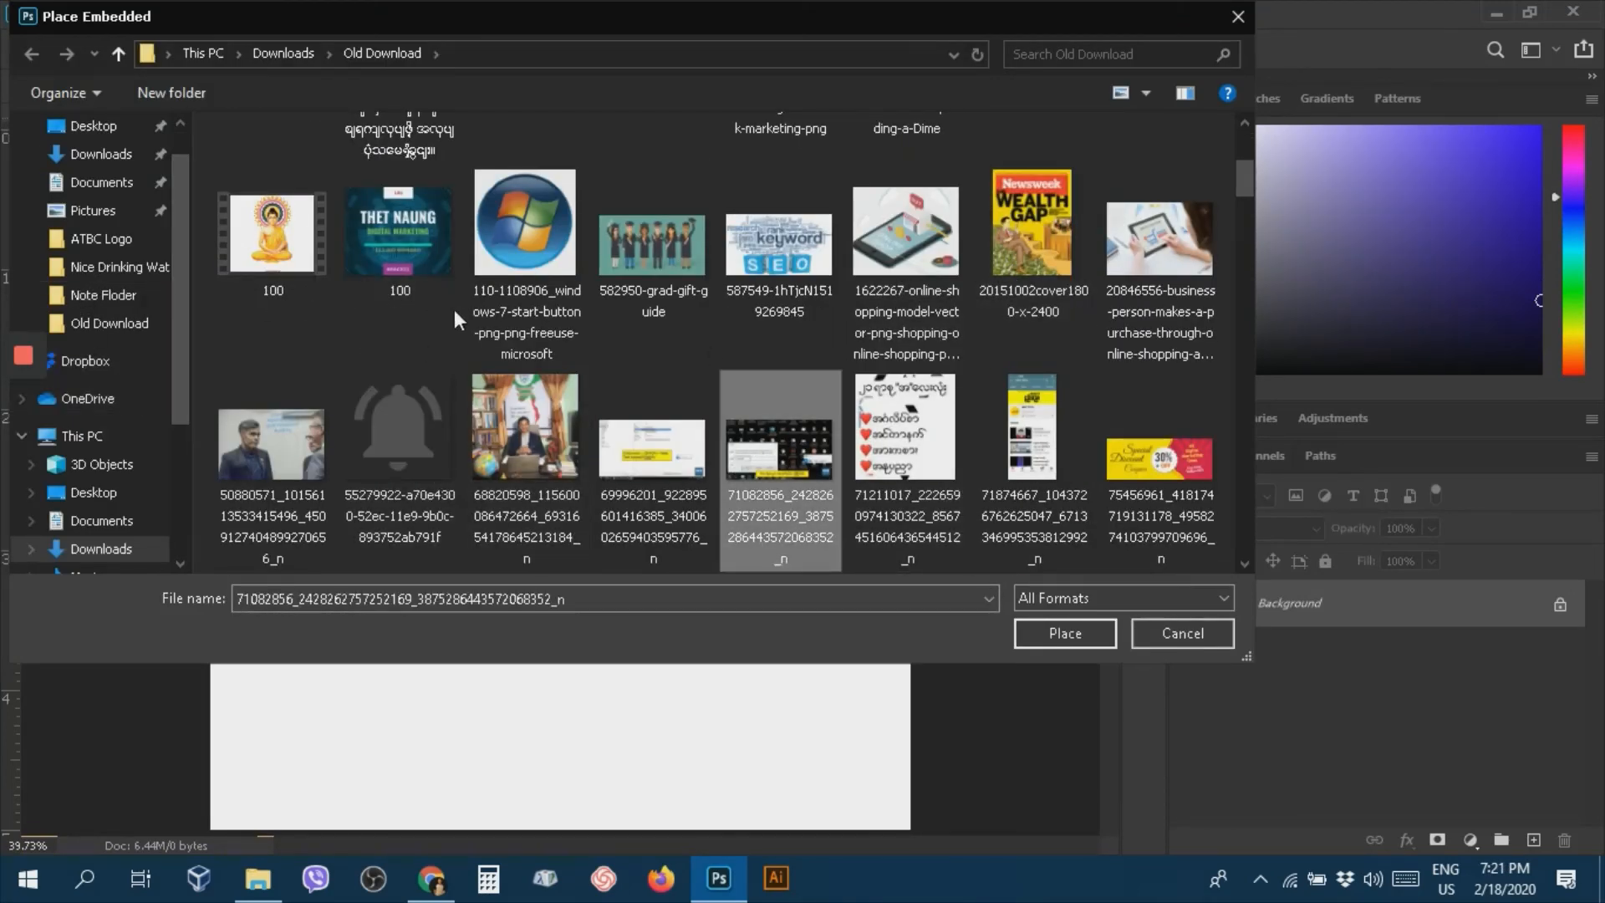
{"action": "scroll", "coordinate": [454, 309], "scroll_direction": "down", "scroll_amount": 3}
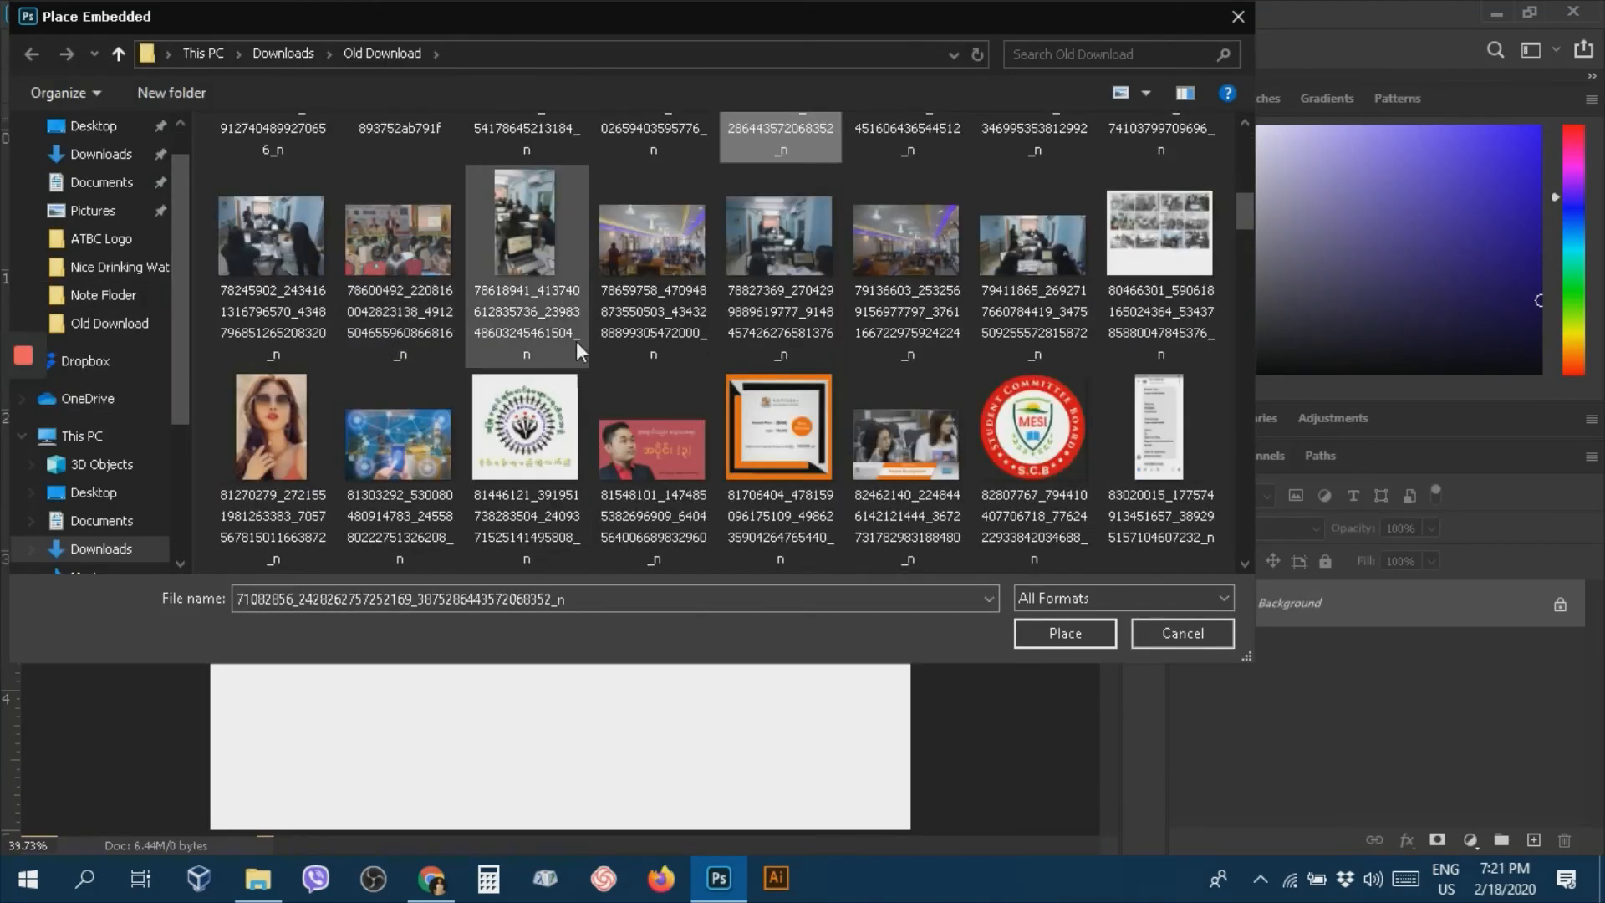
{"action": "double_click", "coordinate": [646, 244]}
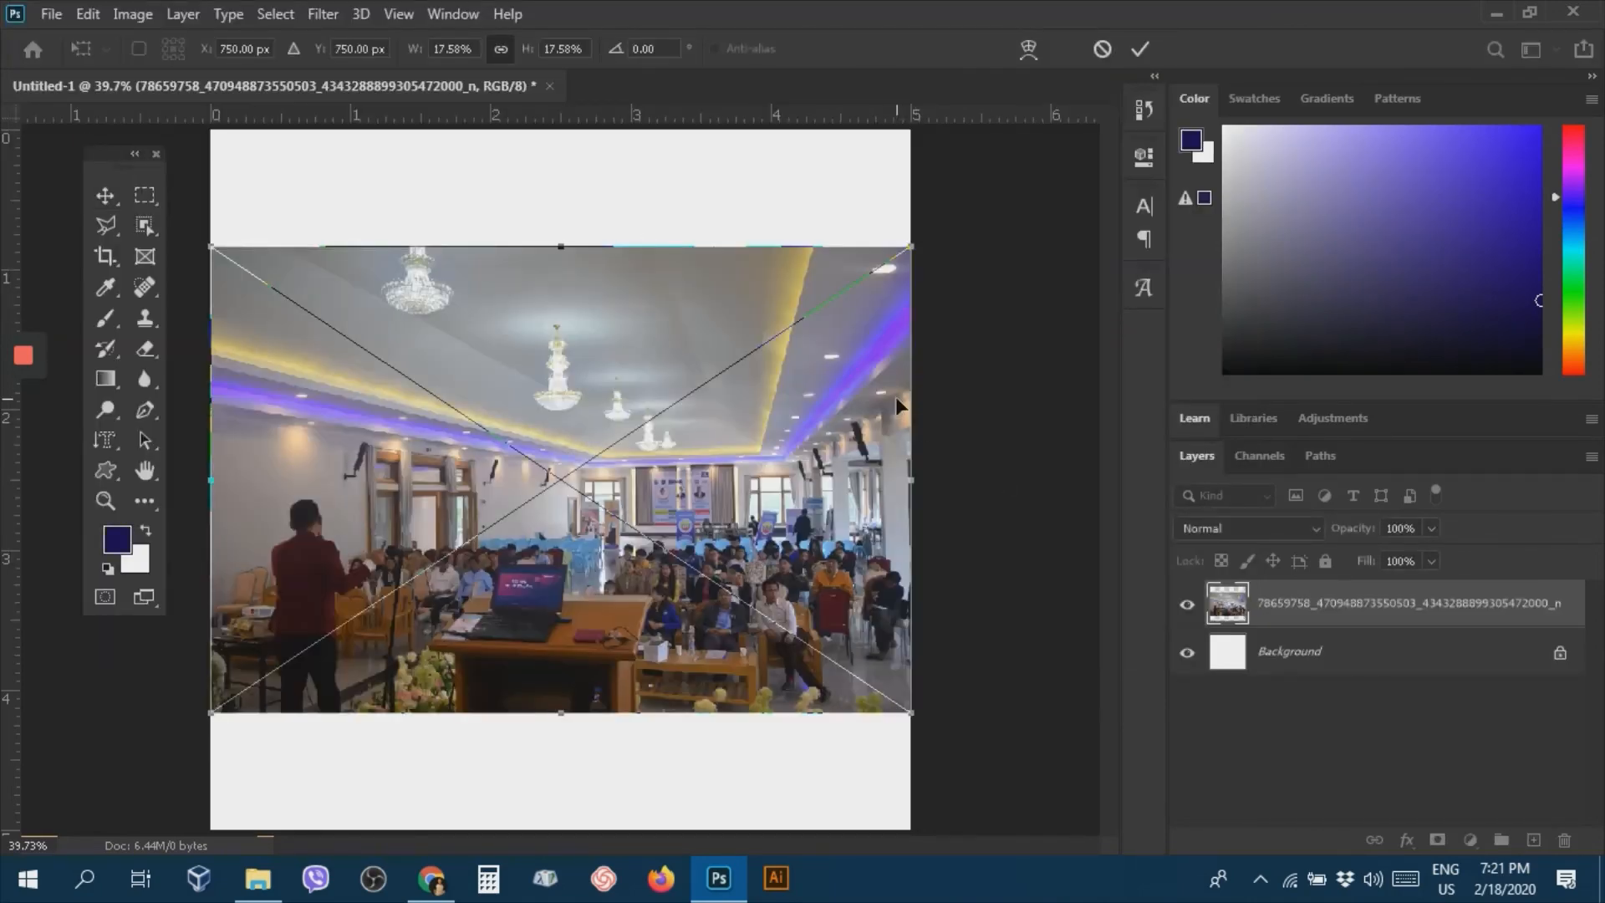
Scale the placed photo to about 30.5%, commit it and position it to cover the whole canvas.
{"action": "left_click_drag", "start_coordinate": [915, 249], "coordinate": [1094, 126]}
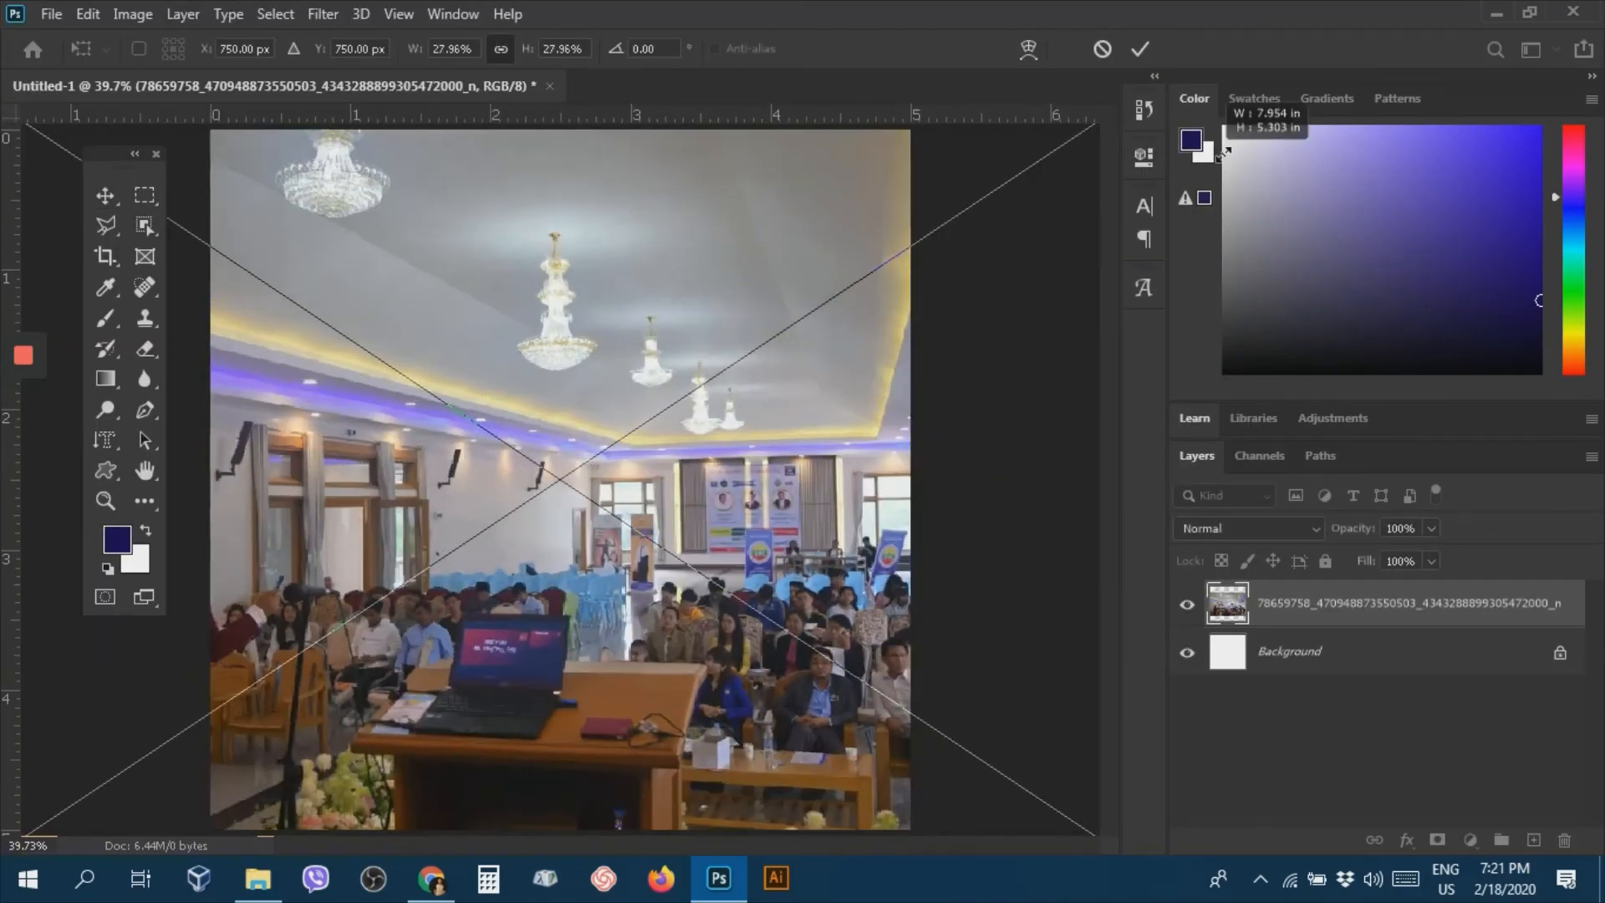
{"action": "left_click_drag", "start_coordinate": [790, 499], "coordinate": [1011, 464]}
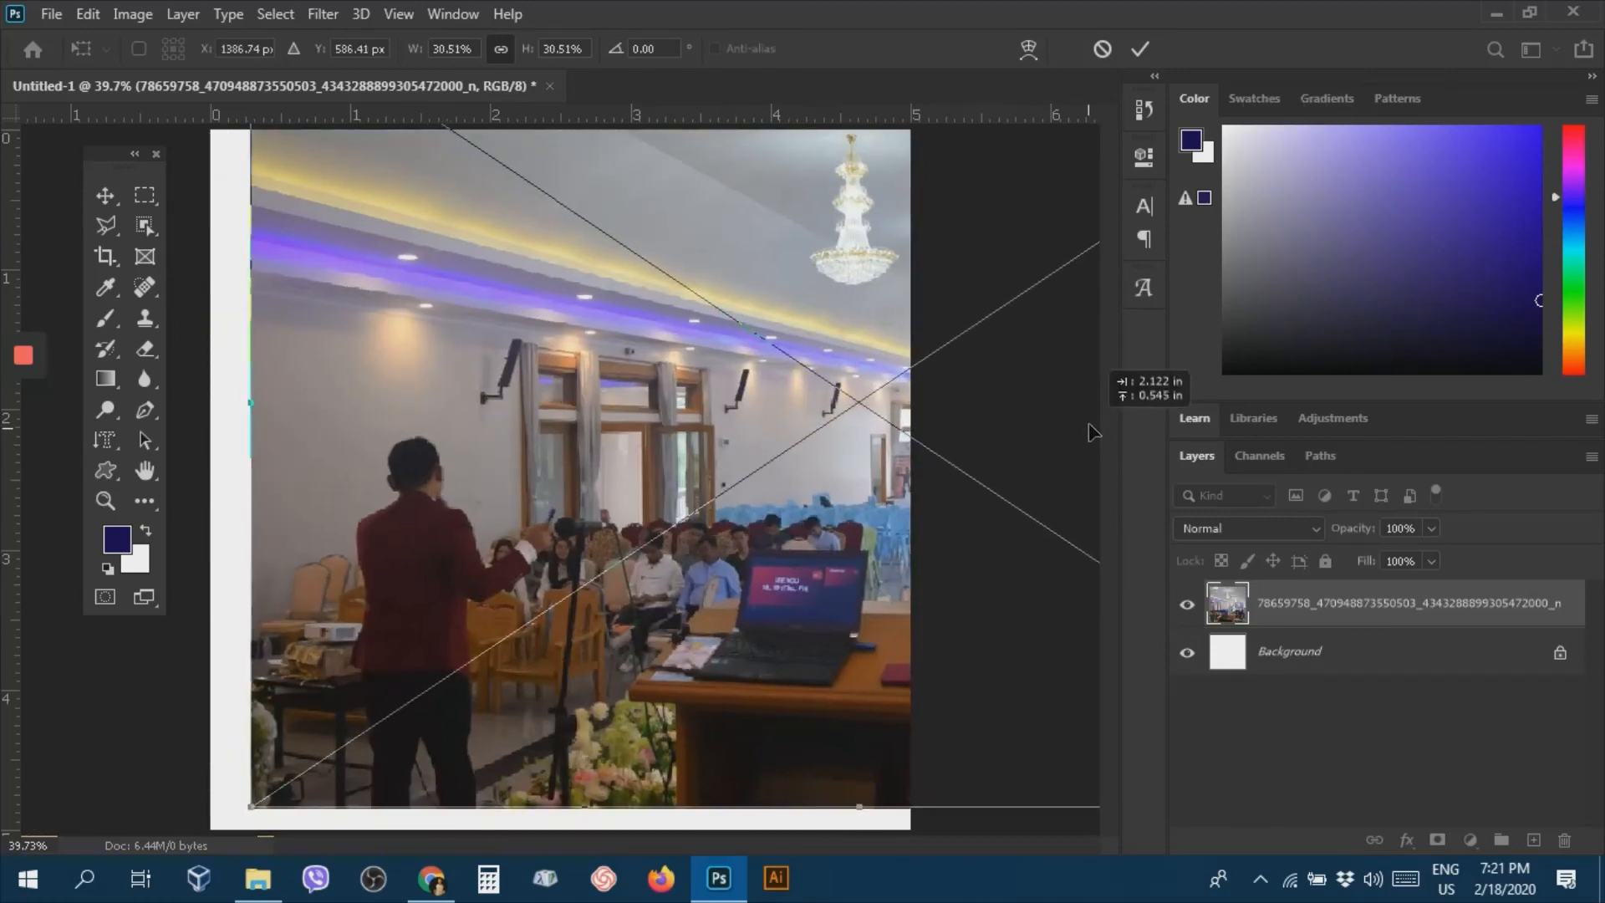
{"action": "left_click_drag", "start_coordinate": [536, 494], "coordinate": [310, 505]}
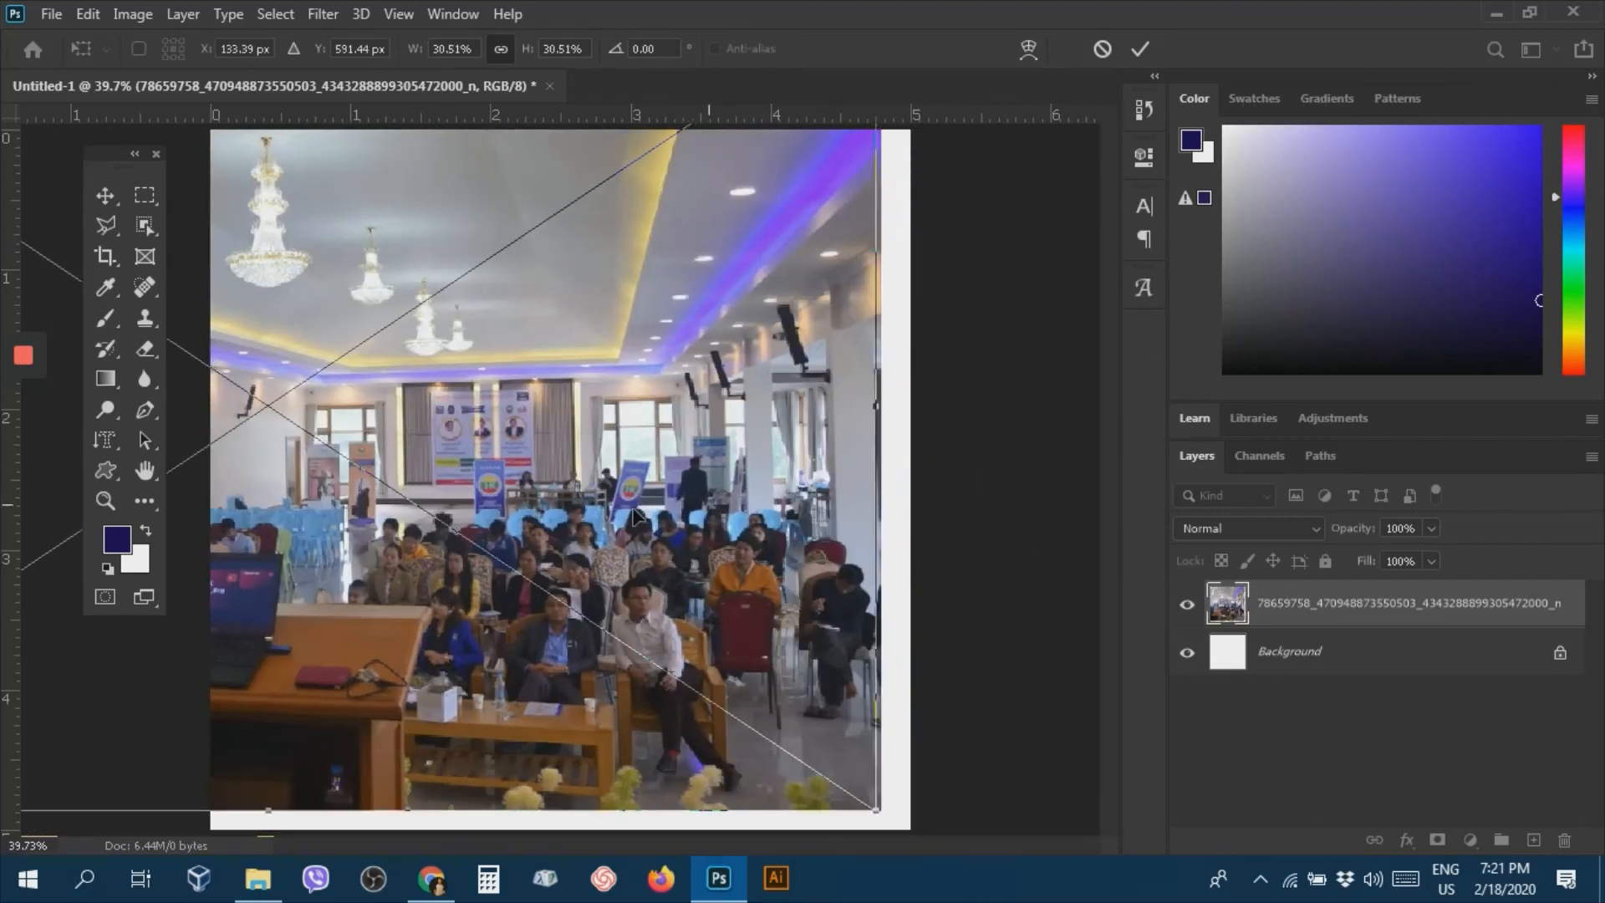
{"action": "left_click_drag", "start_coordinate": [713, 506], "coordinate": [567, 508]}
{"action": "key", "text": "Return"}
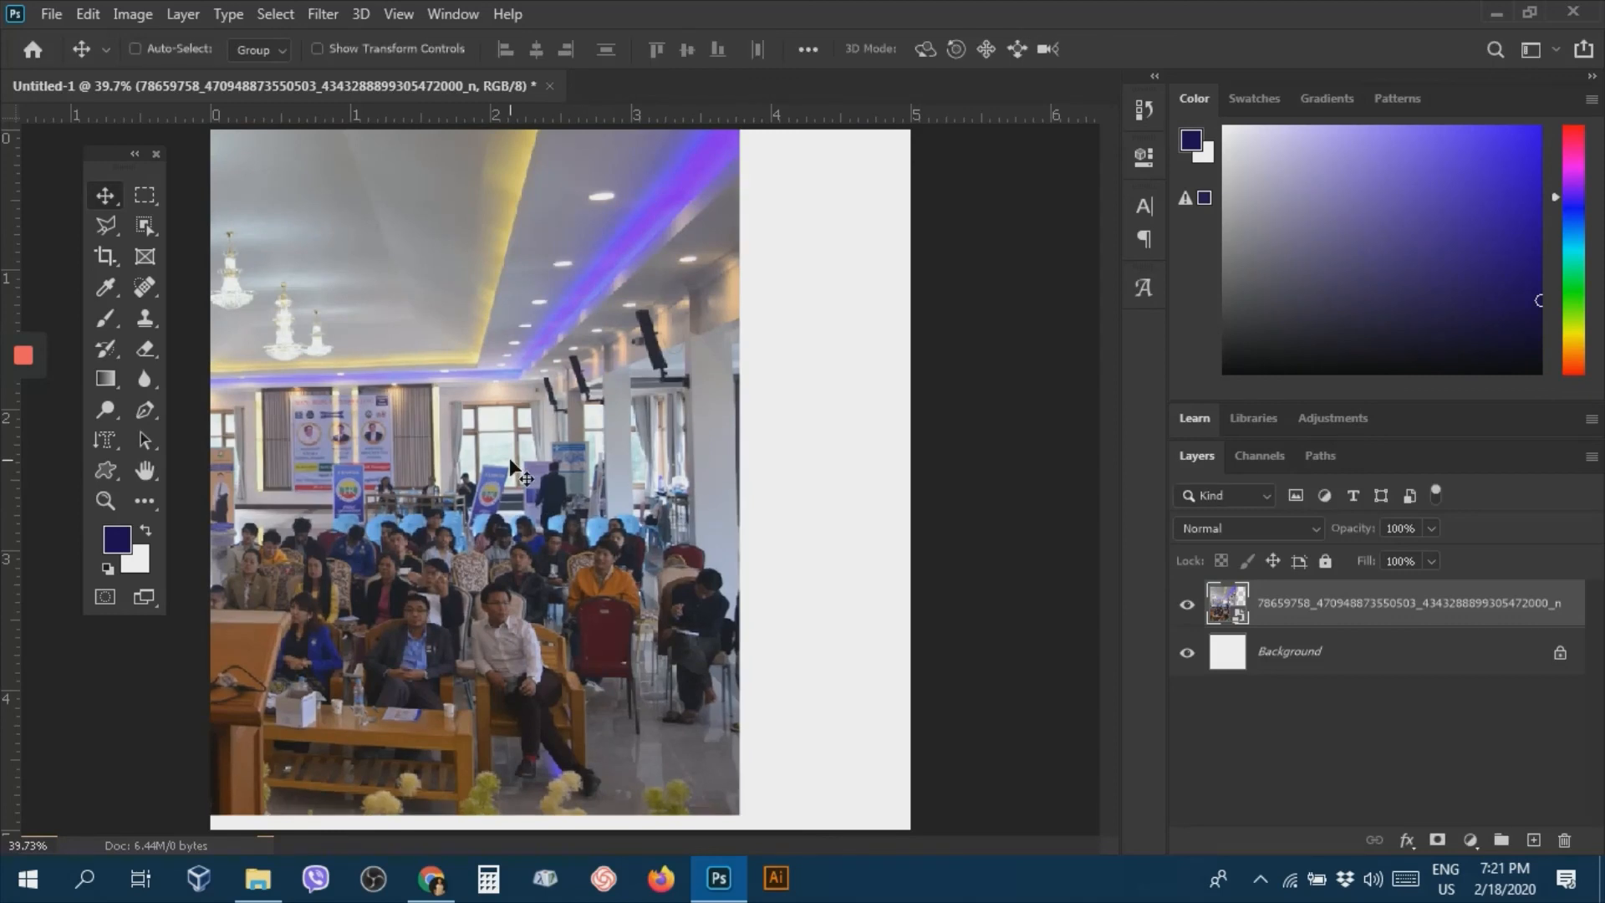
{"action": "left_click_drag", "start_coordinate": [509, 458], "coordinate": [761, 483]}
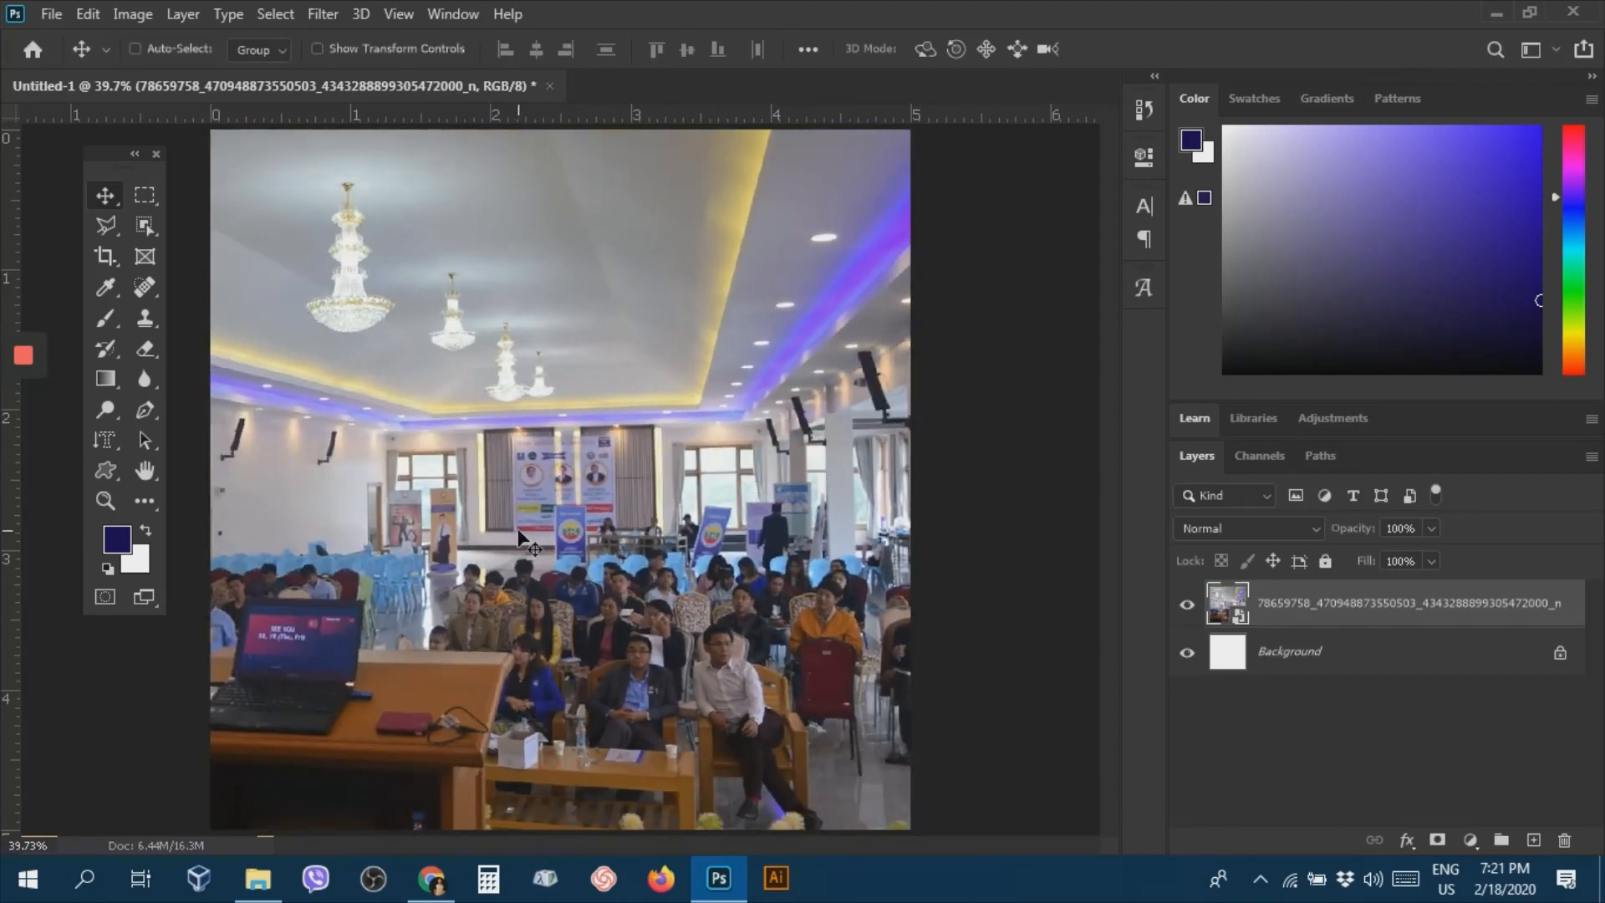
Enter the person's name across the ceiling area of the photo with the Horizontal Type Mask tool.
{"action": "left_click", "coordinate": [102, 443]}
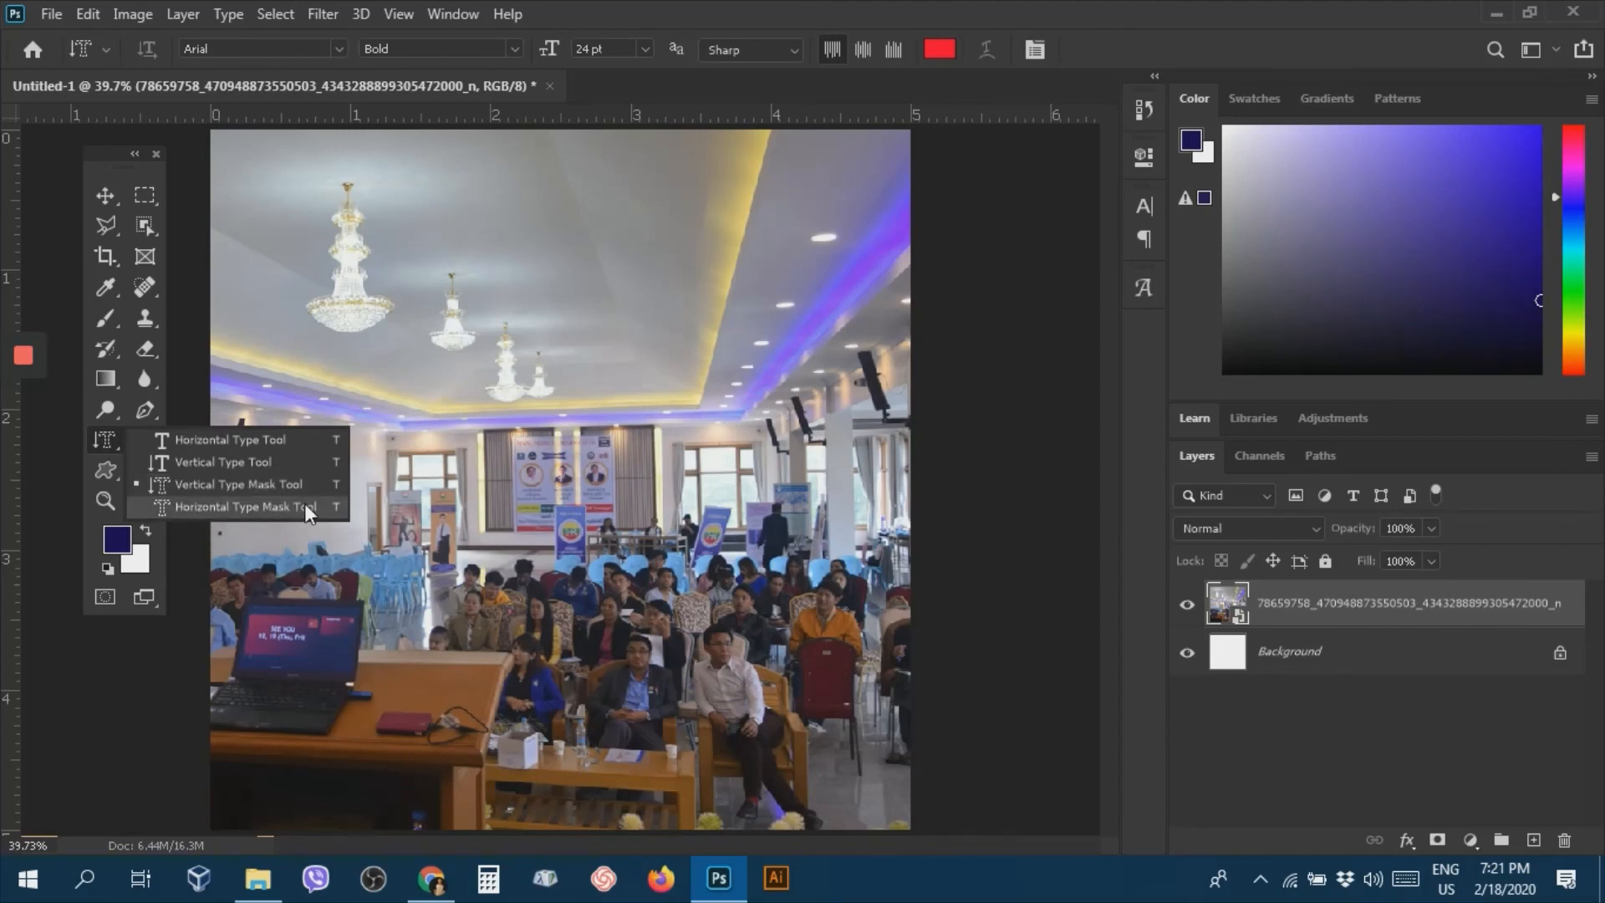
{"action": "left_click", "coordinate": [214, 505]}
{"action": "left_click", "coordinate": [534, 231]}
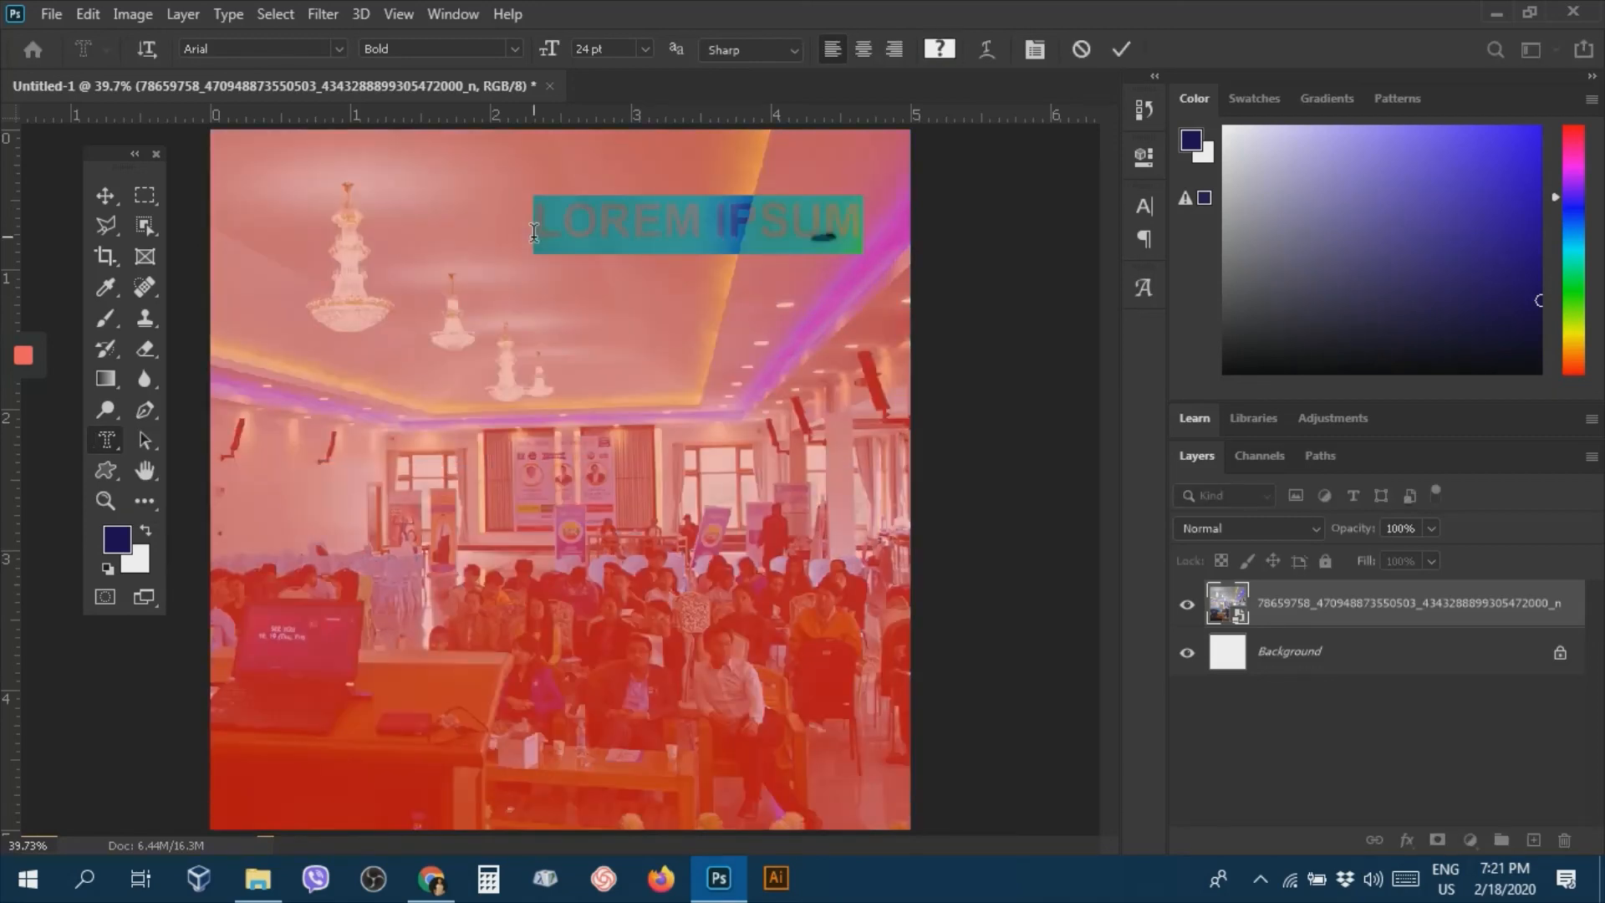
{"action": "type", "text": "THET"}
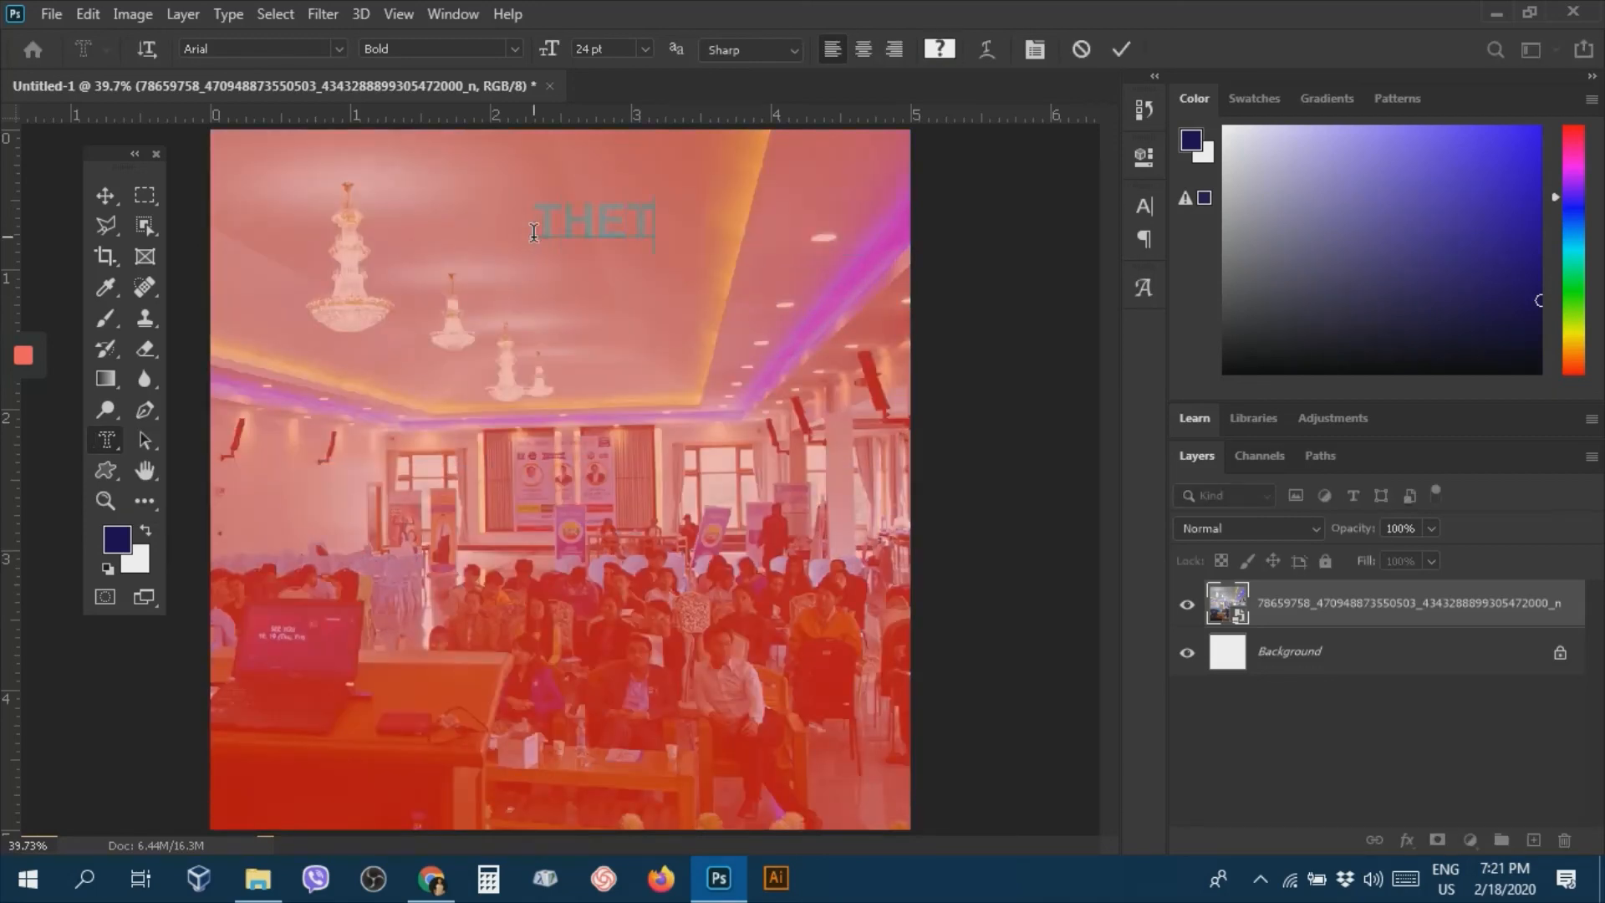